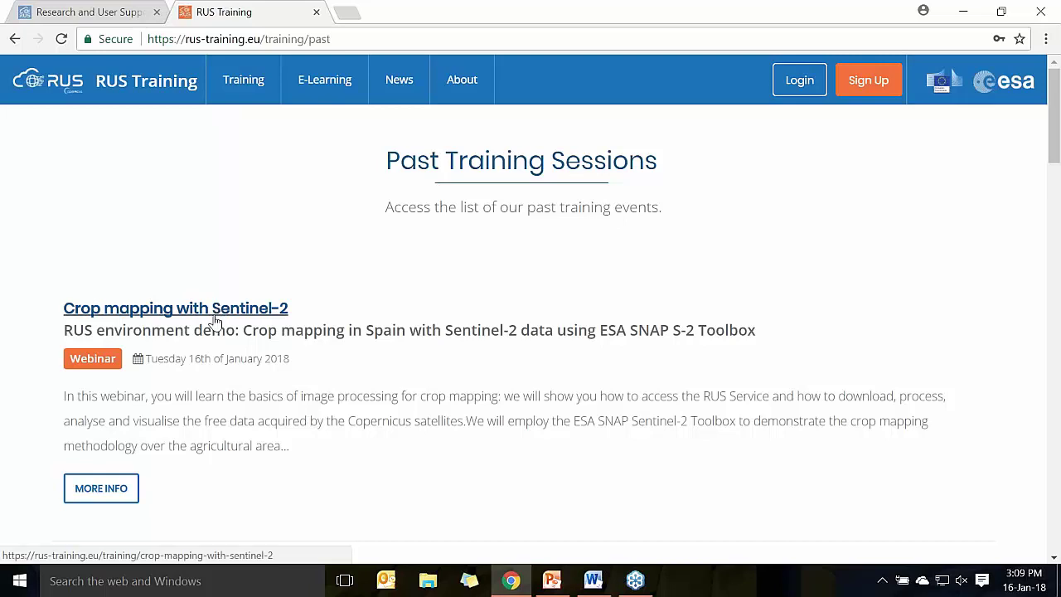
- Open the past webinar "Burned area mapping with Sentinel-2" and review its video, Questions & Answers and Repeat the exercise sections
scroll(200, 334, down, 3)
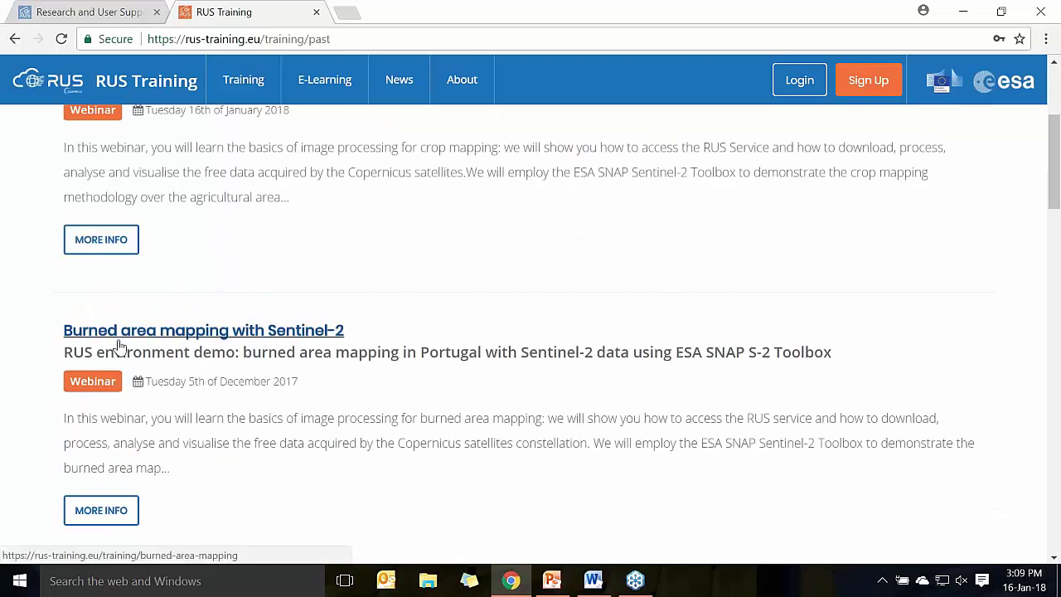
click(192, 336)
scroll(220, 368, down, 10)
scroll(339, 429, down, 1)
scroll(208, 407, down, 3)
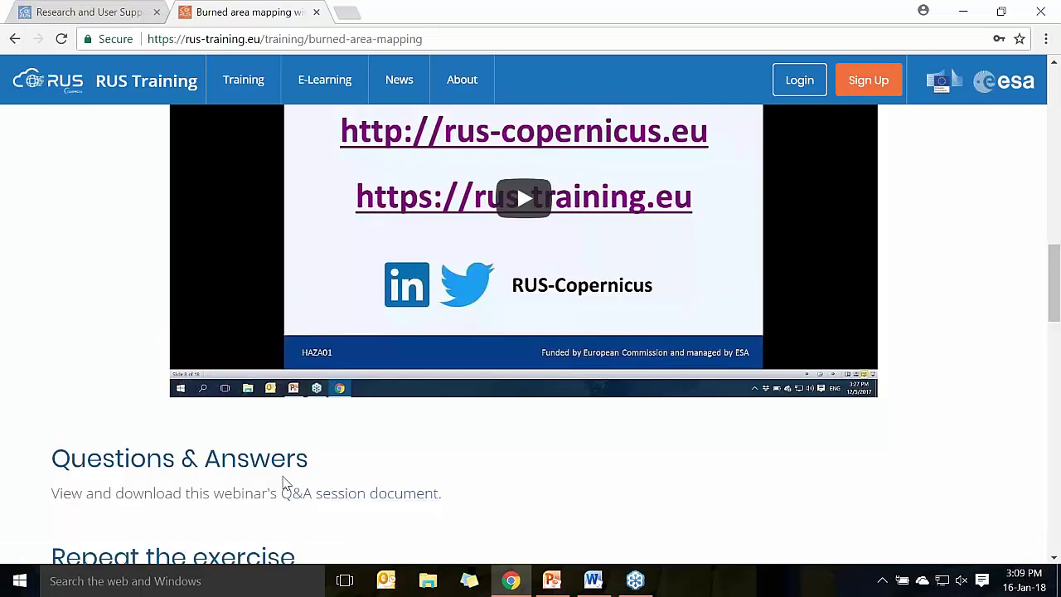
scroll(265, 470, down, 3)
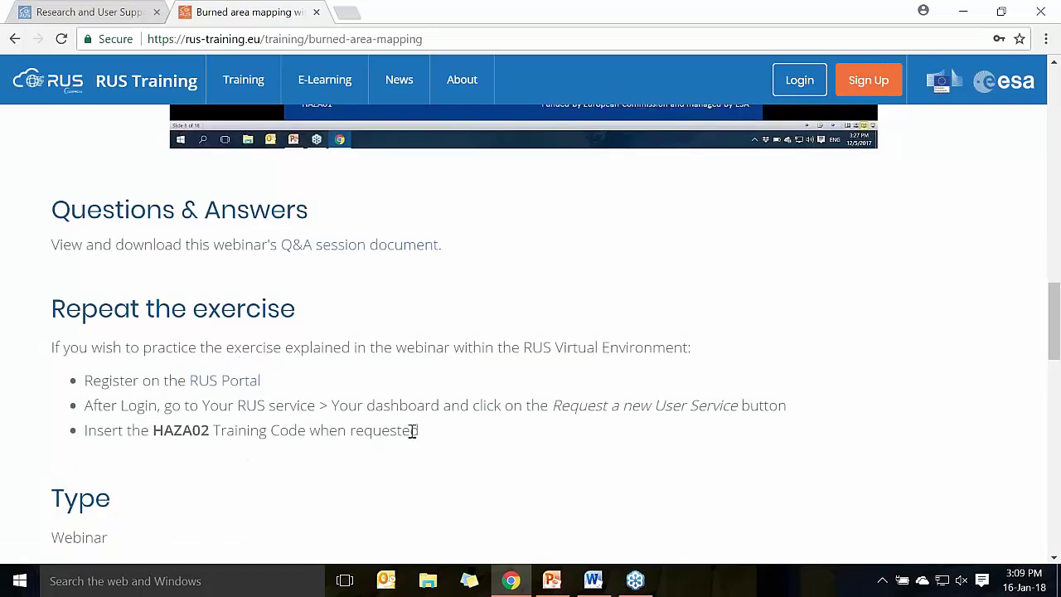
drag(297, 313, 55, 310)
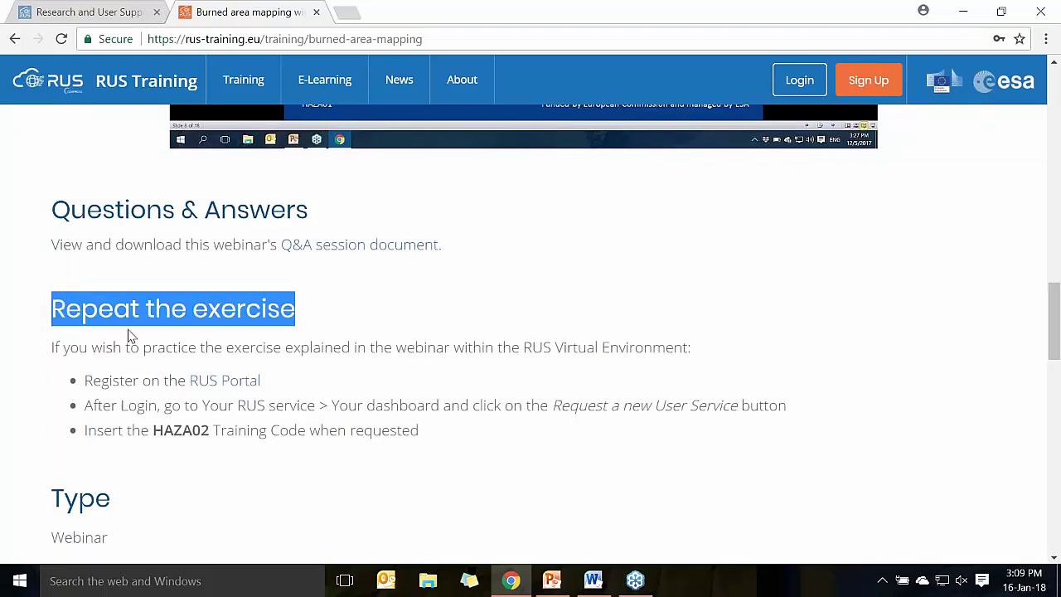
scroll(129, 336, up, 3)
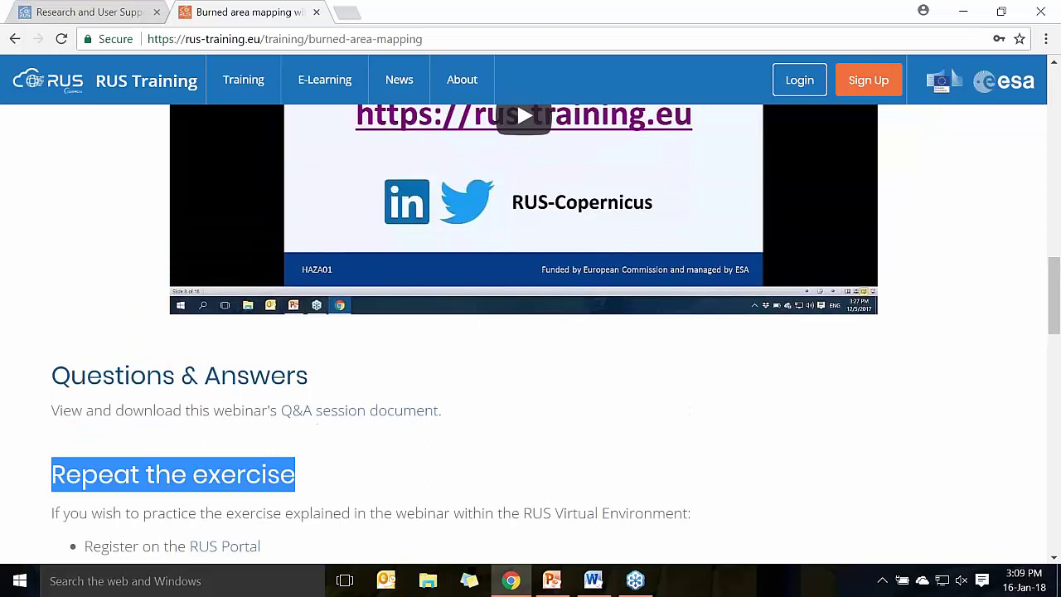
- Open the E-Learning courses page of the RUS Training site and look through the introduction and recent courses
click(304, 94)
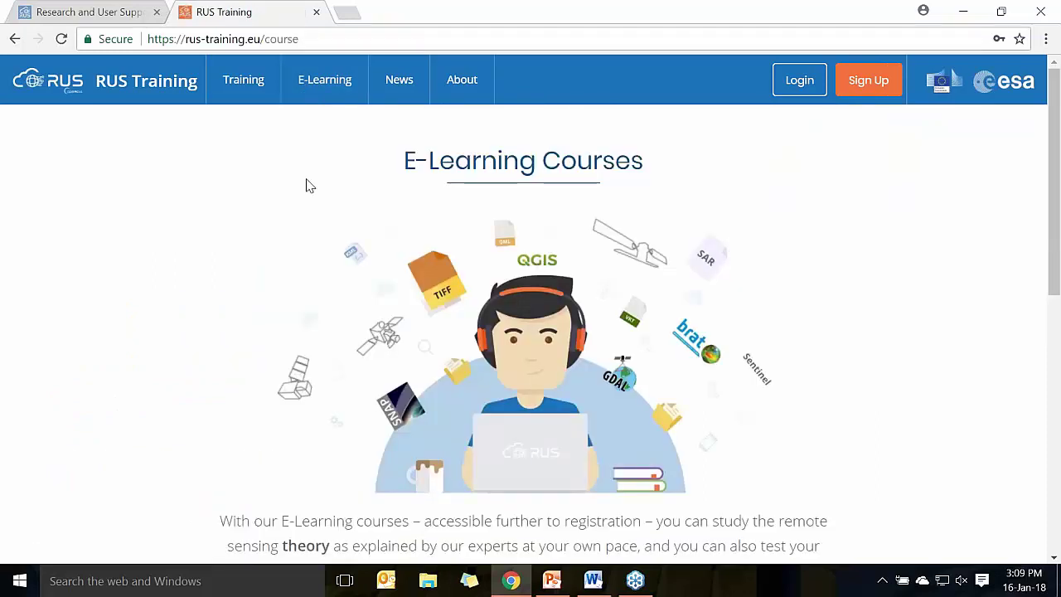
scroll(301, 203, down, 3)
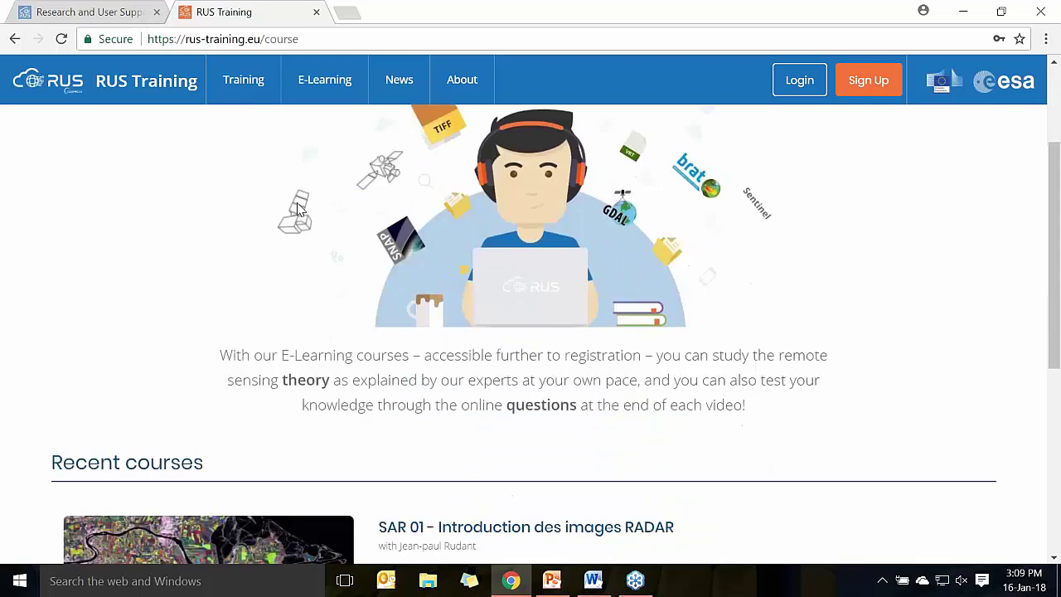
scroll(318, 300, down, 1)
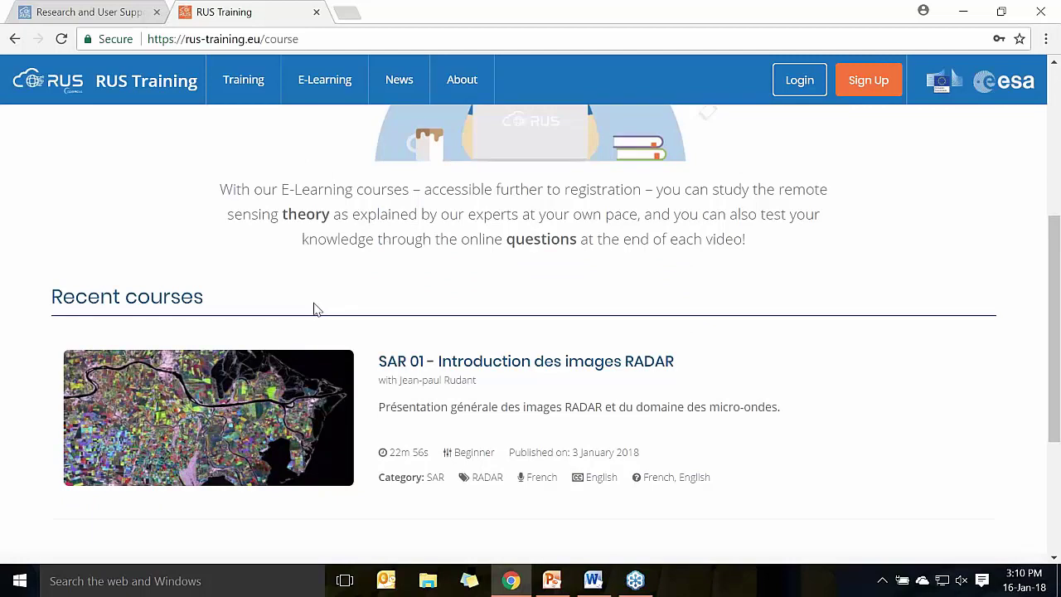
scroll(315, 308, up, 2)
scroll(531, 332, up, 1)
scroll(531, 332, up, 1)
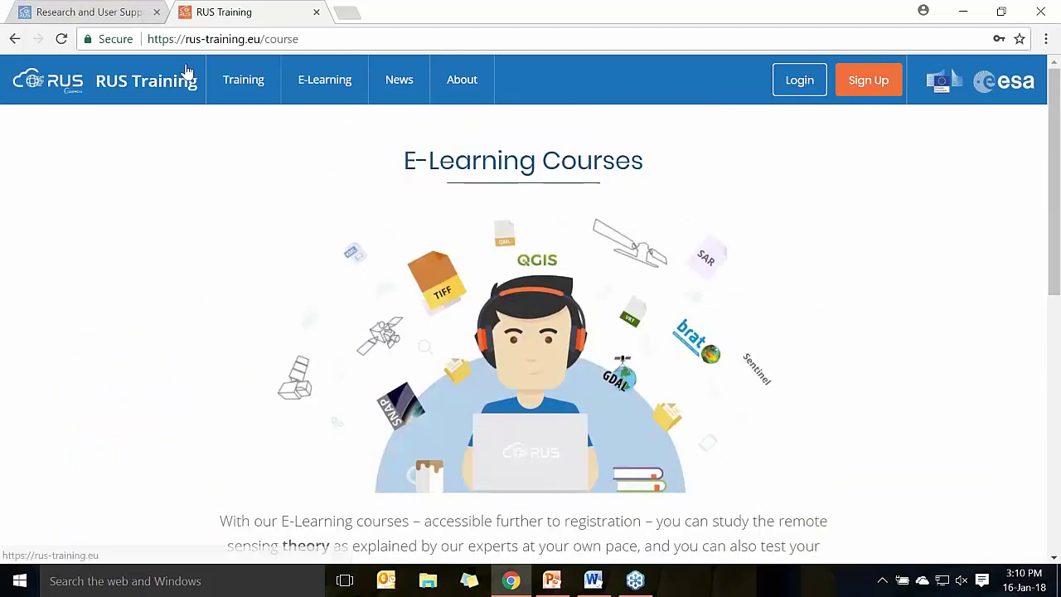
- Switch to the RUS Copernicus portal, highlight its web address, and open the Computing environments page of The RUS Offer
click(132, 14)
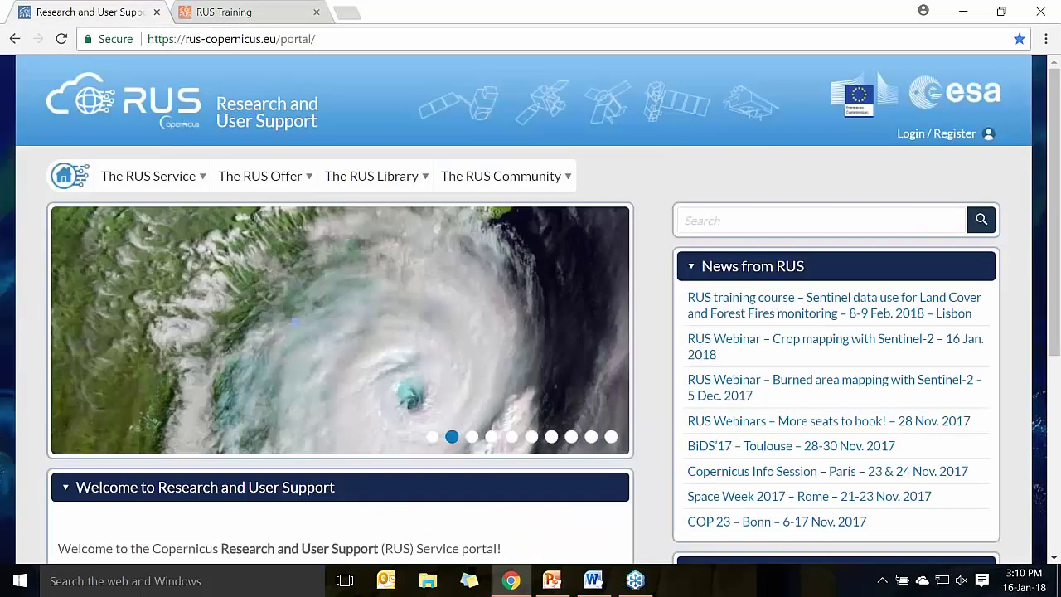
drag(315, 39, 152, 39)
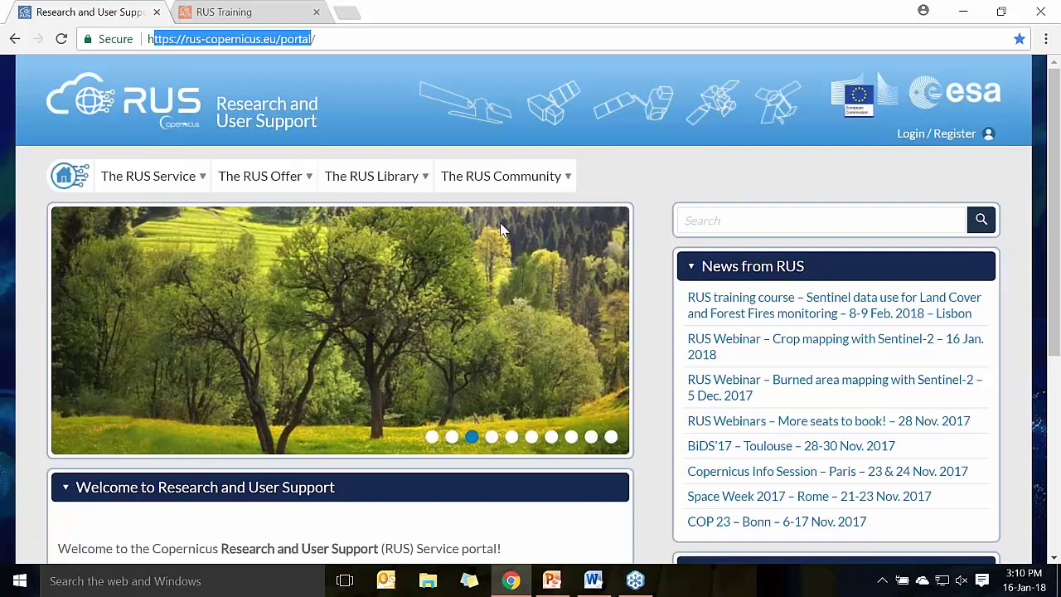
mouse_move(296, 187)
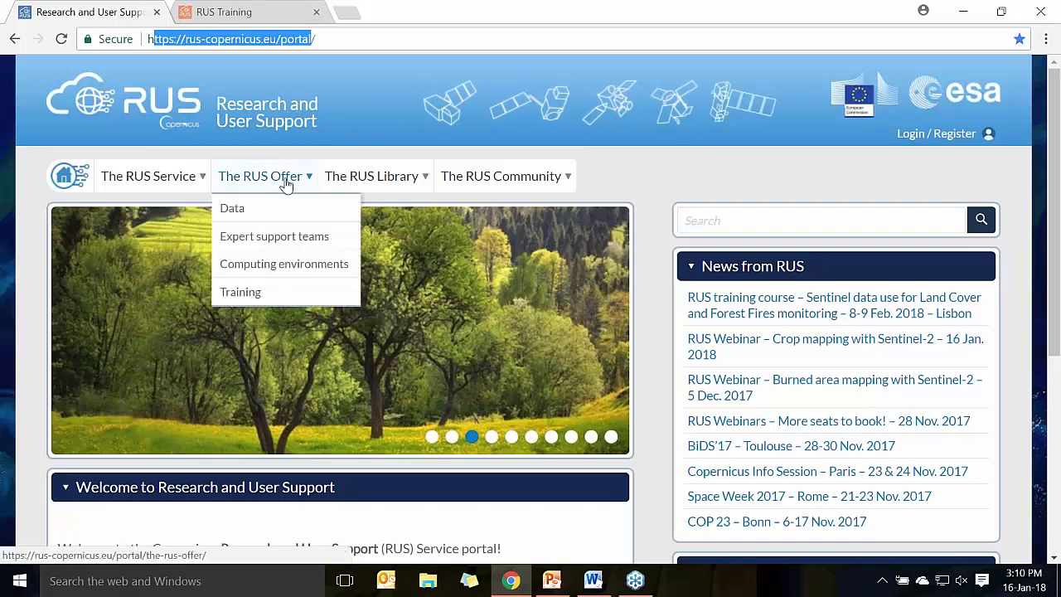
click(277, 267)
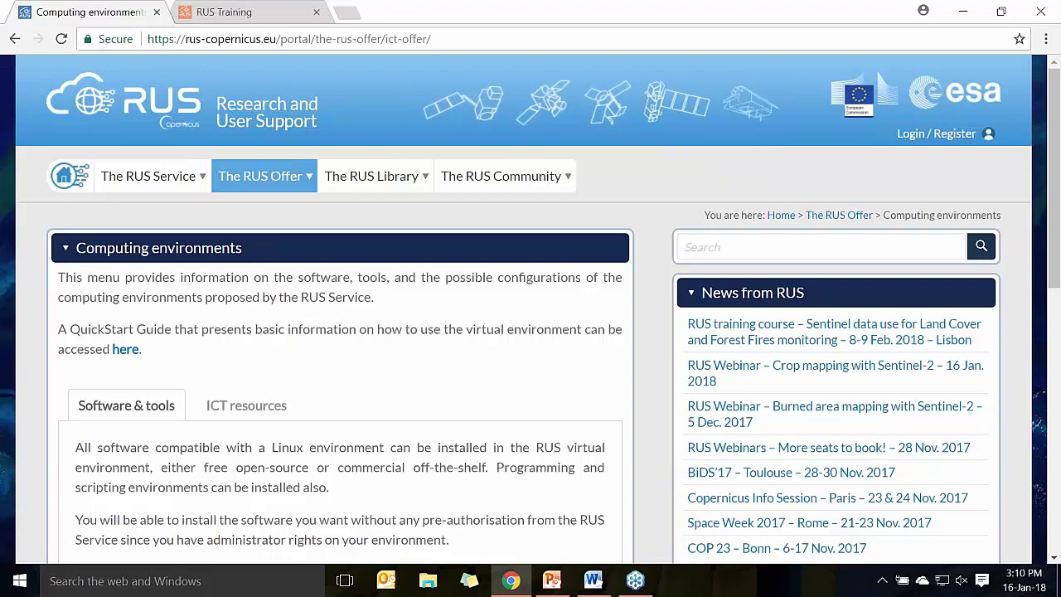
- Review the default software list for the virtual environment, highlighting the tools from Ubuntu Xenial to R 3.3
scroll(269, 351, down, 5)
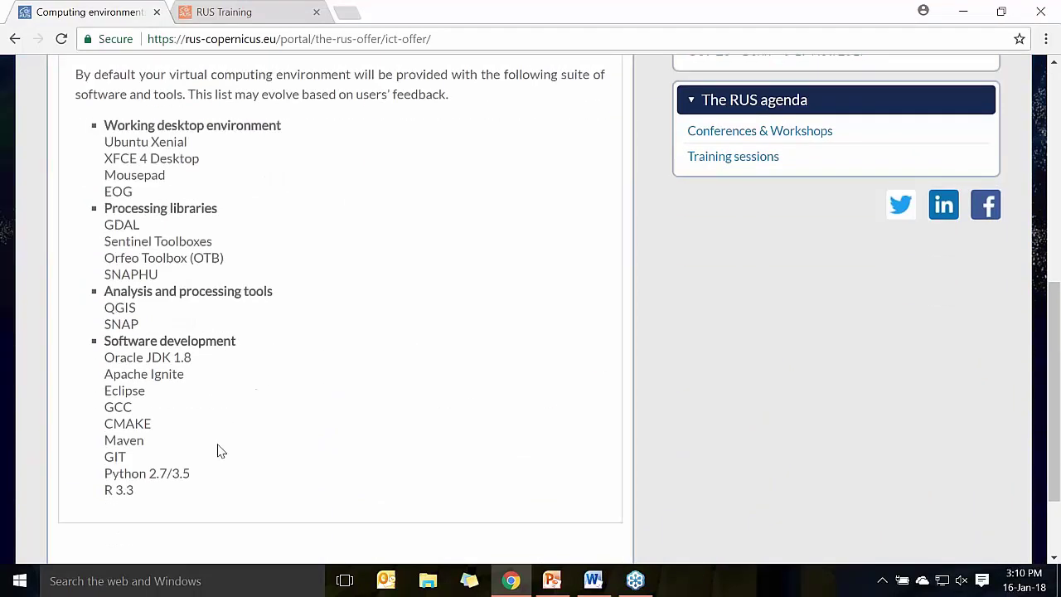
drag(138, 492, 106, 139)
click(257, 241)
drag(139, 329, 121, 330)
scroll(194, 274, up, 2)
scroll(194, 276, up, 3)
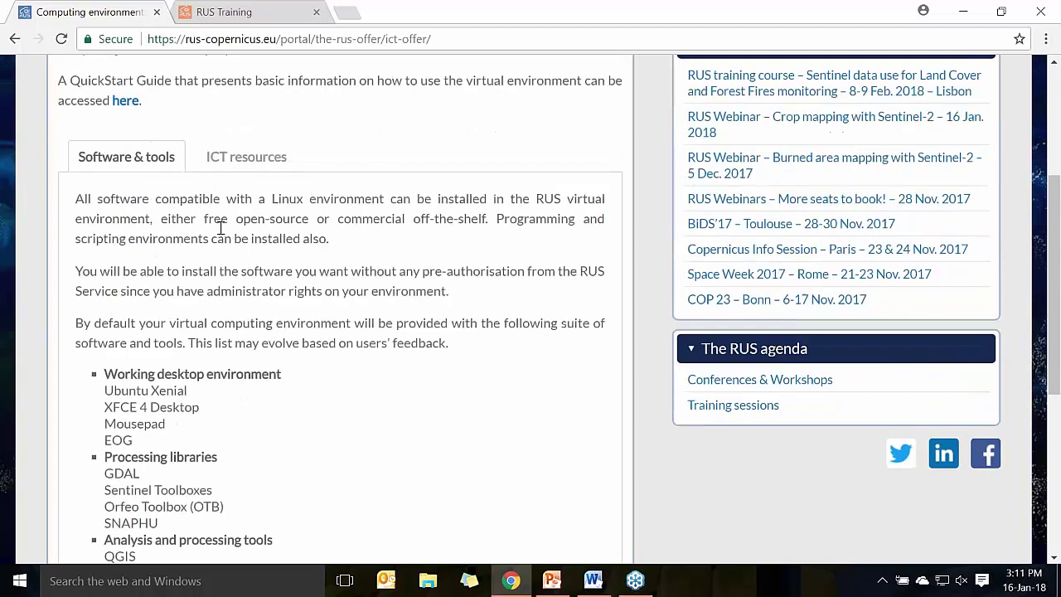
- Display the ICT resources information and examine the processor, disk space and duration levels of the work environments
click(236, 165)
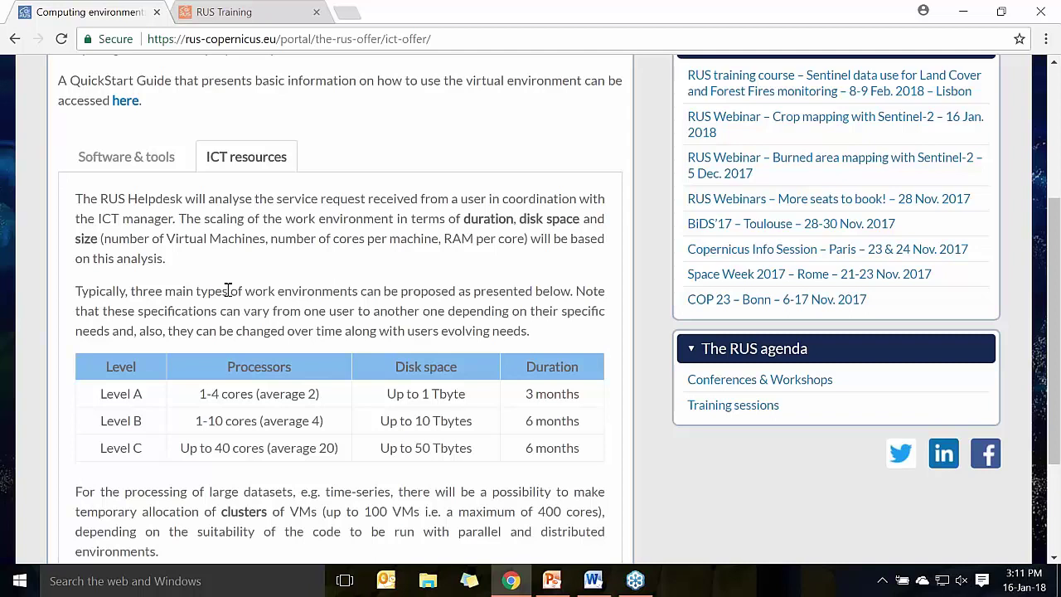
scroll(232, 295, down, 1)
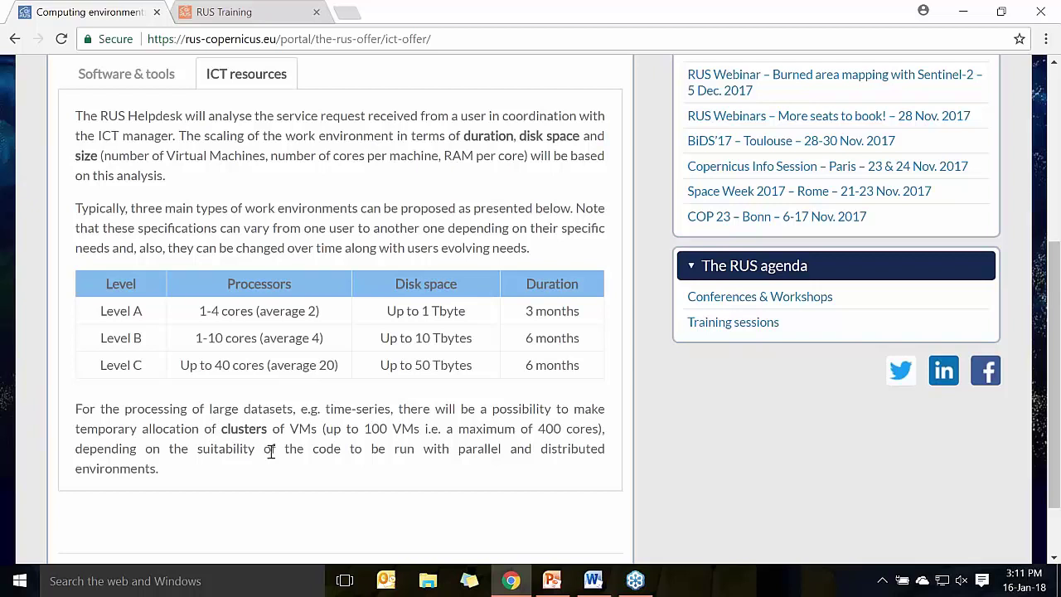
scroll(269, 452, up, 2)
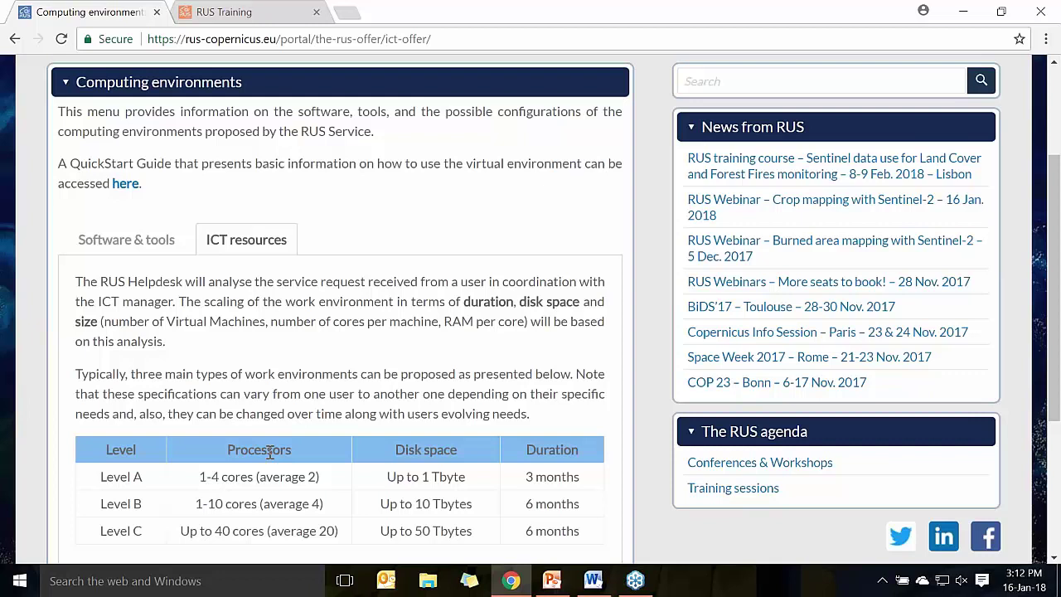
scroll(368, 406, up, 2)
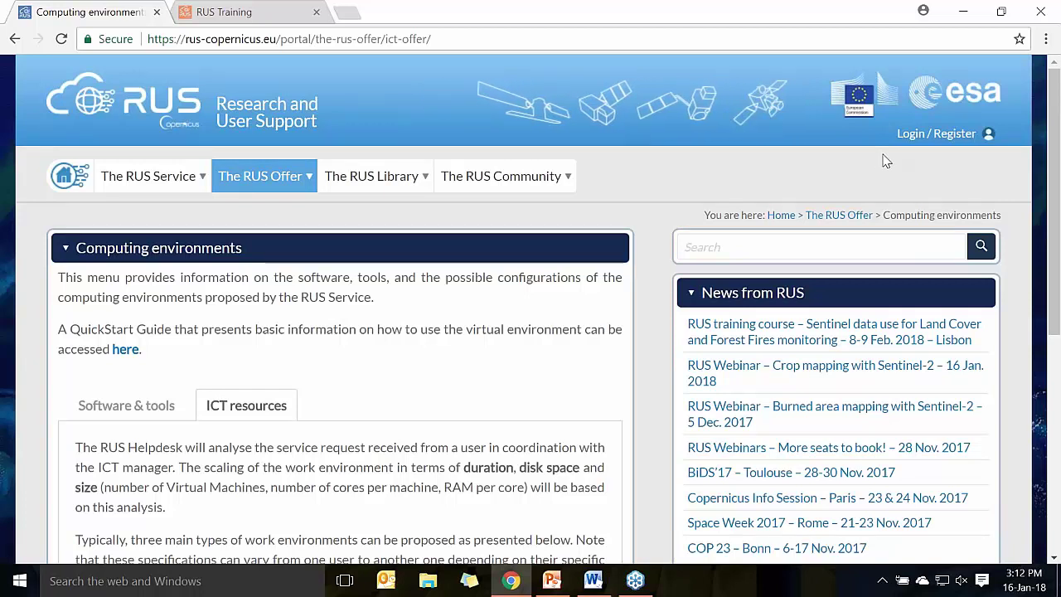
- Open the Copernicus SSO account registration form, review its required fields, and return to the RUS portal without registering
click(934, 141)
scroll(680, 261, down, 2)
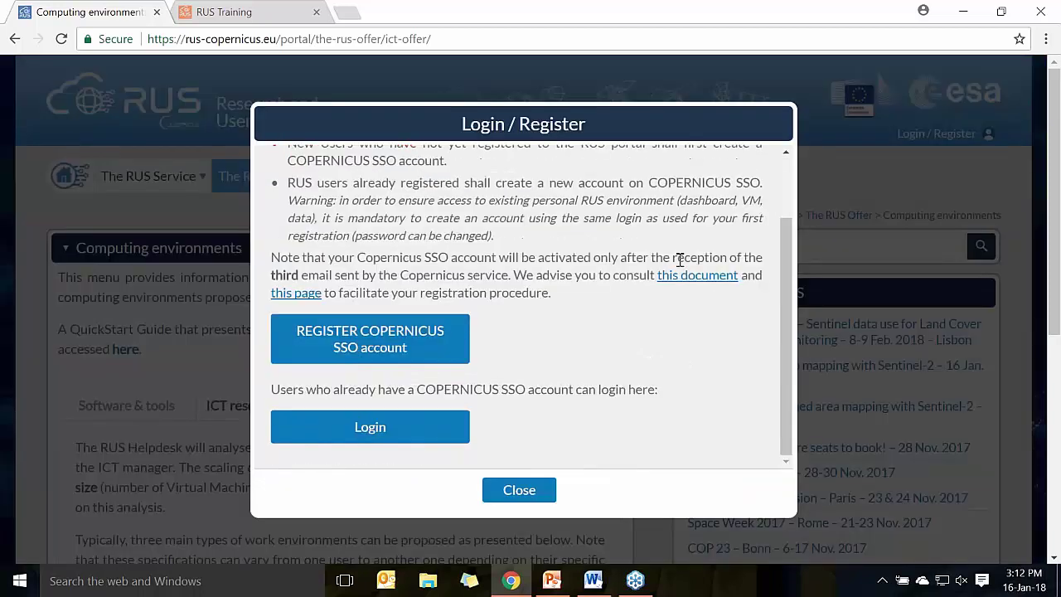
click(358, 338)
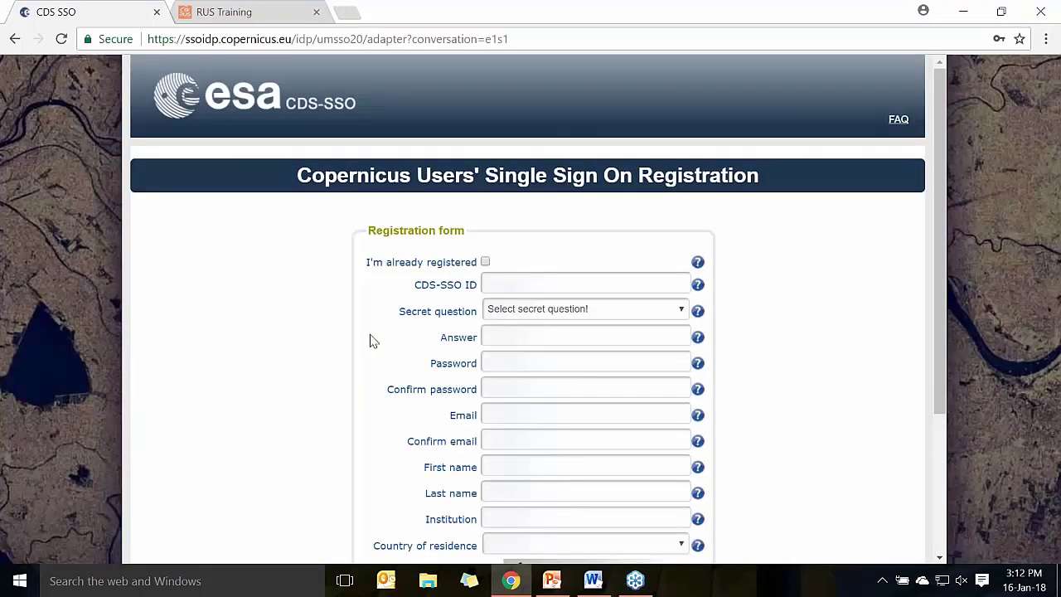
scroll(493, 332, down, 1)
scroll(504, 360, down, 1)
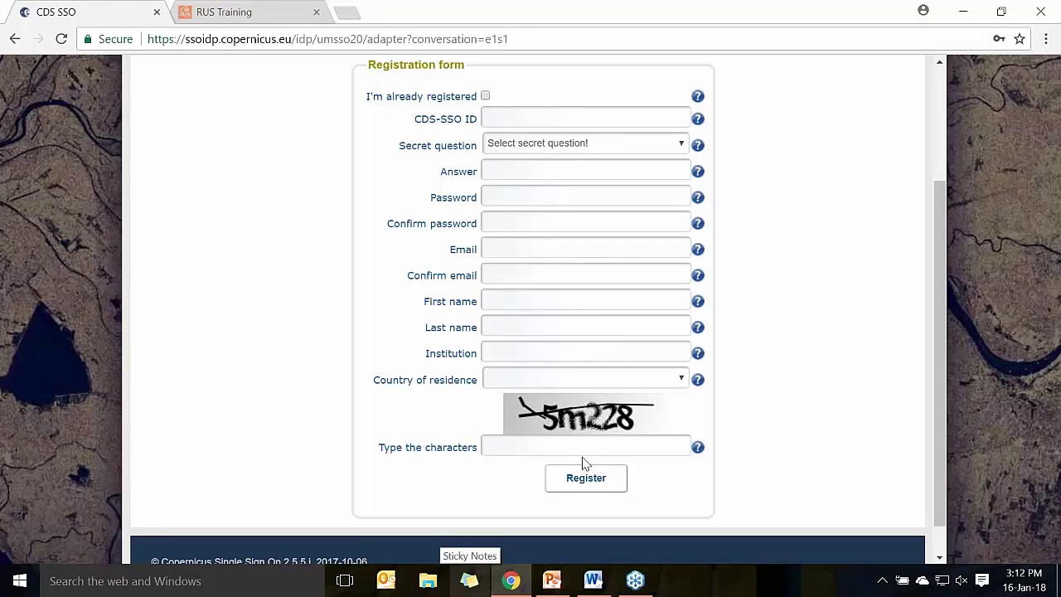
click(15, 39)
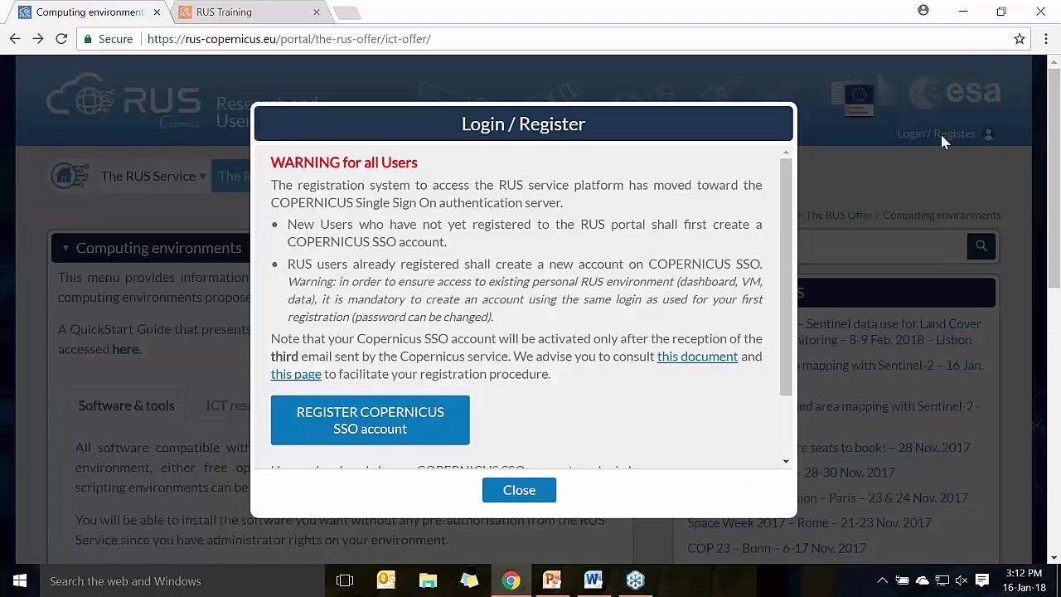
- Log in to the RUS portal with the existing Copernicus SSO account, using the prefilled credentials
scroll(535, 251, down, 2)
click(405, 431)
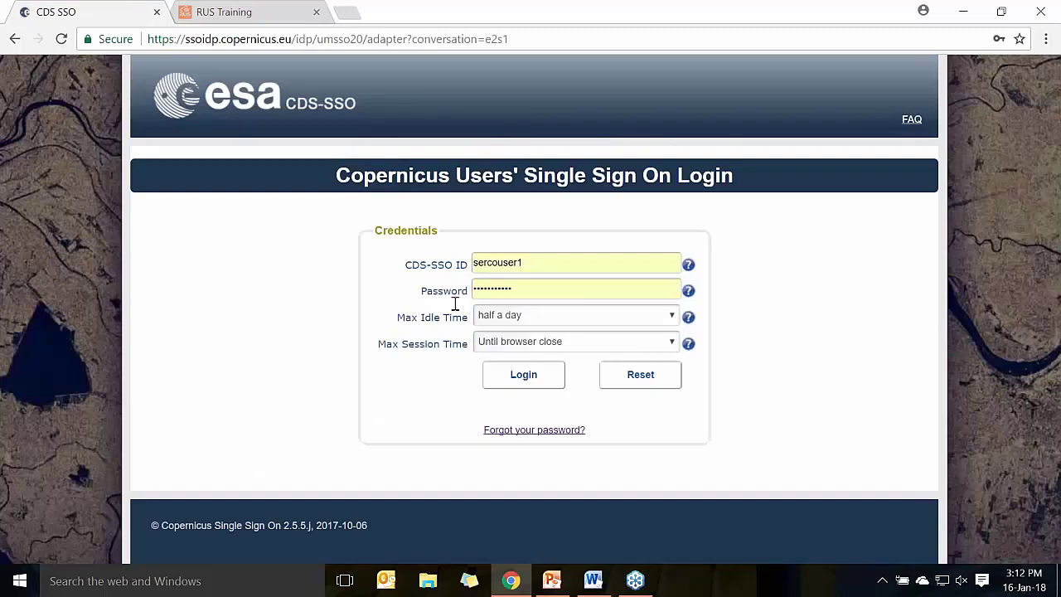
click(535, 386)
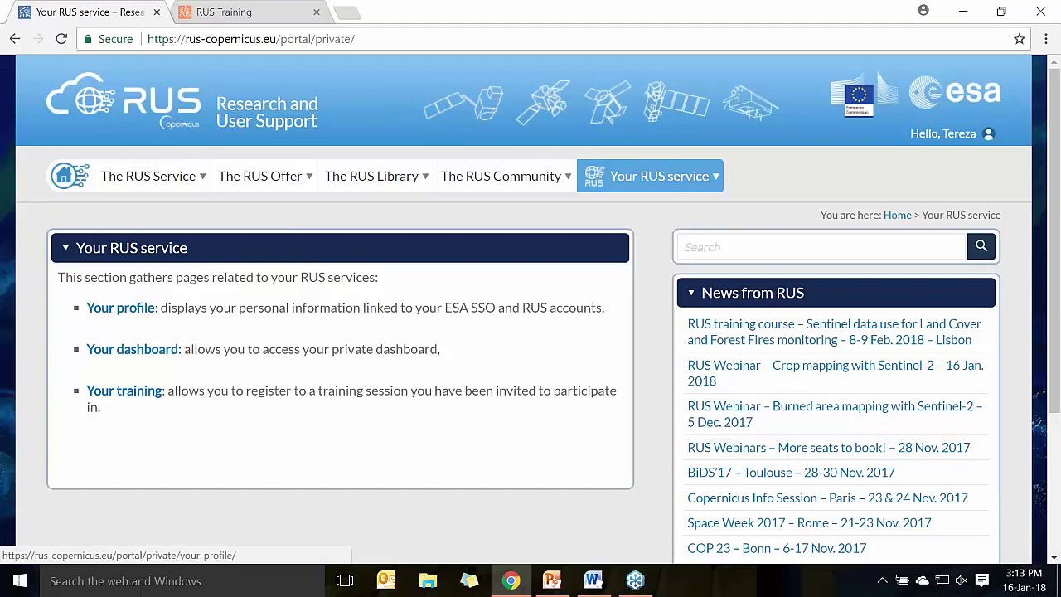
- Open the private RUS service dashboard and start a request for a new User Service
click(139, 353)
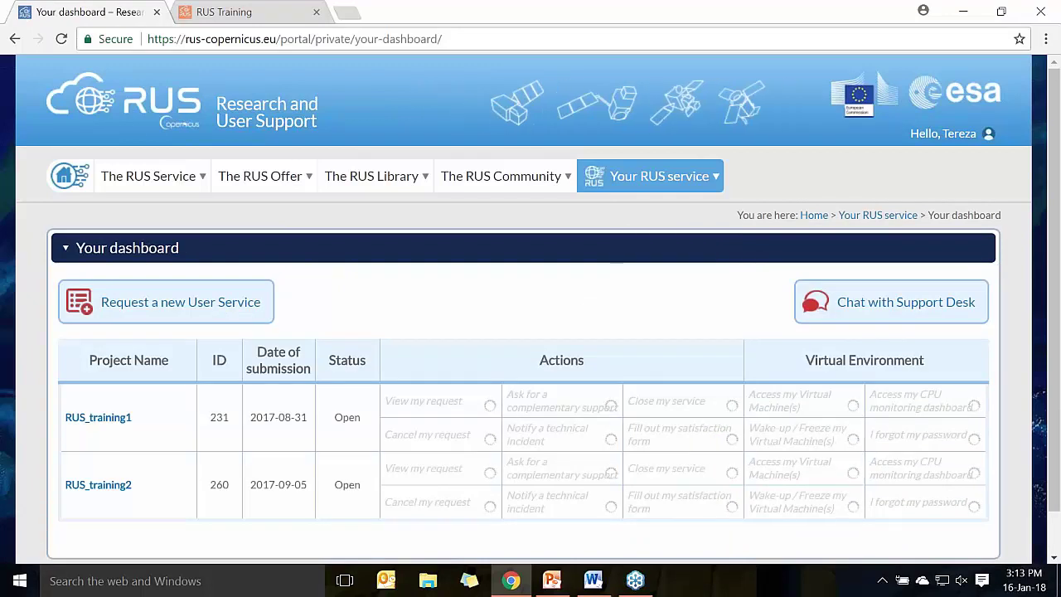
scroll(132, 364, down, 1)
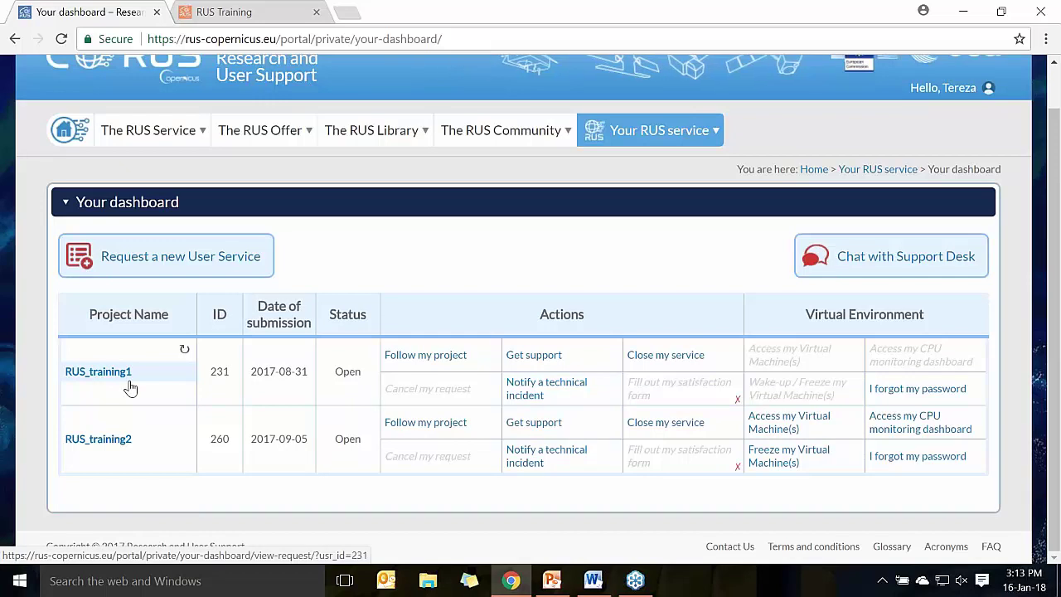
click(162, 272)
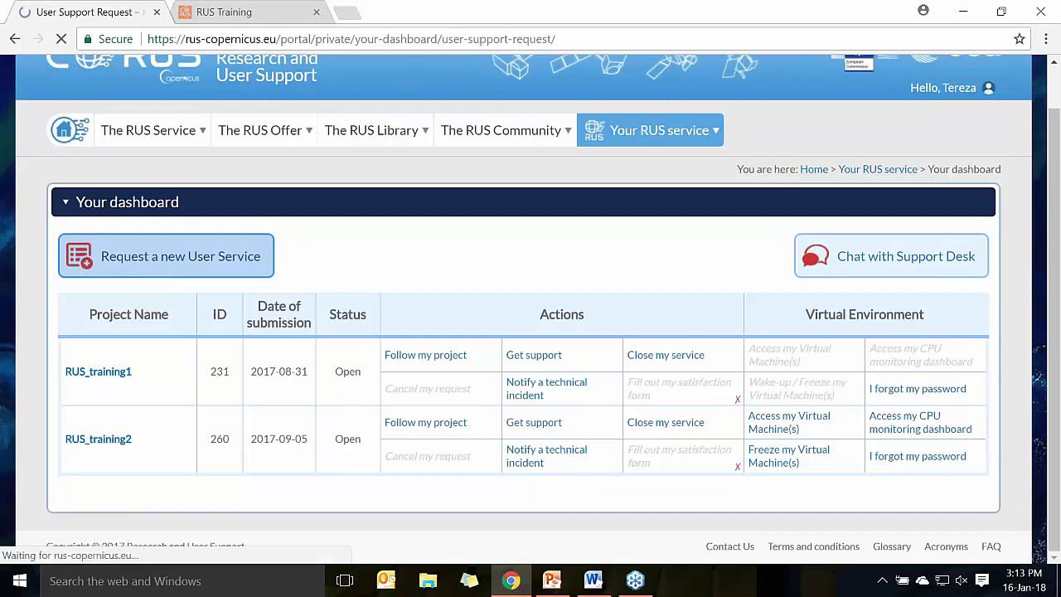
- Set the years of Remote Sensing experience to 5-10 years in the User Support Request form
scroll(531, 332, down, 1)
scroll(286, 141, down, 1)
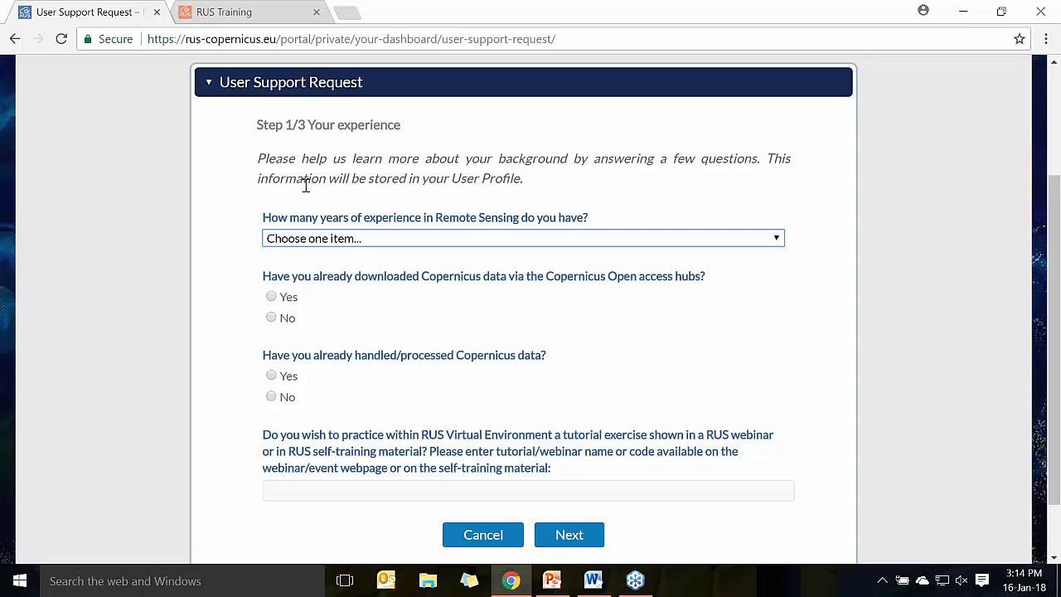
click(331, 241)
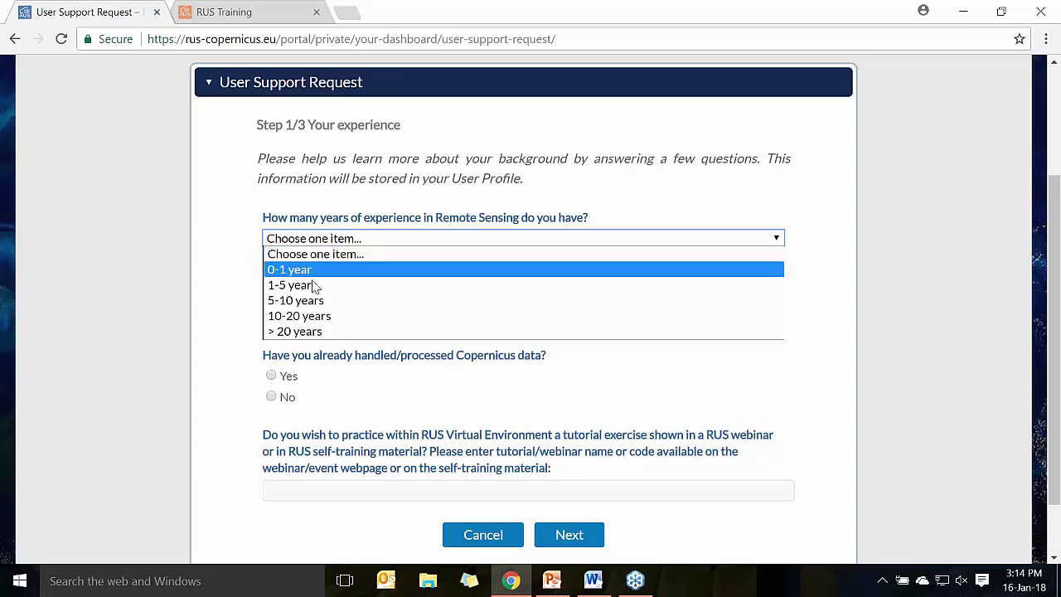
click(314, 284)
click(290, 242)
click(290, 300)
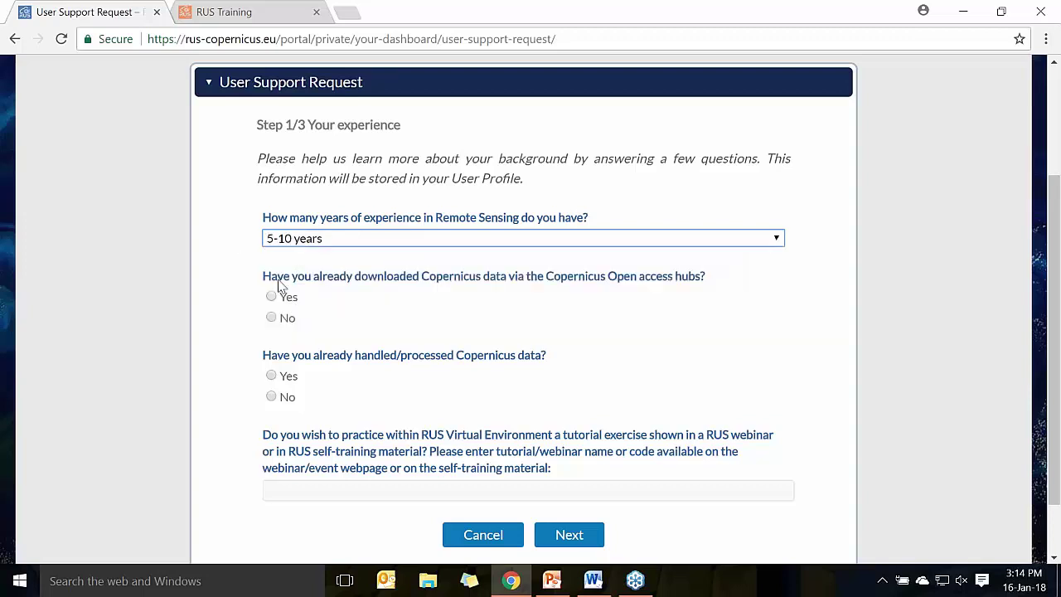
- Answer Yes to having downloaded and having processed Copernicus data, leave the webinar code empty, and continue to step 2 of the request
scroll(301, 307, down, 2)
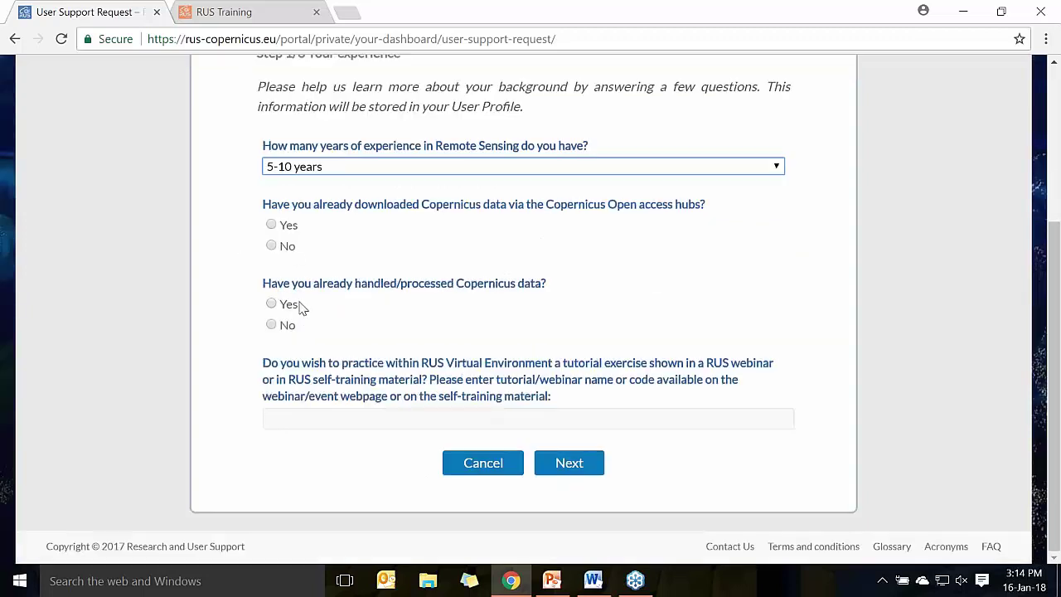
click(272, 225)
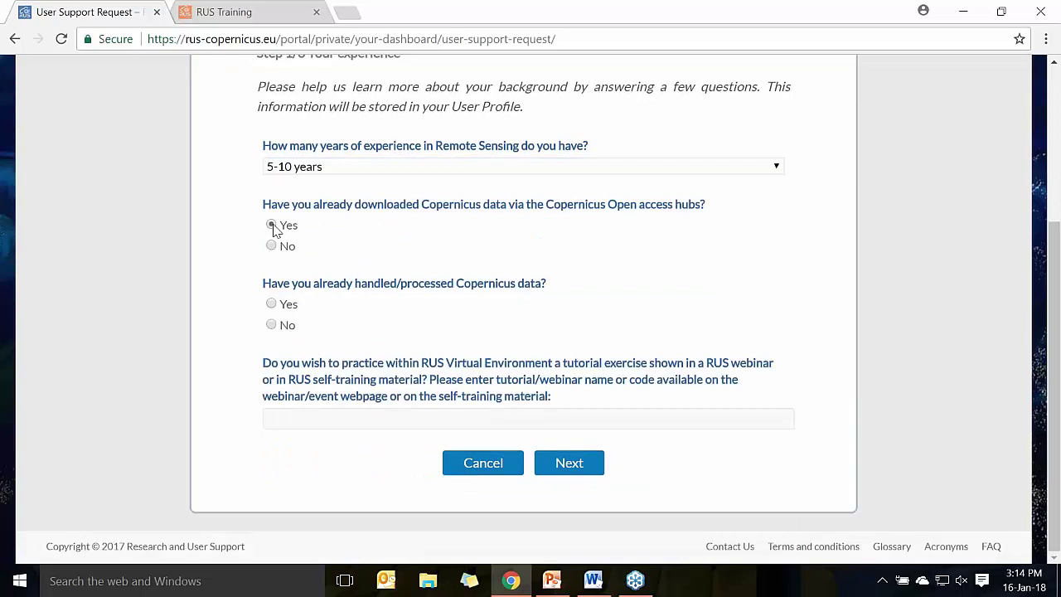
click(272, 305)
click(325, 418)
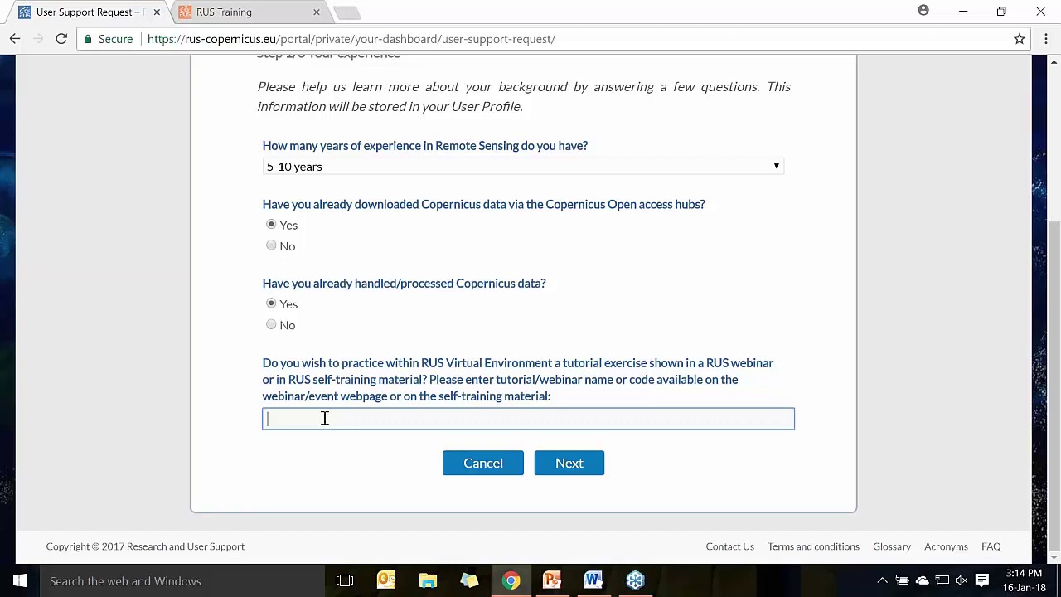
scroll(322, 419, up, 1)
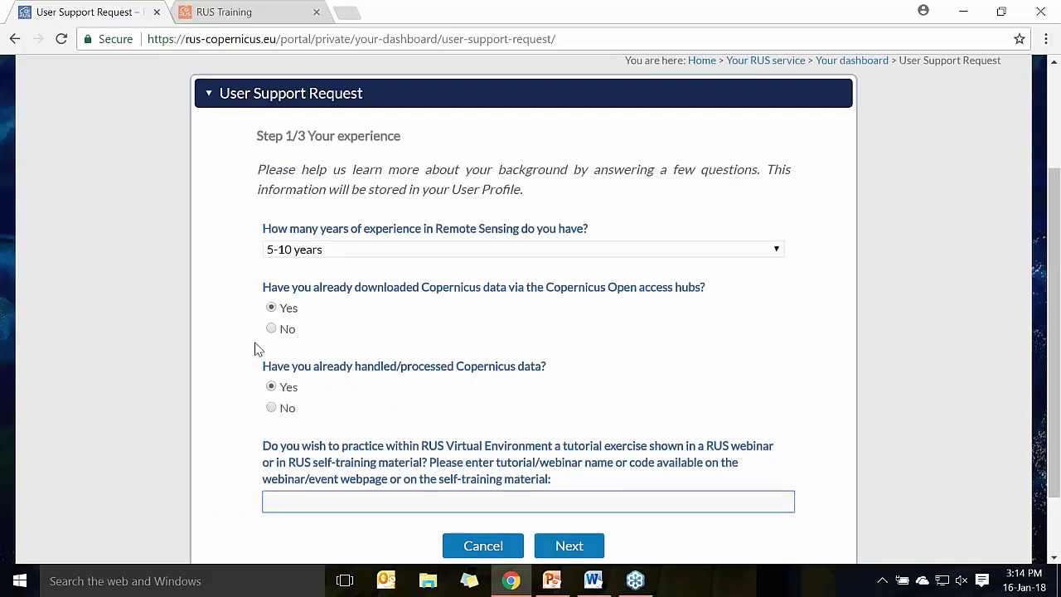
scroll(257, 353, down, 1)
click(306, 416)
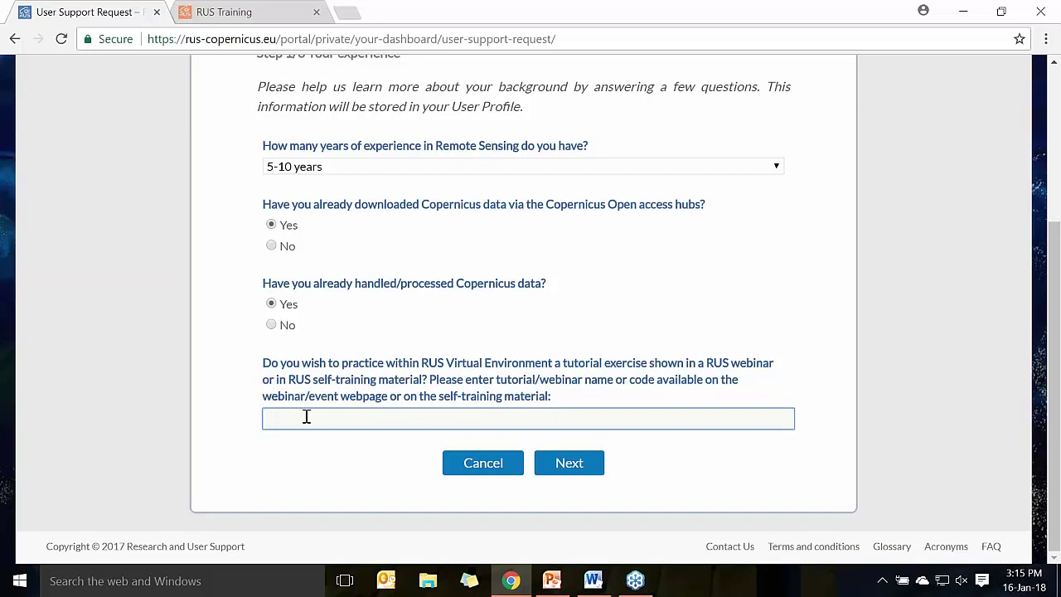
scroll(353, 274, up, 1)
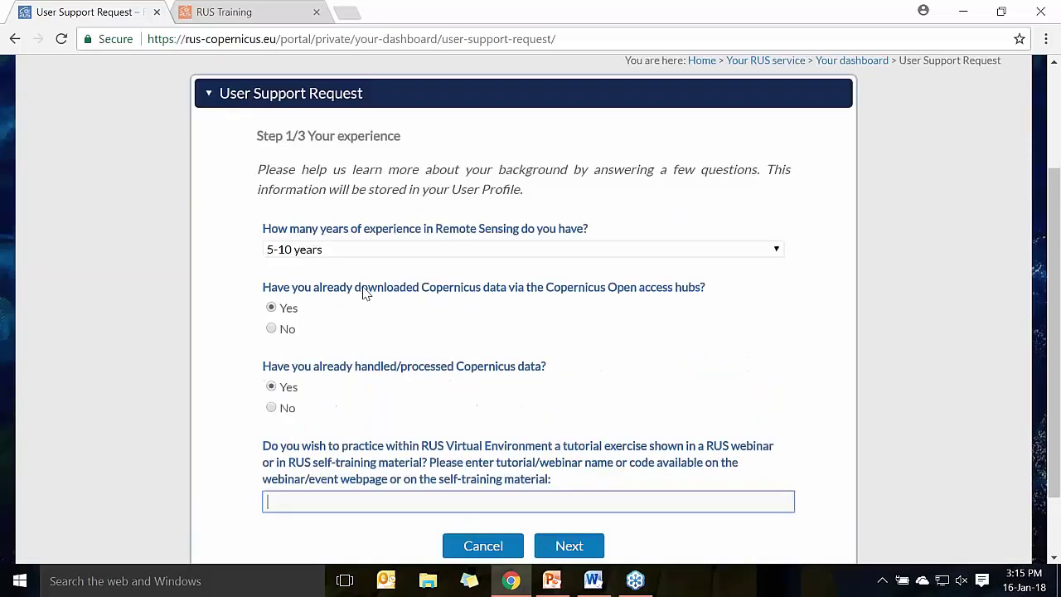
click(574, 547)
- Set the thematic area to Biosphere (continental surfaces), the operations to Algorithm development, and the data preference to Self-downloading (with RUS support)
click(495, 216)
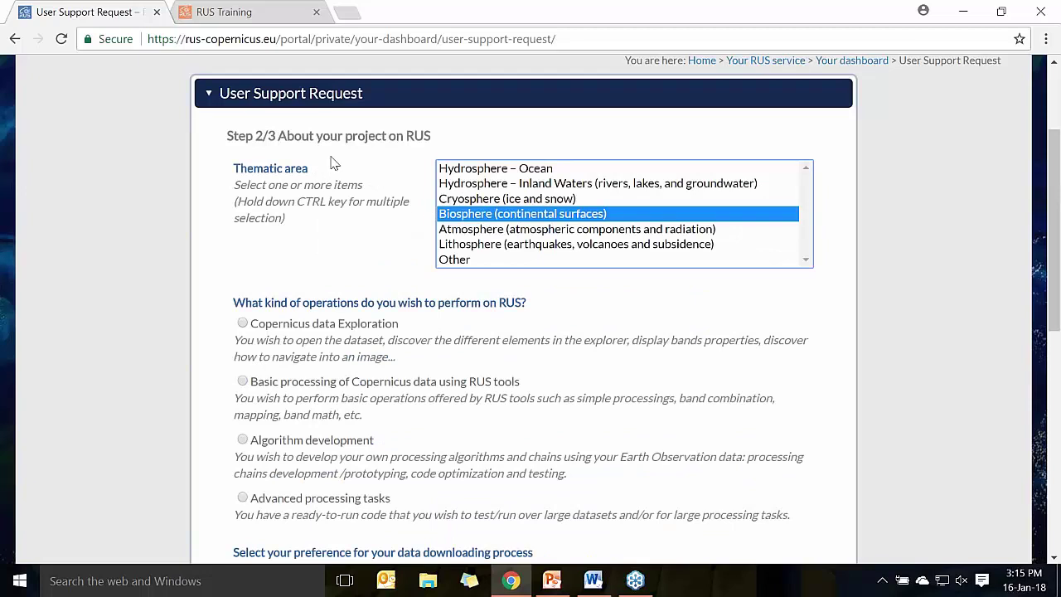
scroll(369, 280, down, 1)
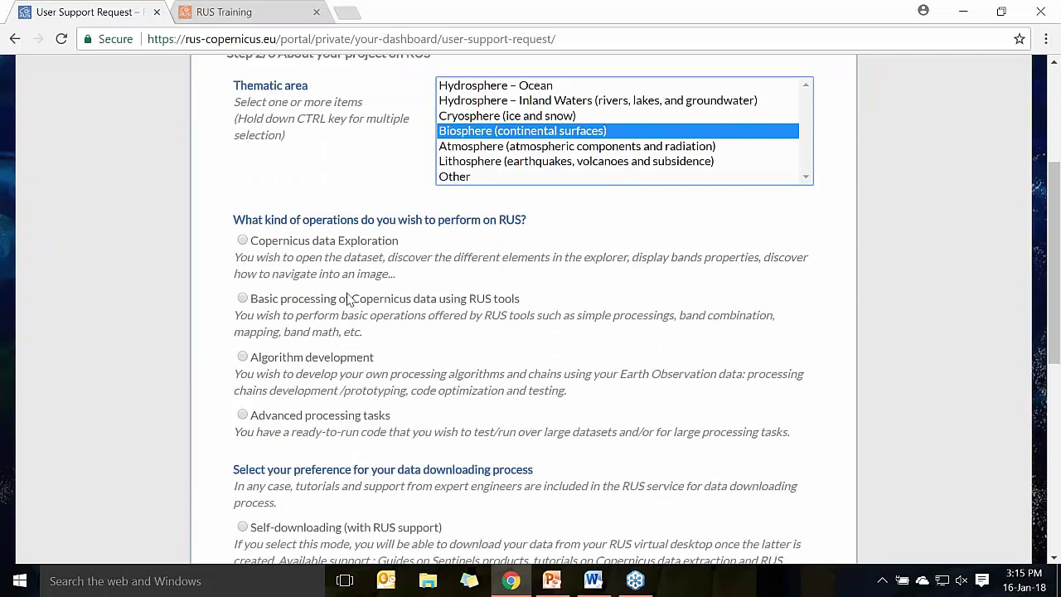
click(305, 362)
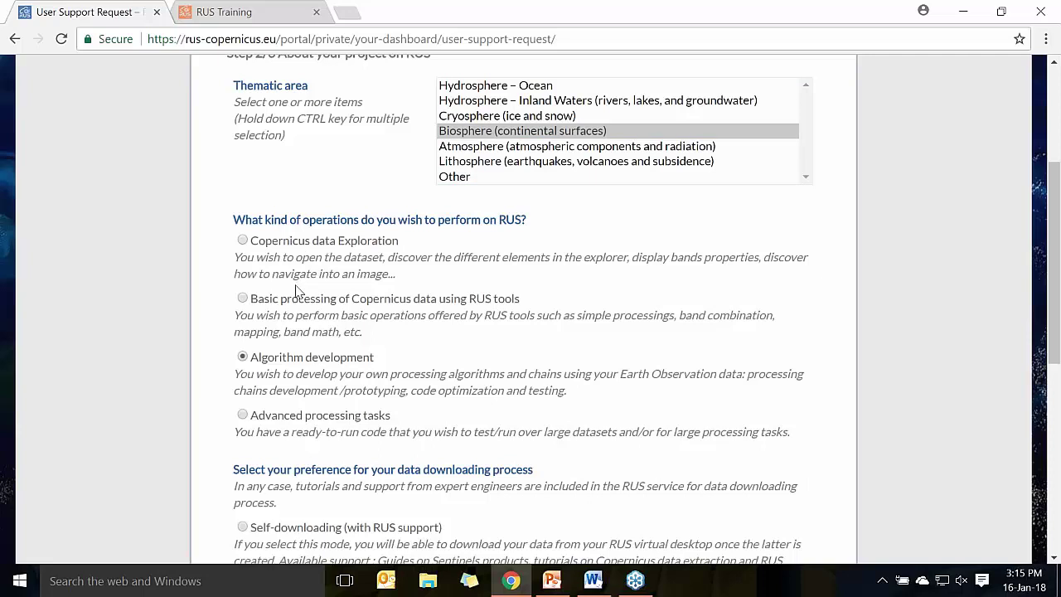
scroll(299, 290, down, 2)
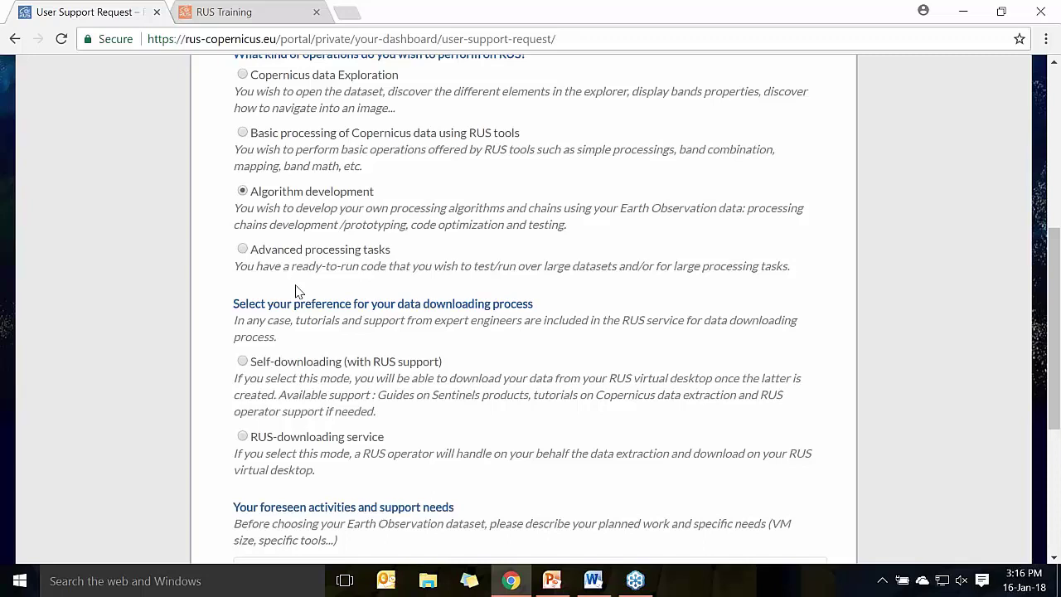
click(306, 368)
- Describe the foreseen activities as "extra details", name the project "crop mapping", and continue to the Earth Observation data step
scroll(185, 407, down, 3)
scroll(184, 407, down, 1)
click(304, 368)
text(extra details)
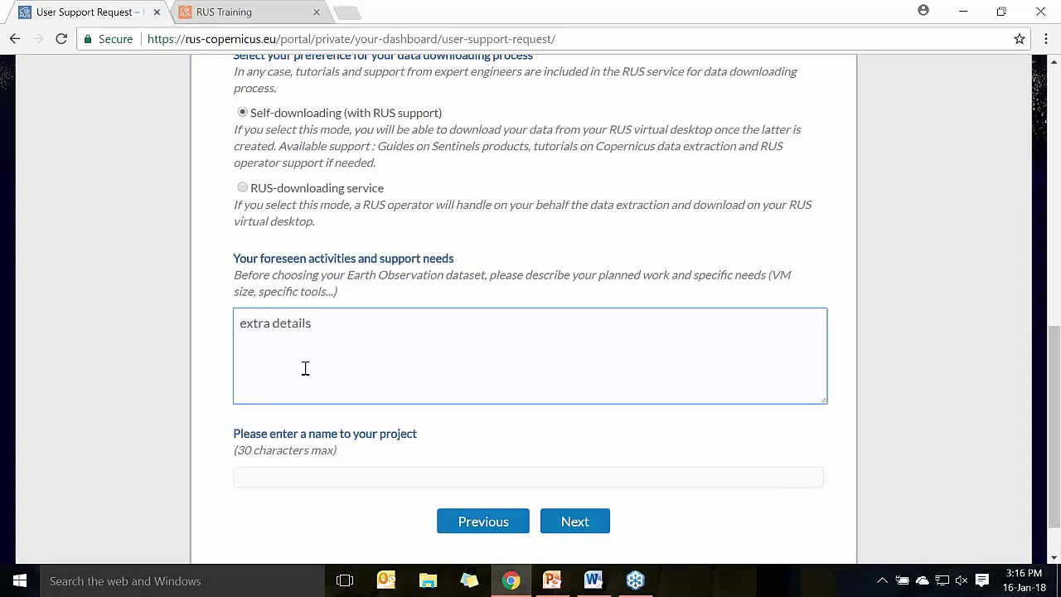
click(320, 473)
text(crop mapping)
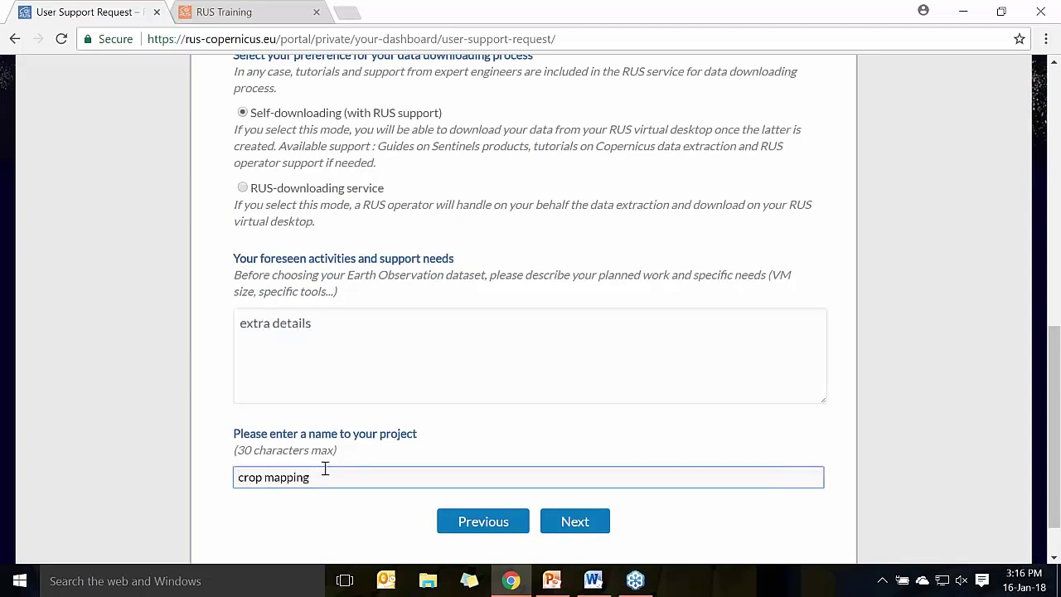
click(570, 522)
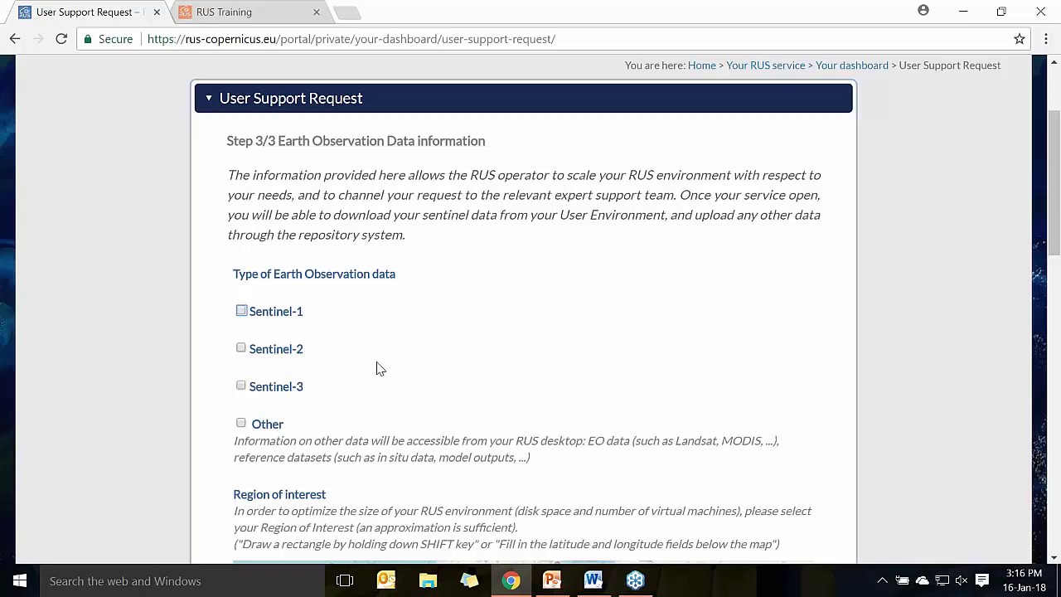
- Select Sentinel-2 as the Earth Observation data and set its product type to S2MSI2Ap
scroll(377, 368, down, 1)
click(241, 266)
click(345, 333)
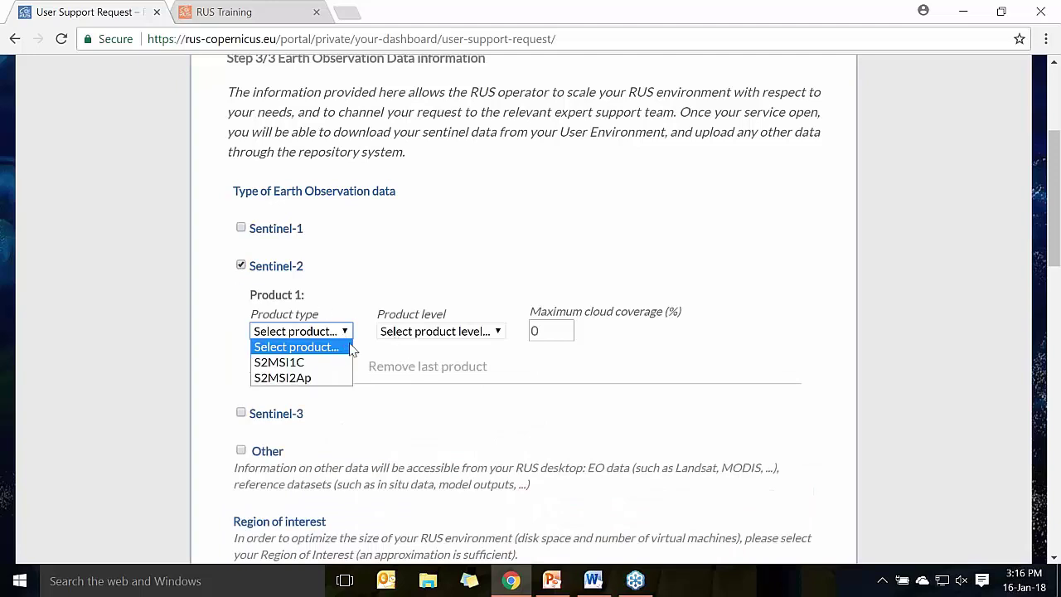
click(312, 381)
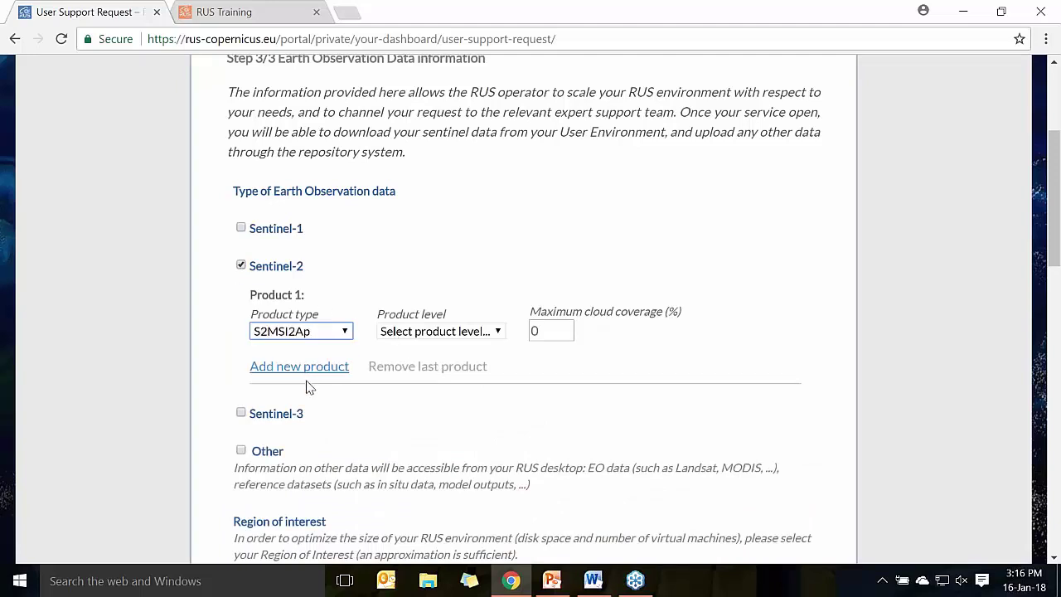
- Draw a region of interest south of Sevilla, spanning about 36.82 to 37.15 latitude and -6.37 to -6.04 longitude
scroll(220, 398, down, 1)
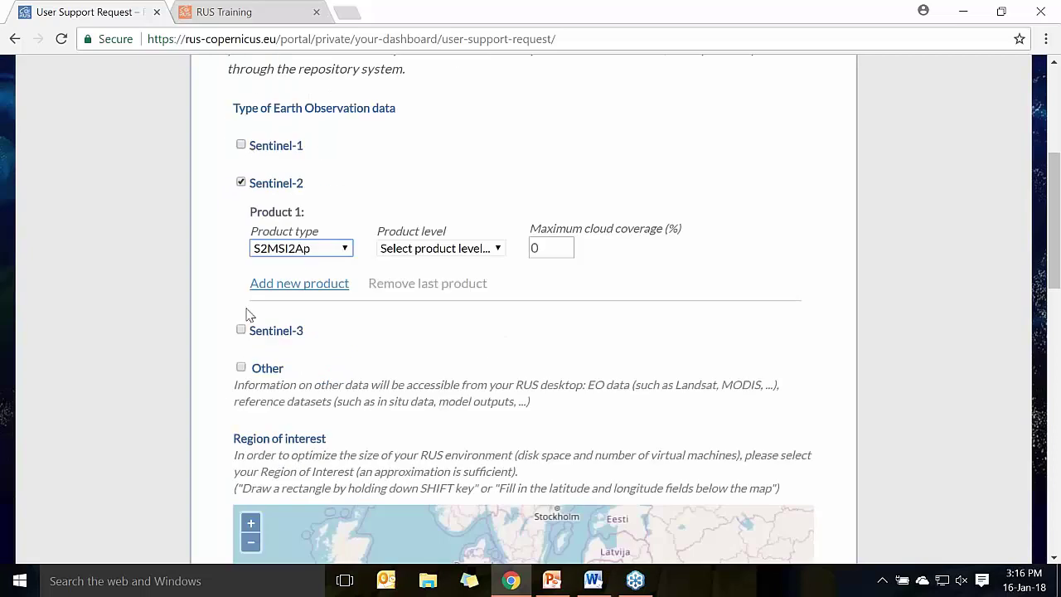
scroll(232, 361, down, 4)
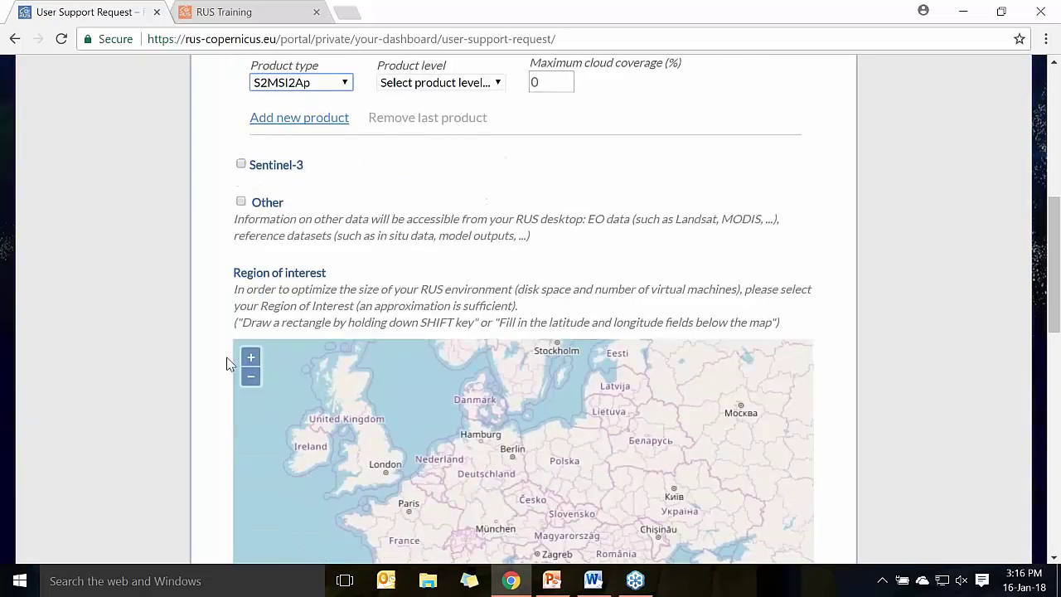
scroll(230, 365, down, 1)
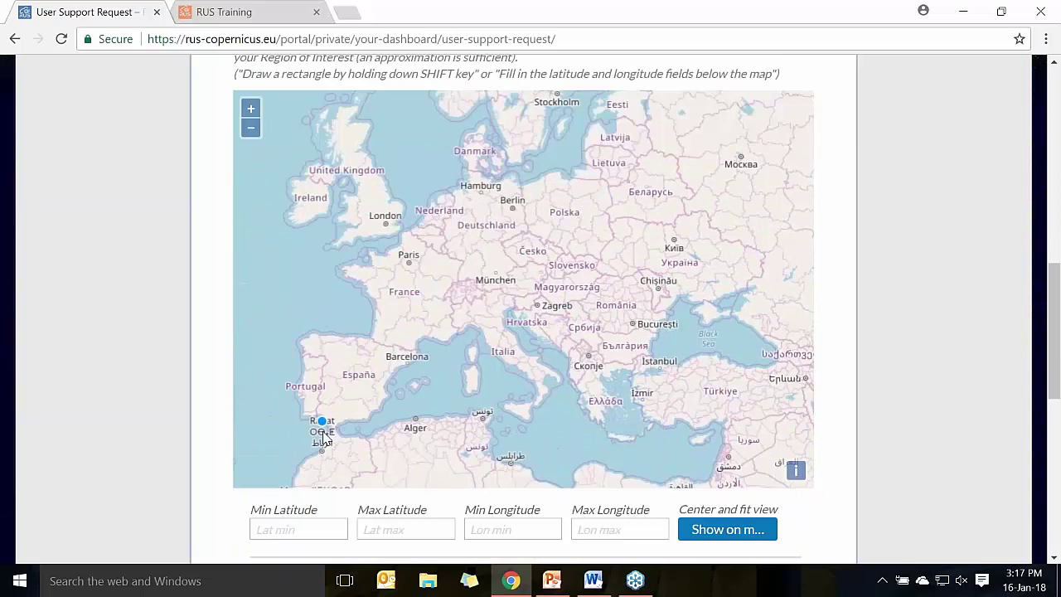
drag(331, 409, 411, 340)
scroll(406, 356, up, 1)
scroll(390, 319, down, 2)
scroll(384, 223, up, 1)
triple_click(253, 112)
drag(326, 351, 623, 194)
drag(399, 309, 663, 219)
drag(315, 431, 386, 369)
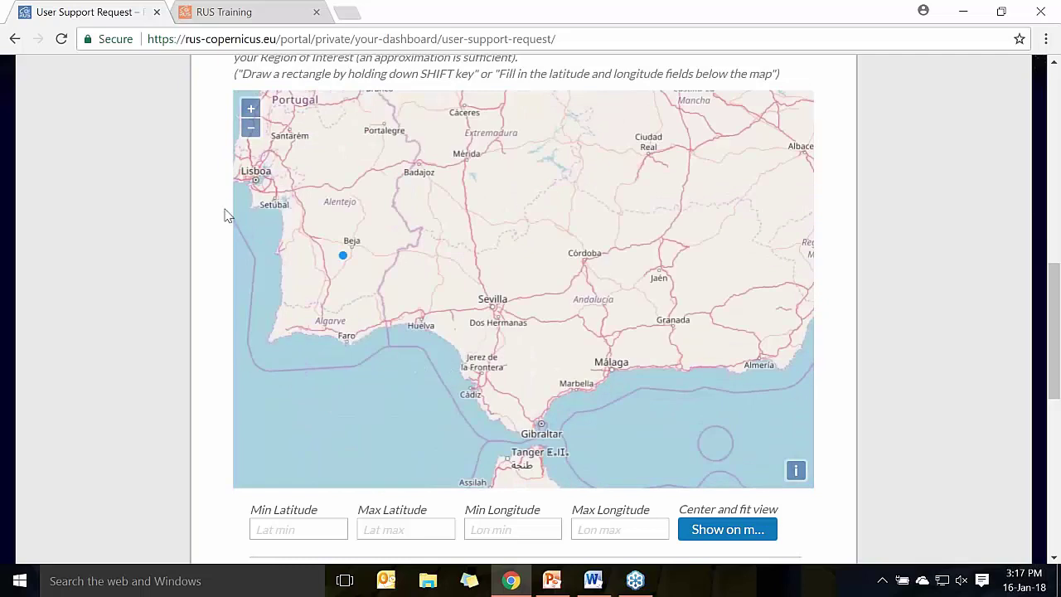
click(249, 110)
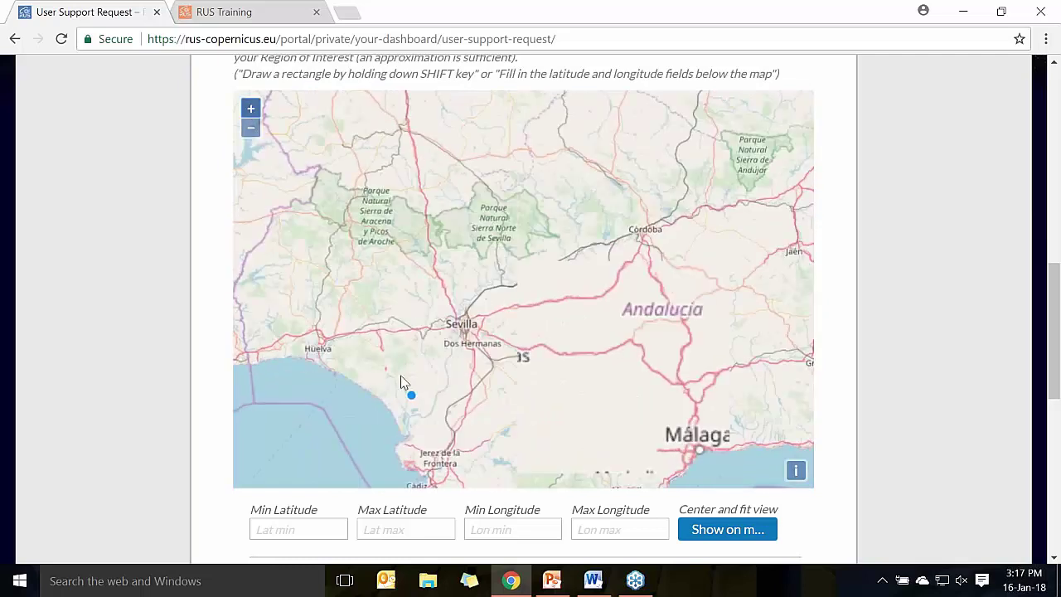
drag(405, 368, 455, 431)
- Check the sensing period fields offered for Multi-Temporal Analysis, and set that question to No
scroll(208, 456, down, 3)
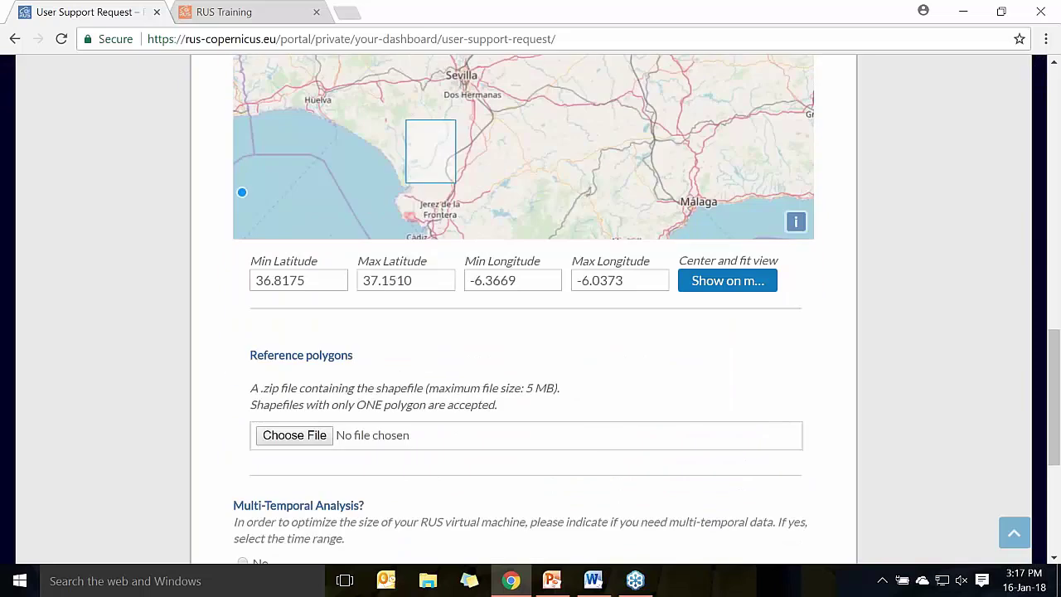
scroll(265, 404, down, 1)
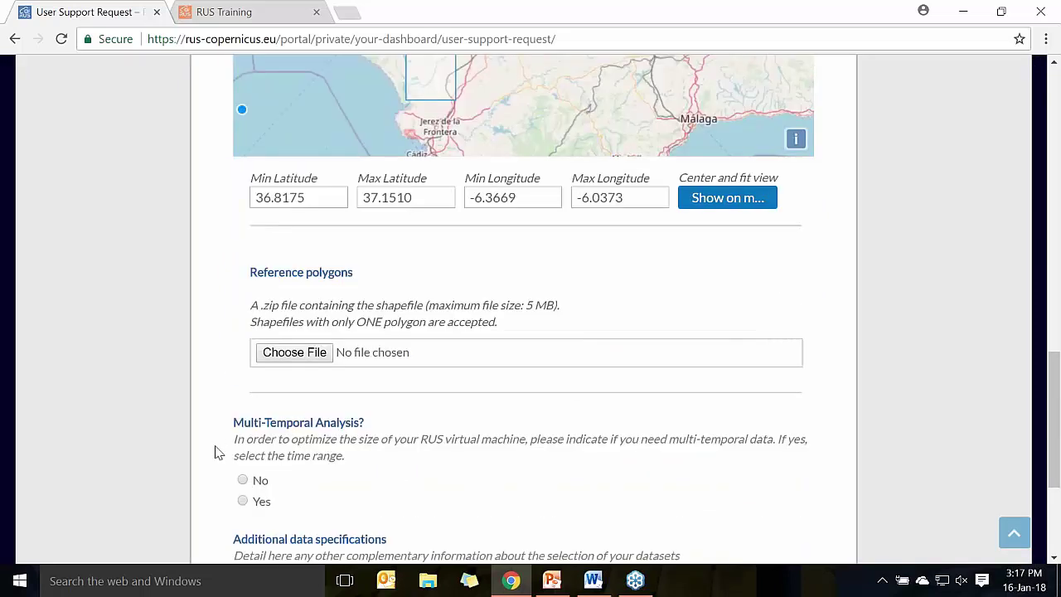
scroll(215, 452, down, 1)
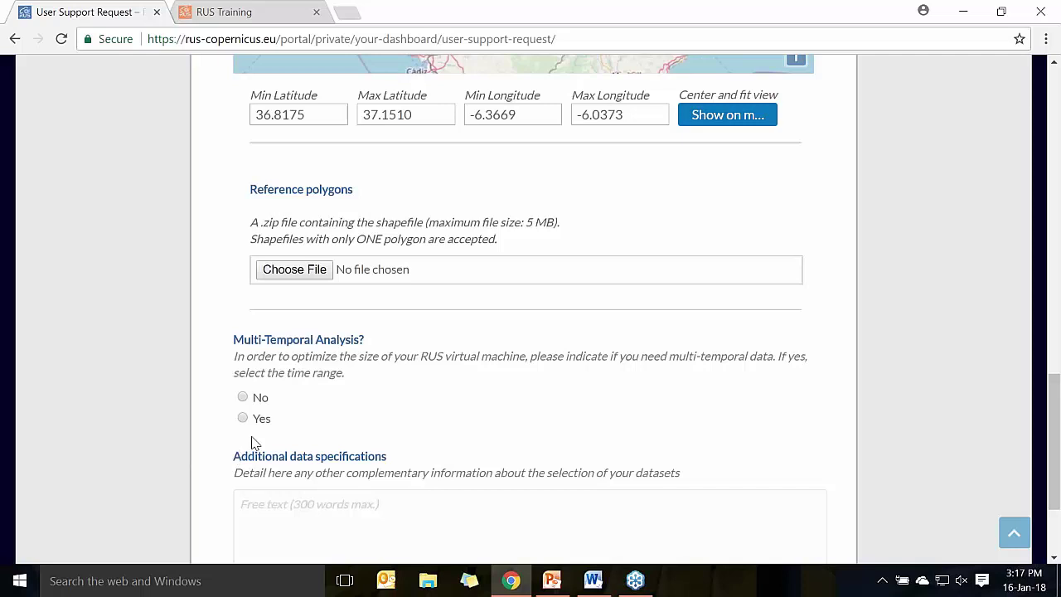
click(243, 398)
scroll(230, 413, down, 1)
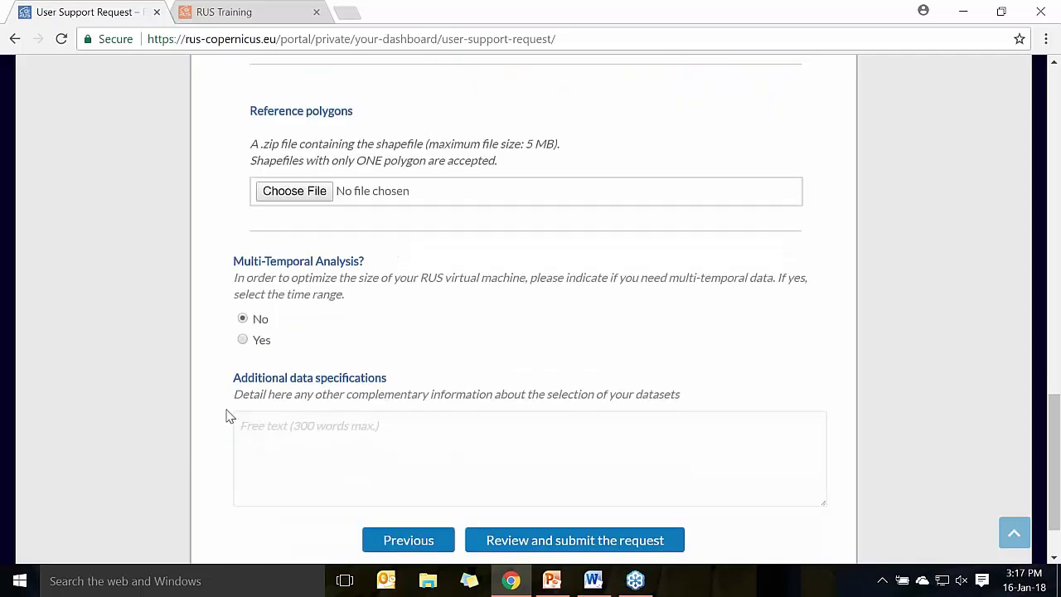
click(244, 339)
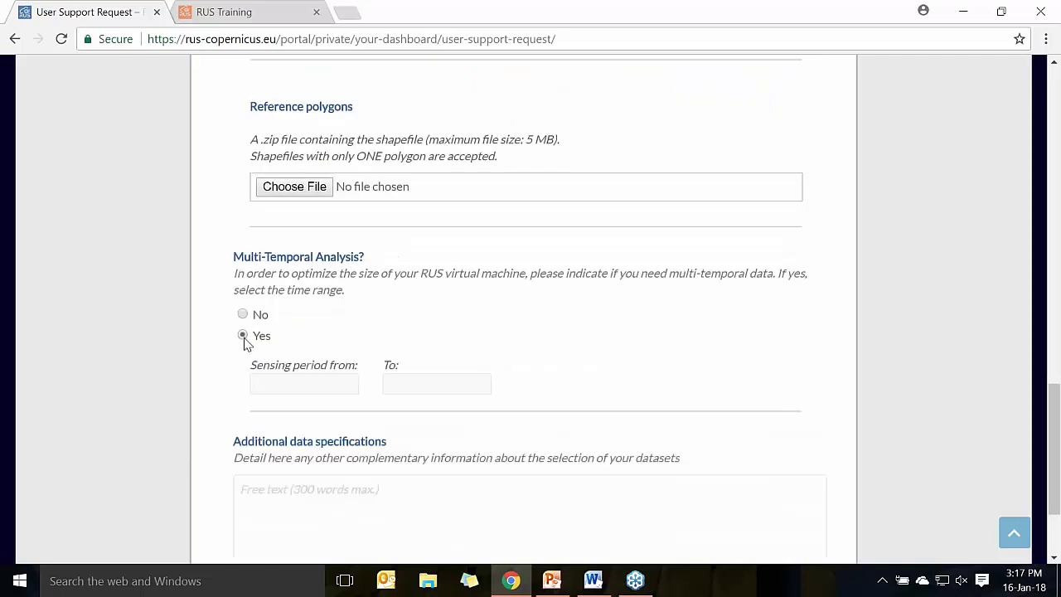
click(286, 384)
click(234, 365)
click(242, 315)
- Enter "extra information" as the additional data specifications
scroll(249, 356, down, 1)
click(285, 362)
text(ext)
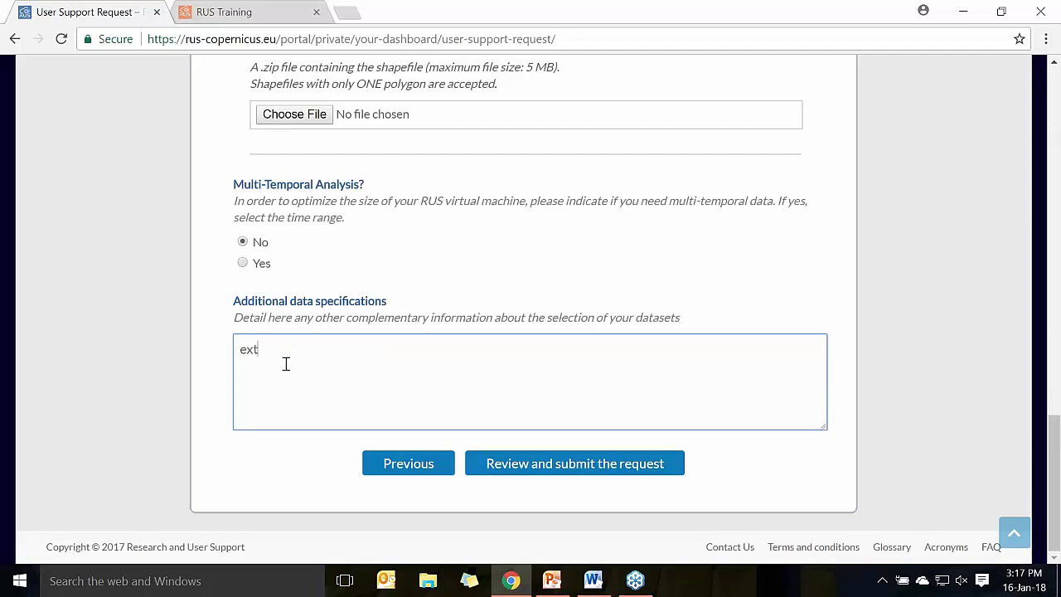
text(ra informaiton)
key(BackSpace)
key(BackSpace)
key(BackSpace)
key(BackSpace)
text(tion)
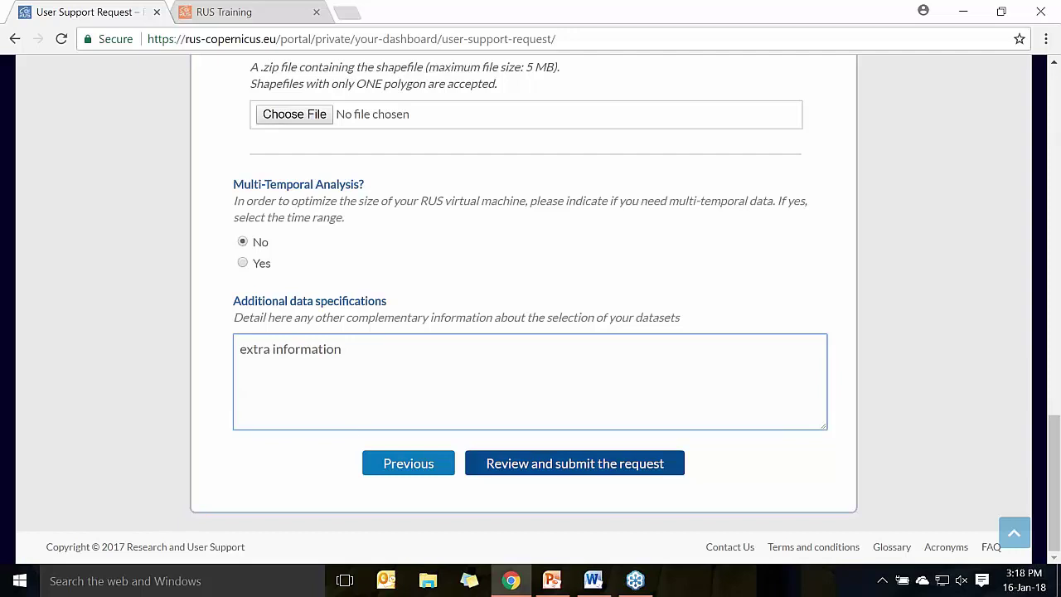
- Proceed to the request summary and review the experience, project, and Earth Observation data entries
click(560, 479)
scroll(579, 386, up, 3)
scroll(579, 389, up, 3)
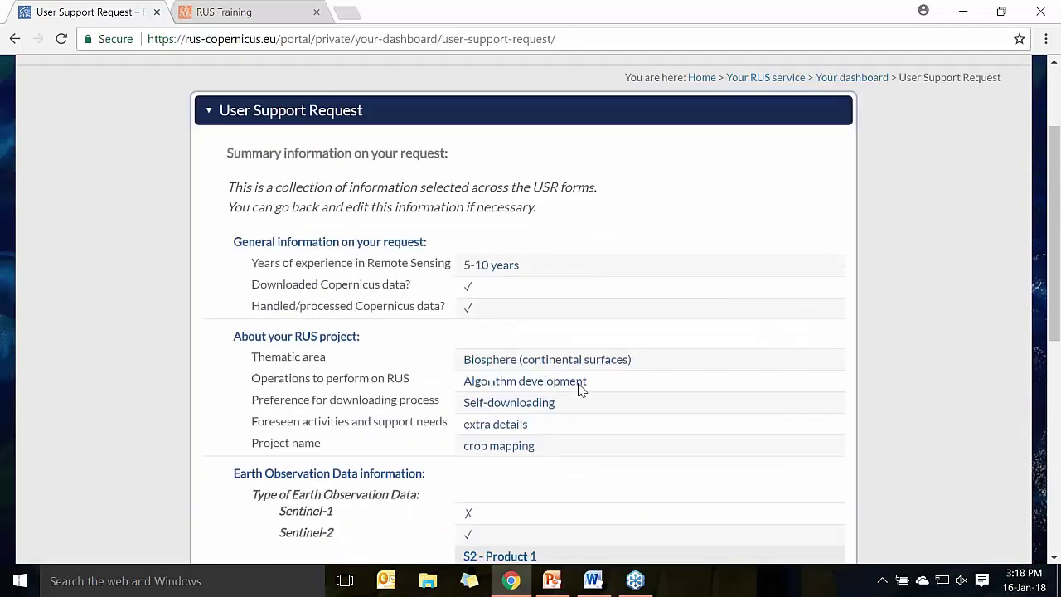
scroll(578, 386, down, 1)
scroll(462, 425, down, 6)
- Read through the RUS Service Terms and Conditions, close them, and agree to them in the request
click(452, 423)
scroll(452, 420, down, 6)
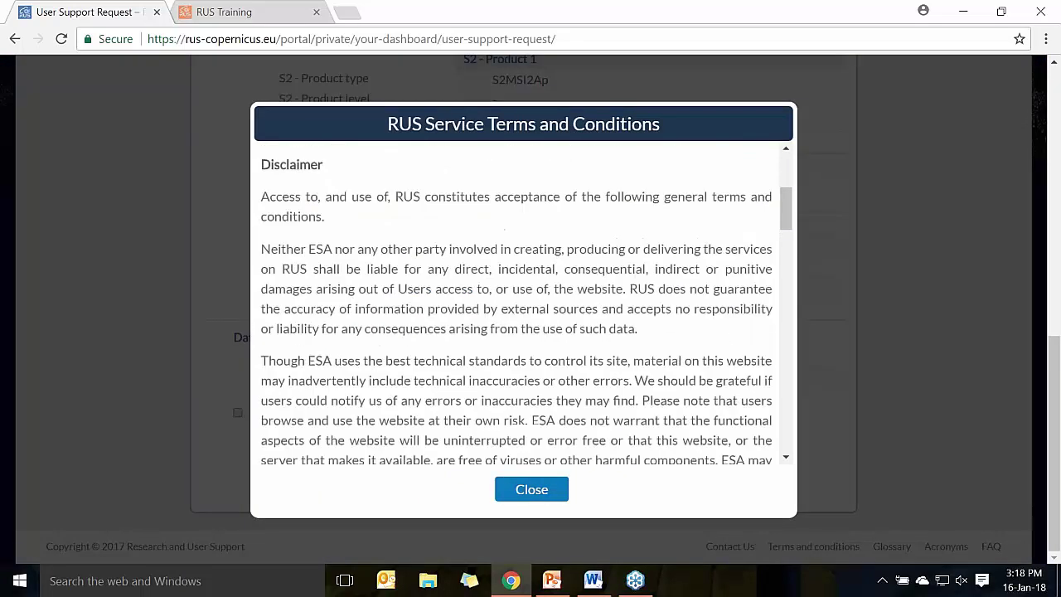
scroll(522, 399, down, 3)
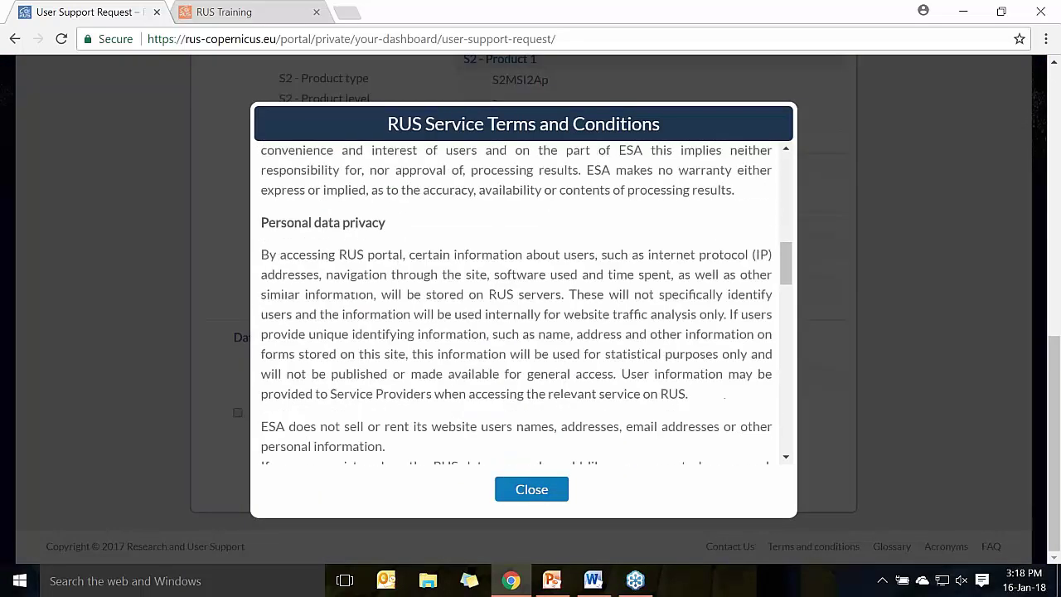
scroll(523, 398, down, 3)
scroll(279, 417, down, 1)
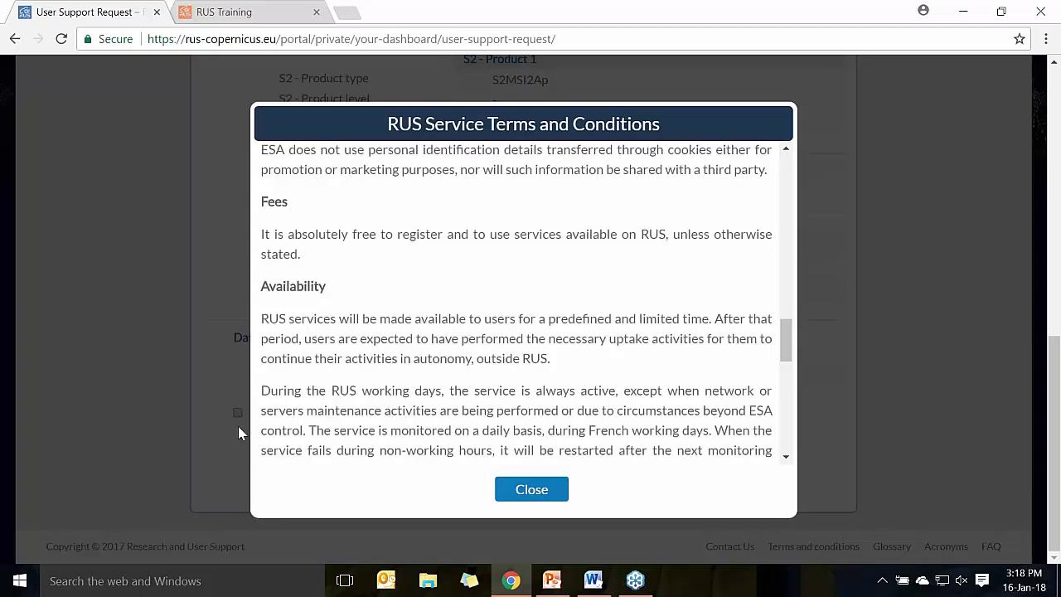
click(531, 489)
click(237, 413)
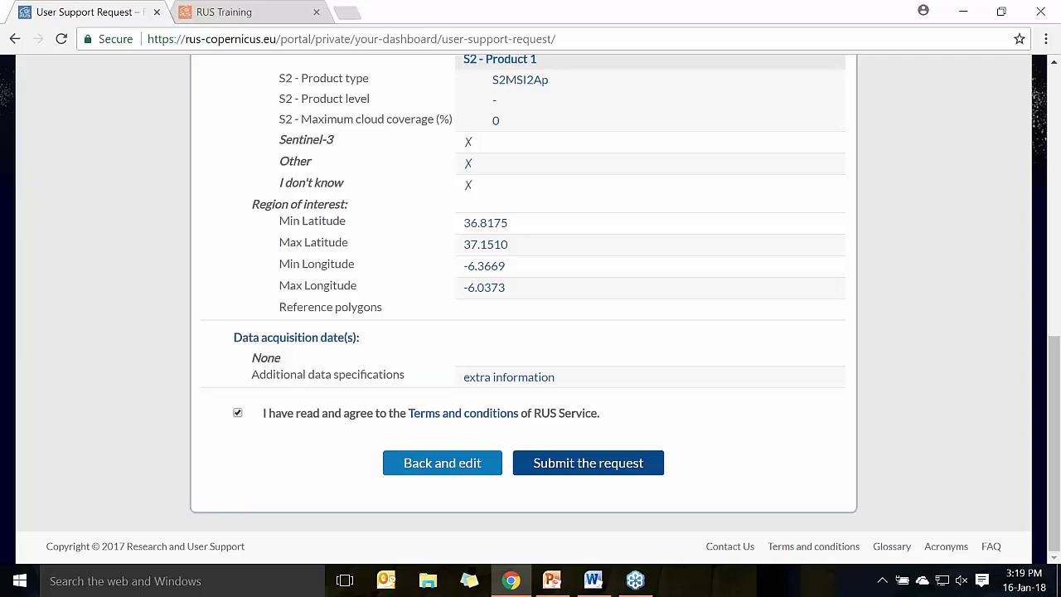
- Leave the request without submitting it and open the personal RUS dashboard to view the existing projects and their actions
scroll(530, 307, up, 6)
scroll(531, 306, up, 2)
mouse_move(685, 182)
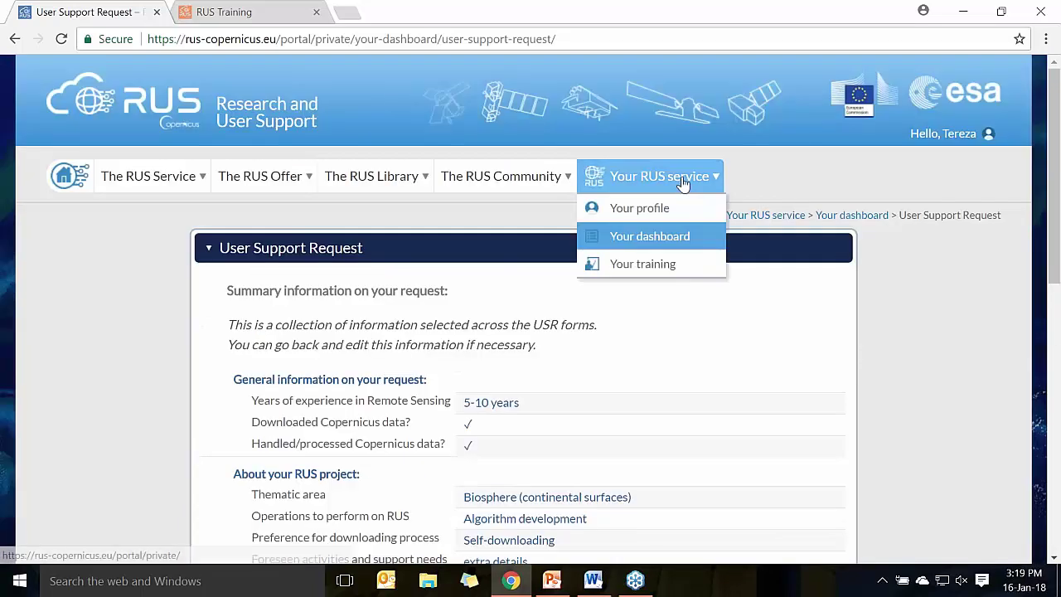
click(652, 239)
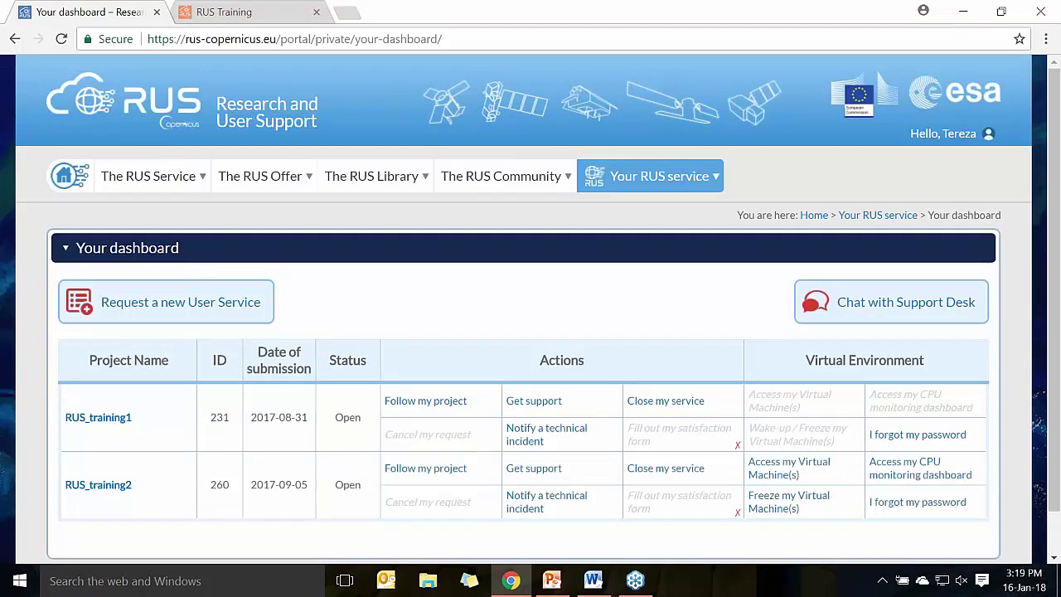
scroll(649, 300, down, 1)
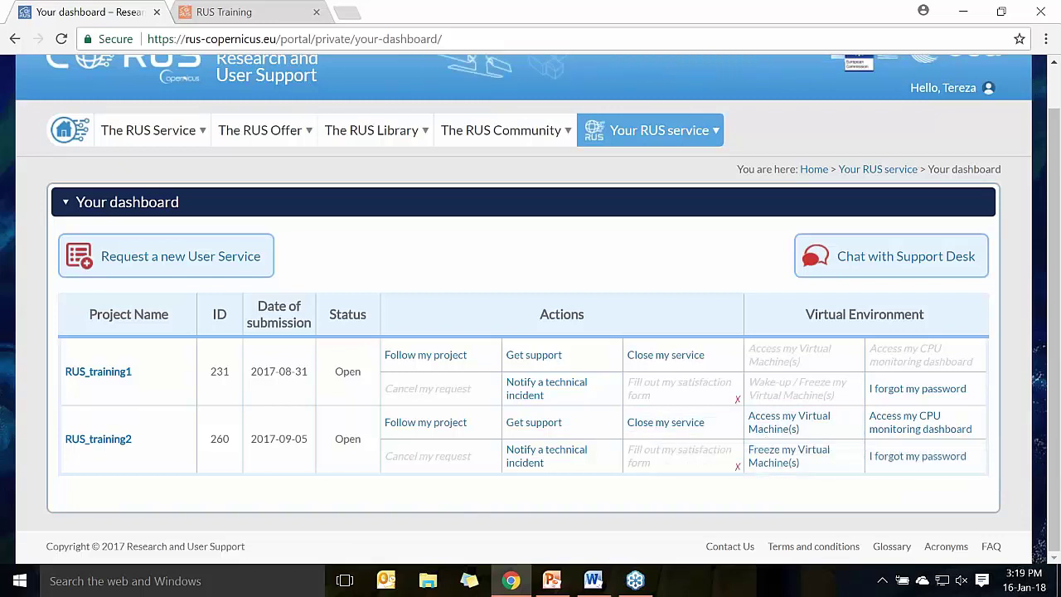
- Access the RUS_training1 project's virtual machine, keep it as the only open tab, and show its desktop in full screen
click(562, 430)
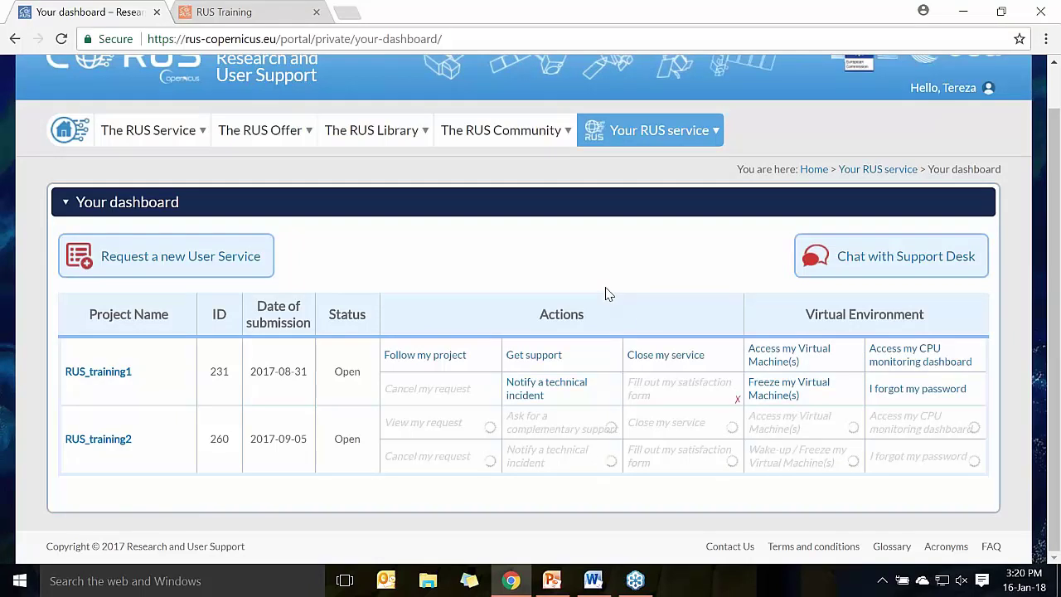
click(775, 358)
click(157, 12)
click(316, 13)
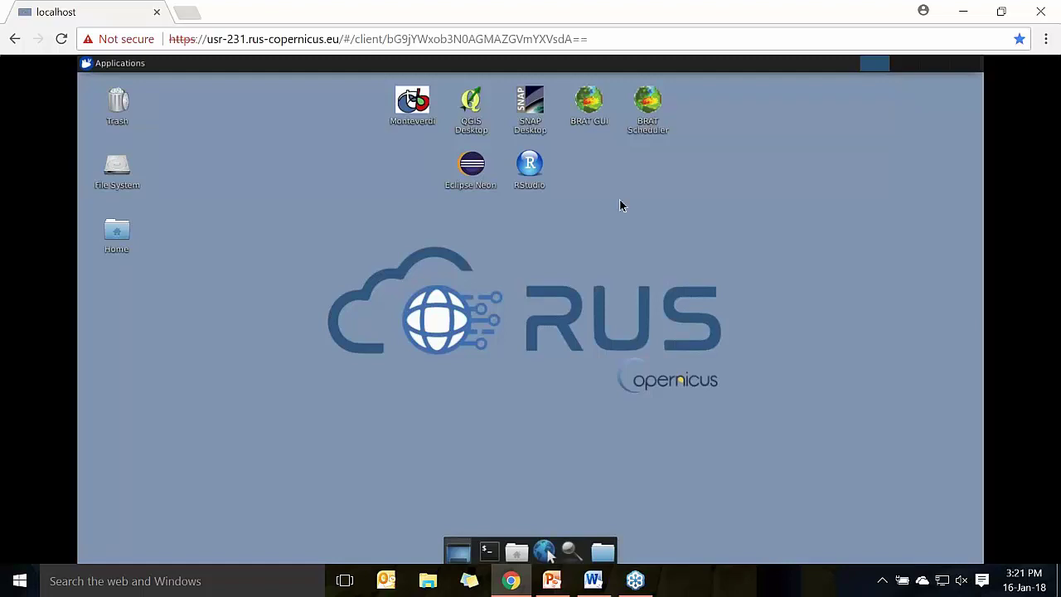
click(1046, 39)
click(1038, 194)
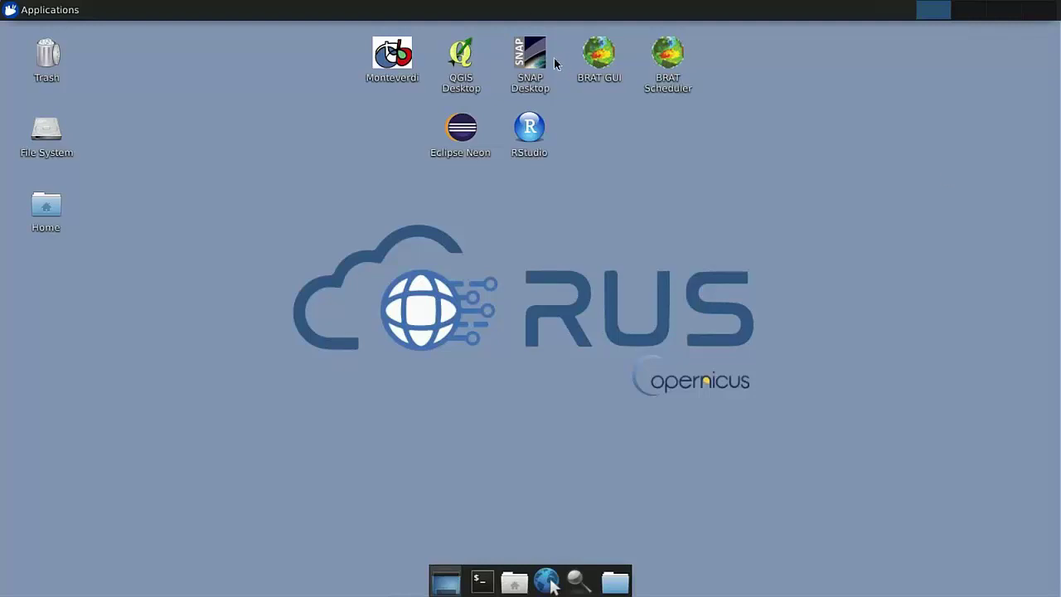
- Look over the applications installed on the virtual machine's desktop and close the Open Access Hub browser window
drag(533, 89, 731, 187)
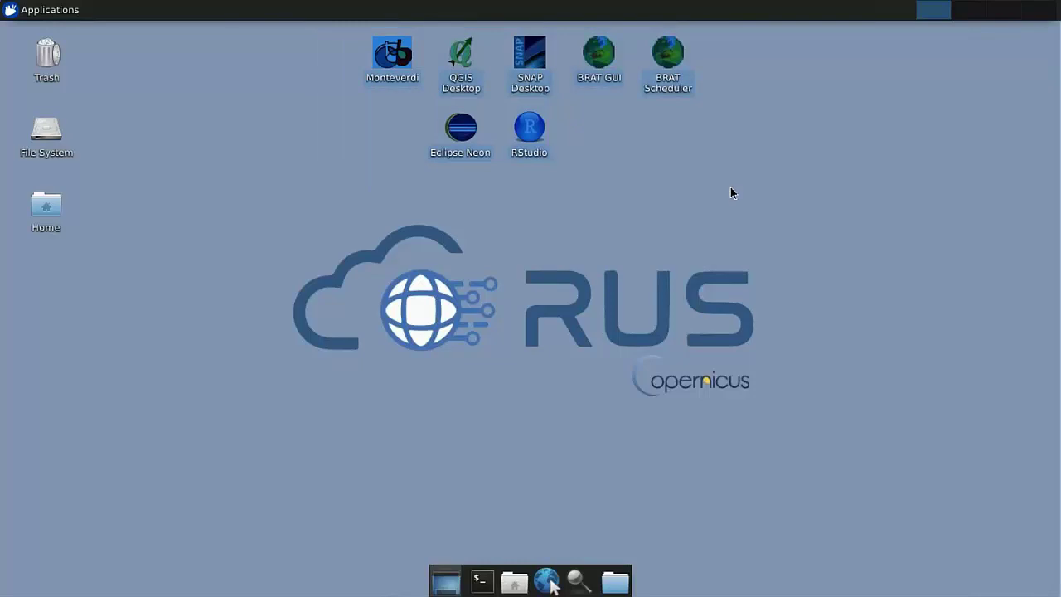
click(731, 192)
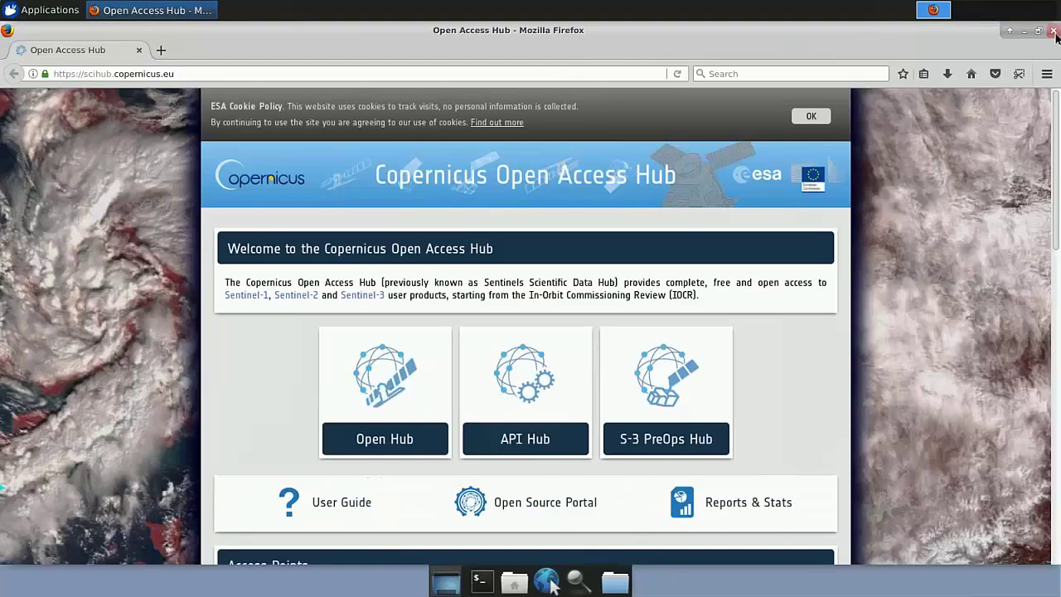
click(1054, 32)
click(514, 583)
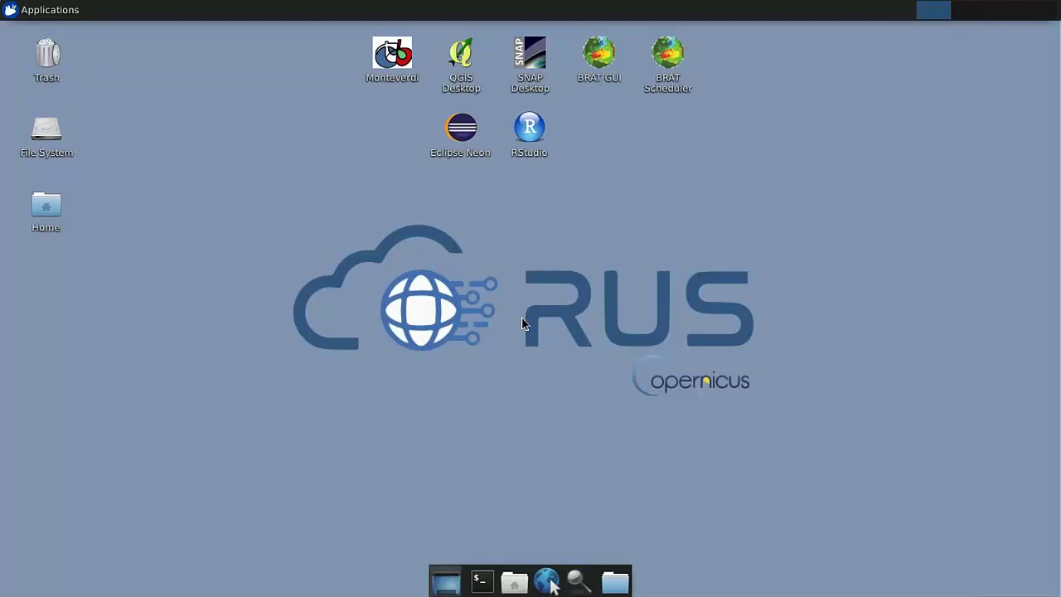
- Download newClassifier.txt from the shared/Training/AGRI02_Seville folder of the virtual machine to the local computer
key(ctrl+alt+shift)
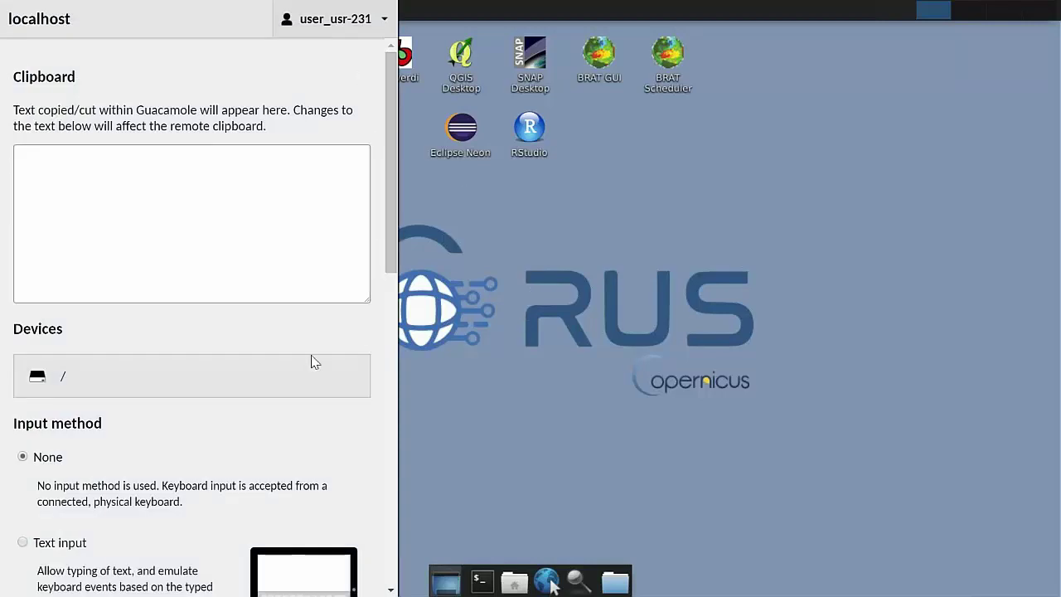
click(61, 382)
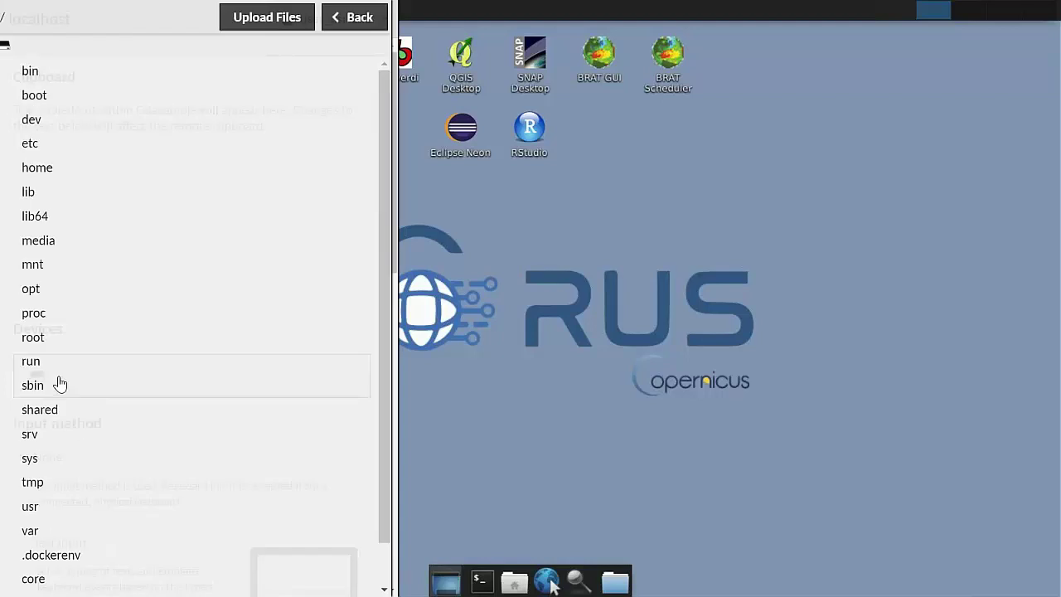
click(50, 413)
click(67, 198)
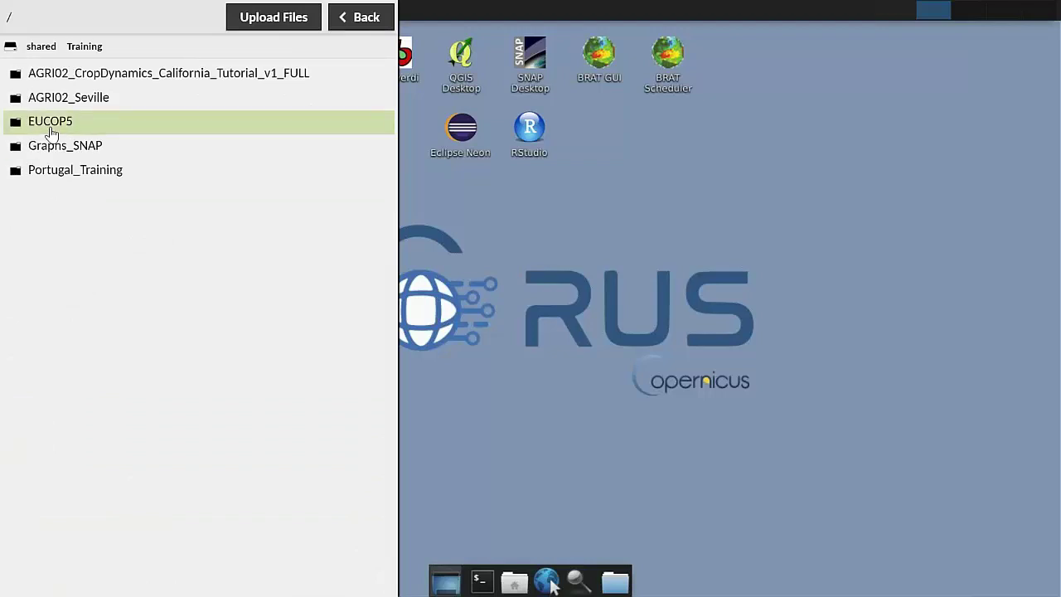
click(53, 101)
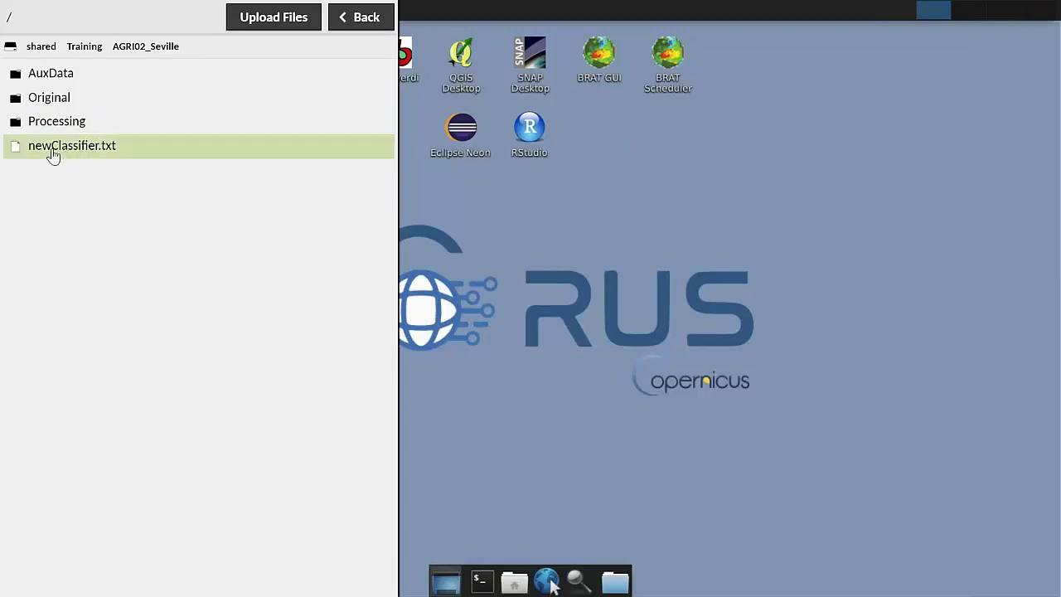
click(83, 154)
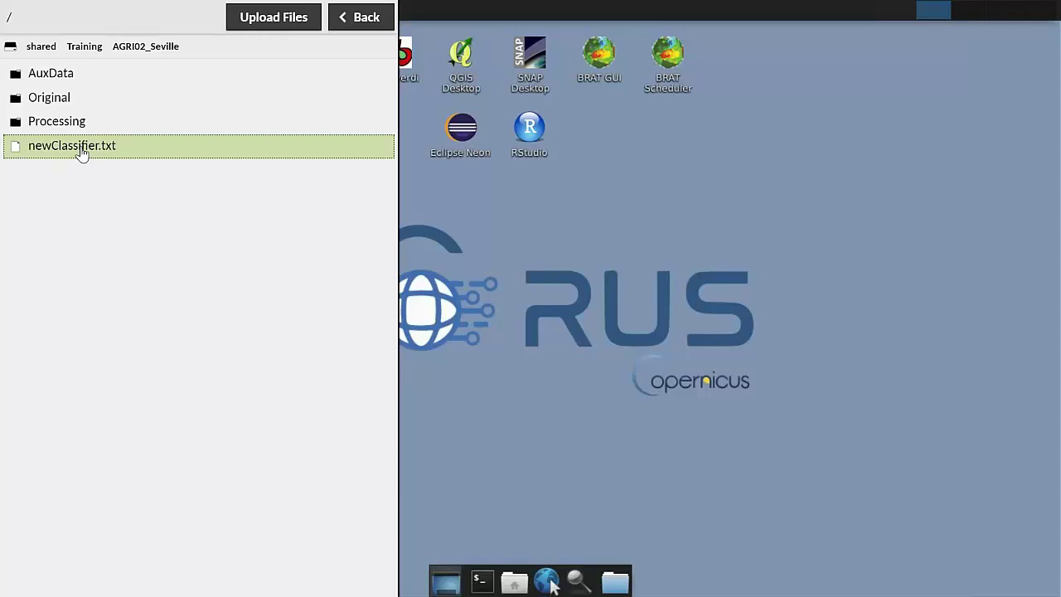
double_click(82, 154)
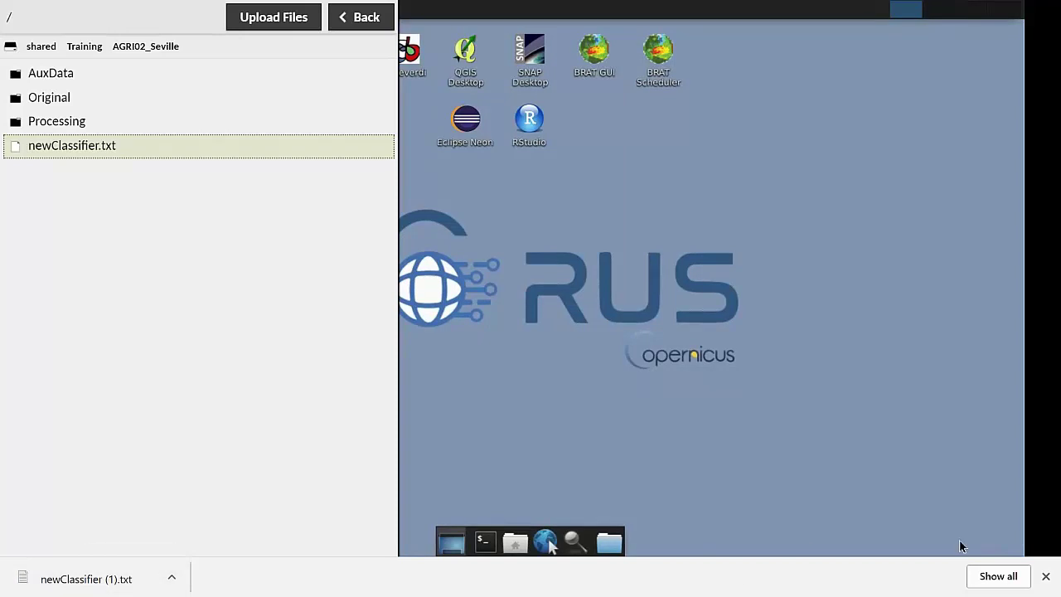
click(1046, 578)
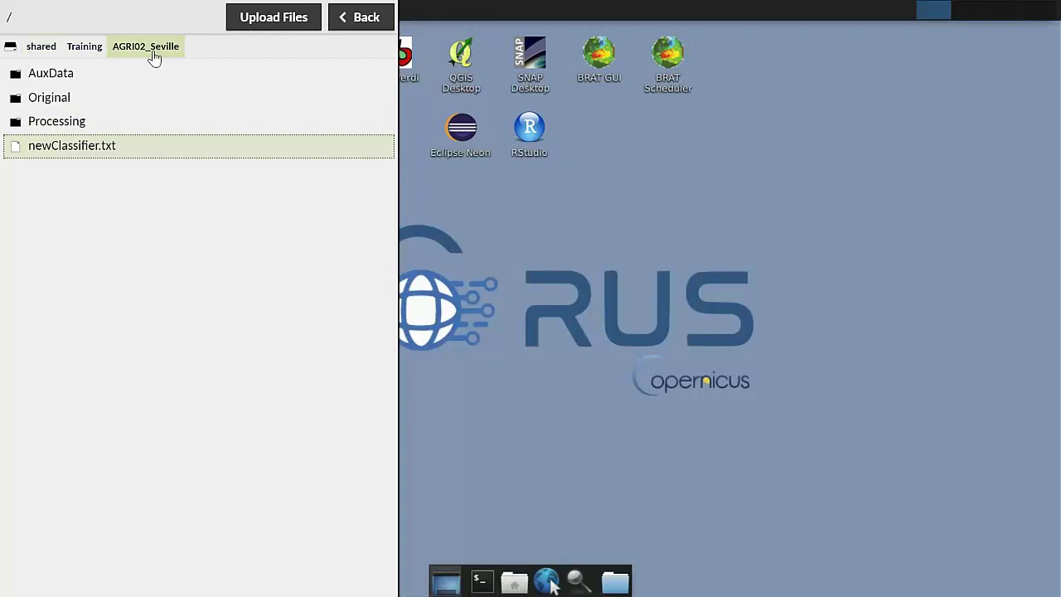
- Upload LAND01_CropMapping_Seville_Tutorial_PDF from the local computer to the AGRI02_Seville folder and clear the file transfer list
click(276, 21)
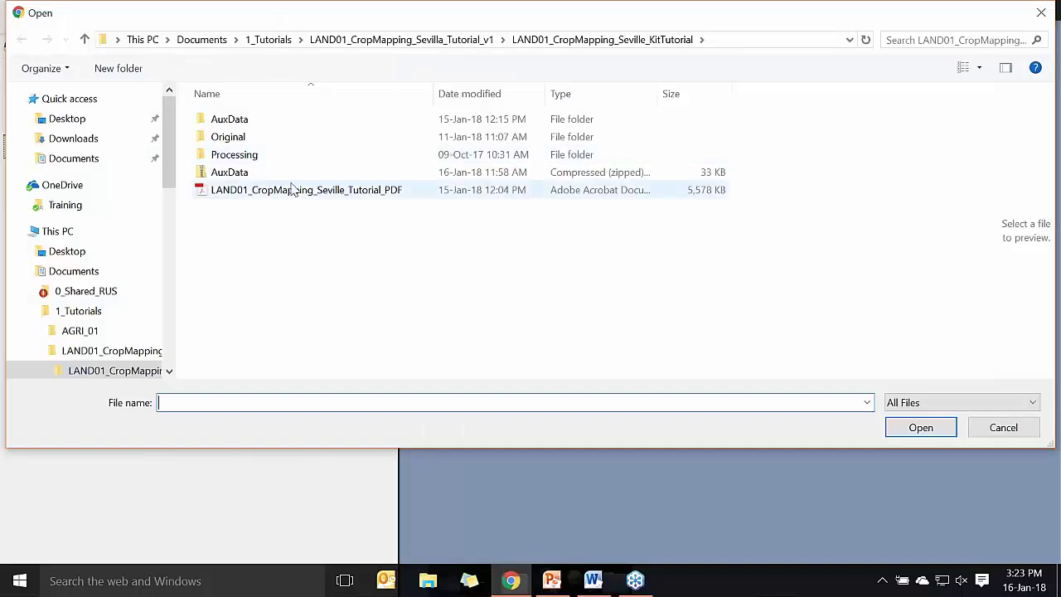
click(291, 192)
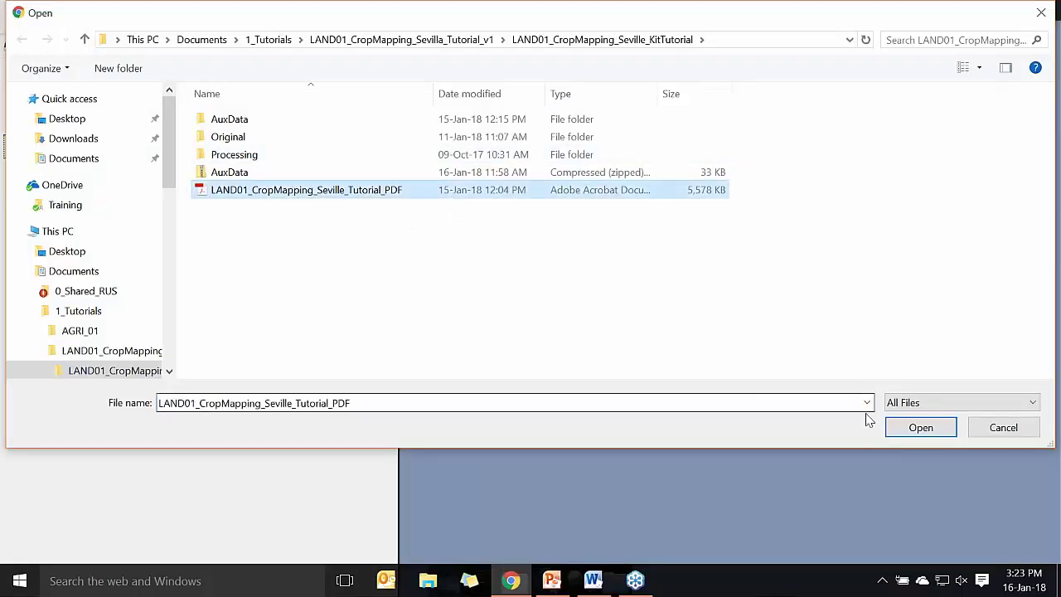
click(919, 428)
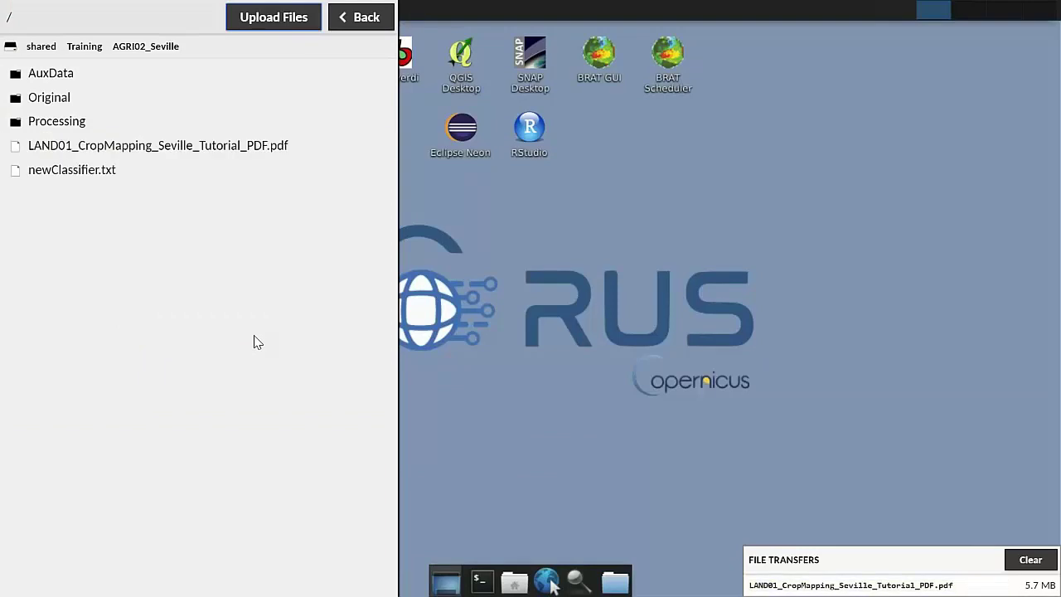
key(ctrl+alt+shift)
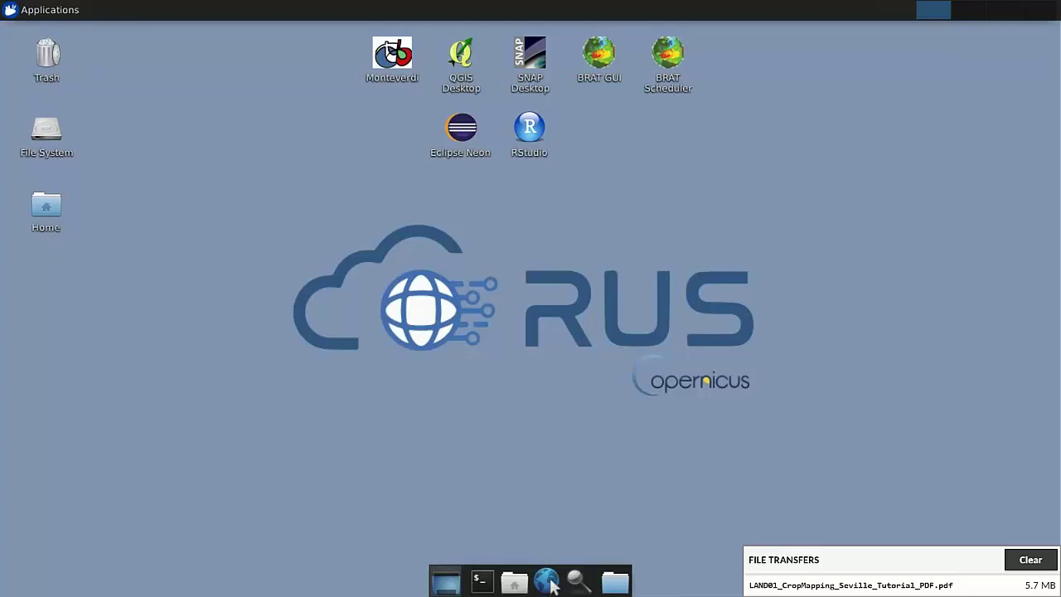
click(1024, 561)
- Open the Open Hub from the Copernicus Open Access Hub site in Firefox and close the original landing page
click(546, 581)
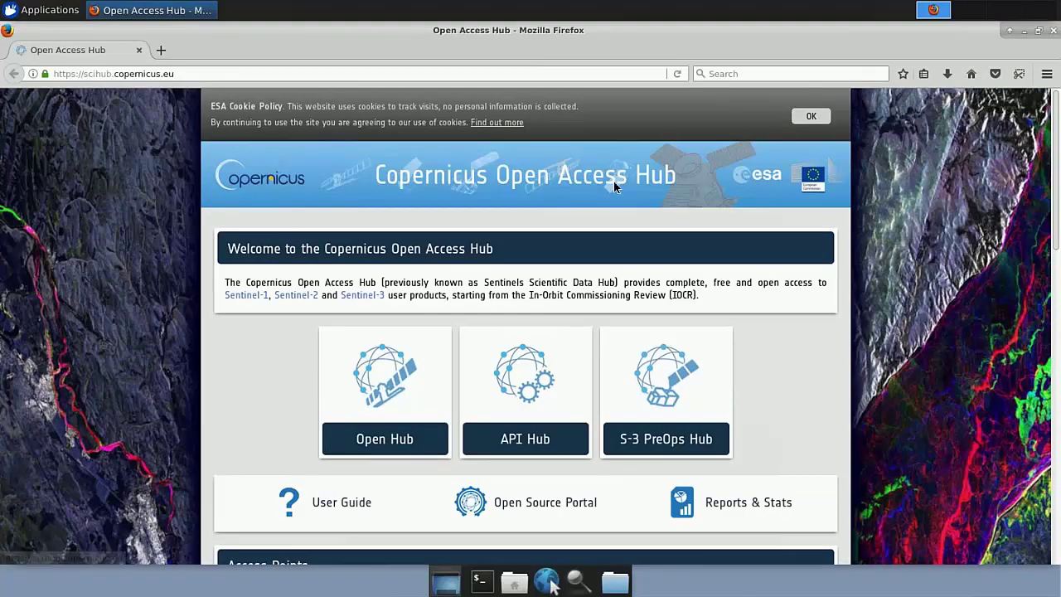
click(387, 392)
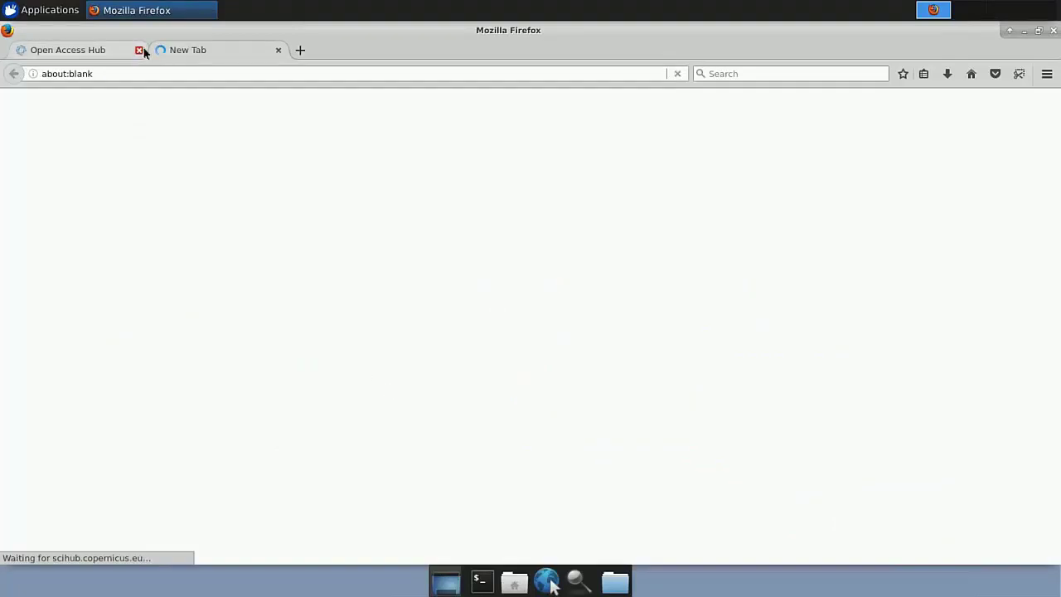
click(138, 50)
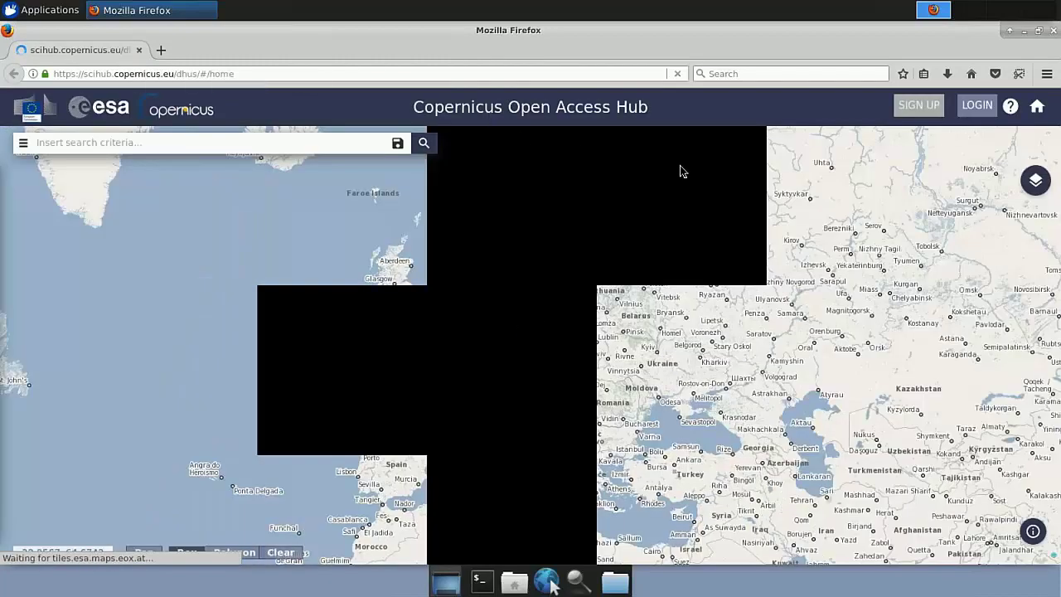
- Review the new account registration form of the Open Access Hub and return to the map page
click(921, 115)
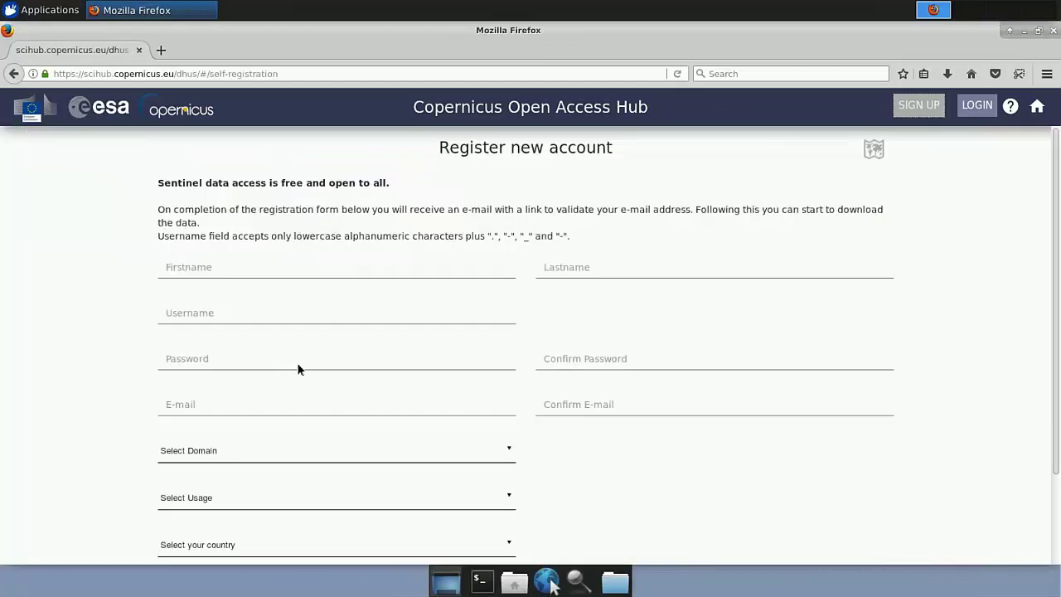
scroll(616, 457, down, 2)
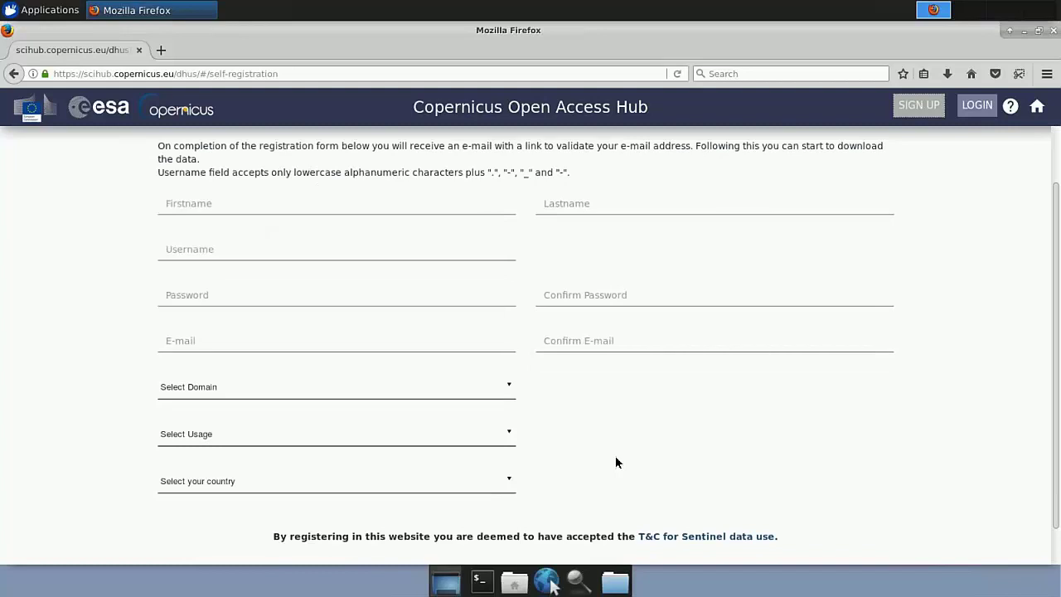
scroll(616, 456, down, 1)
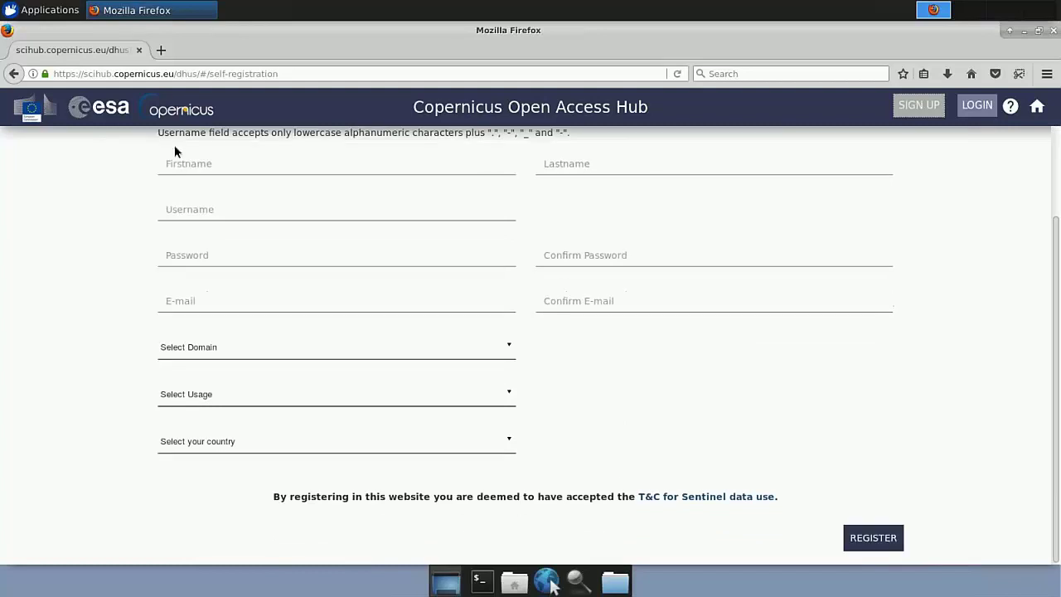
click(13, 74)
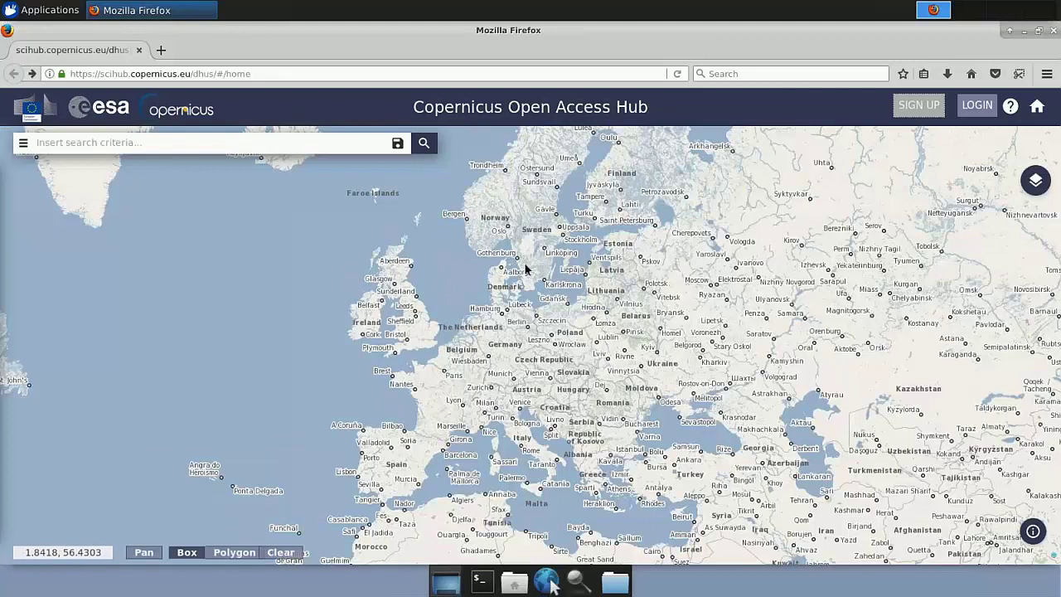
- Log in to the Copernicus Open Access Hub by entering the account username and password
click(977, 106)
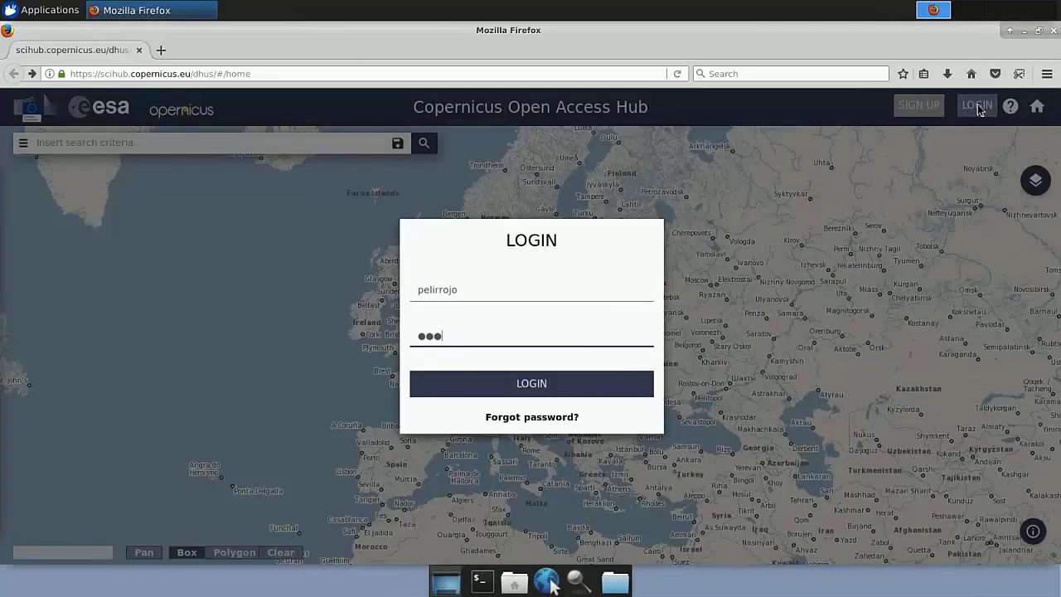
key(BackSpace)
key(BackSpace)
key(BackSpace)
key(BackSpace)
key(BackSpace)
key(BackSpace)
text(●●●●●●●●●●●)
key(Return)
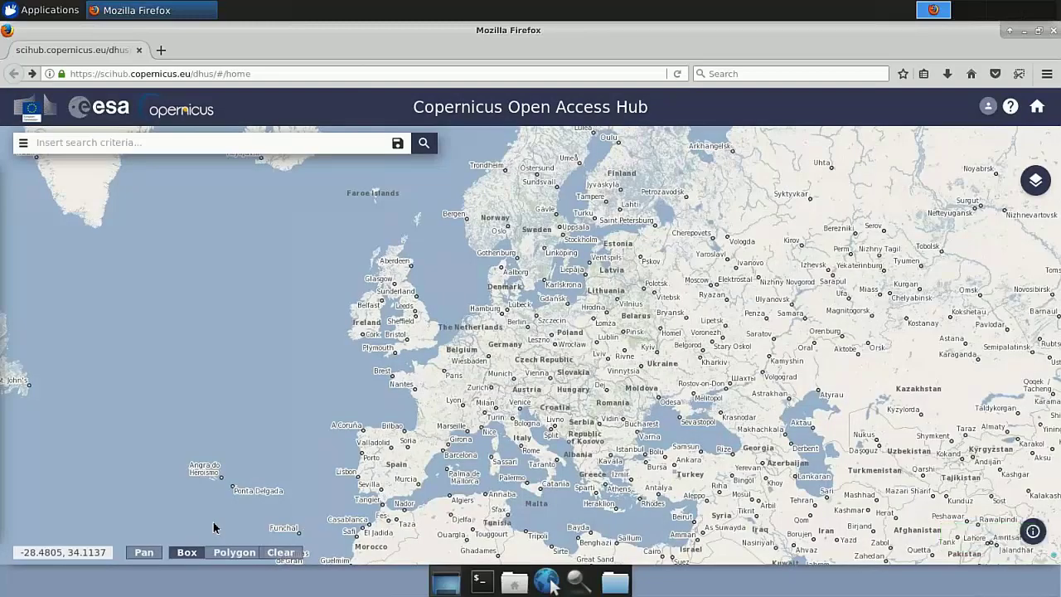
- Bring the Guadalquivir area south of Sevilla into view on the map and activate Box selection for the search area
click(150, 557)
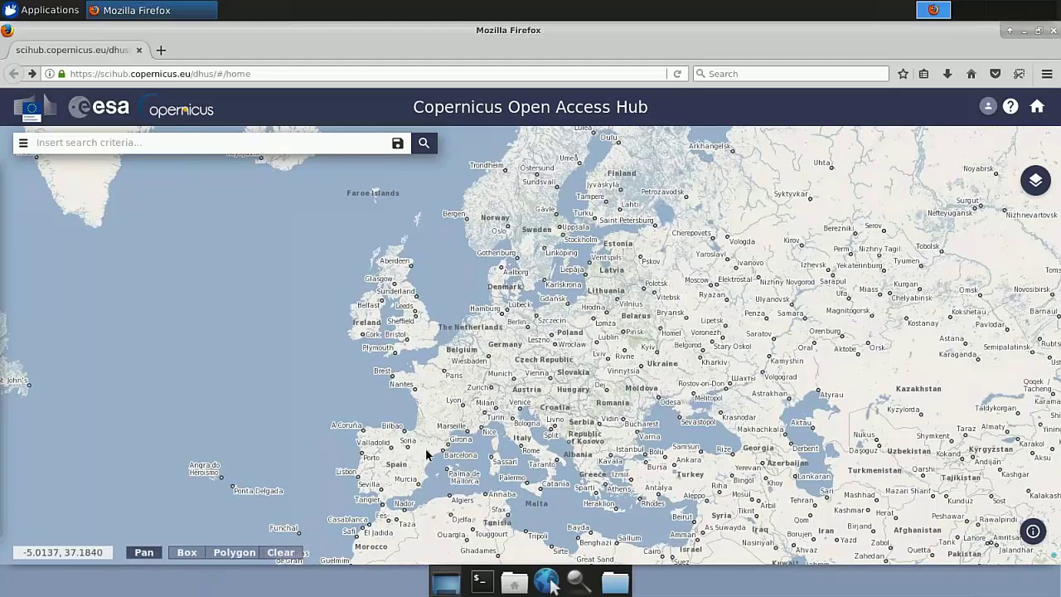
drag(393, 496, 426, 455)
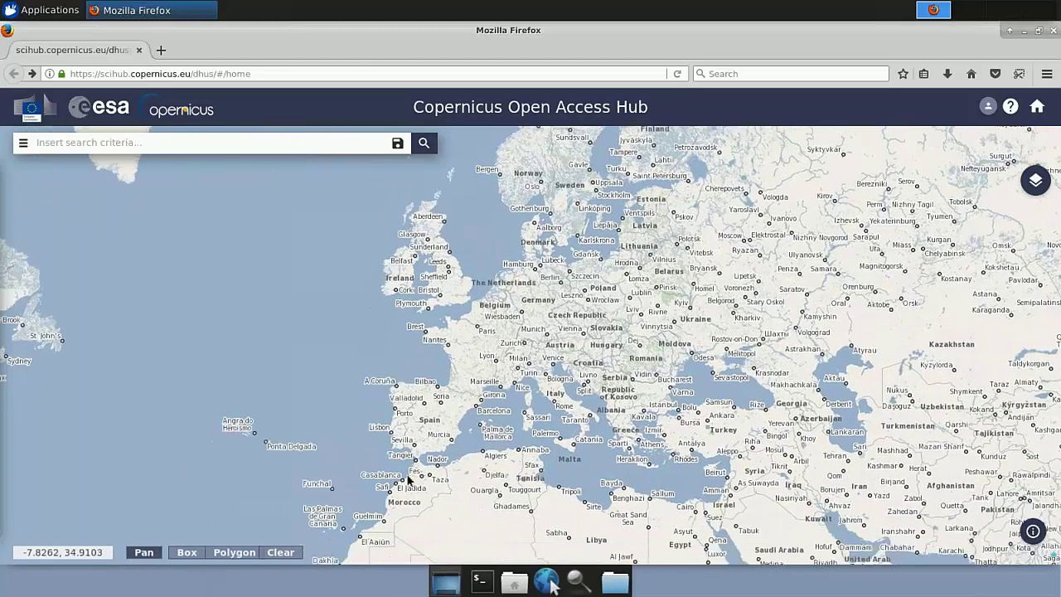
scroll(421, 450, down, 1)
scroll(421, 455, up, 2)
scroll(467, 446, up, 3)
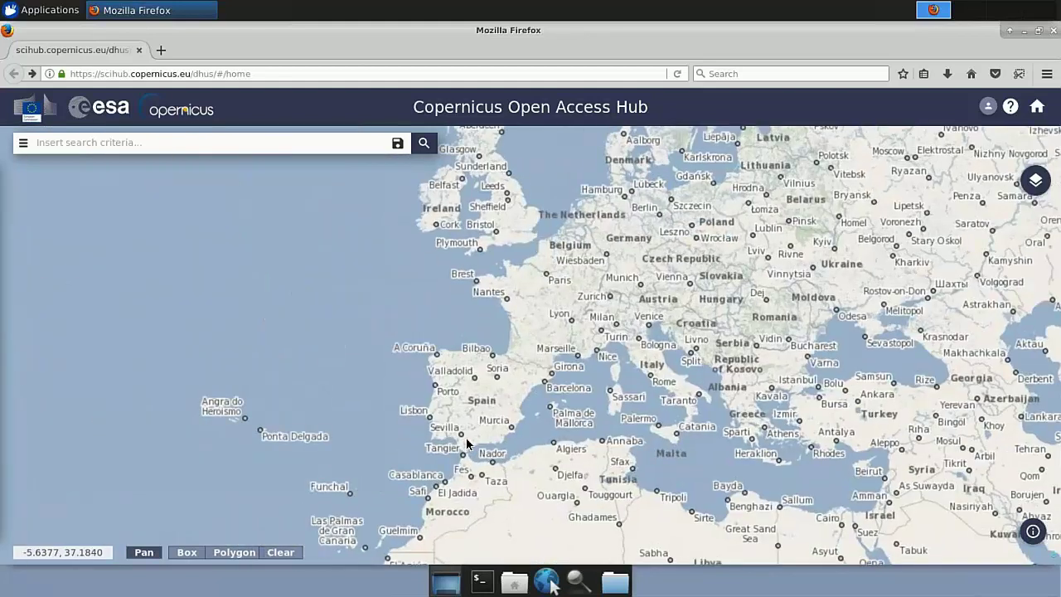
scroll(426, 456, up, 2)
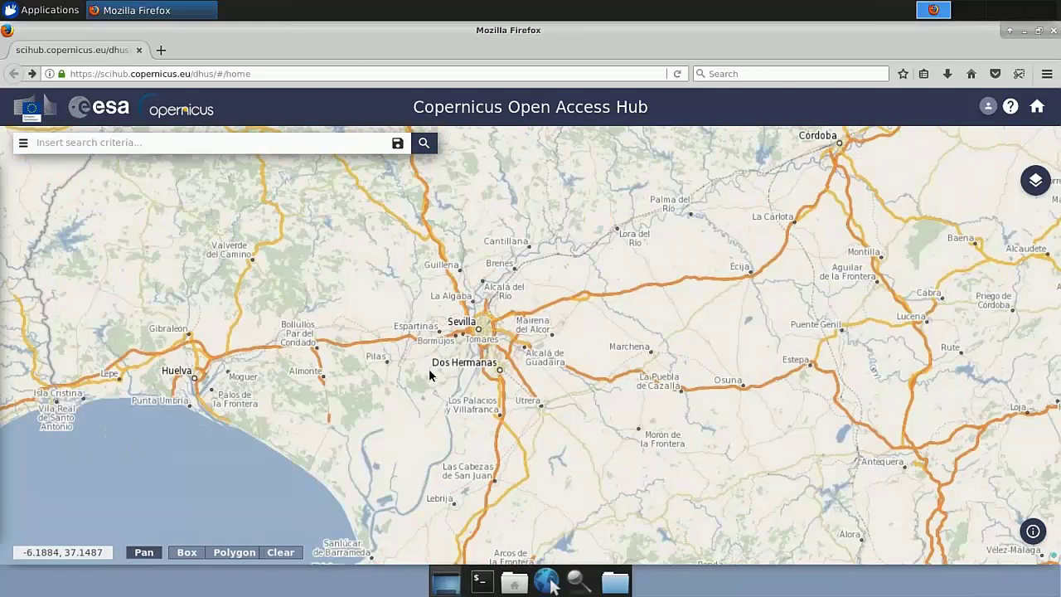
drag(423, 423, 430, 371)
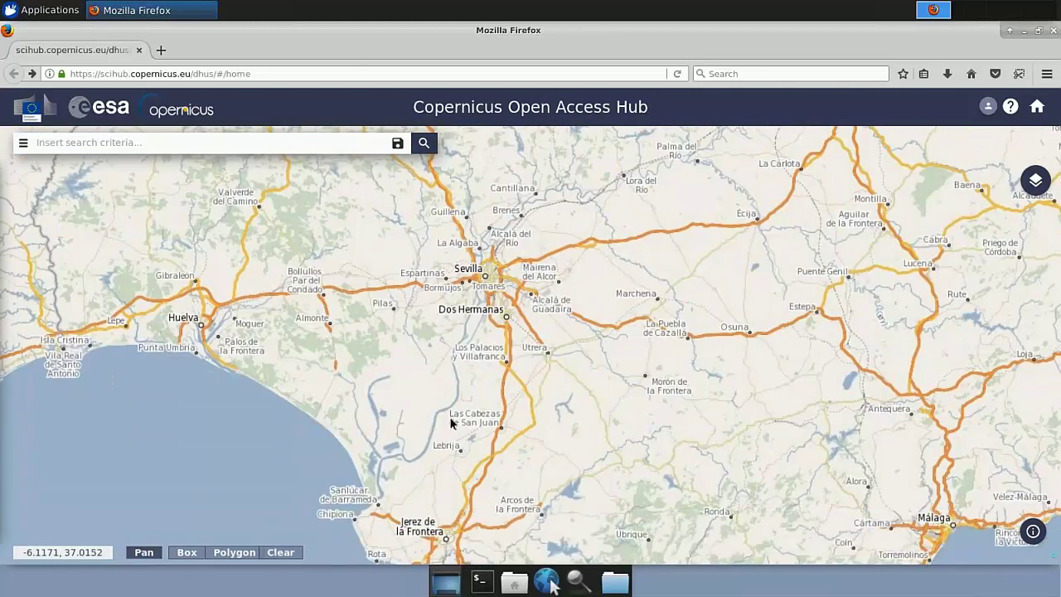
scroll(435, 437, up, 2)
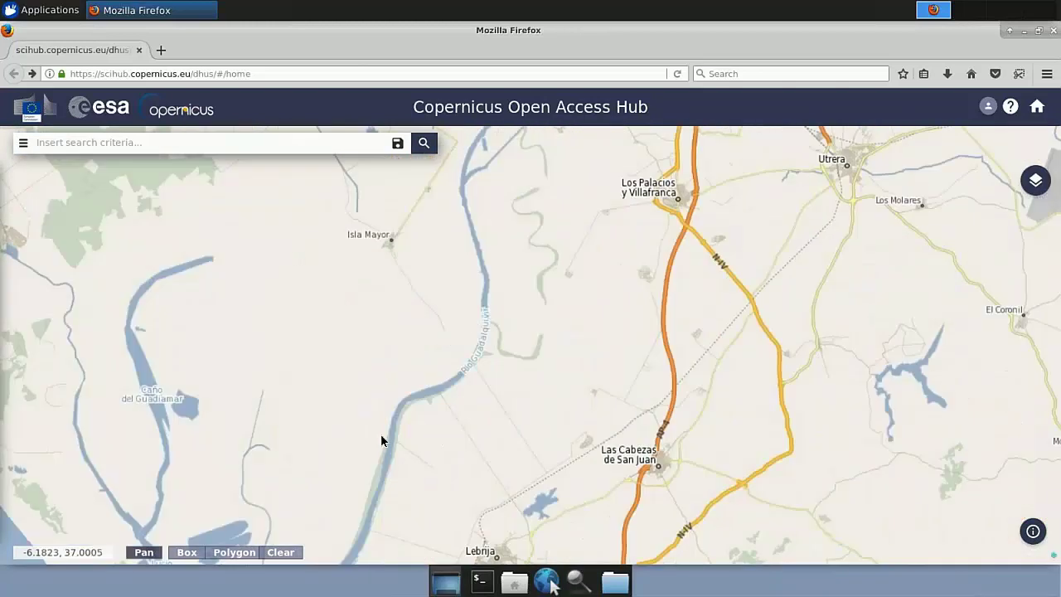
scroll(473, 318, down, 1)
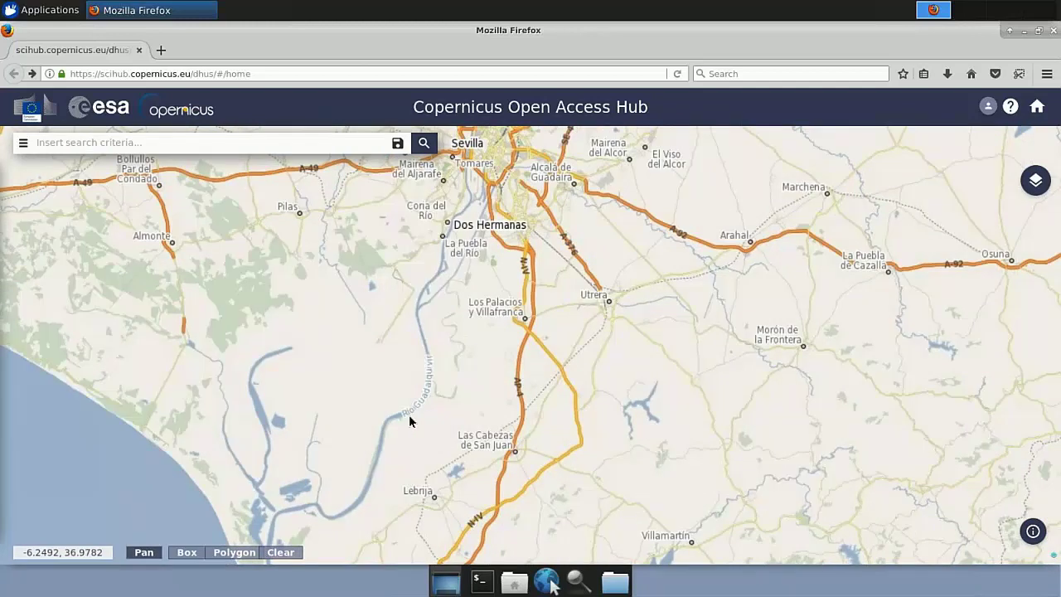
drag(410, 415, 471, 406)
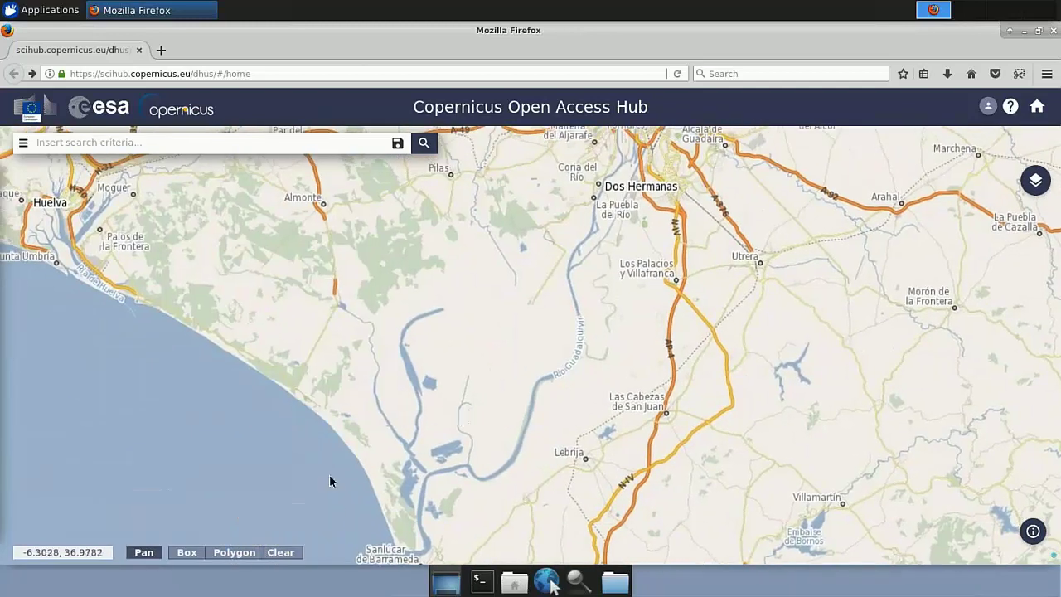
click(203, 559)
click(225, 559)
click(197, 559)
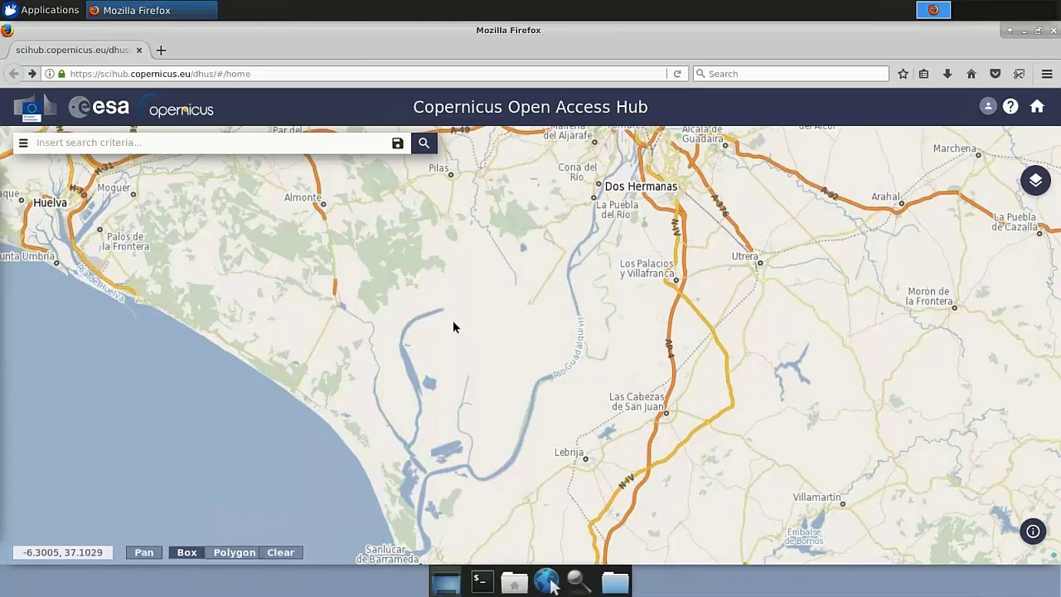
- Draw the search box over the lower Guadalquivir around Lebrija and set the sensing period start to 2017/06/01 in the advanced search
drag(444, 315, 628, 505)
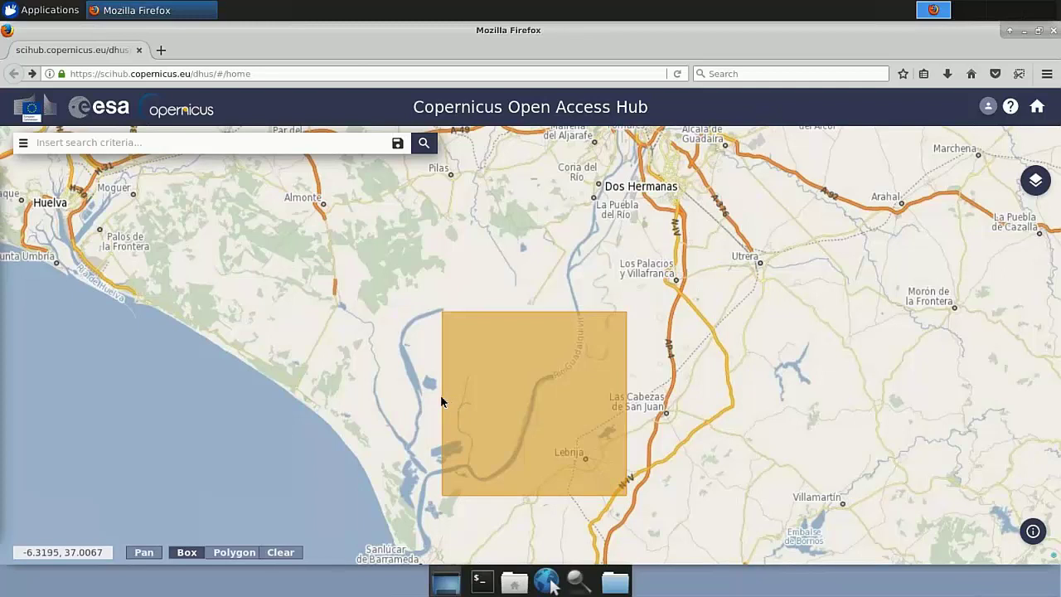
click(23, 144)
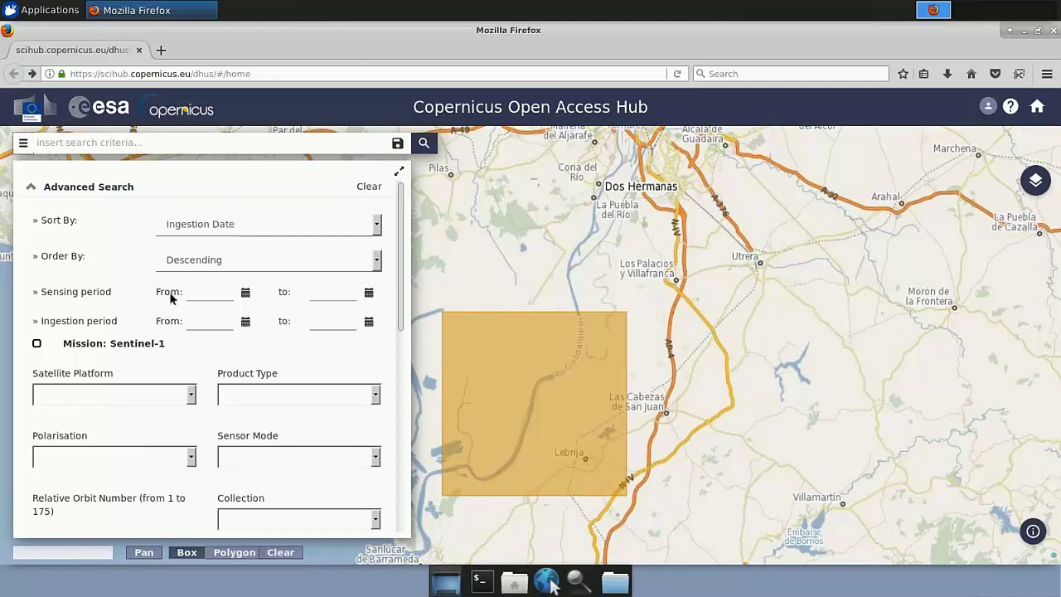
click(245, 291)
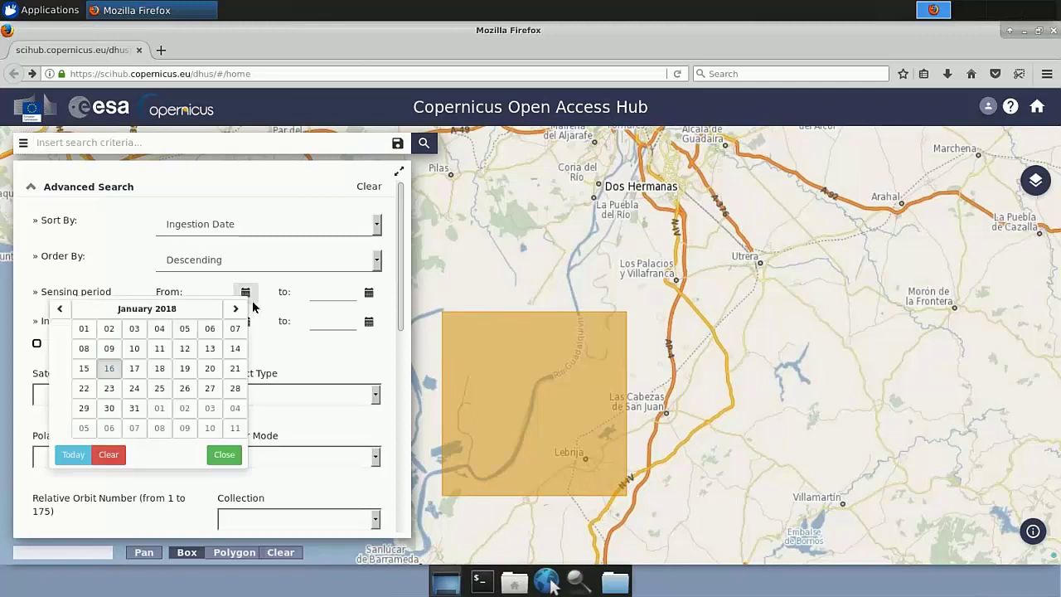
click(177, 309)
click(101, 311)
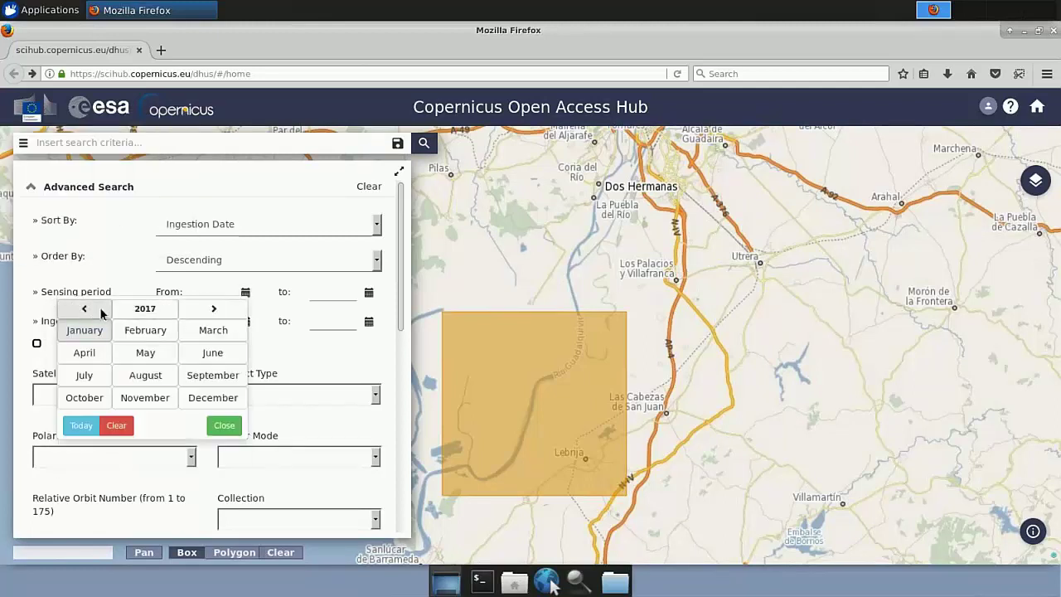
click(206, 357)
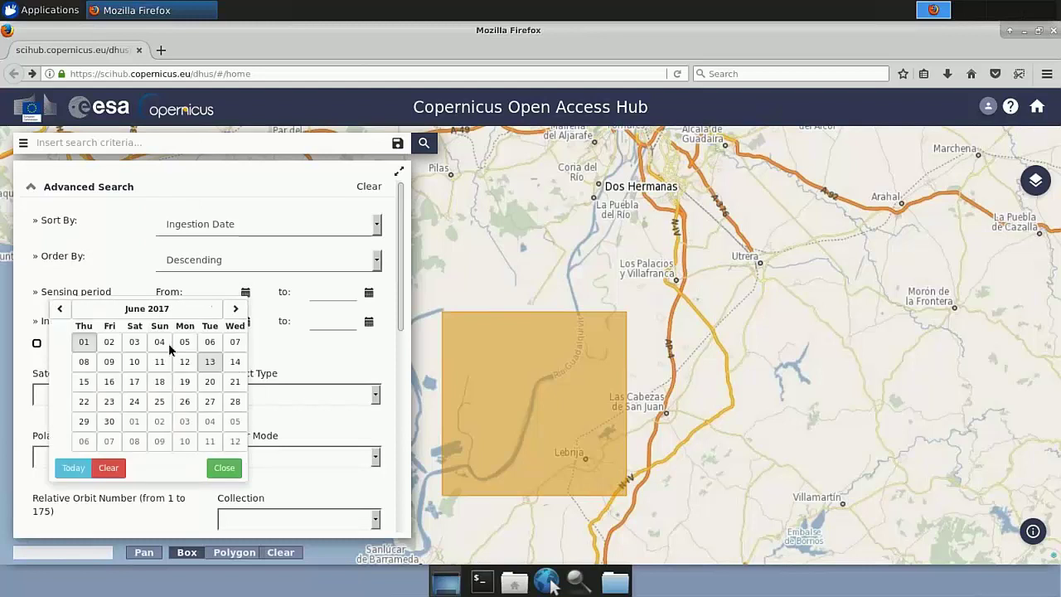
click(90, 345)
- Set the end date of the sensing period to 2017/06/01
click(369, 295)
click(272, 310)
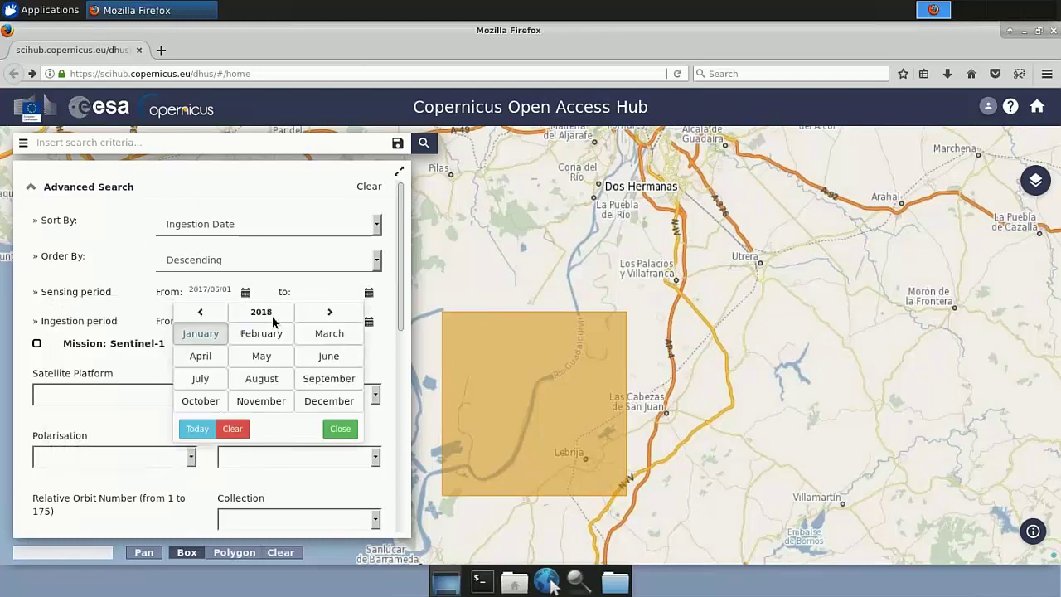
click(201, 312)
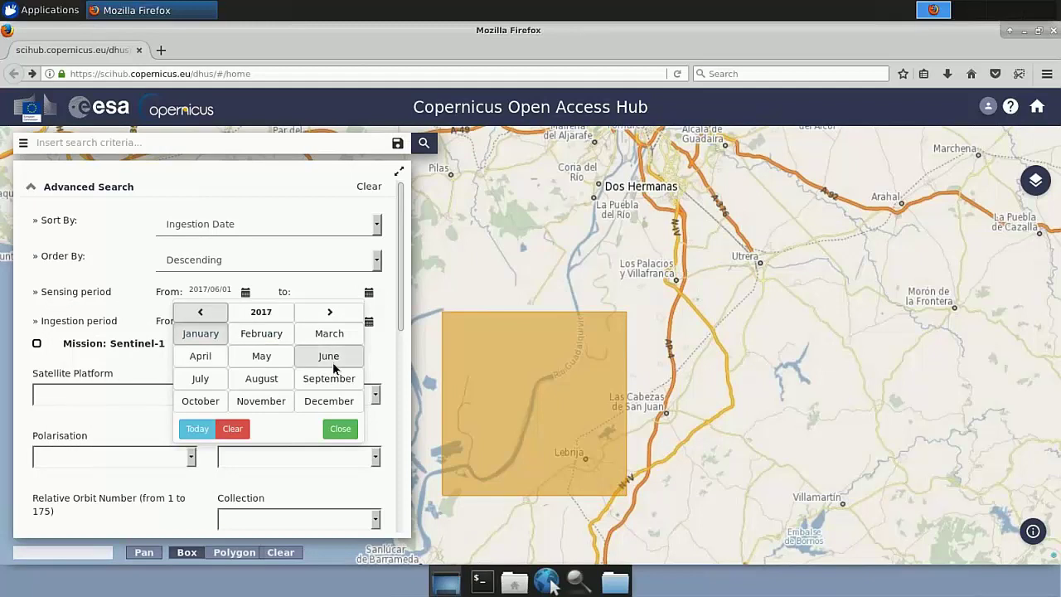
click(327, 357)
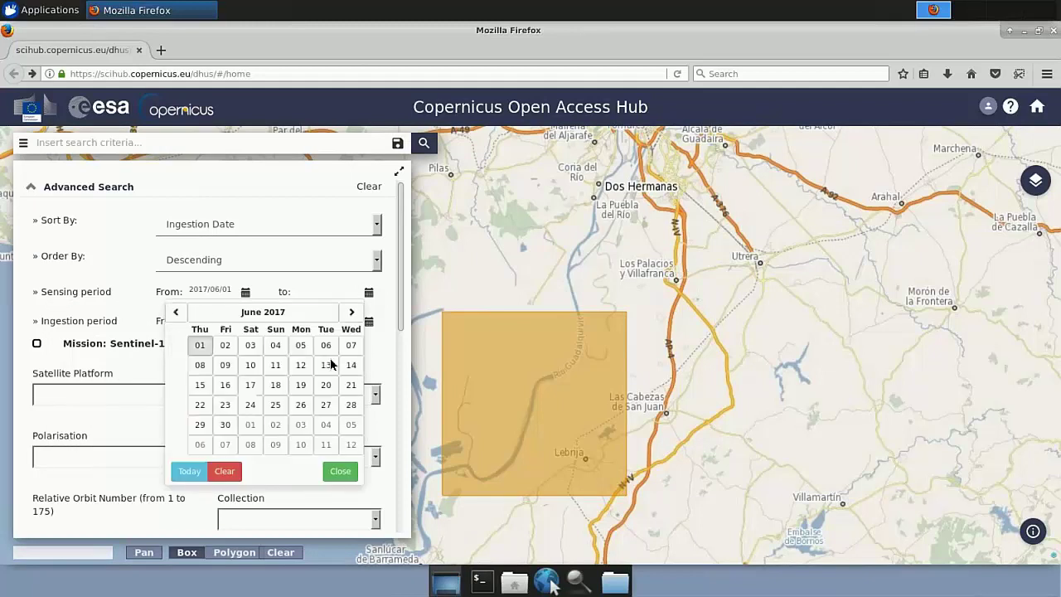
click(203, 346)
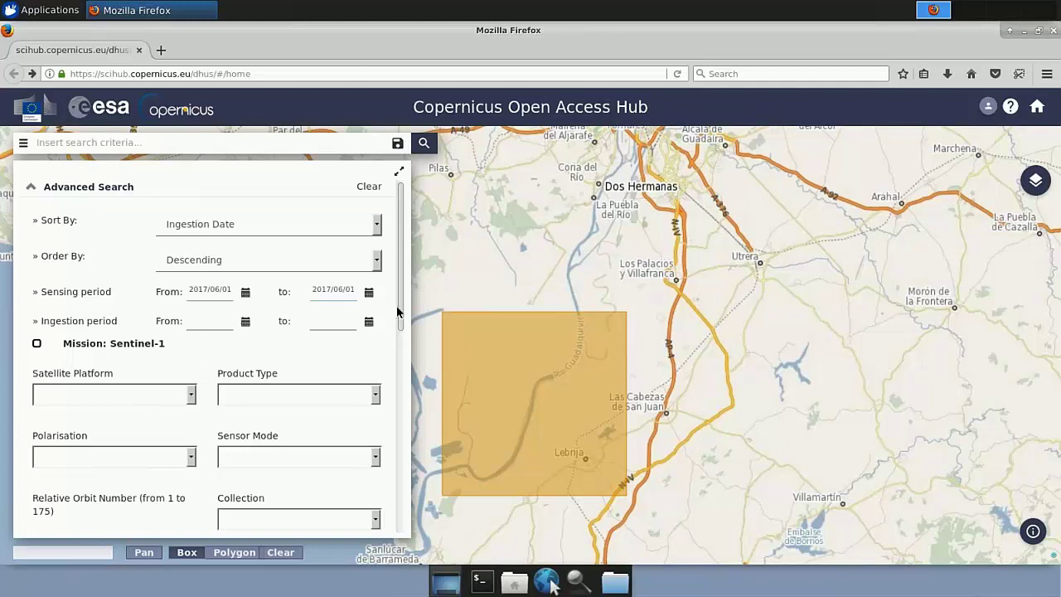
- Restrict the search to the Sentinel-2 mission with product type S2MSI2Ap and run it
scroll(403, 322, down, 1)
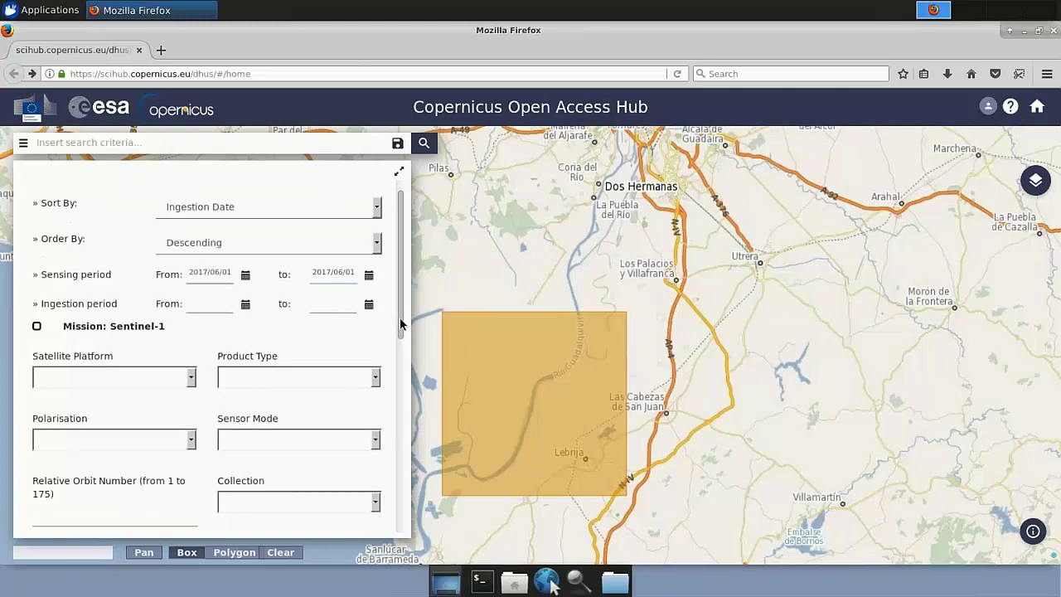
drag(399, 326, 393, 419)
click(37, 352)
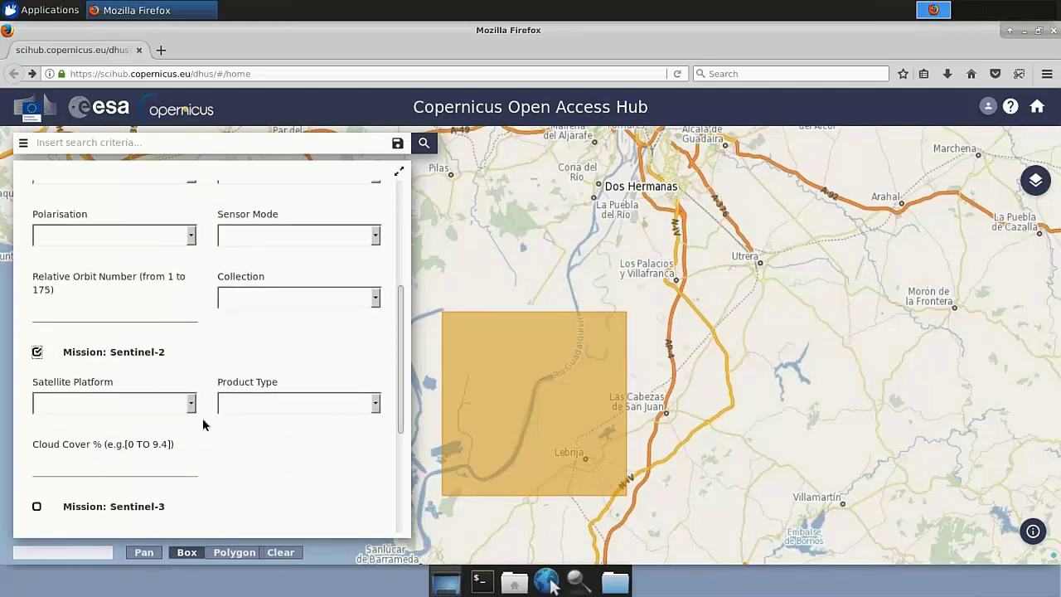
scroll(402, 440, down, 1)
click(376, 368)
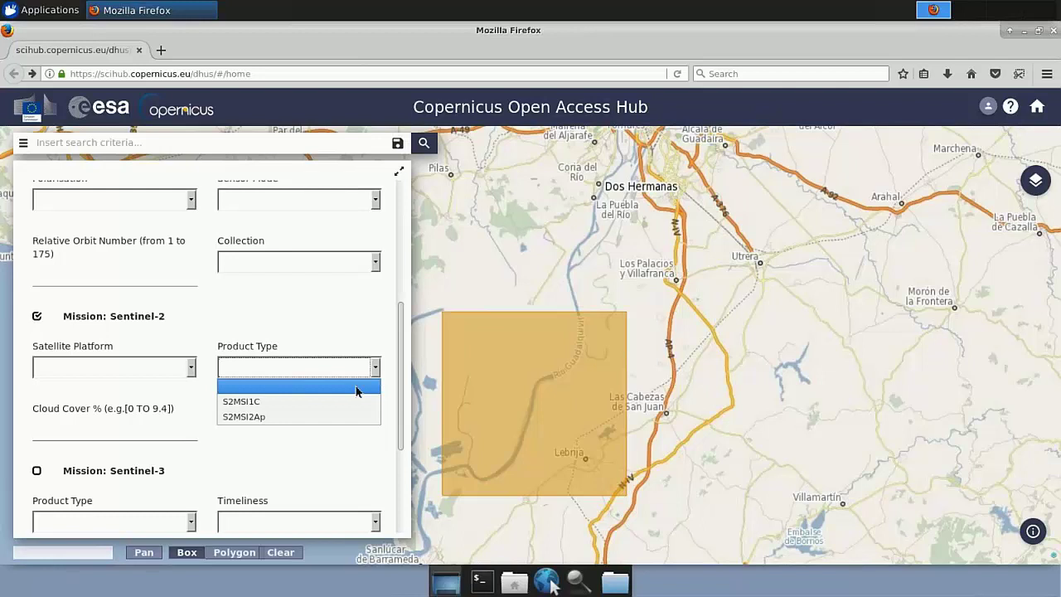
click(276, 417)
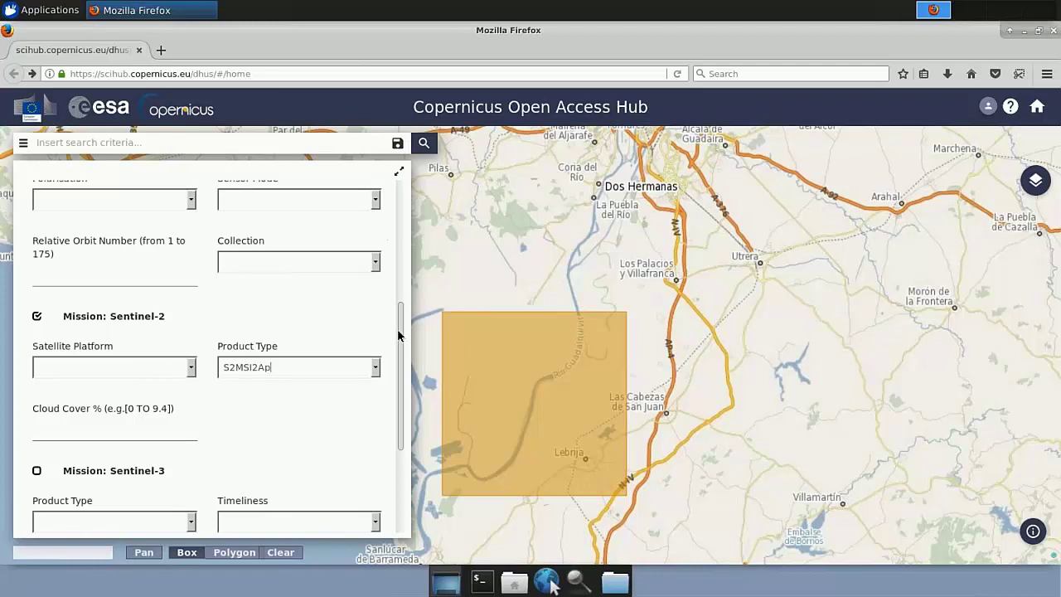
drag(401, 333, 402, 245)
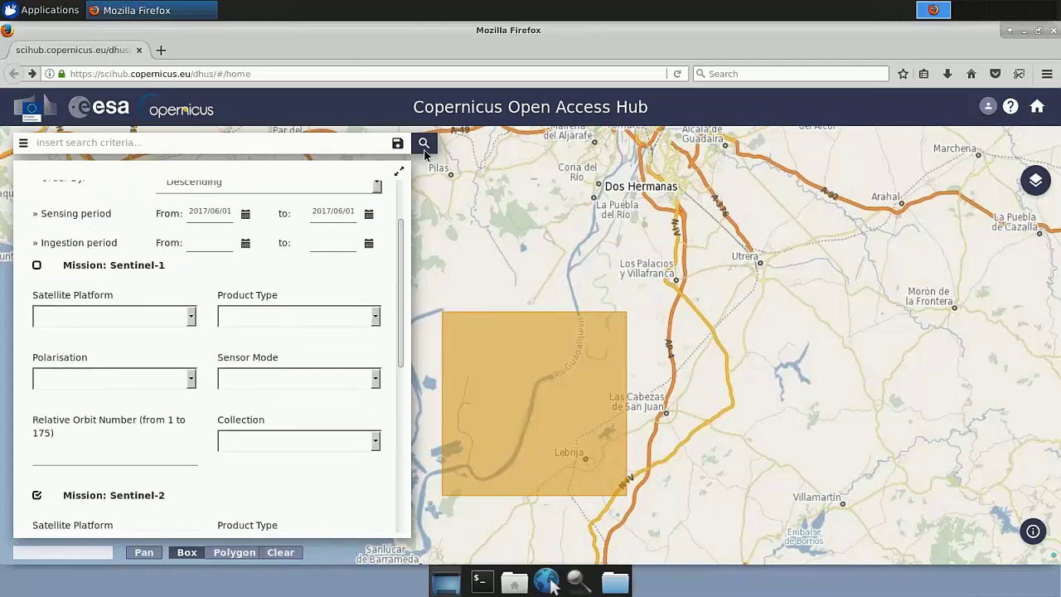
click(424, 146)
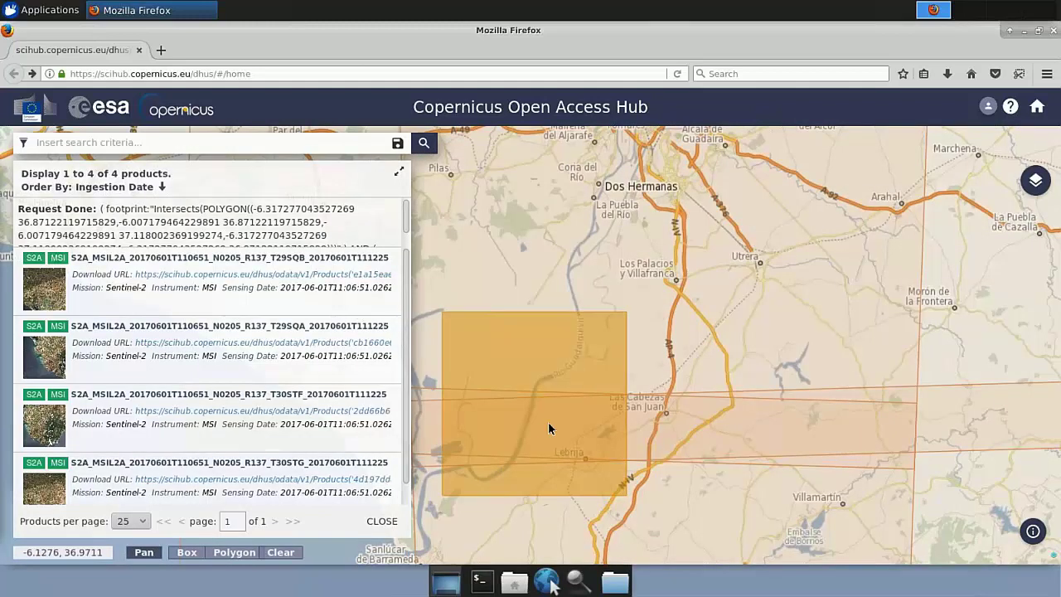
- Review the result footprints around Sevilla on the map and open the product details of the T30STG tile
scroll(541, 422, down, 2)
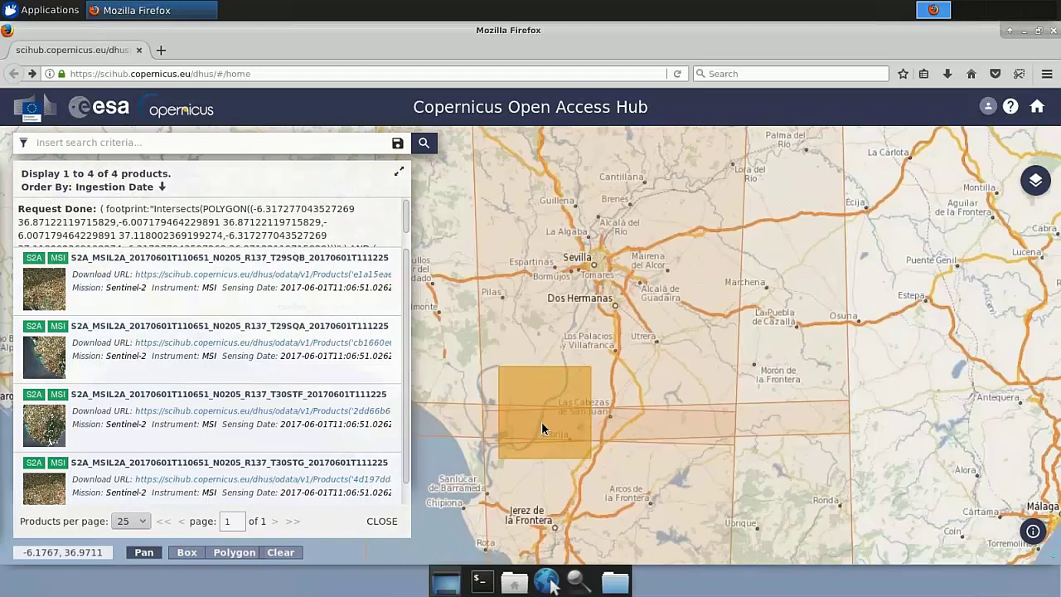
scroll(548, 415, down, 1)
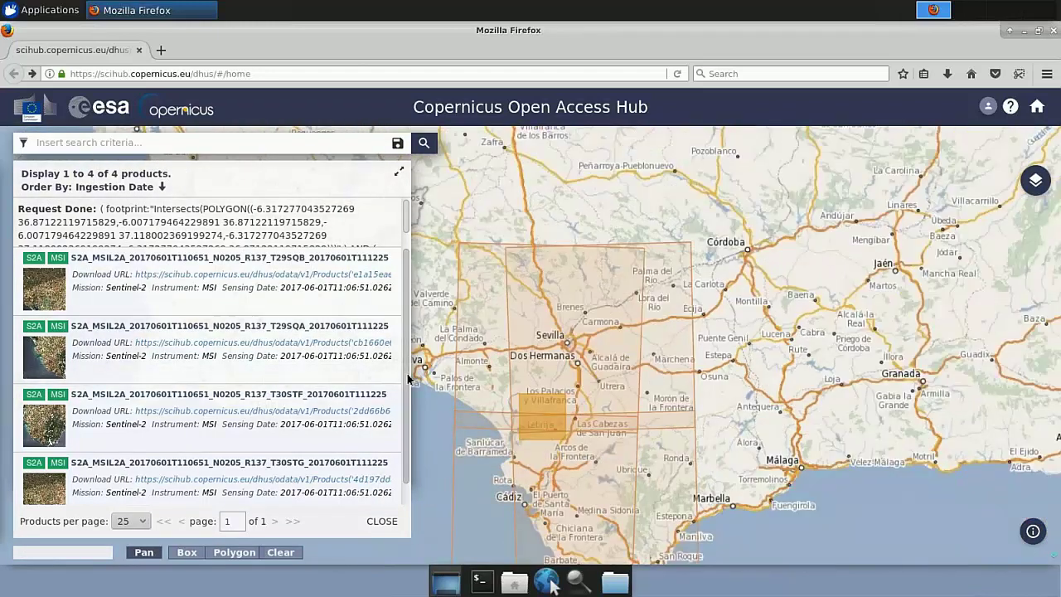
scroll(400, 393, down, 1)
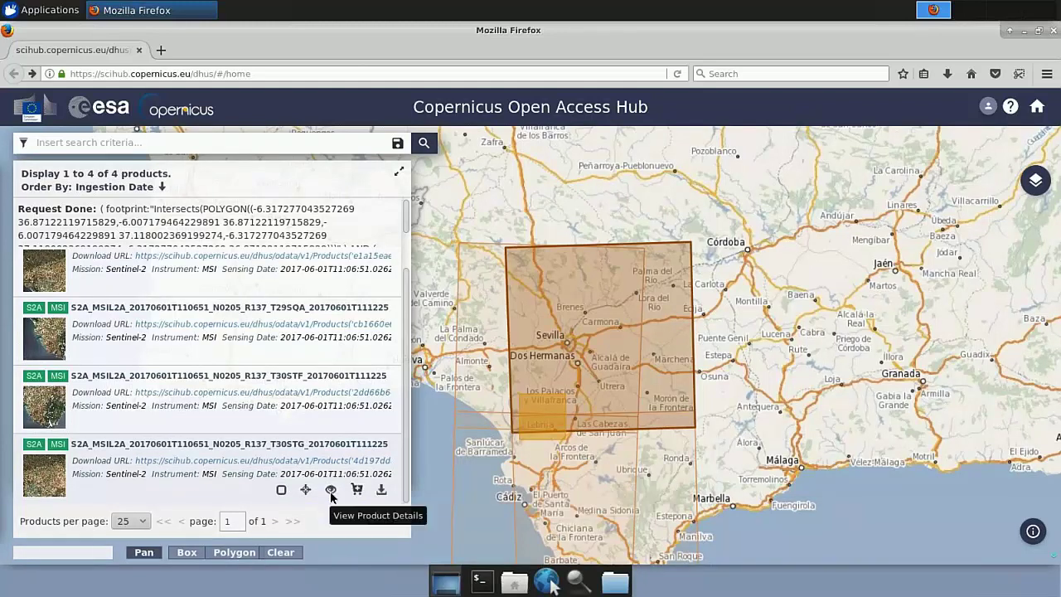
click(330, 490)
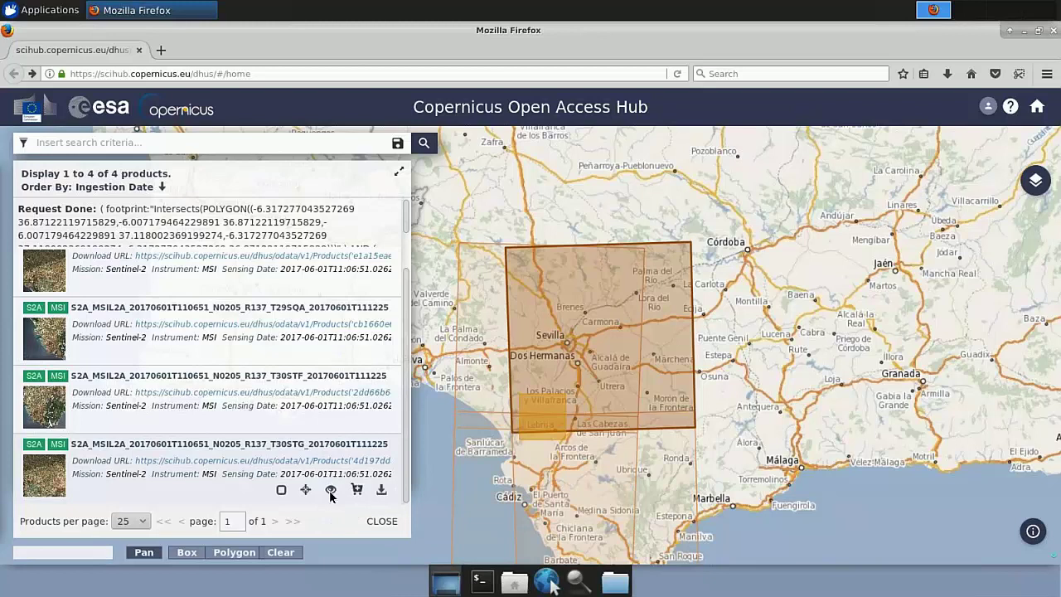
click(330, 490)
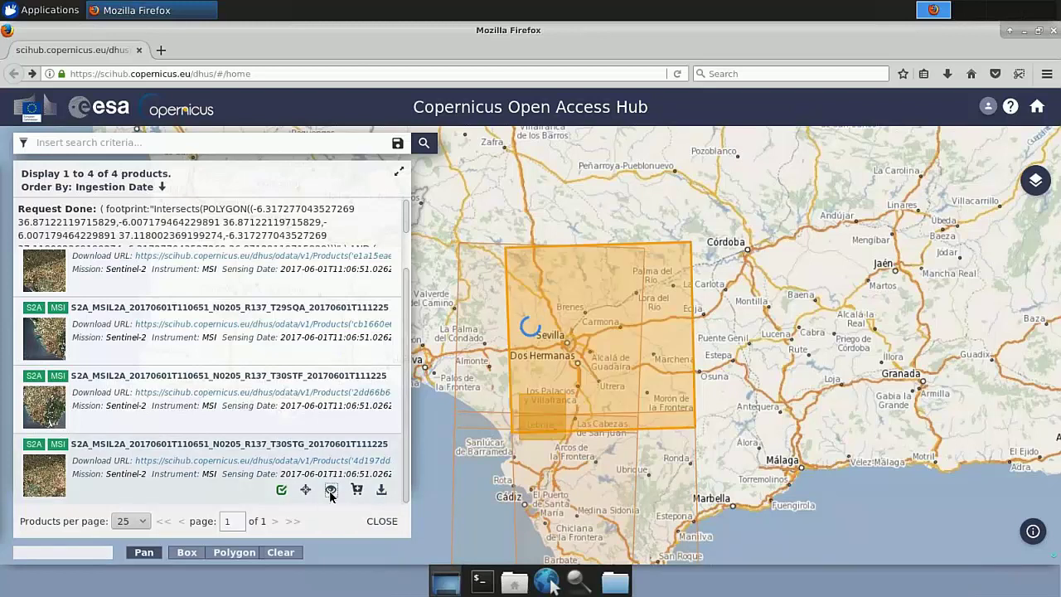
- Examine the T30STG product's attribute summary, footprint, quicklook and file structure in the inspector
scroll(315, 481, down, 3)
scroll(316, 481, down, 1)
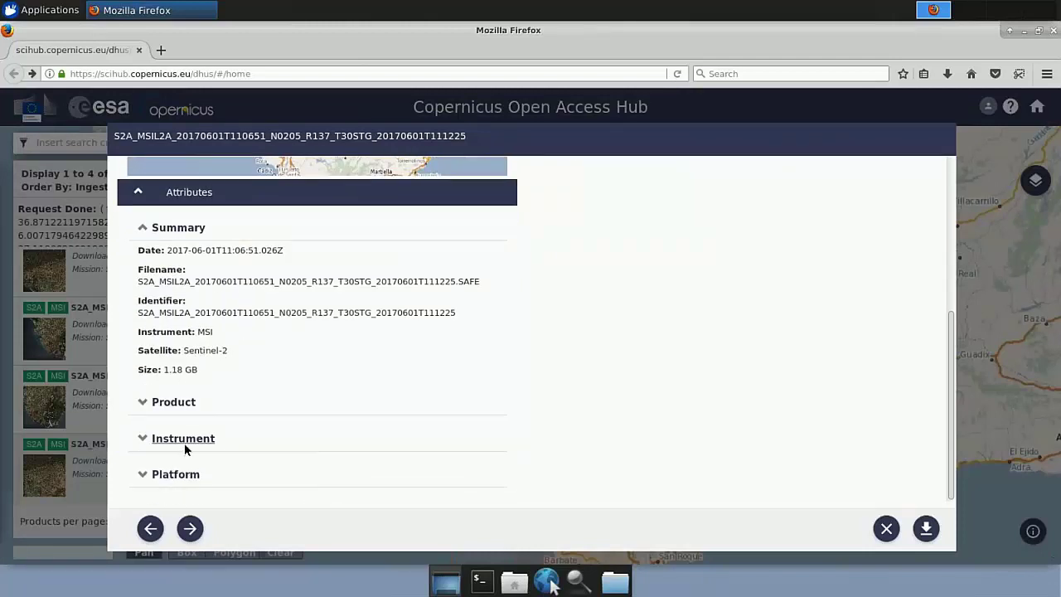
scroll(288, 428, up, 3)
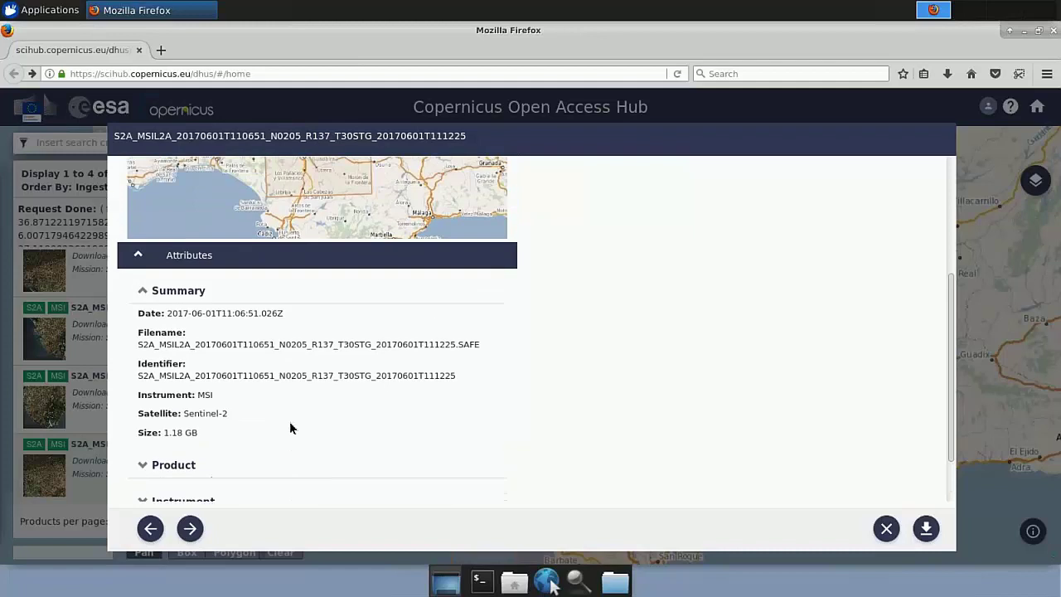
scroll(291, 427, up, 2)
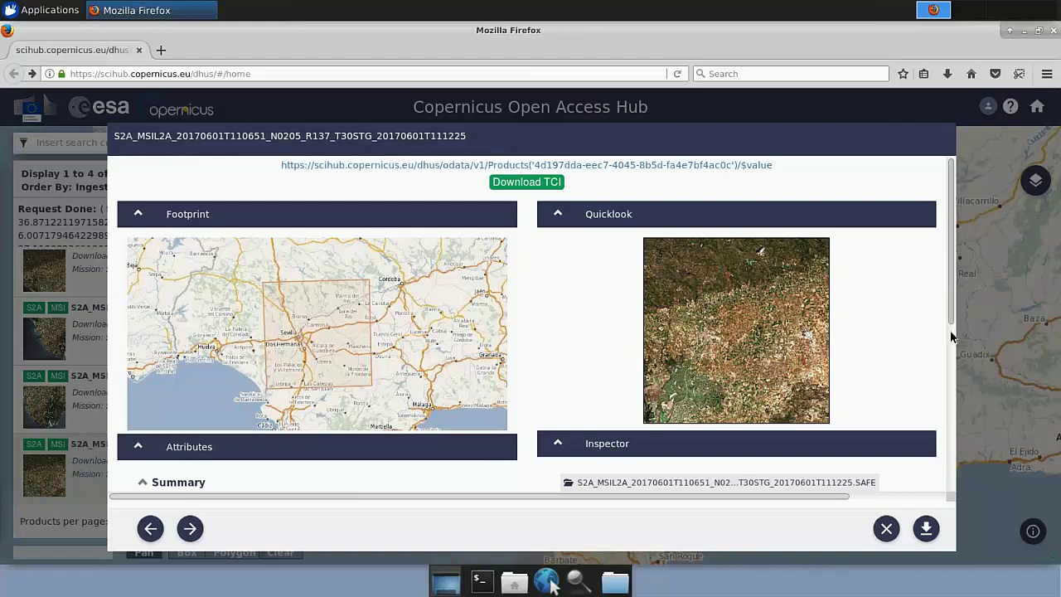
scroll(950, 348, down, 1)
scroll(947, 347, down, 3)
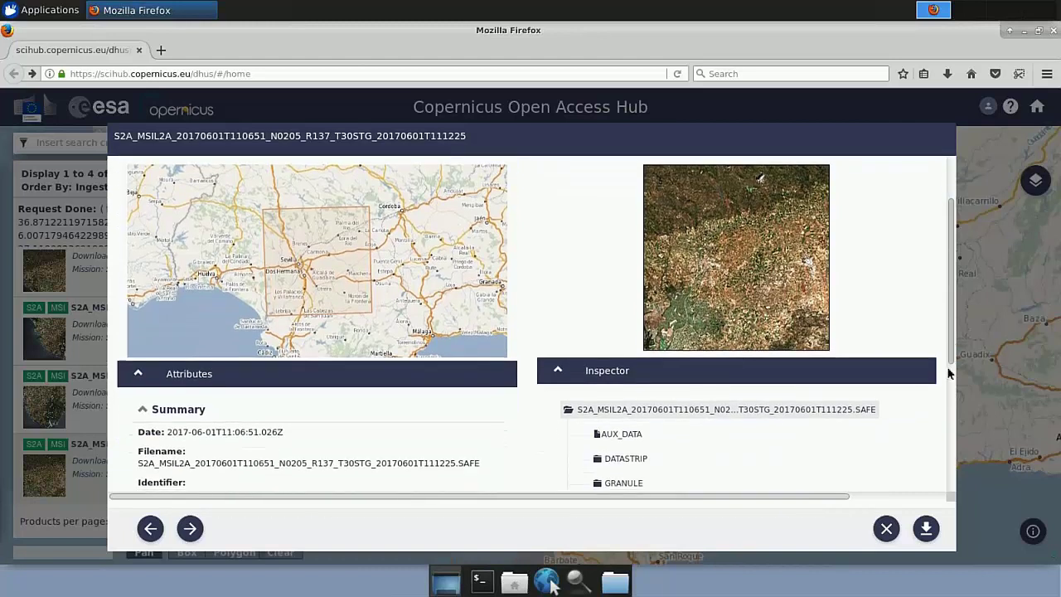
scroll(942, 411, down, 3)
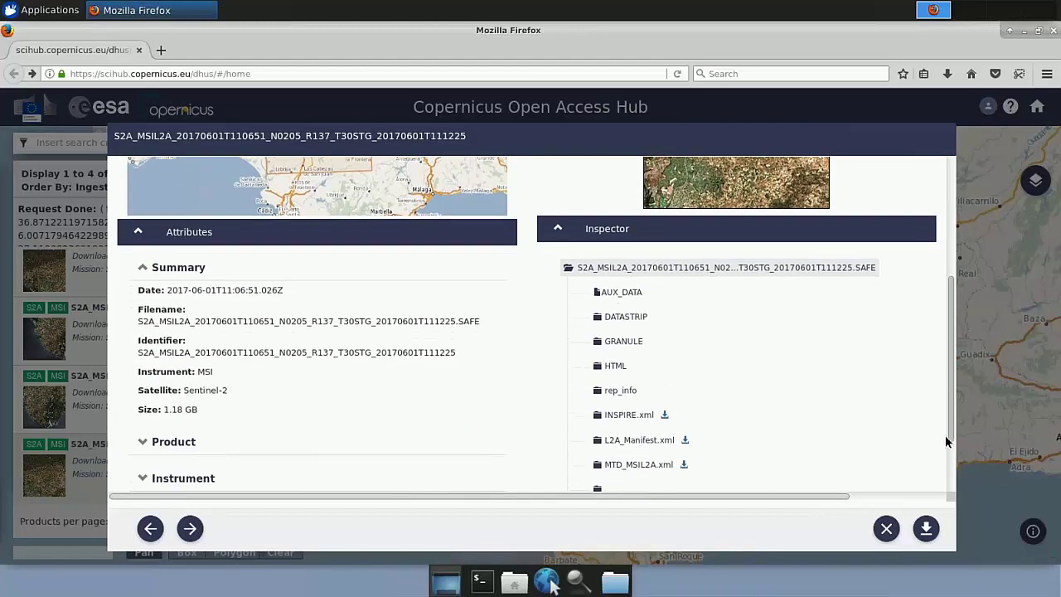
- Download the T30STG product as a zip archive with Save File, check the download list and minimize Firefox
click(926, 532)
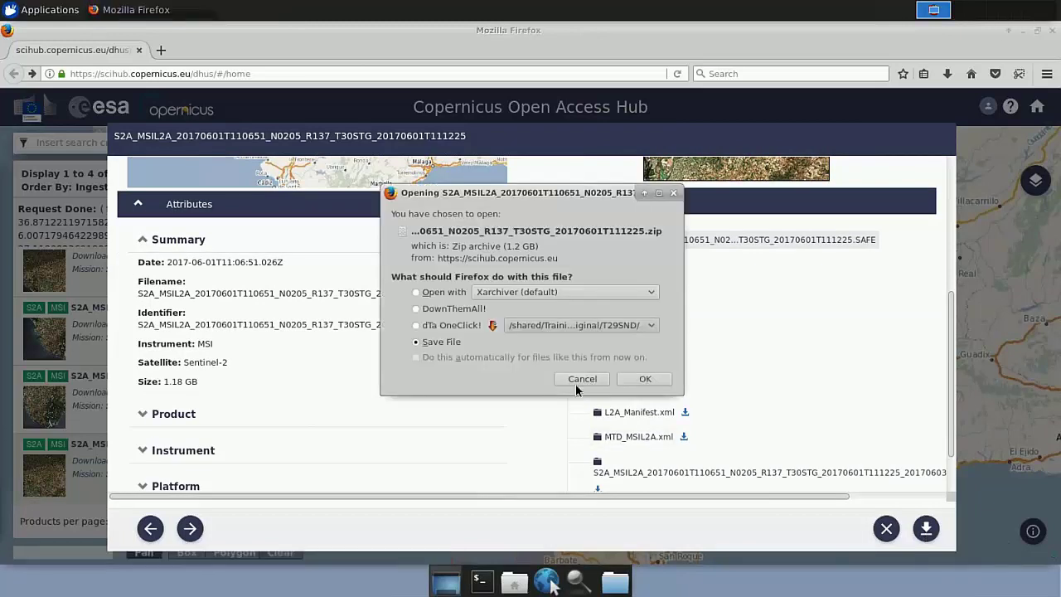
click(645, 379)
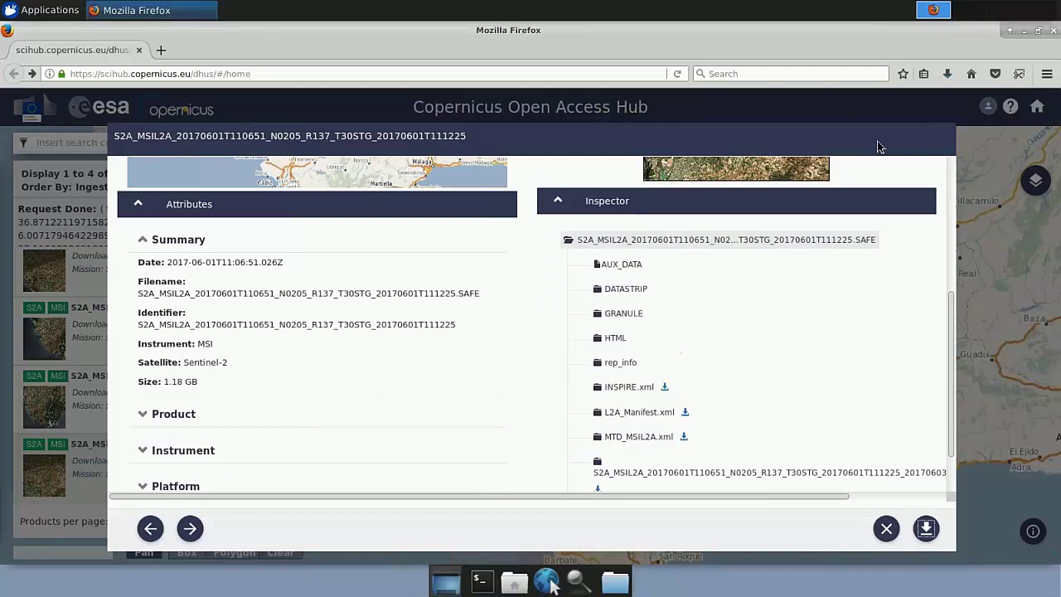
click(950, 73)
click(951, 73)
click(1026, 33)
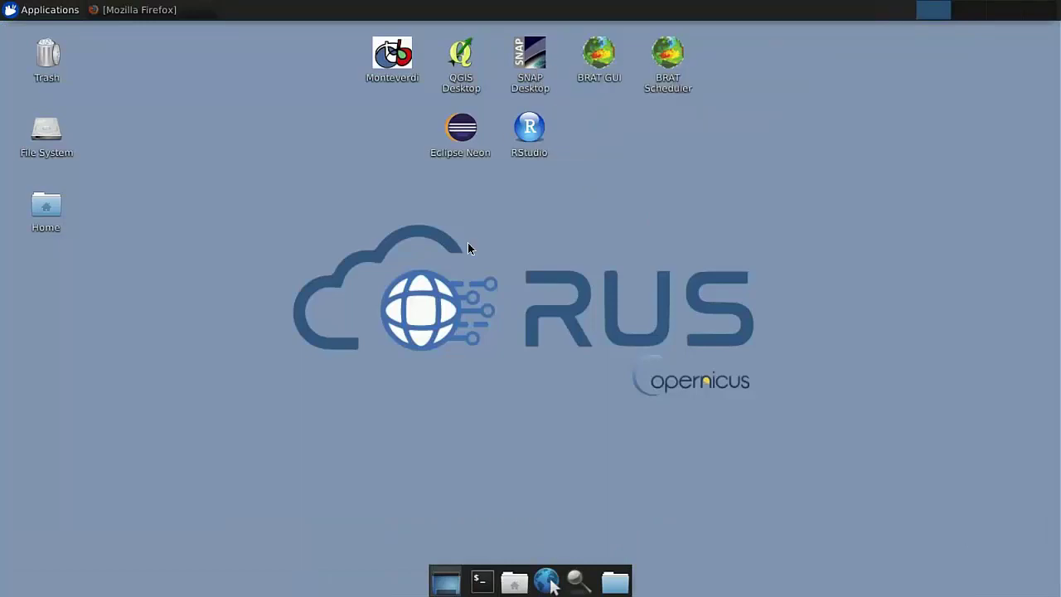
- Launch SNAP Desktop and look over its Quicklooks and Colour Manipulation views and its raster, optical and radar operations
double_click(533, 52)
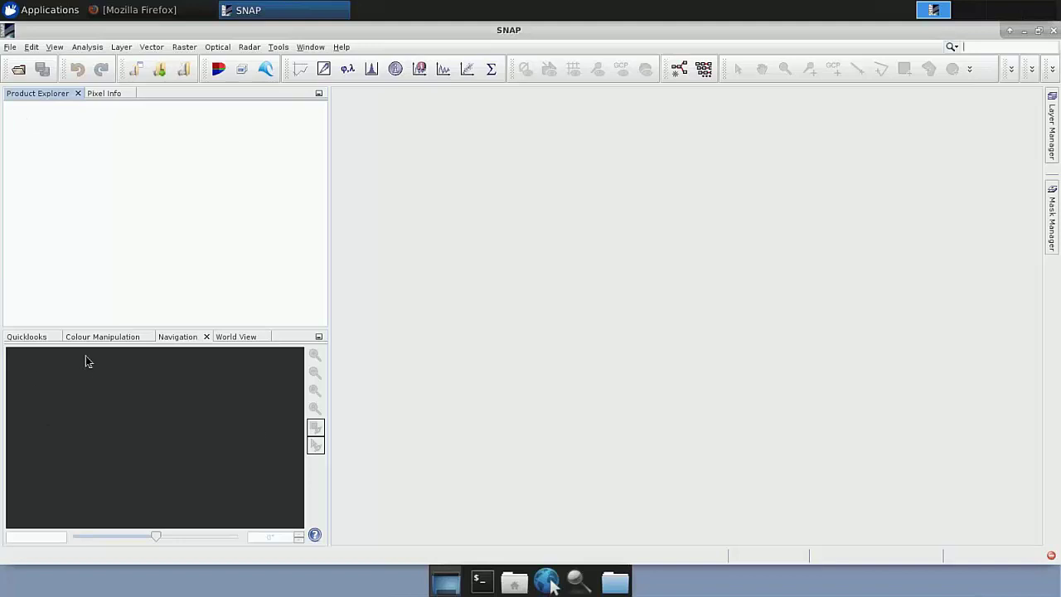
click(43, 339)
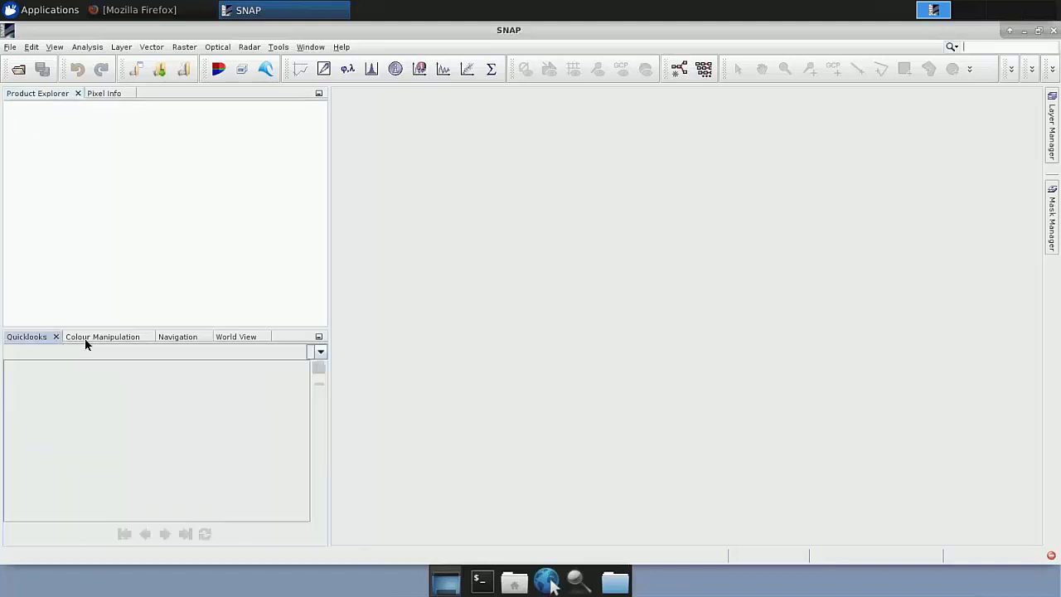
click(85, 340)
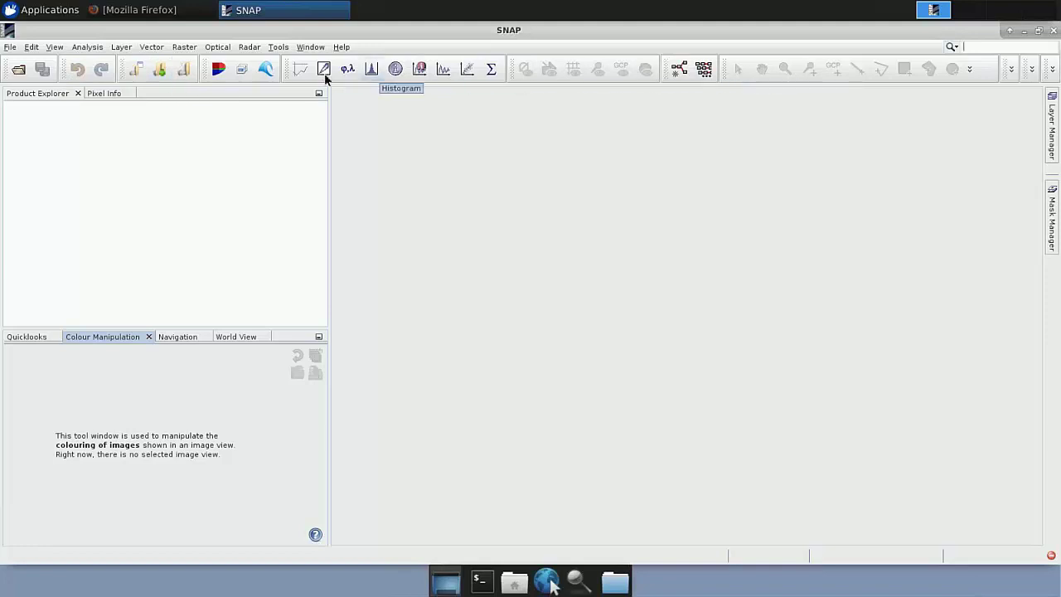
click(184, 47)
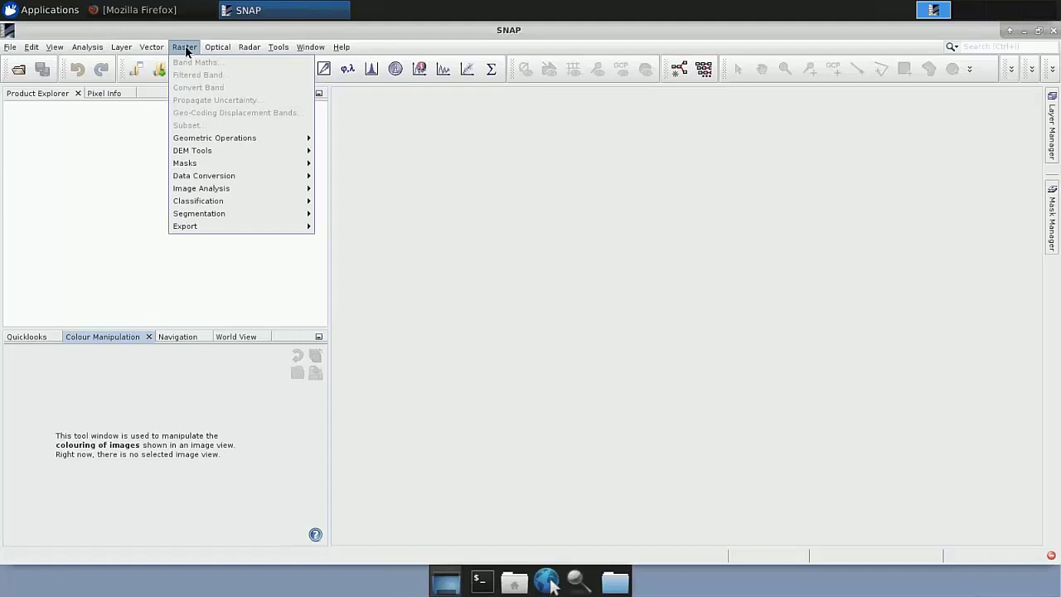
mouse_move(226, 50)
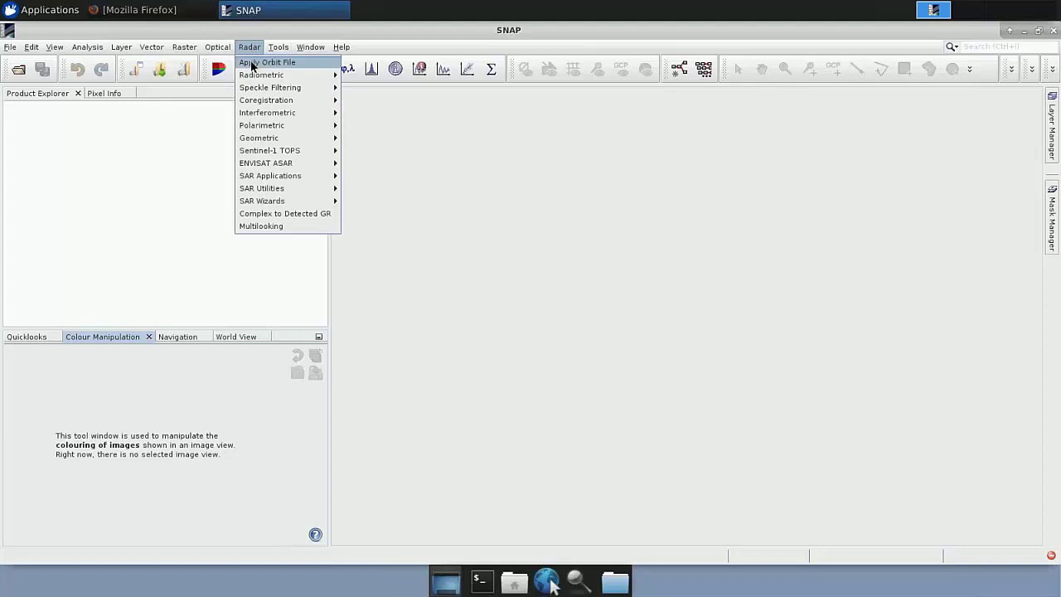
mouse_move(240, 76)
click(189, 179)
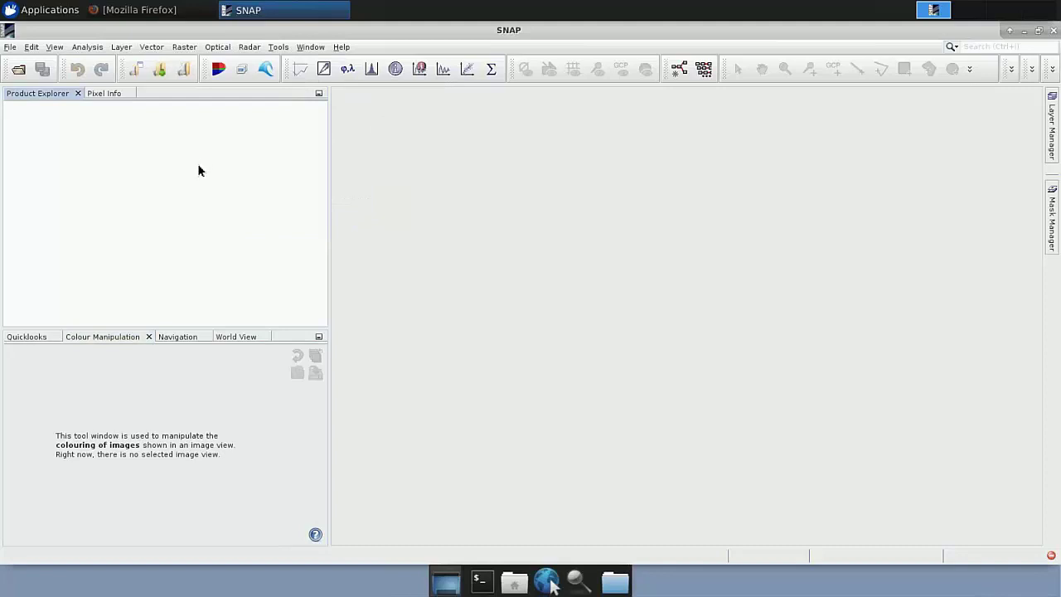
- Open the Sentinel-2 product from MTD_MSIL2A.xml inside the T30STG .SAFE folder in the Original directory
click(11, 50)
click(24, 64)
click(706, 213)
double_click(302, 250)
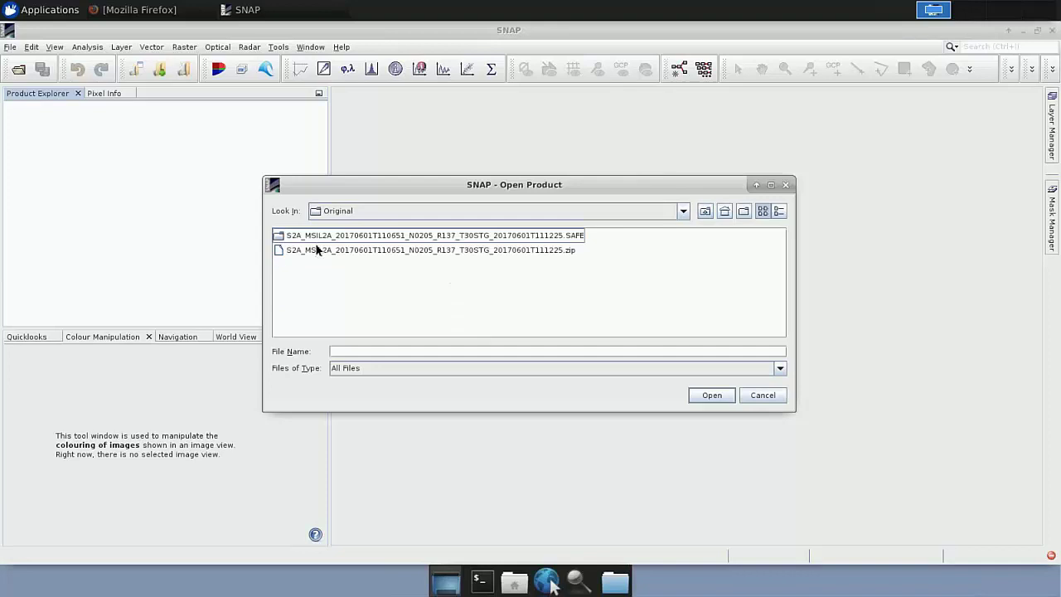
drag(443, 178, 382, 103)
drag(733, 335, 780, 376)
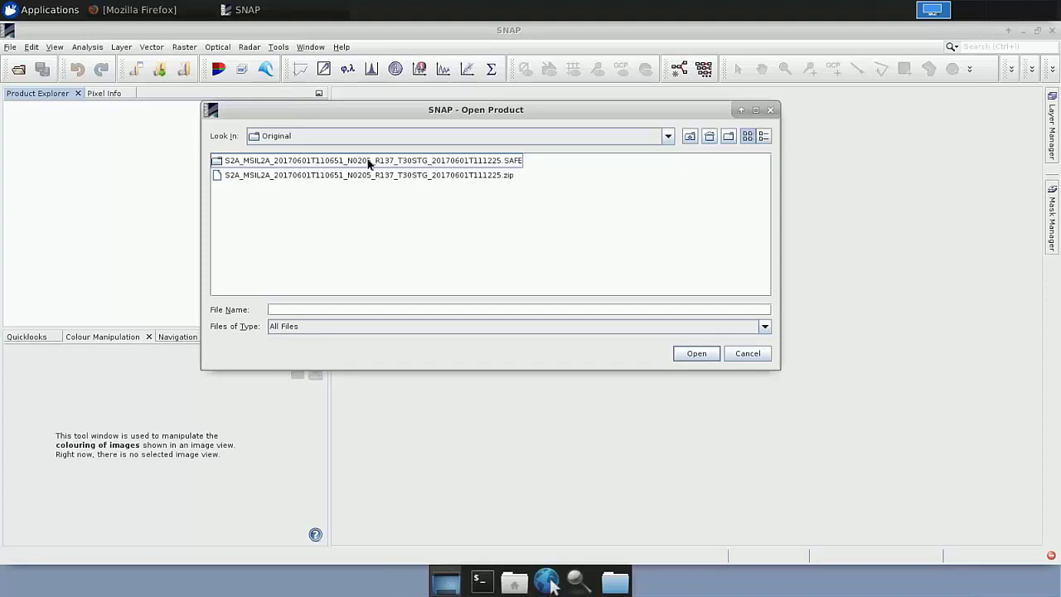
click(502, 166)
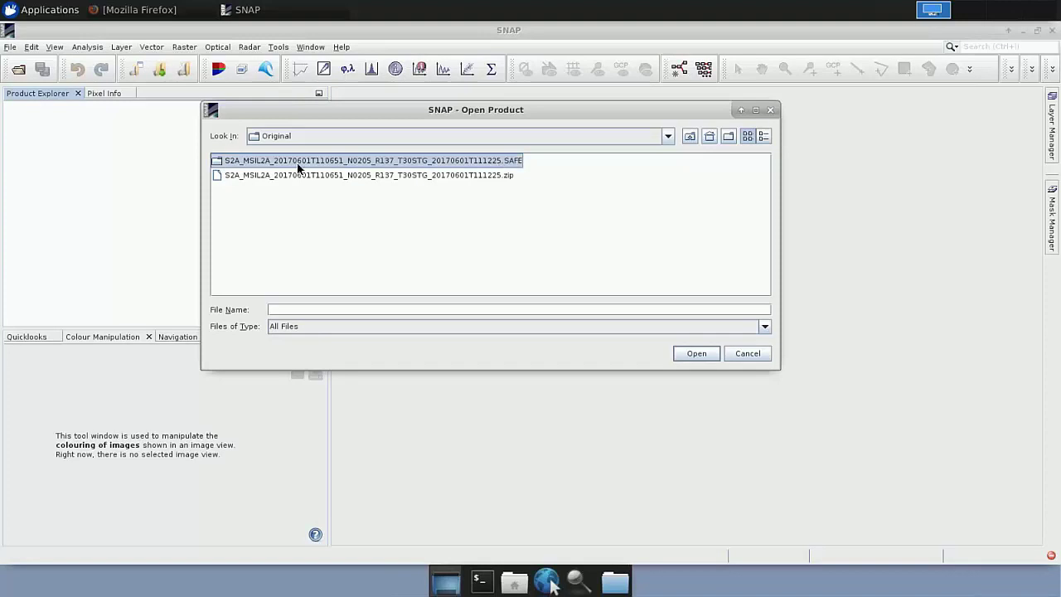
double_click(219, 164)
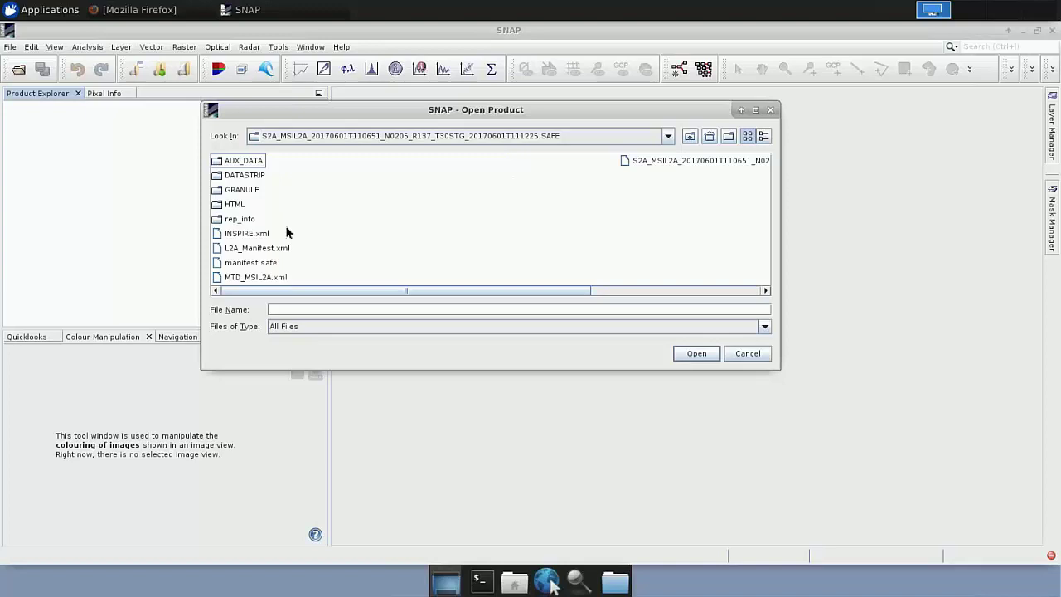
click(243, 279)
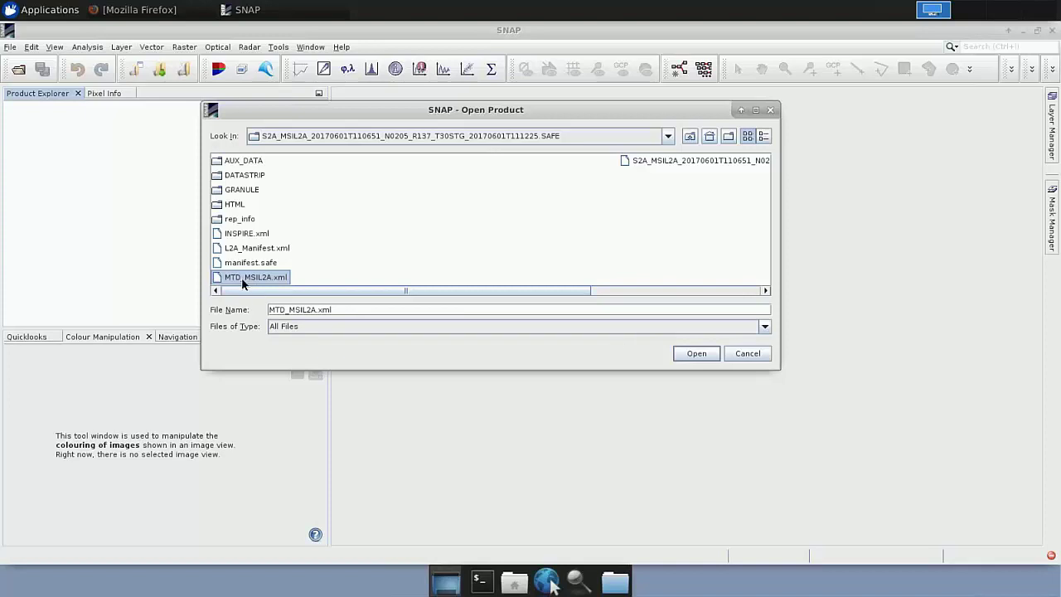
click(697, 355)
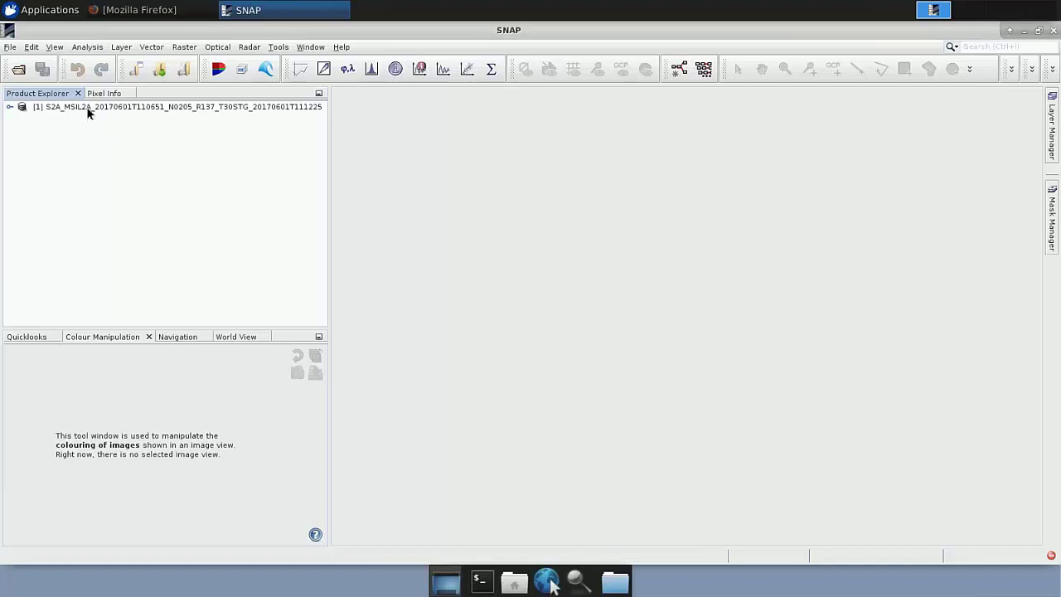
- Look through the product's folders and its list of spectral bands, then collapse the product tree
click(120, 110)
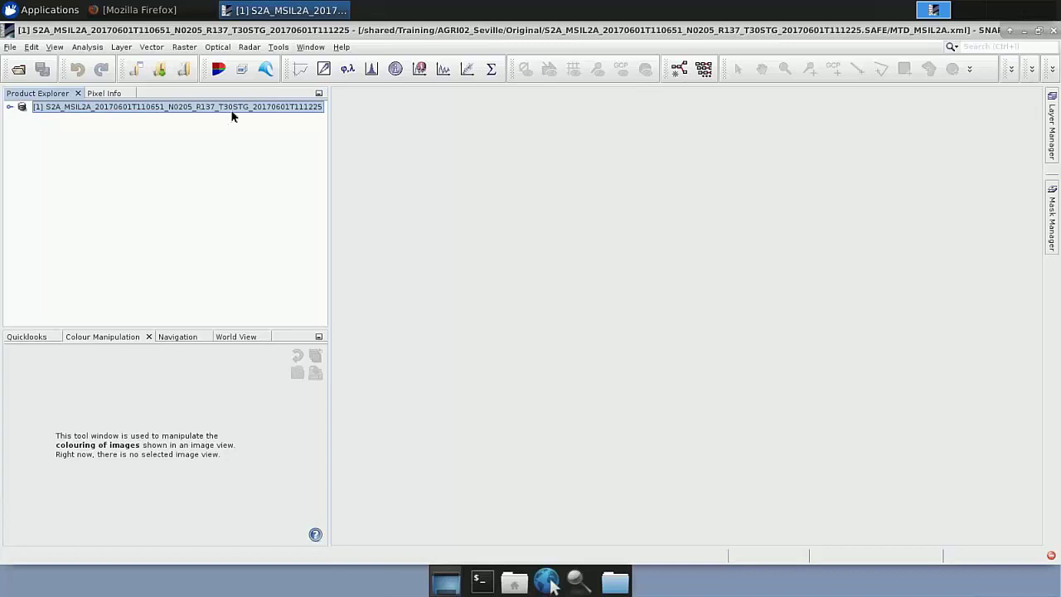
click(8, 109)
click(58, 121)
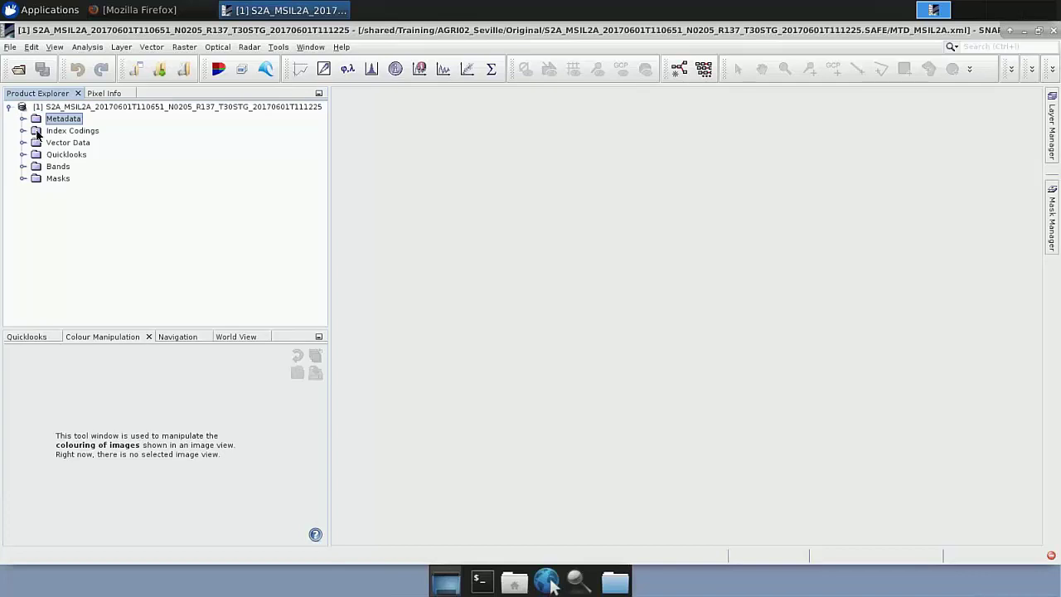
click(34, 169)
click(23, 167)
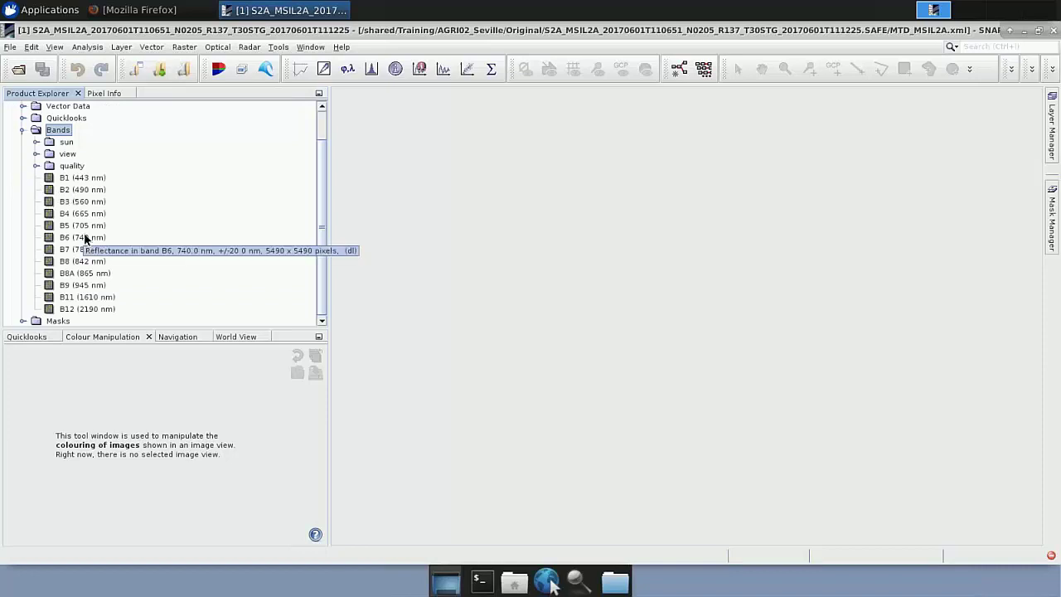
click(71, 179)
click(71, 201)
scroll(66, 223, up, 1)
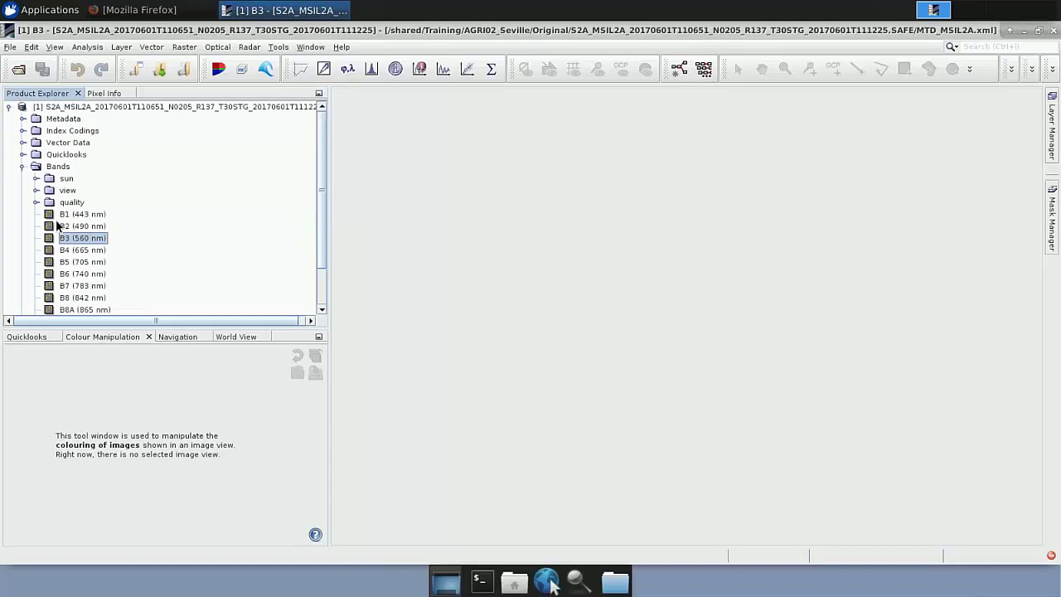
click(10, 107)
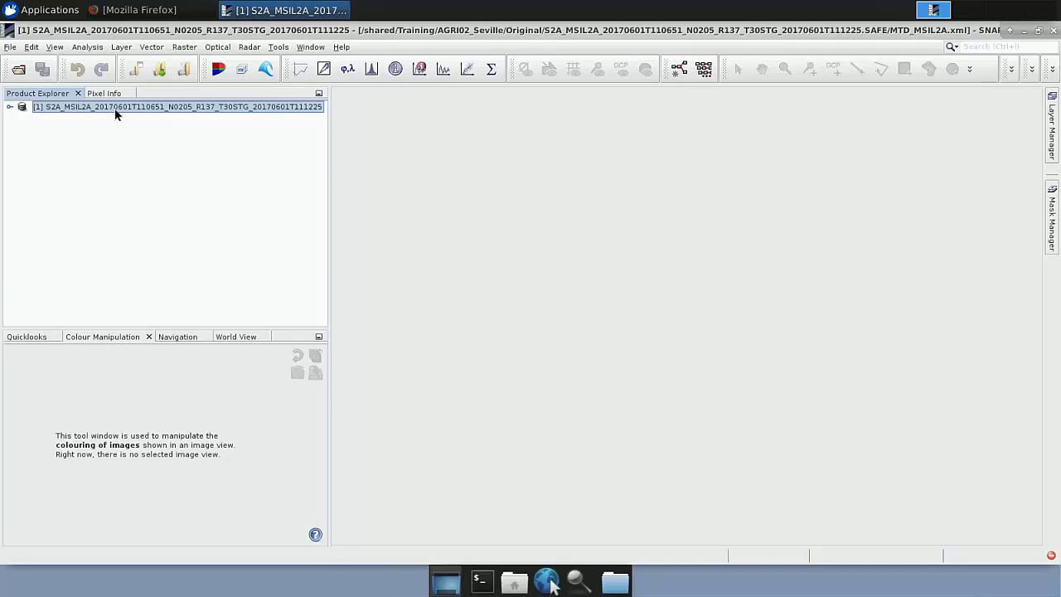
- Open an RGB image of the product with the Sentinel 2 MSI Natural Colors profile, using B4, B3 and B2
right_click(116, 112)
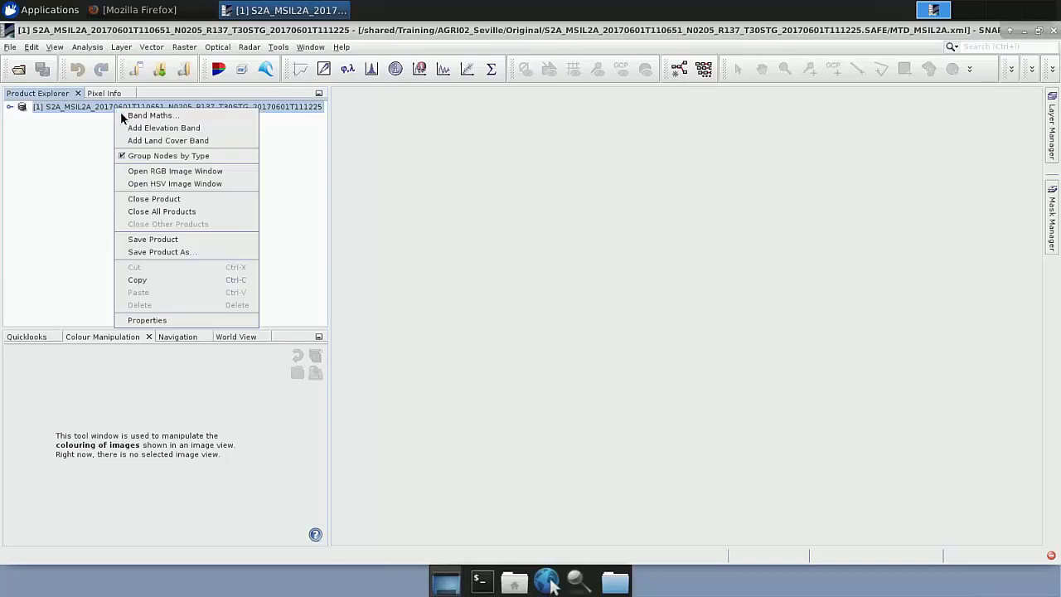
click(152, 172)
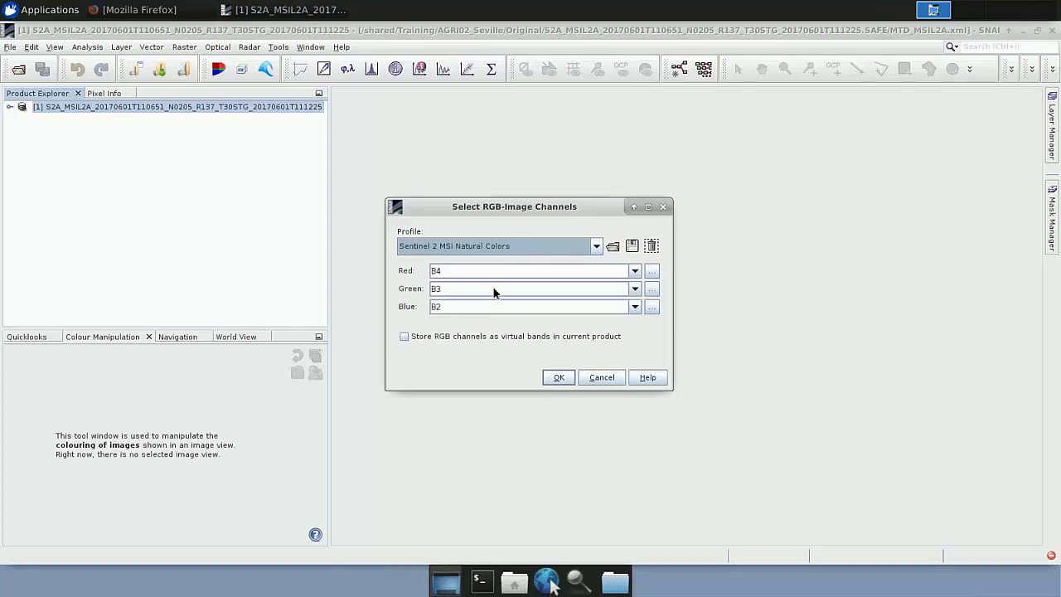
click(597, 246)
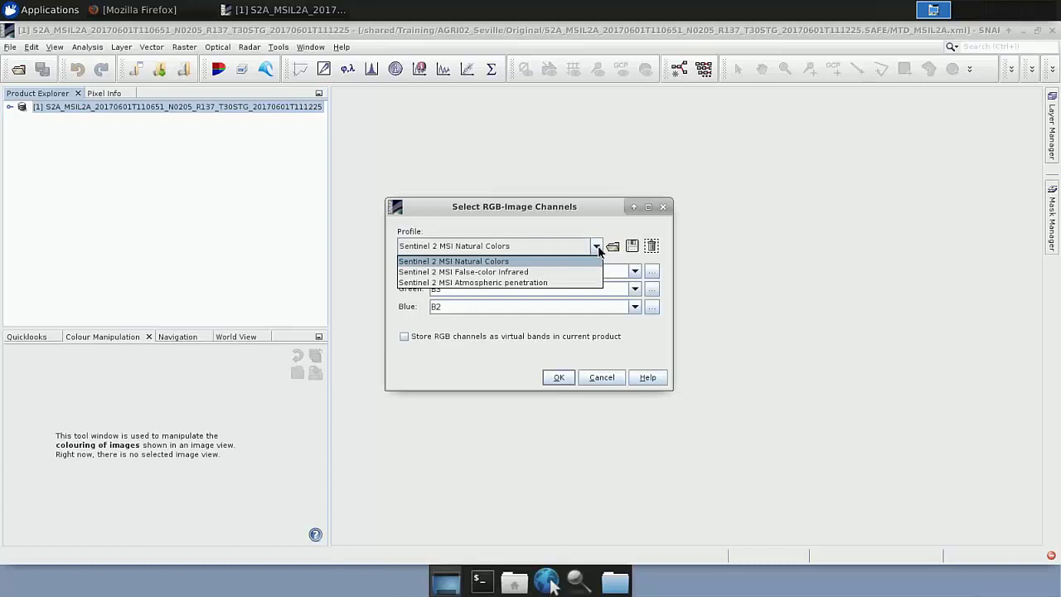
click(598, 247)
click(561, 381)
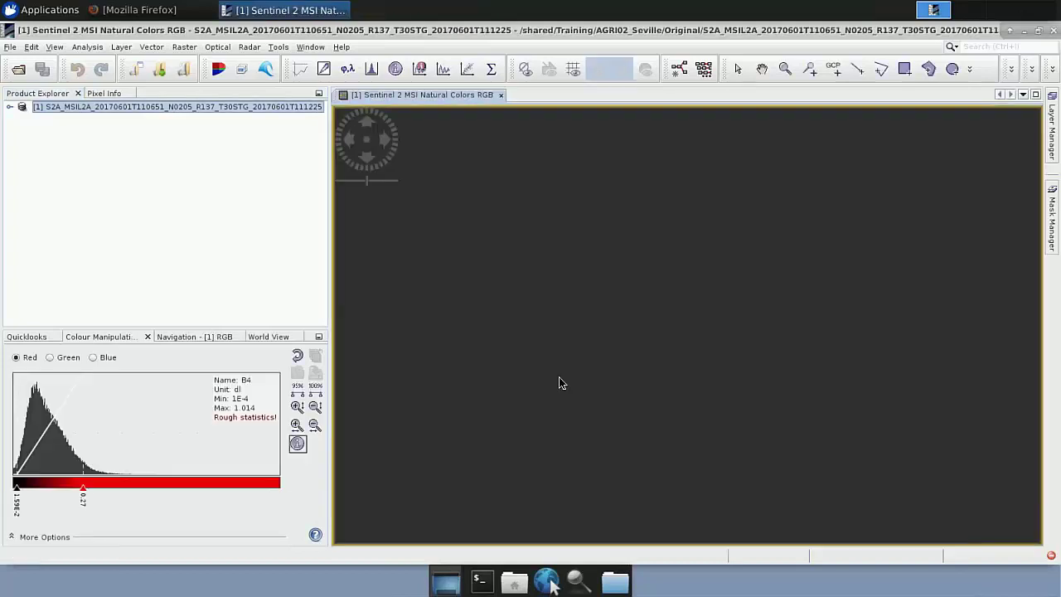
- Show the image in the Navigation view and inspect the whole scene and the river farmland in its southwest
click(190, 338)
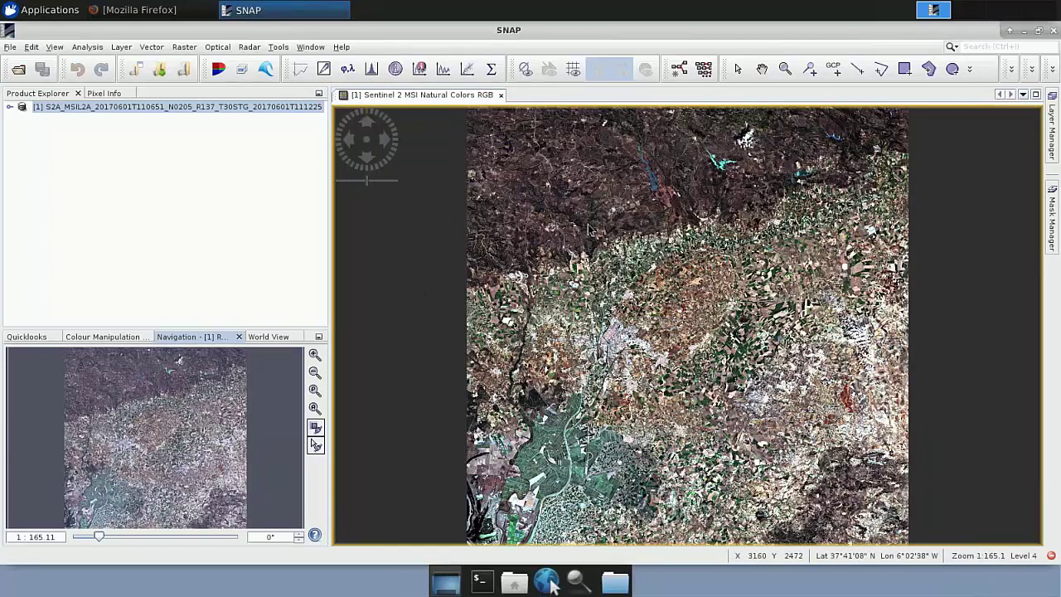
click(763, 70)
click(669, 401)
drag(668, 401, 664, 395)
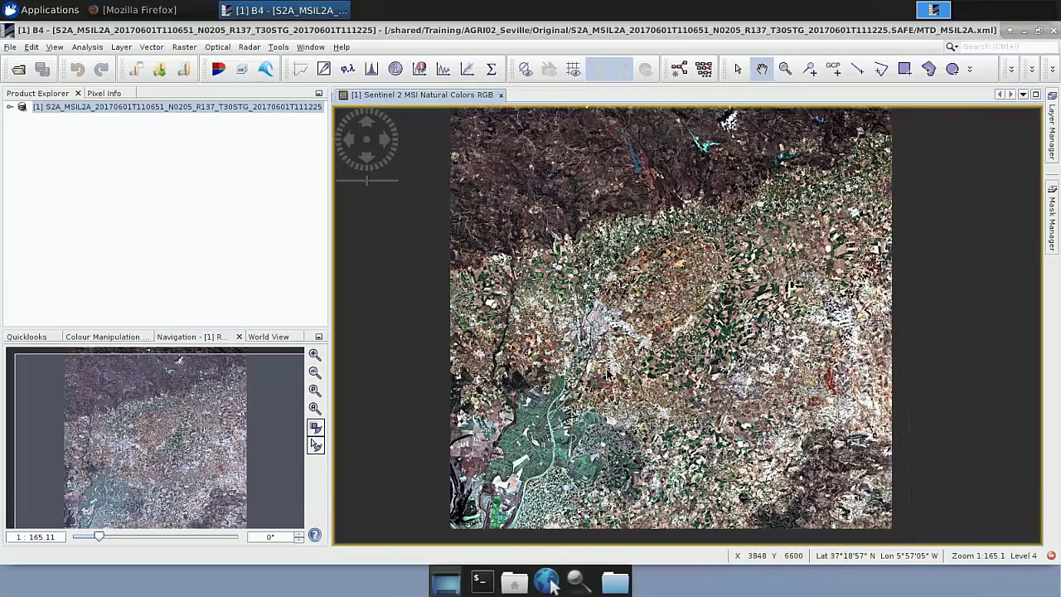
drag(606, 355, 608, 382)
click(785, 70)
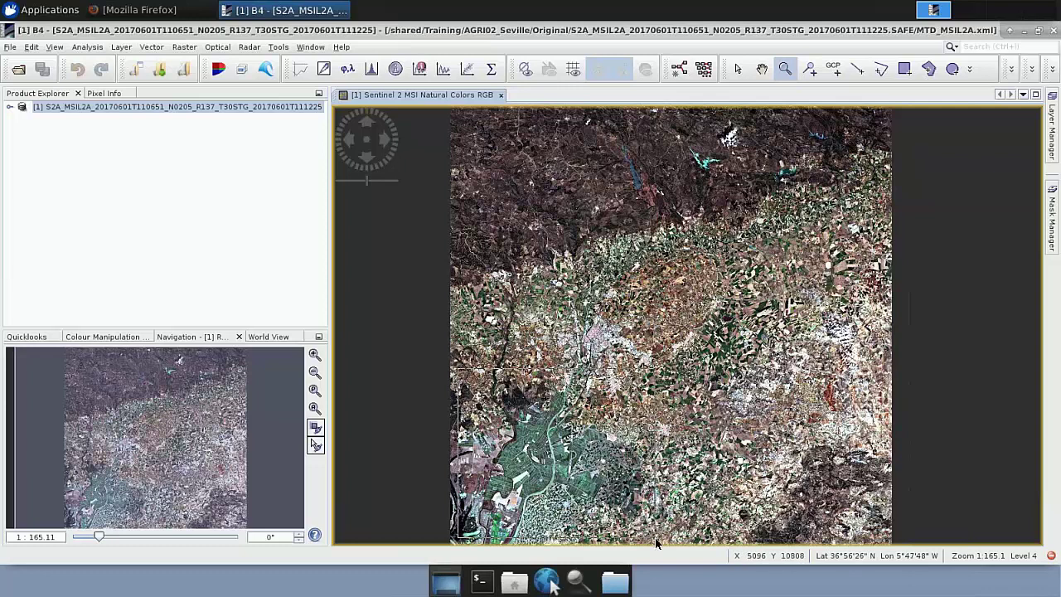
drag(655, 543, 656, 538)
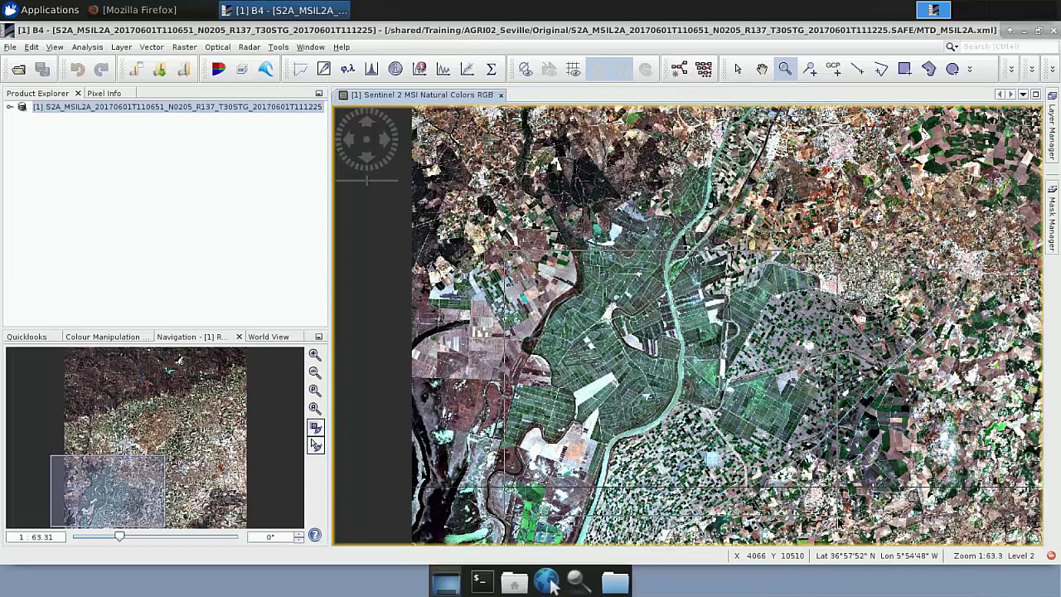
drag(837, 511, 838, 513)
- Inspect the patchwork of crop fields south of the river bend in close-up
click(762, 69)
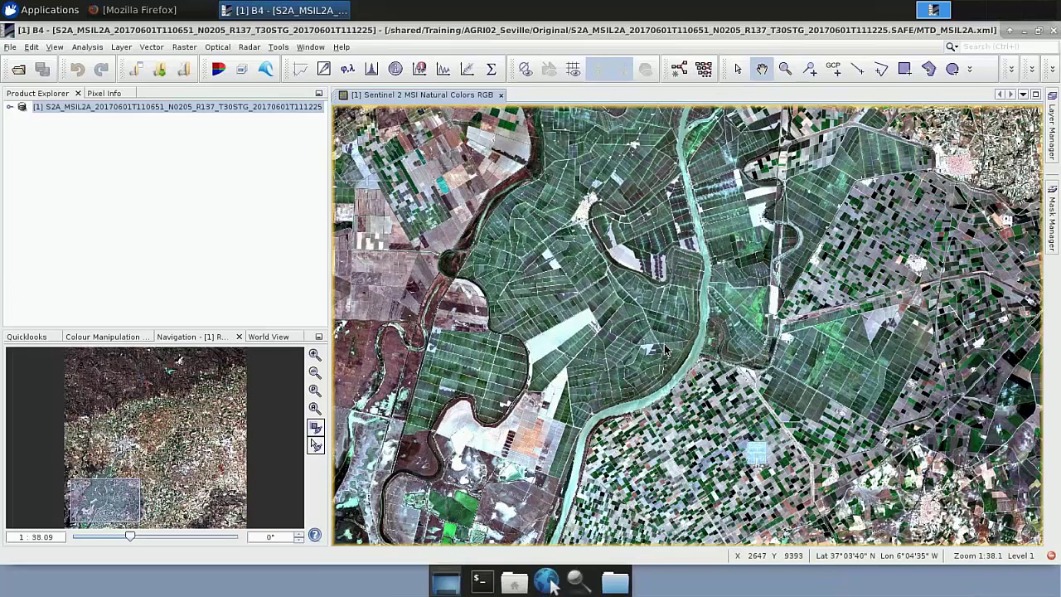
drag(665, 344, 611, 336)
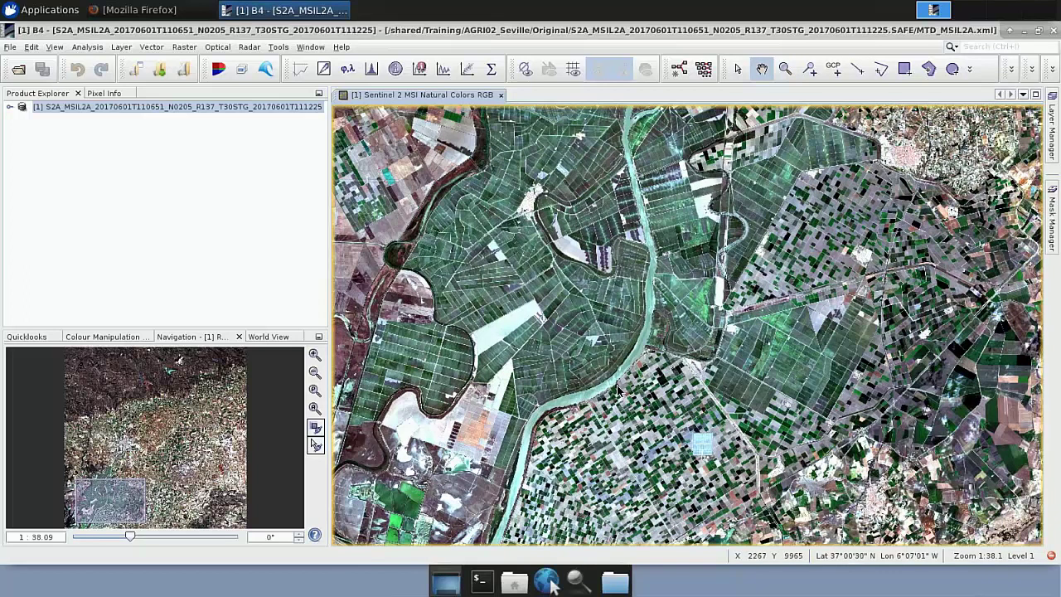
drag(599, 444, 619, 385)
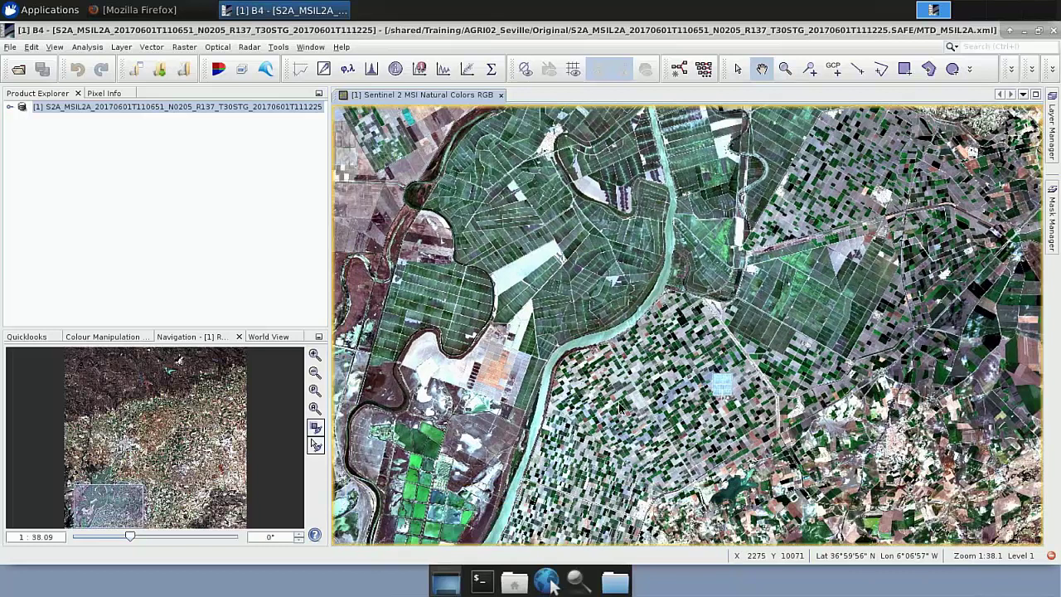
scroll(619, 406, up, 4)
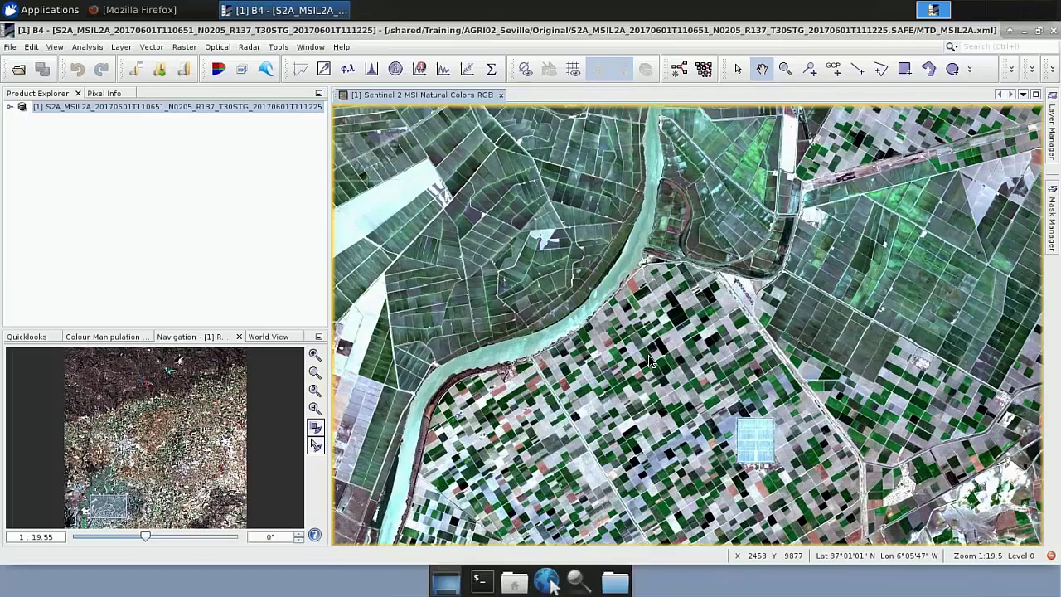
scroll(650, 361, up, 2)
drag(650, 361, 672, 264)
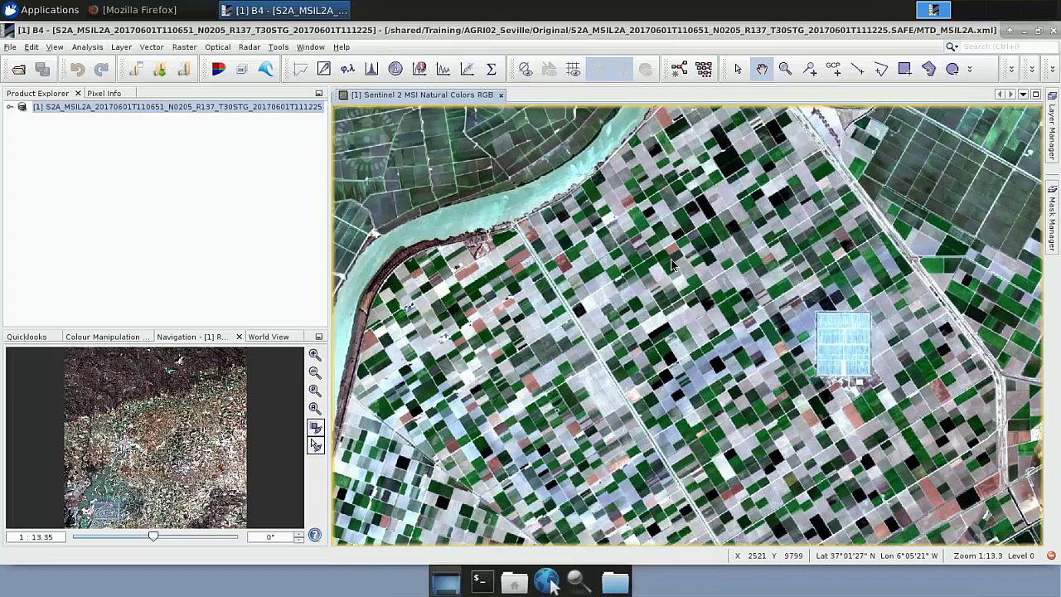
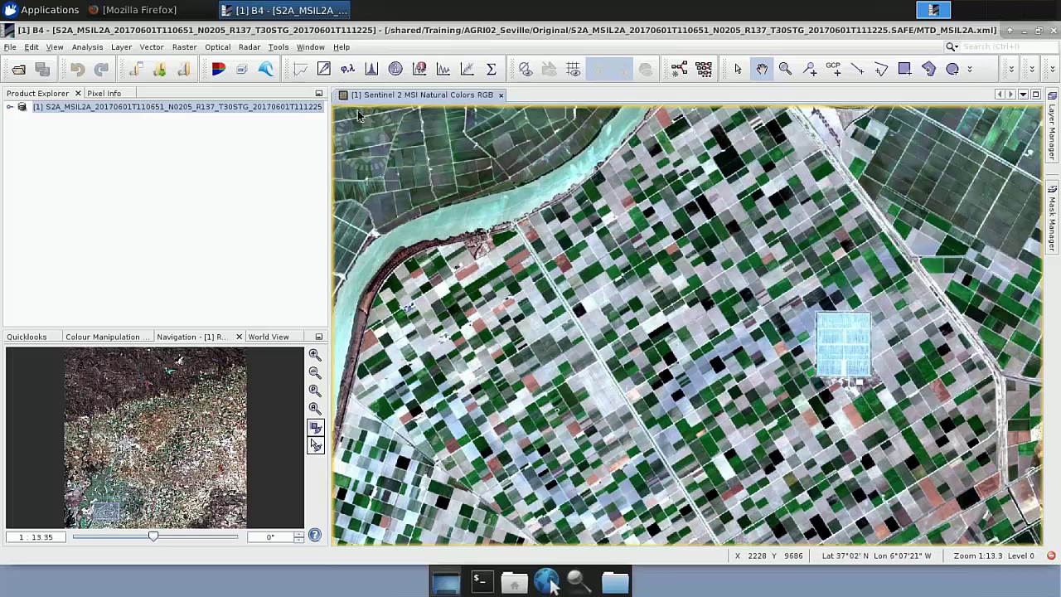
- Start the Resampling operation and set its output to save as BEAM-DIMAP in /home/rus/shared/Training/AGRI02_Seville
click(184, 47)
mouse_move(219, 139)
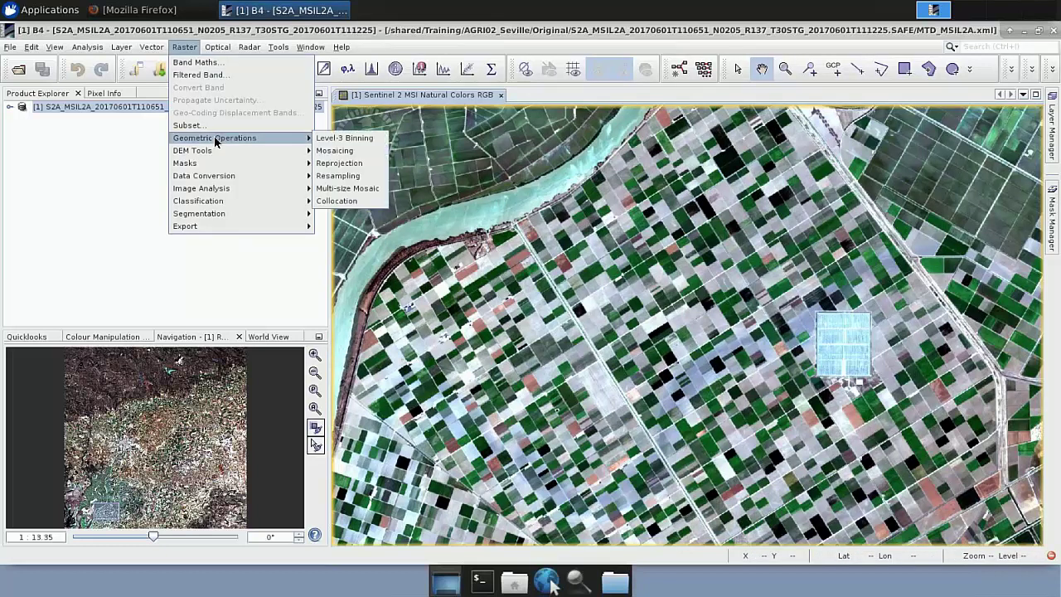
click(338, 177)
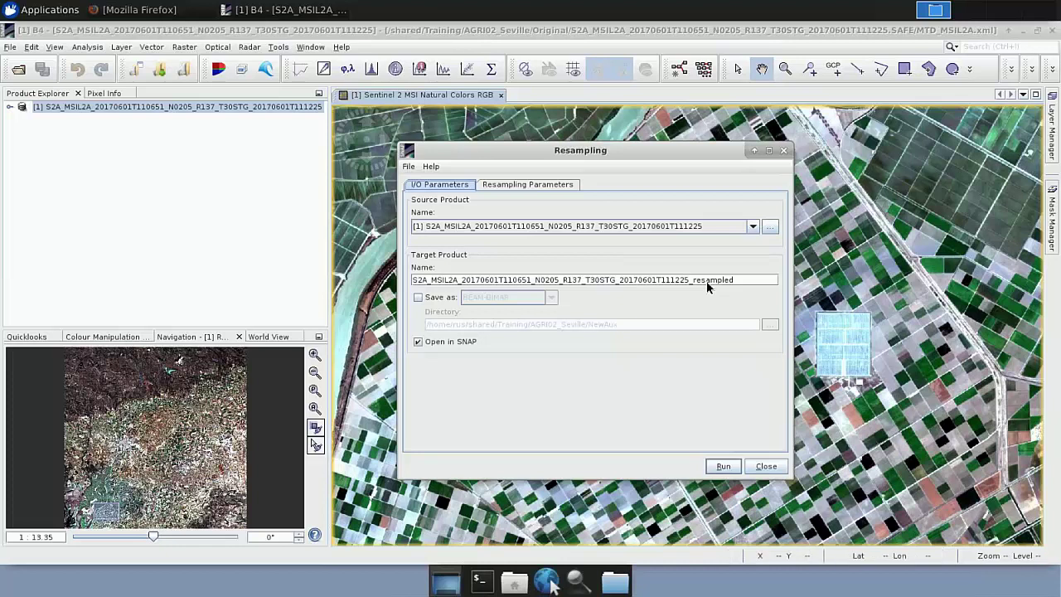
drag(479, 280, 461, 279)
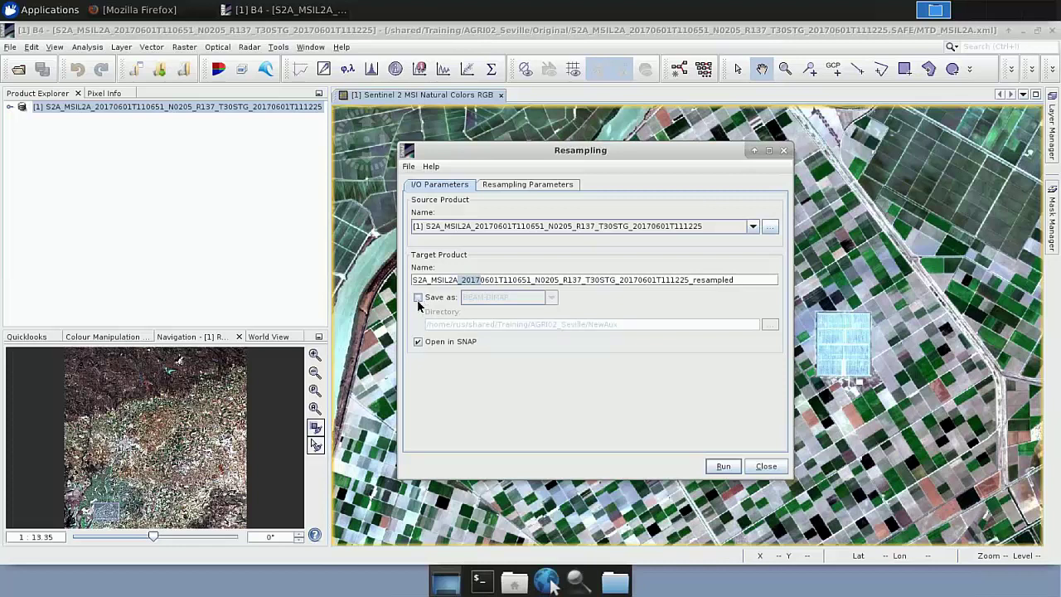
click(419, 298)
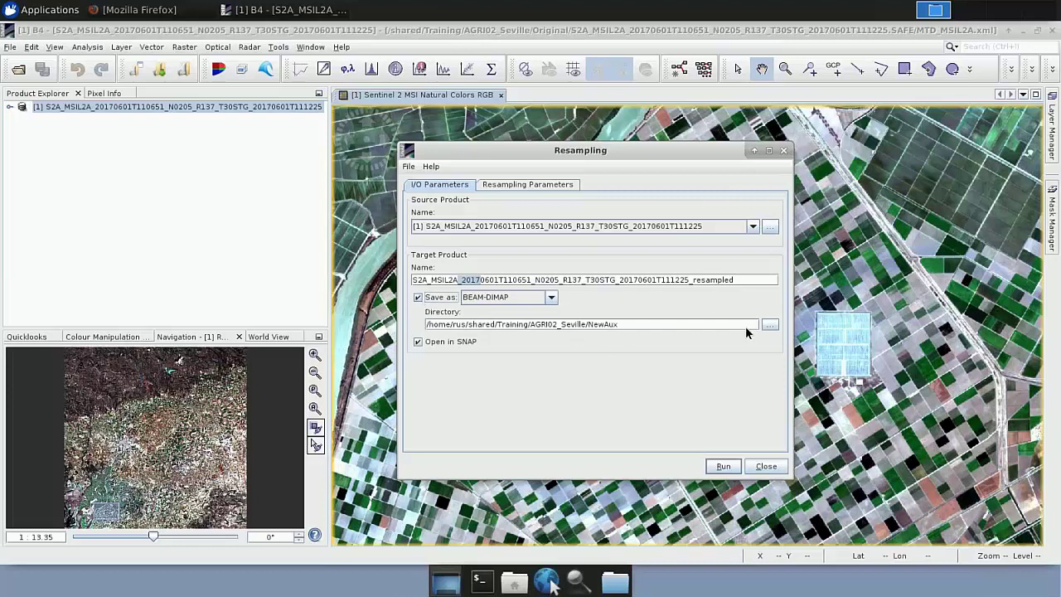
click(771, 325)
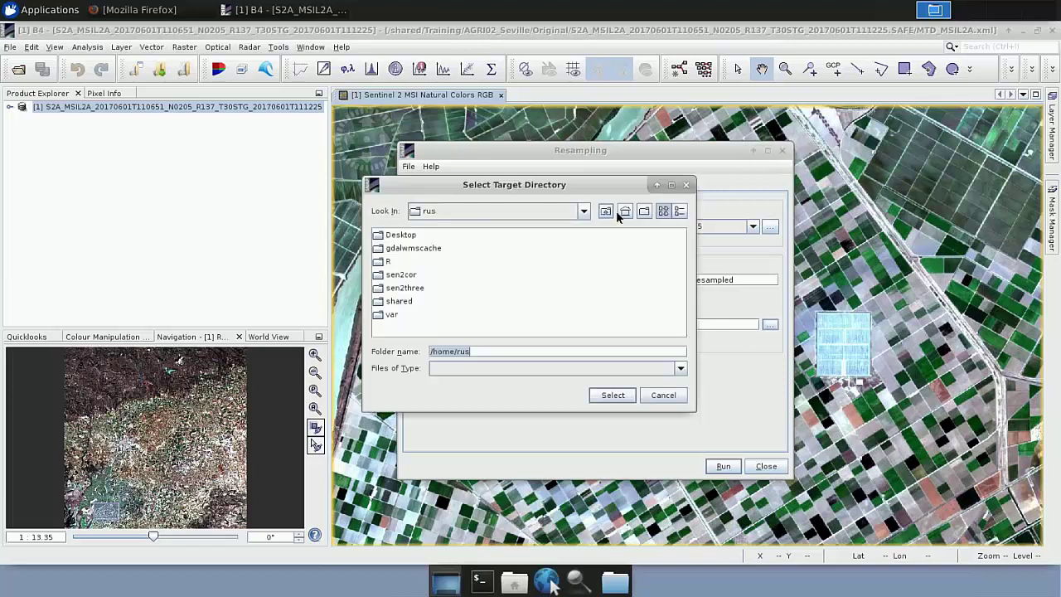
double_click(393, 303)
double_click(382, 290)
double_click(413, 248)
click(606, 395)
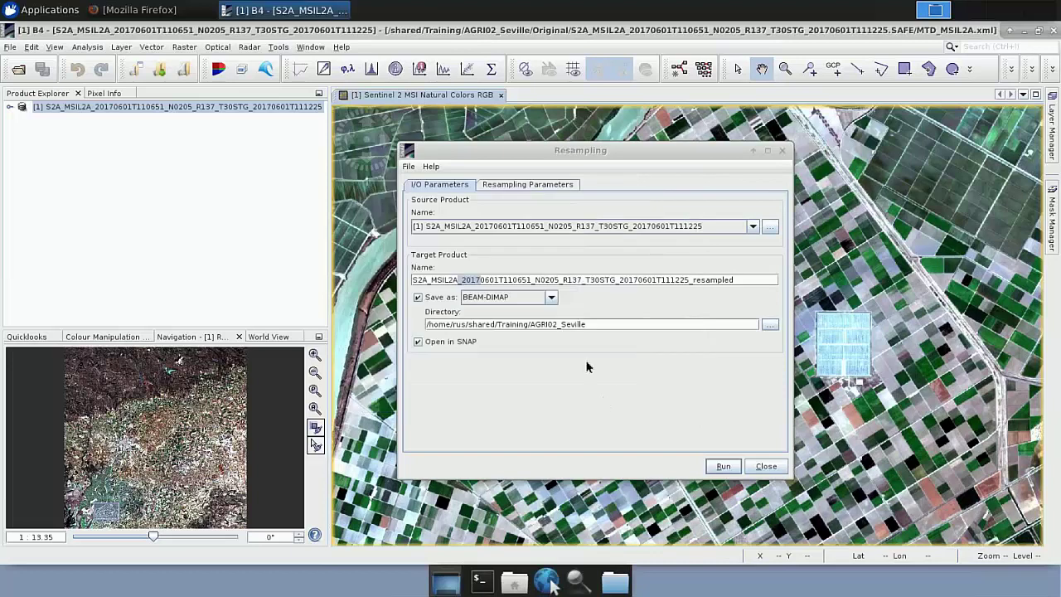
- Define the resampled product's size by reference band from the source product, with B2 as the reference
click(527, 185)
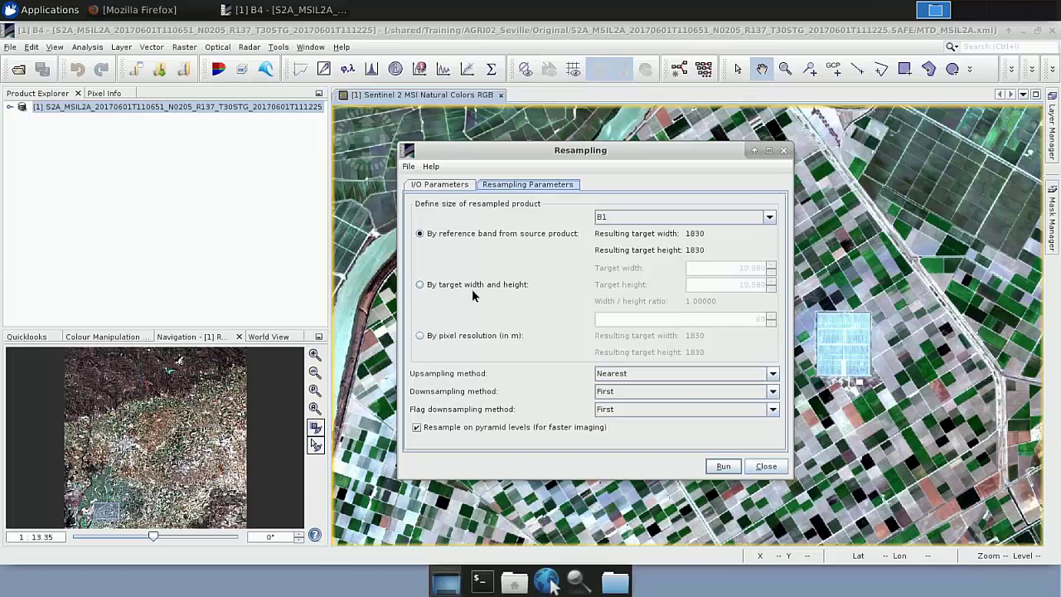
click(479, 335)
click(504, 241)
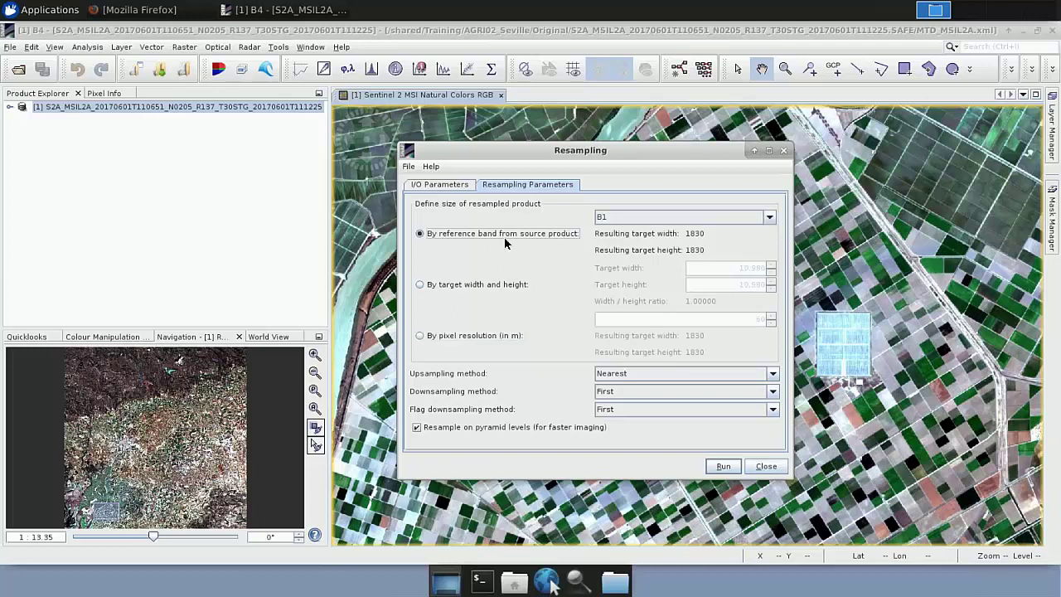
click(621, 220)
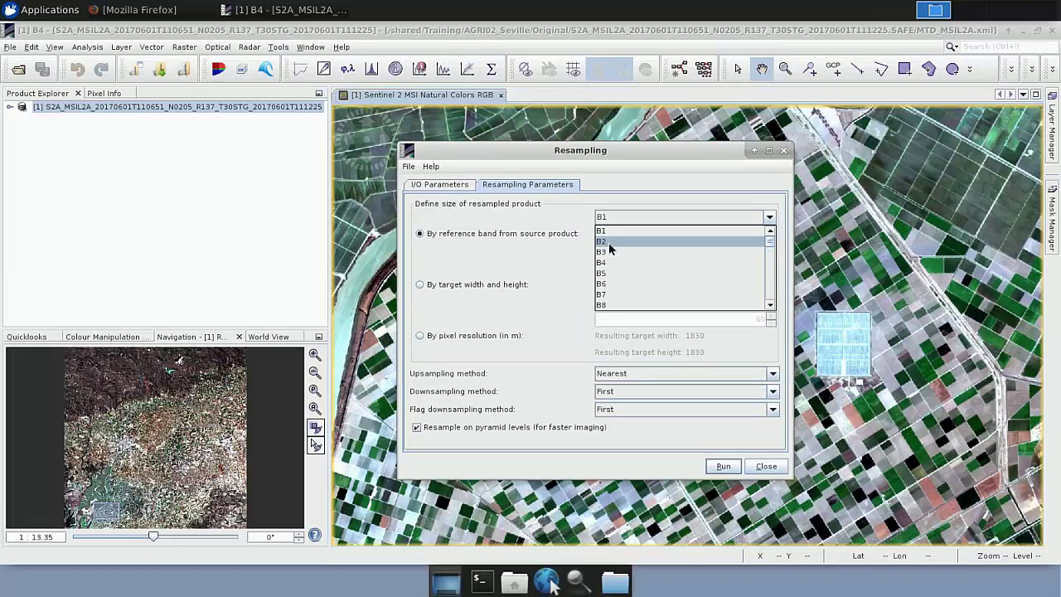
click(609, 242)
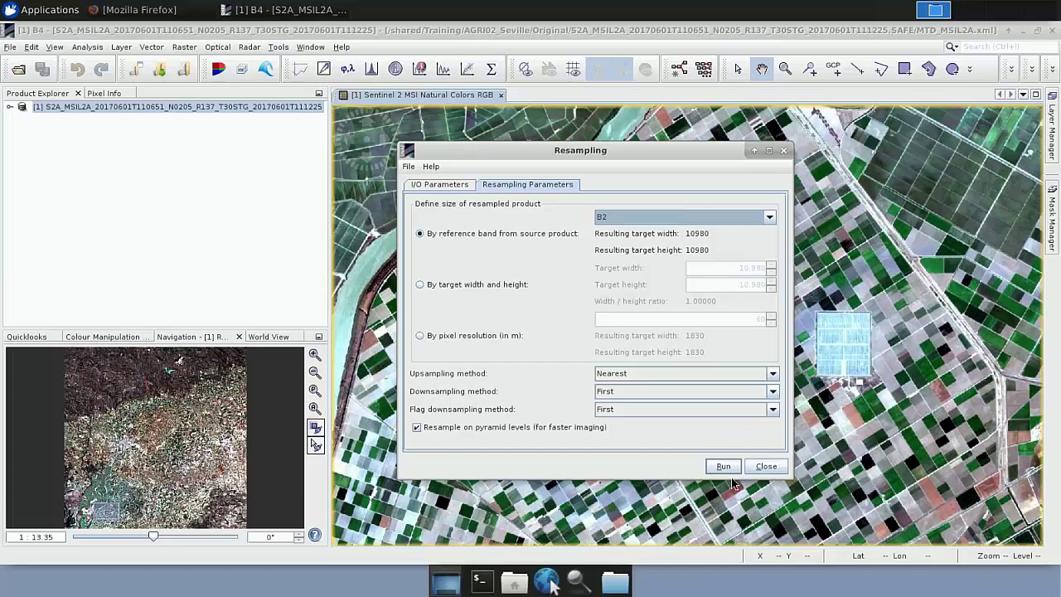
- Close the Resampling dialog without running it and open the already resampled Sentinel-2 product from the AGRI02_Seville/Processing folder
click(766, 466)
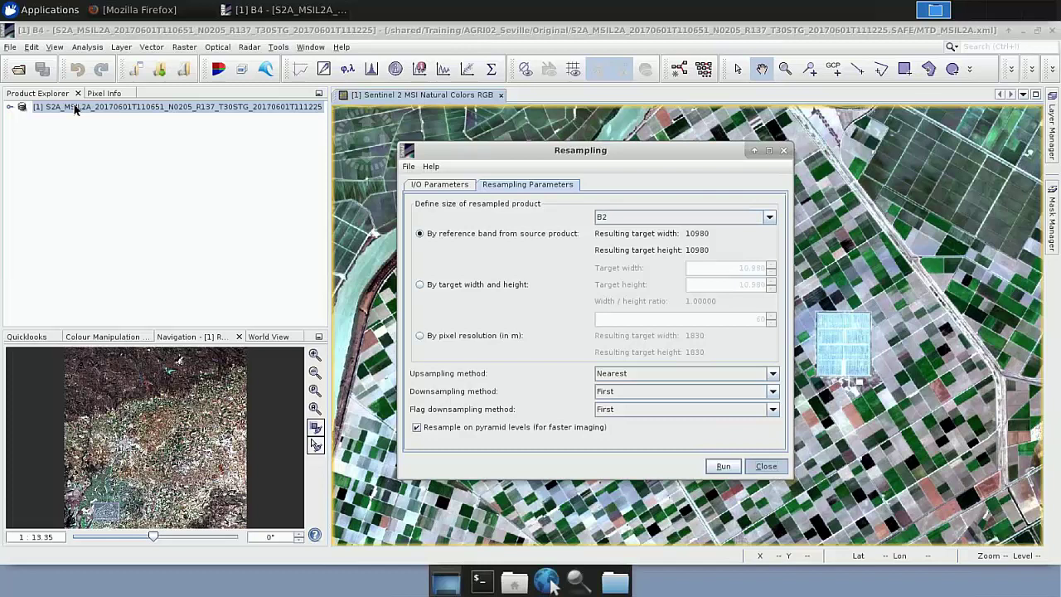
click(18, 68)
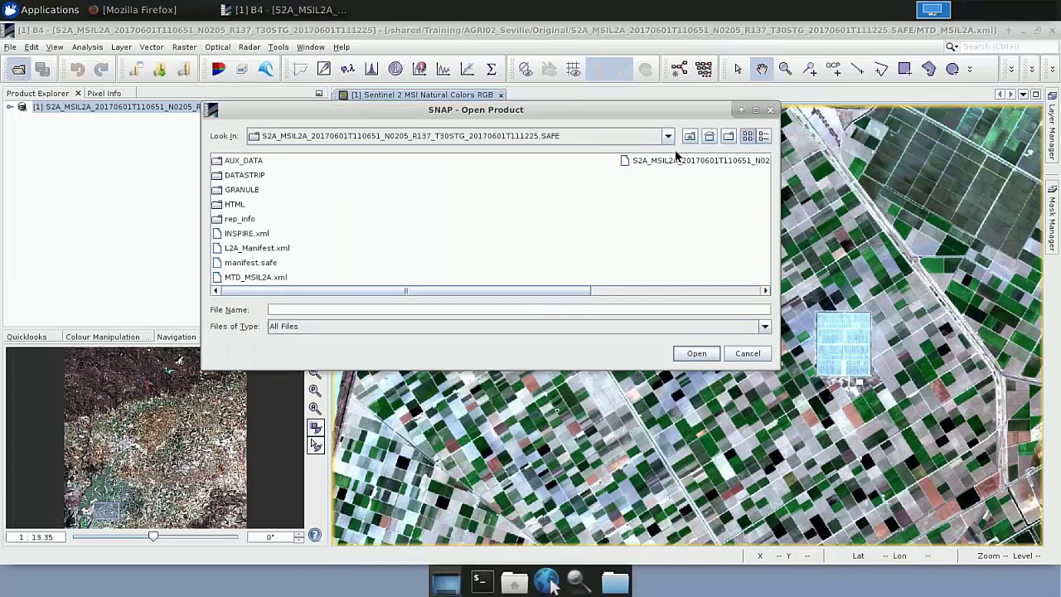
click(690, 138)
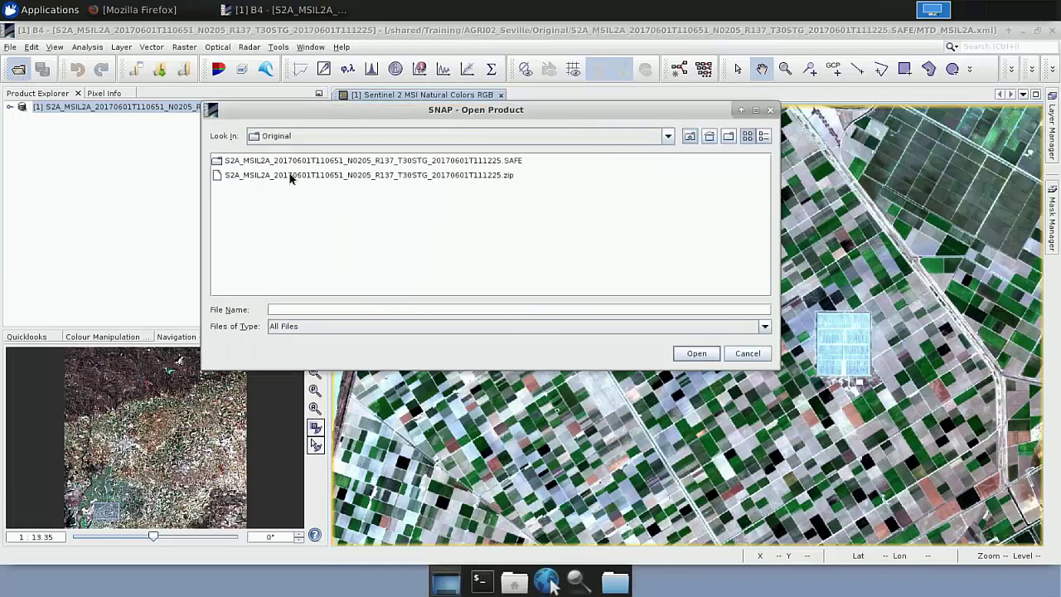
double_click(691, 137)
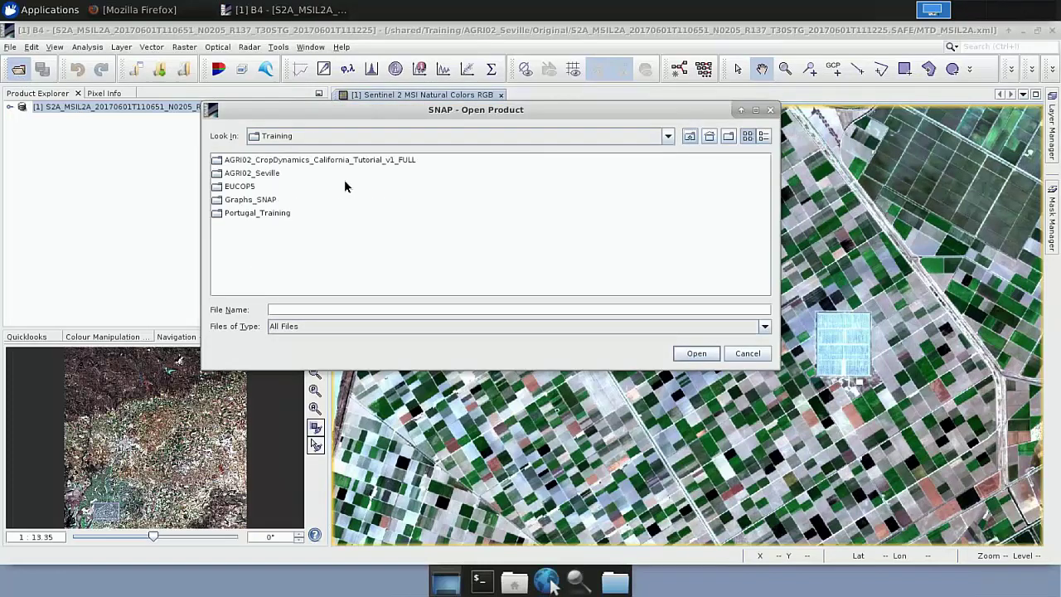
double_click(246, 176)
double_click(243, 189)
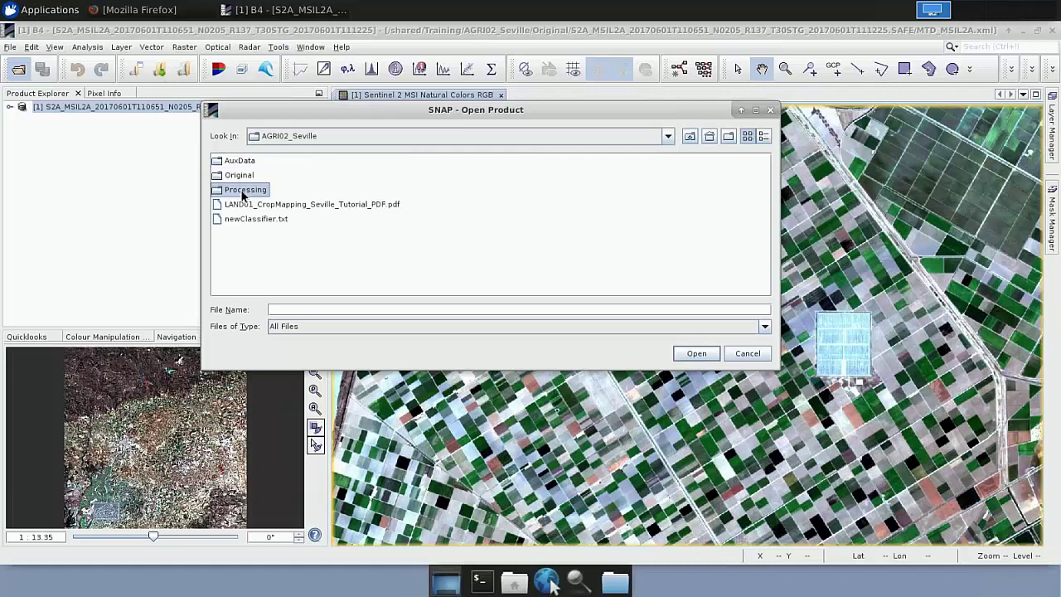
click(523, 190)
click(695, 354)
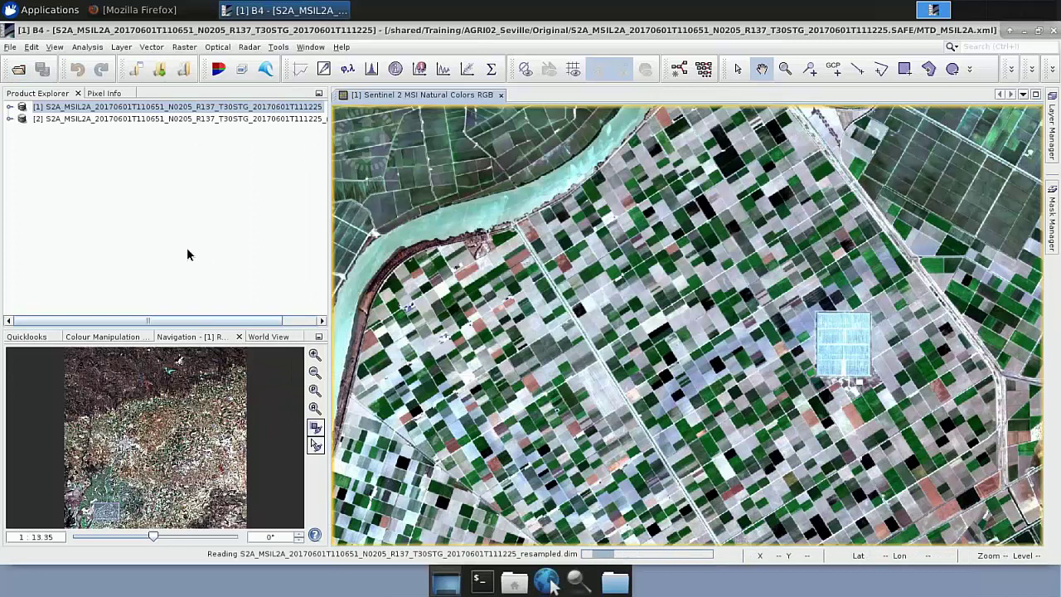
- Select the resampled product, widen the Product Explorer to fit its full name, and fit the whole scene in the image view
click(55, 121)
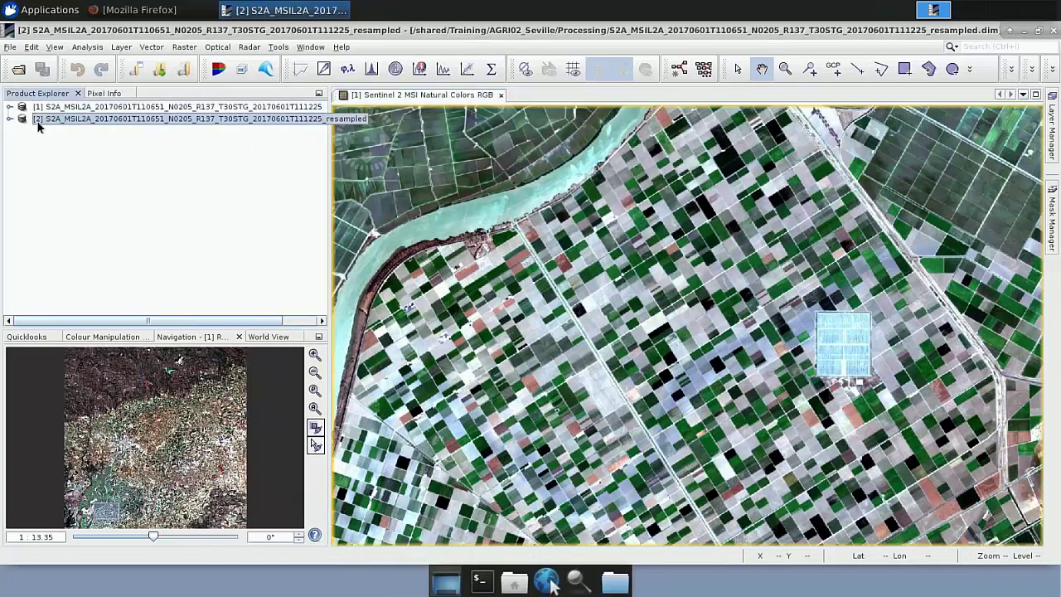
drag(204, 321, 239, 321)
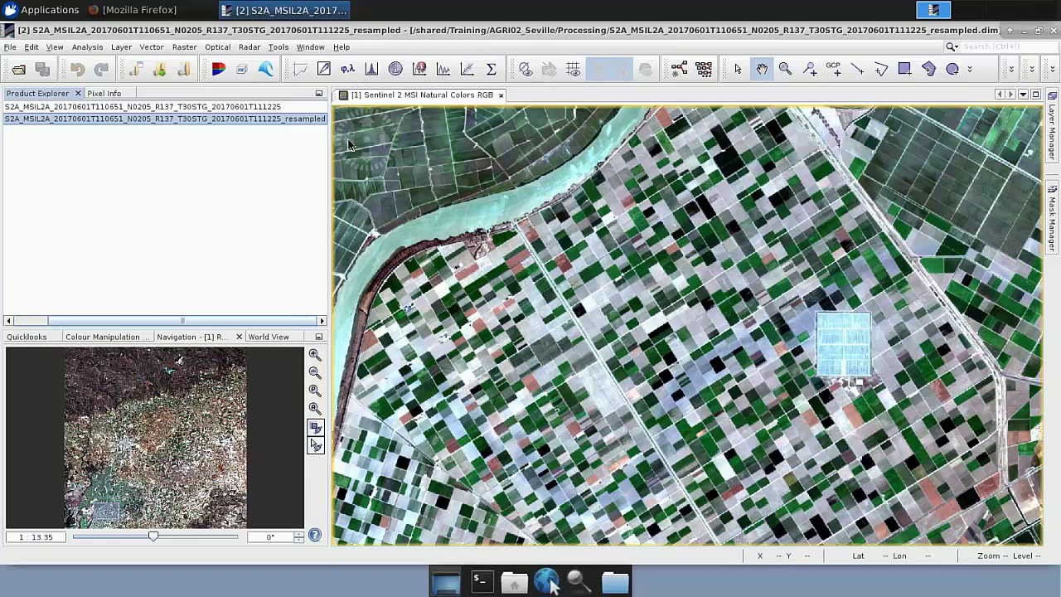
drag(330, 147, 378, 147)
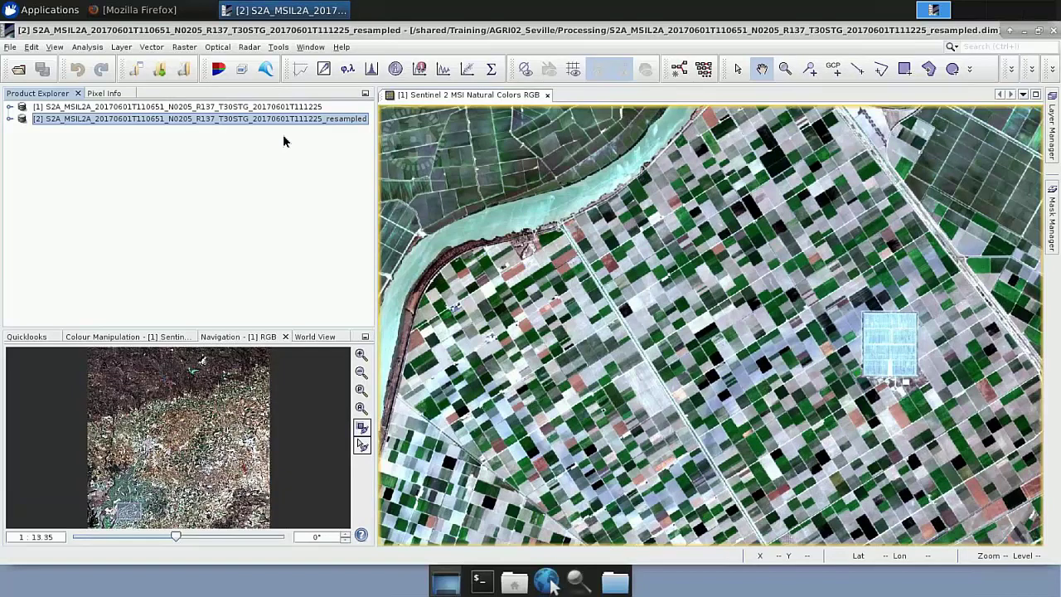
click(363, 411)
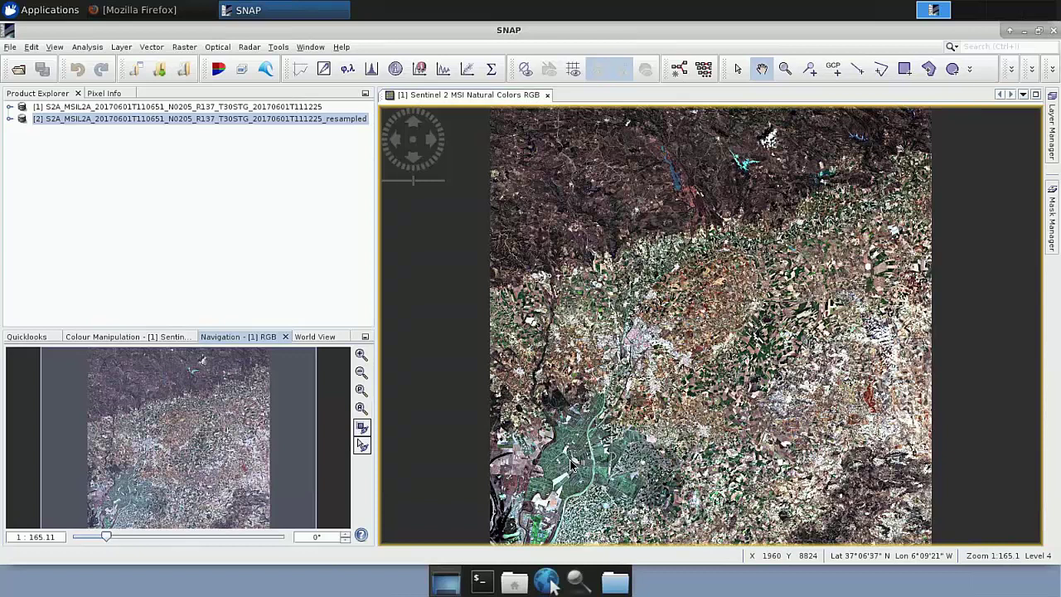
- Start a Subset of the resampled product and review its band and metadata options
click(184, 47)
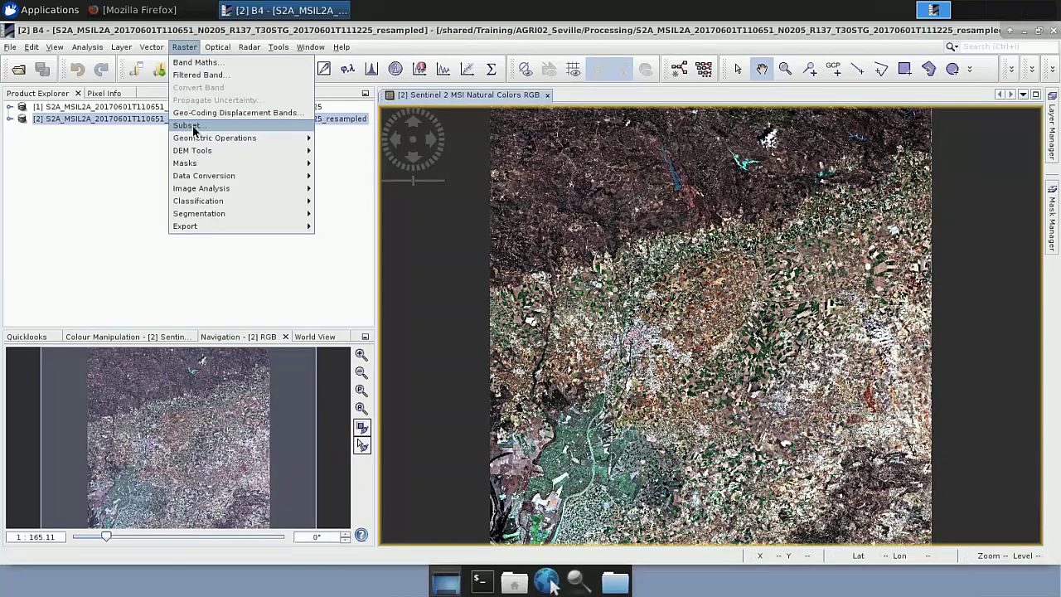
click(187, 125)
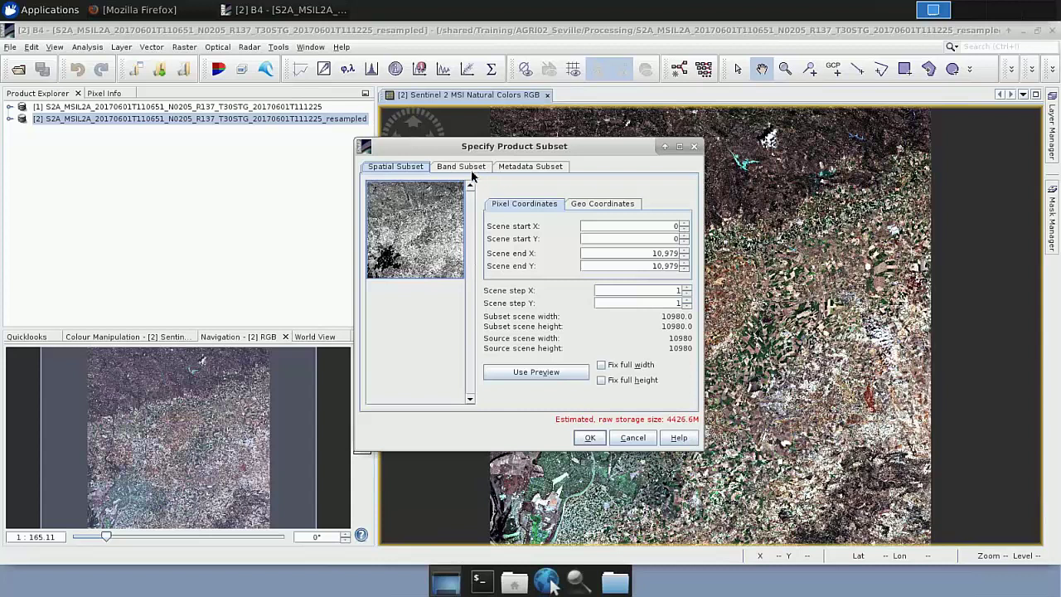
click(473, 170)
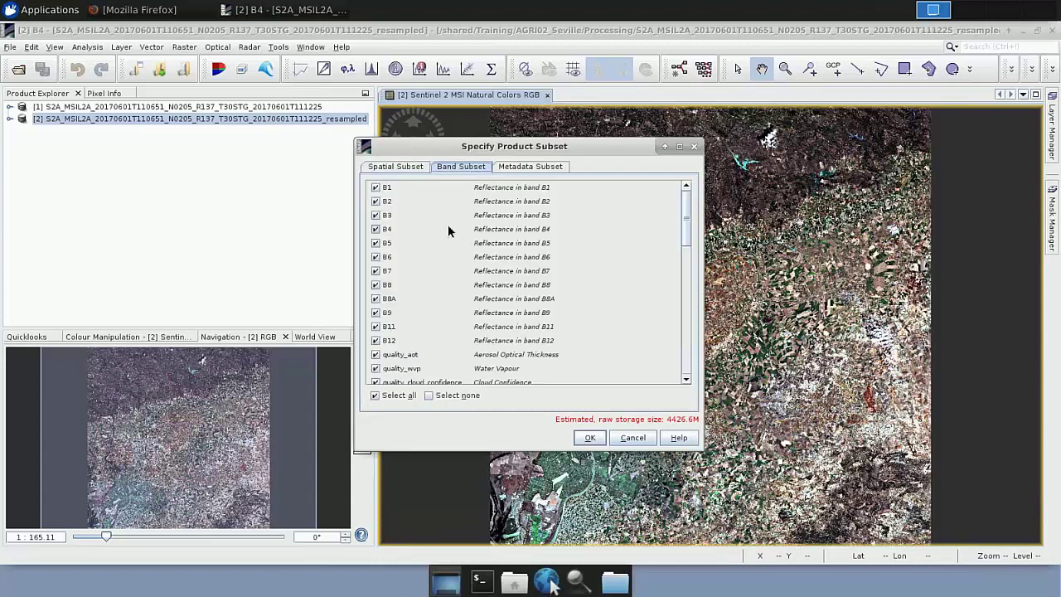
click(516, 170)
click(396, 170)
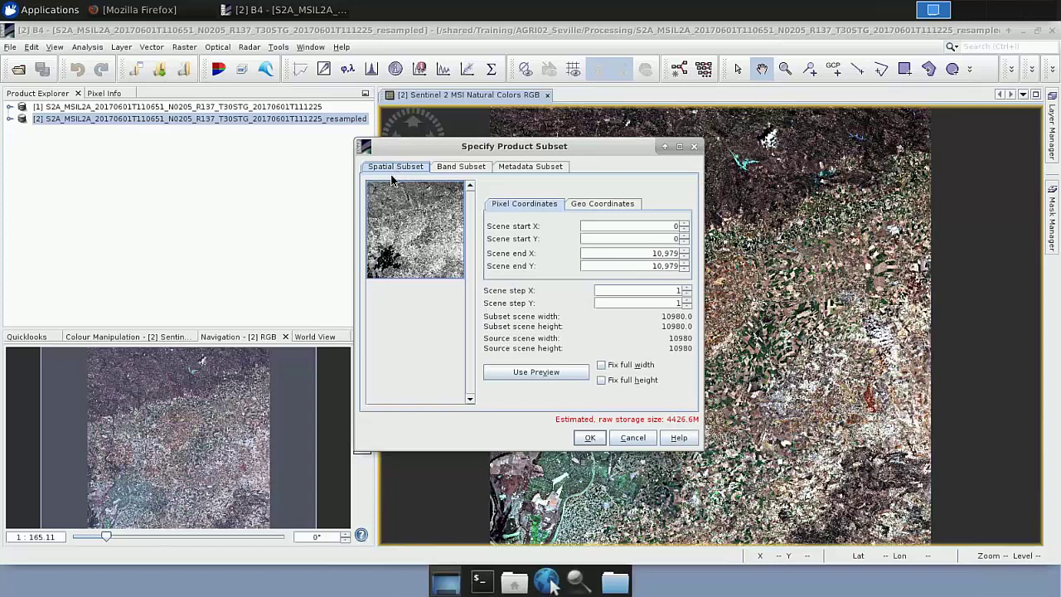
- Create a spatial subset of the scene's southwest corner with start X 0, start Y 7651, end Y 10979 and an adjusted end X
drag(382, 210, 417, 261)
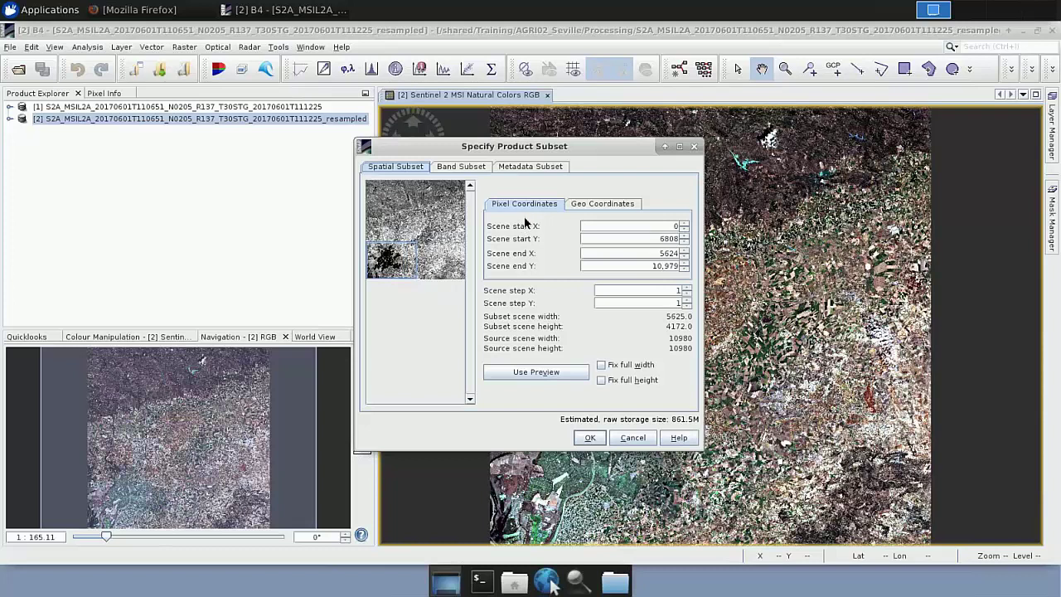
click(607, 205)
click(524, 207)
drag(661, 240, 690, 242)
text(7651)
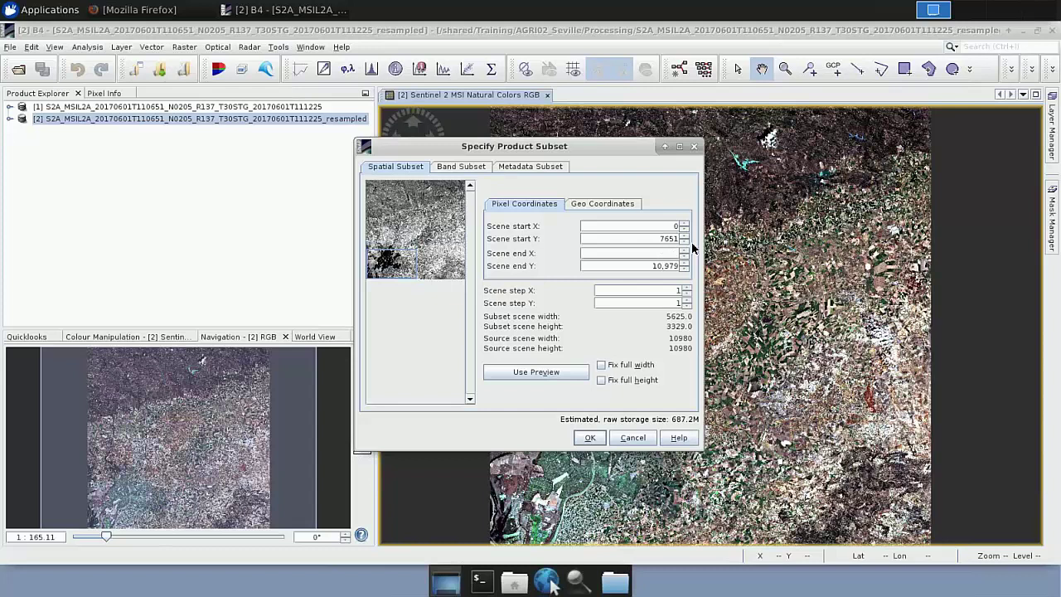
key(Tab)
text(10)
click(591, 437)
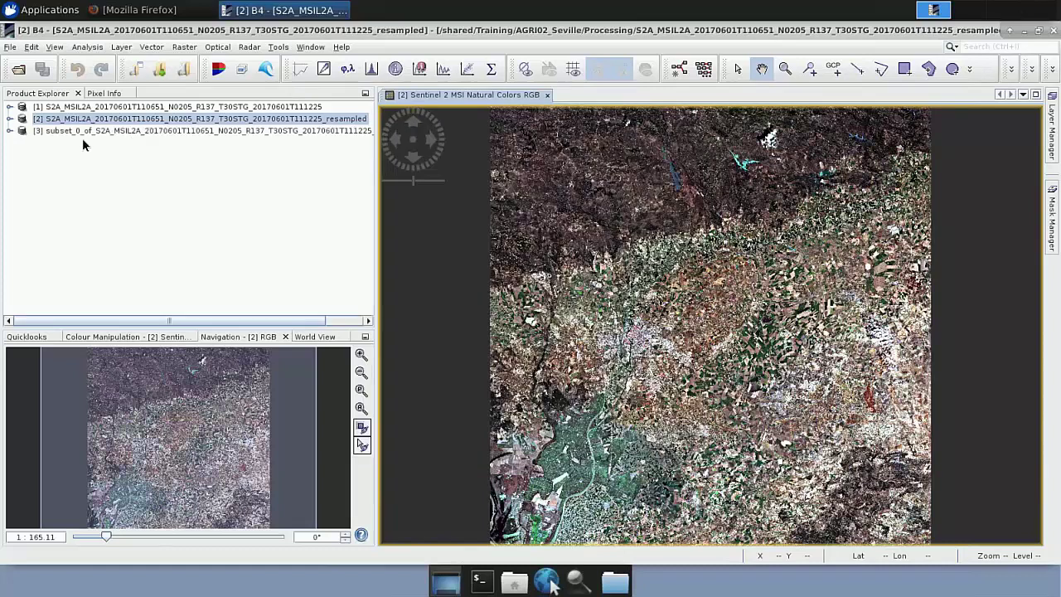
- Open the new subset product as an RGB image with the Sentinel 2 MSI Natural Colors profile (B4, B3, B2)
click(78, 134)
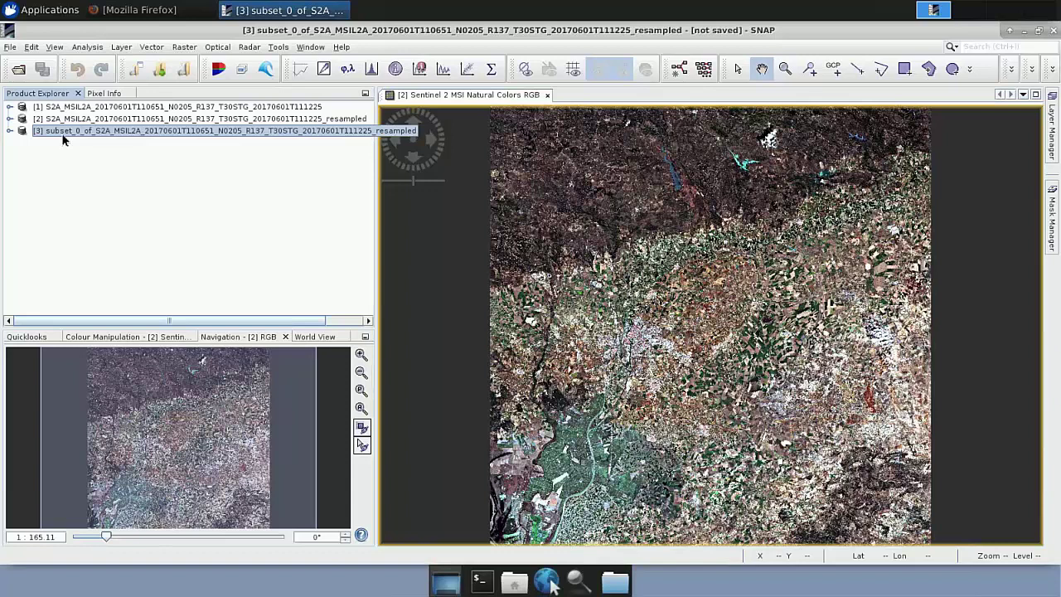
right_click(61, 133)
click(169, 196)
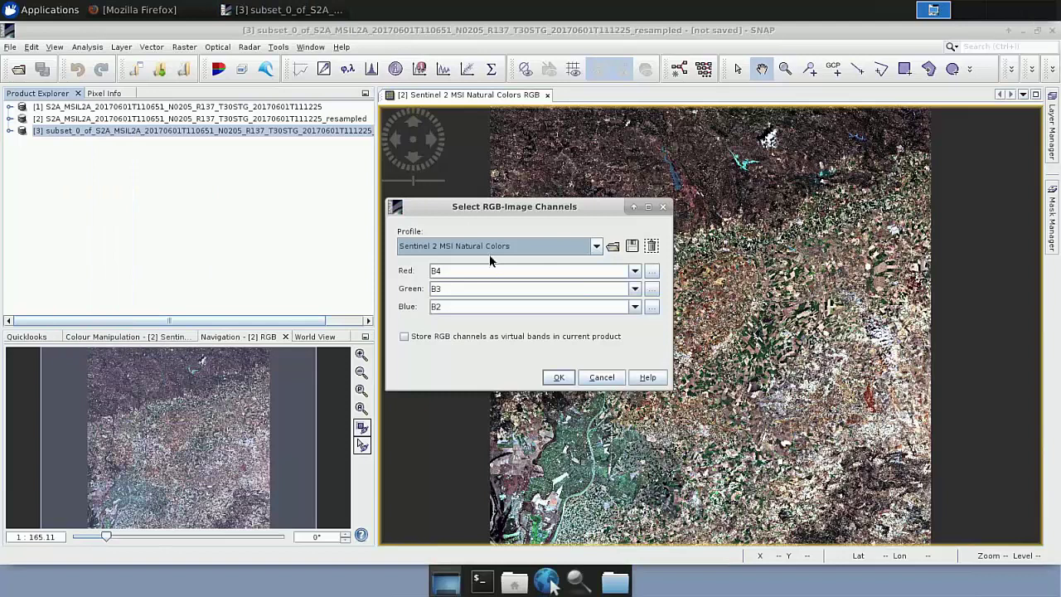
click(557, 378)
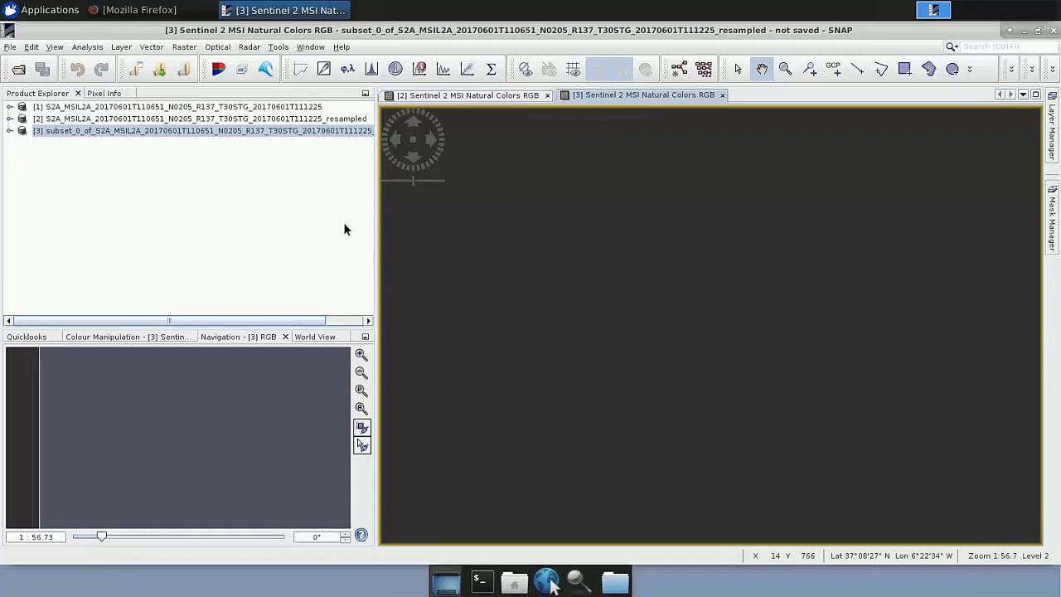
- Tile the resampled and subset RGB images side by side and zoom each view to its full extent
click(311, 47)
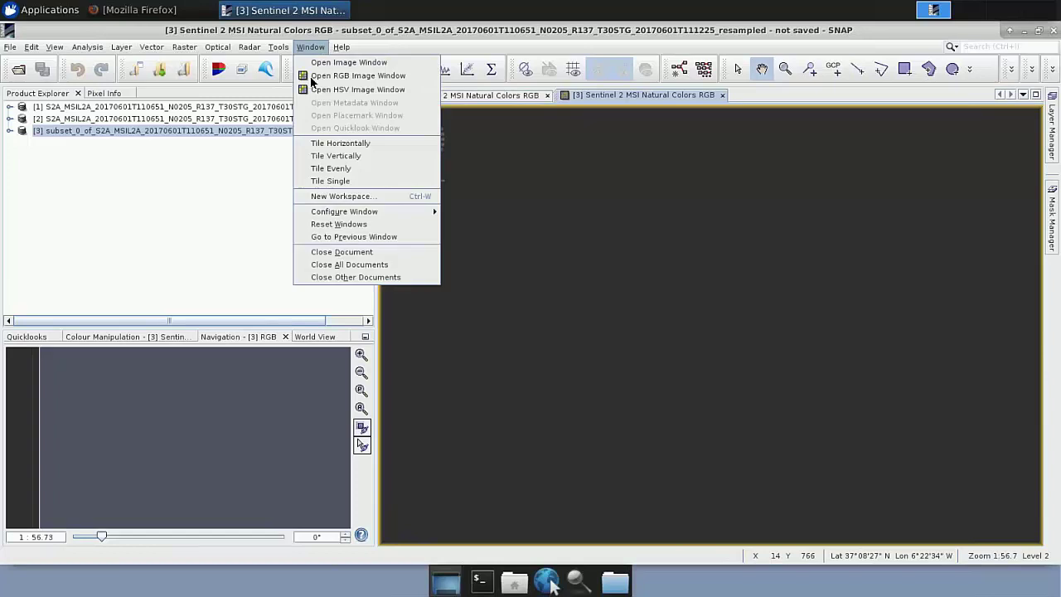
click(329, 144)
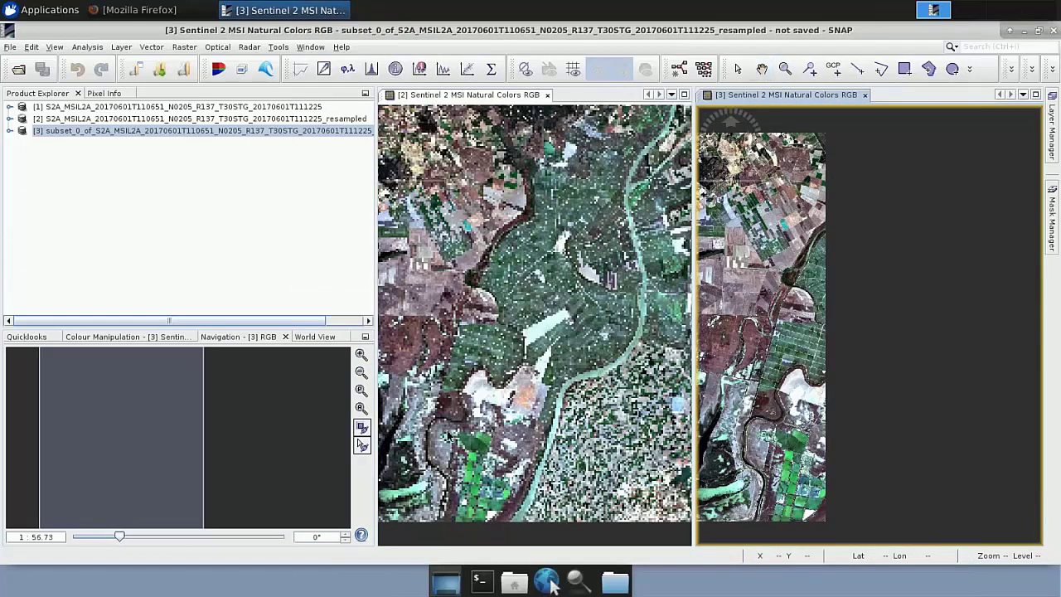
click(507, 96)
click(361, 408)
click(788, 96)
click(363, 409)
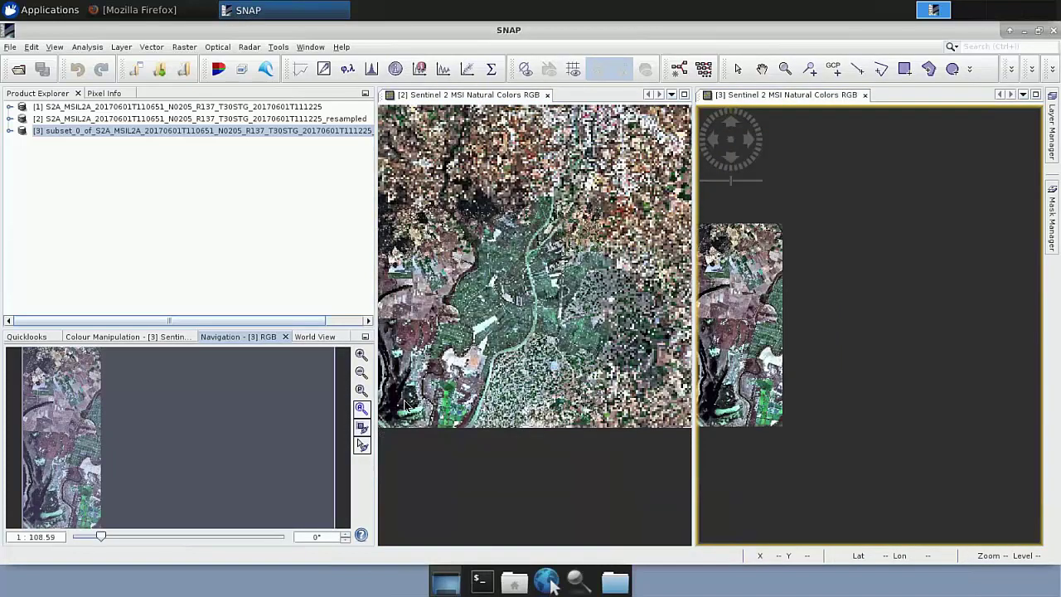
- Compare the coverage of the resampled and subset images, and close the resampled image's view
click(763, 69)
drag(615, 298, 620, 355)
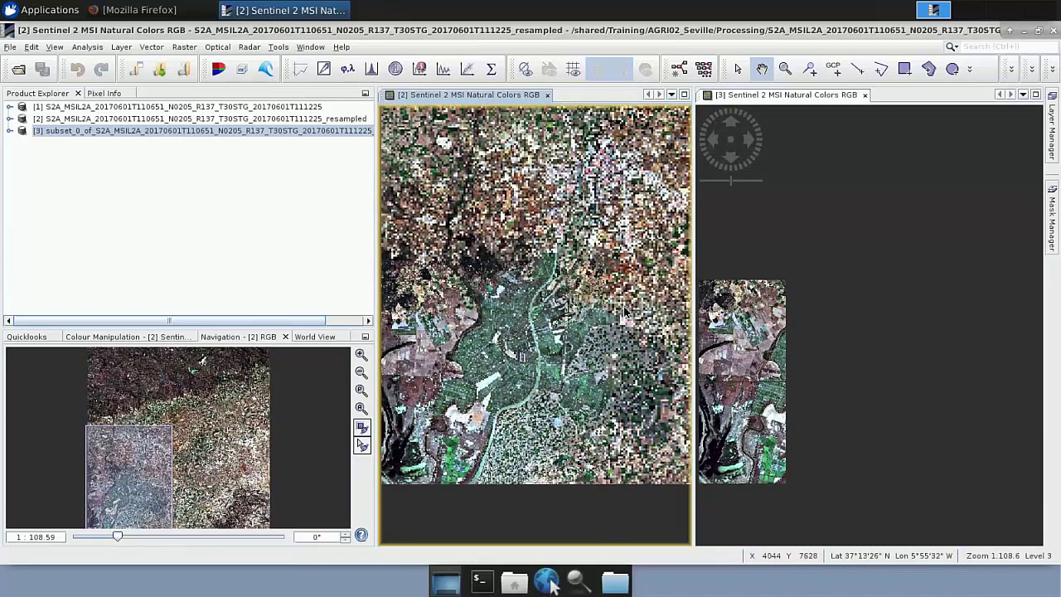
drag(631, 286, 589, 341)
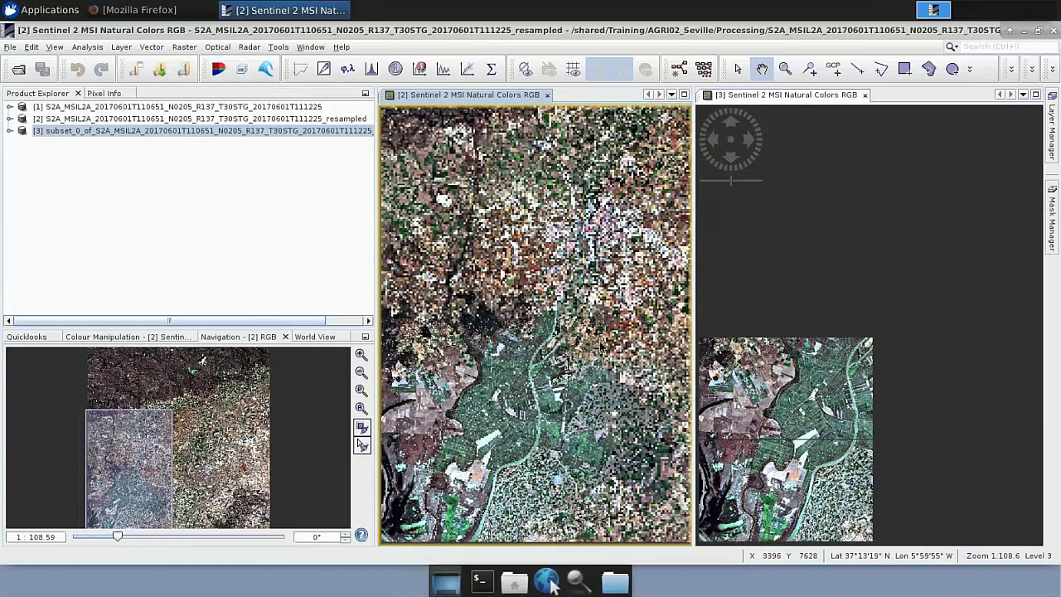
click(548, 95)
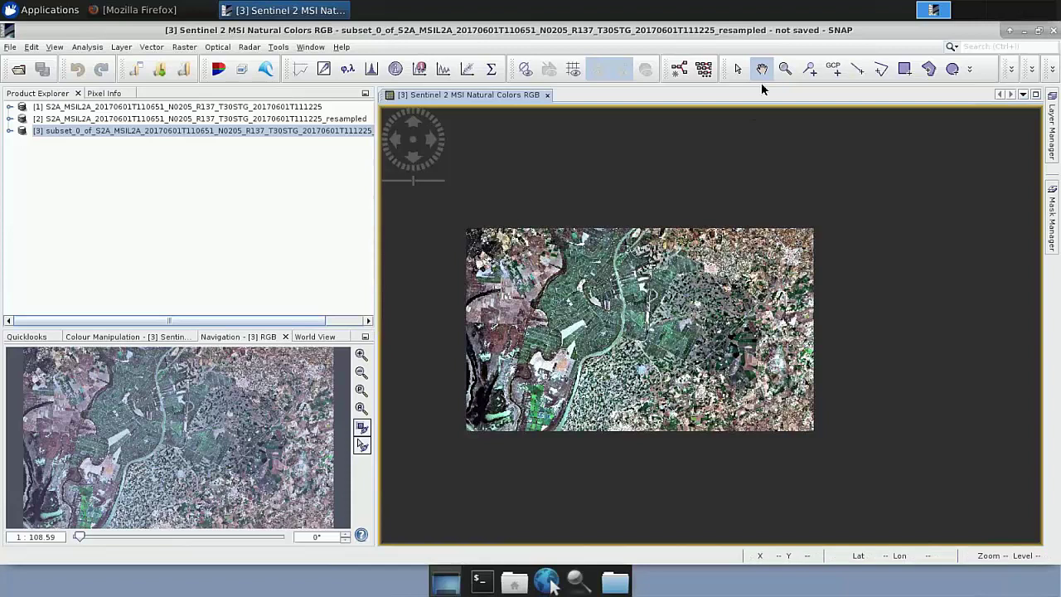
- Inspect the river and the adjoining crop fields of the subset image in close-up
click(785, 70)
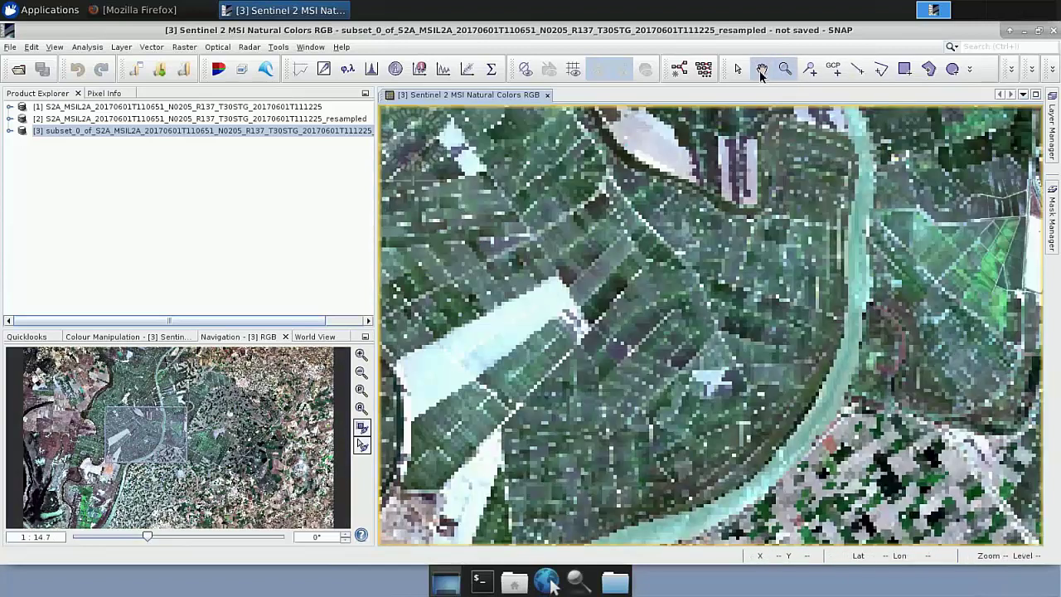
click(762, 71)
drag(711, 331, 703, 322)
click(786, 70)
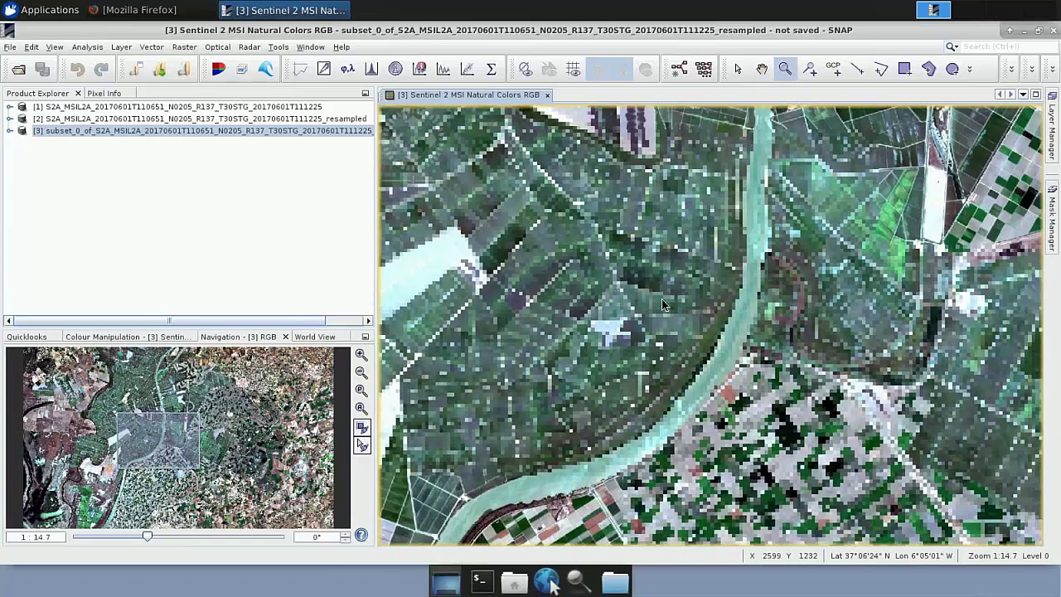
click(743, 391)
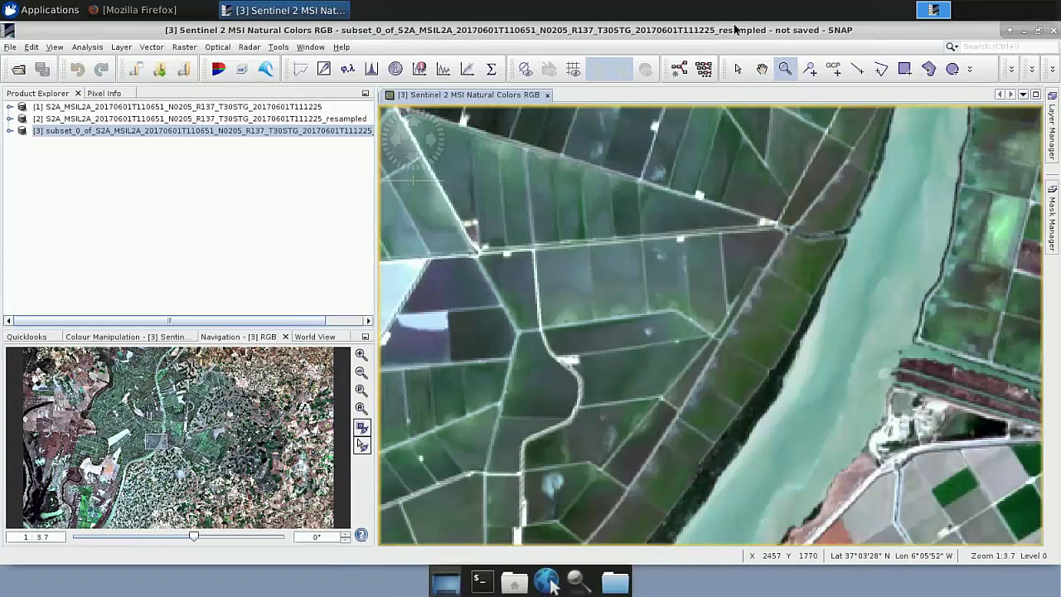
click(762, 70)
drag(769, 261, 609, 233)
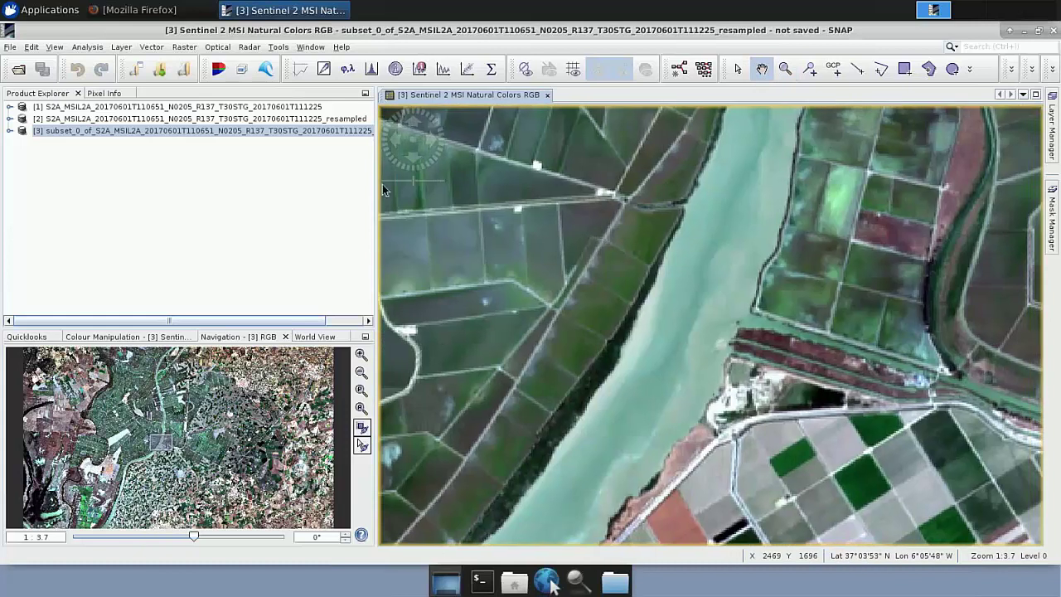
- Expand the subset product in the Product Explorer and list the contents of its Vector Data folder
click(11, 135)
click(74, 166)
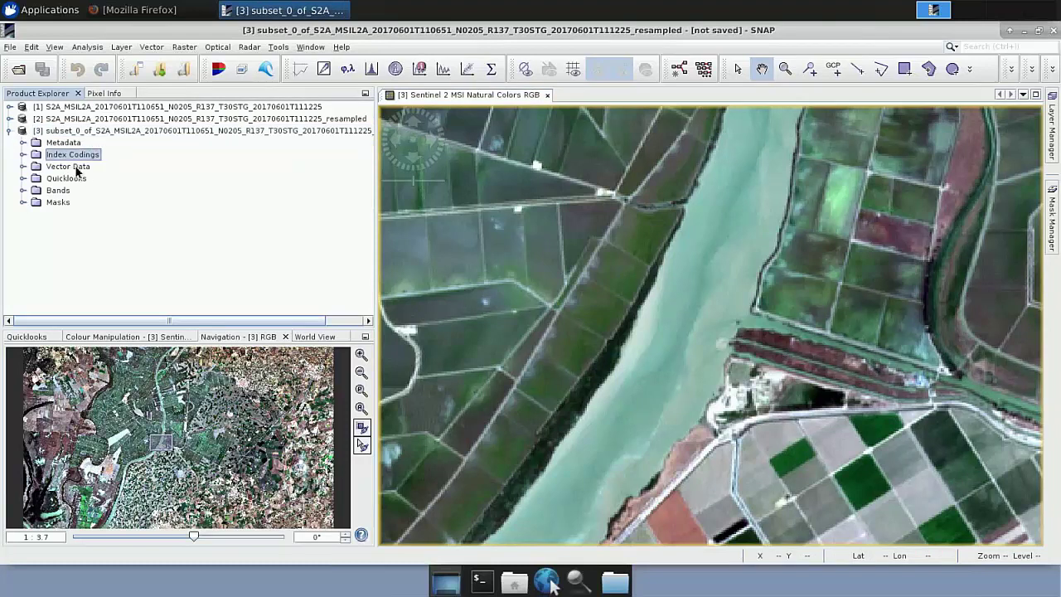
click(23, 166)
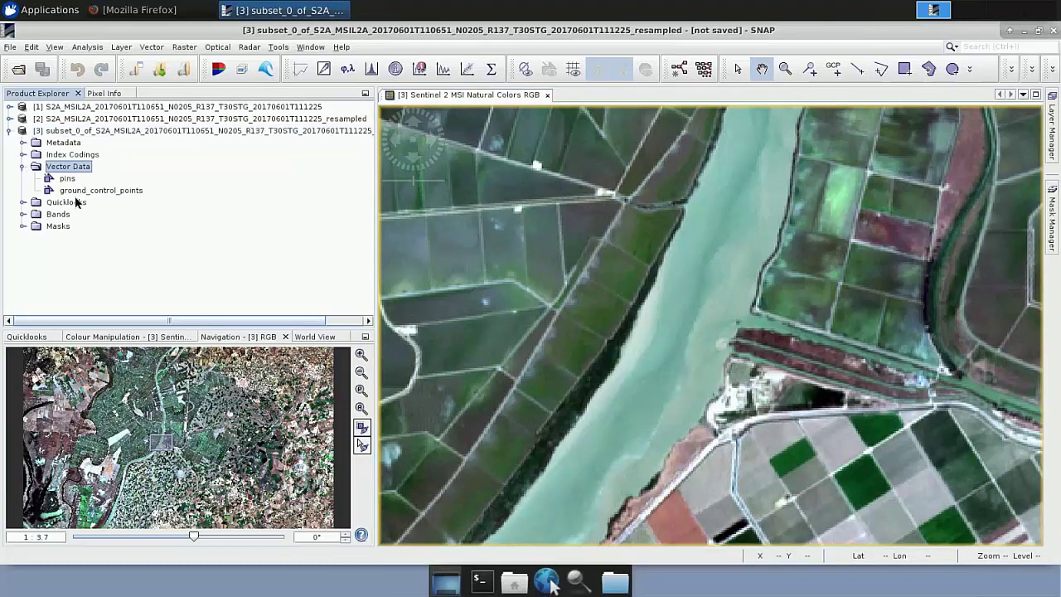
- Create a vector data container named Water in the subset product and select it
click(158, 47)
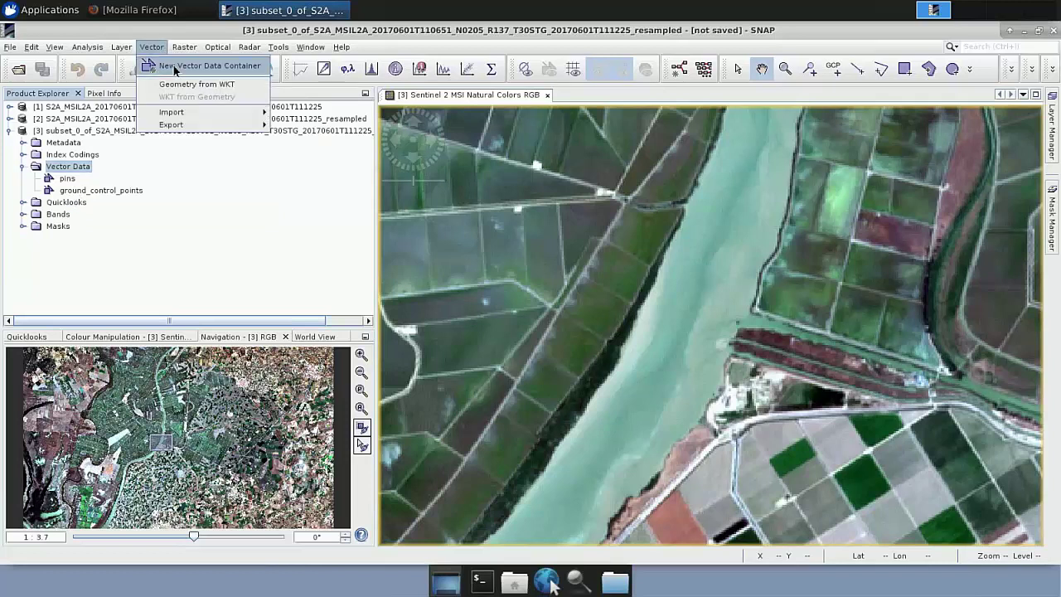
click(175, 66)
key(BackSpace)
key(BackSpace)
key(BackSpace)
key(BackSpace)
key(BackSpace)
key(BackSpace)
key(BackSpace)
key(BackSpace)
key(BackSpace)
key(BackSpace)
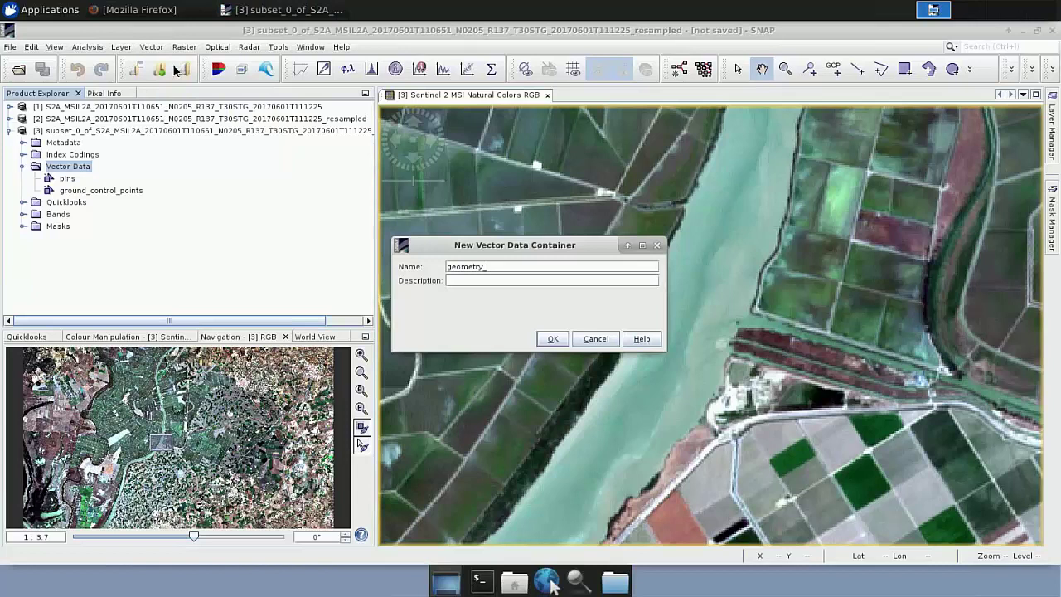
text(Water)
click(553, 339)
click(69, 203)
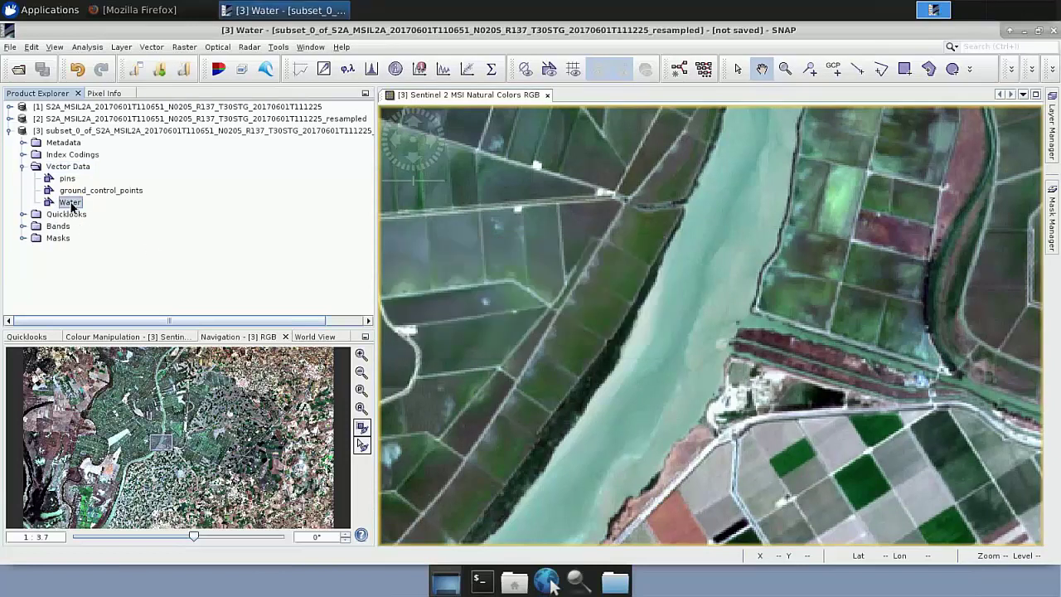
- View the Water container's attribute table, close it, and draw a four-sided water polygon inside the river north-west of the riverside buildings
double_click(69, 204)
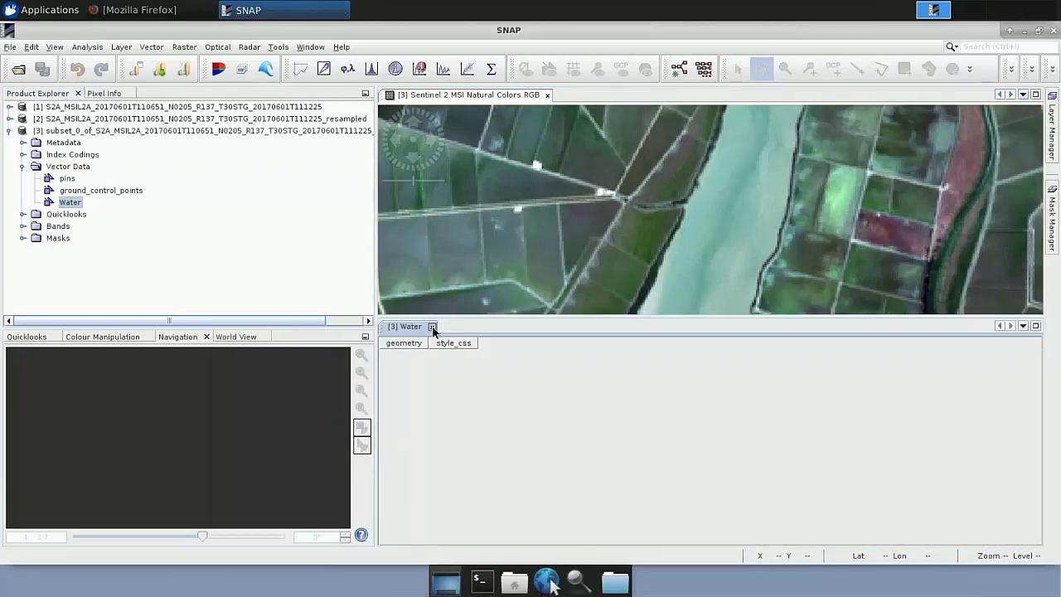
click(432, 327)
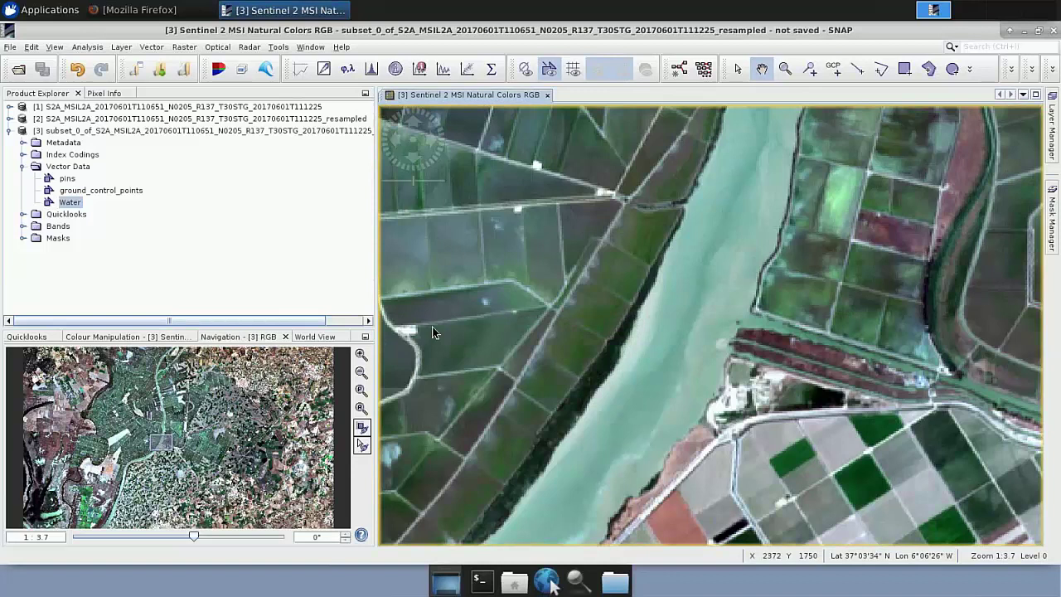
click(931, 72)
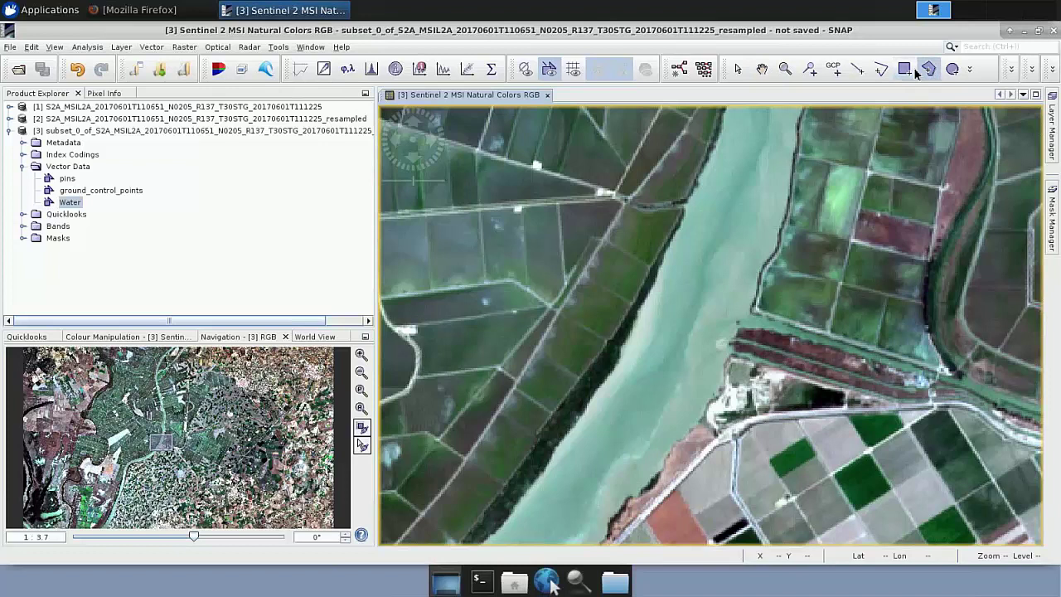
click(676, 249)
click(734, 264)
double_click(685, 406)
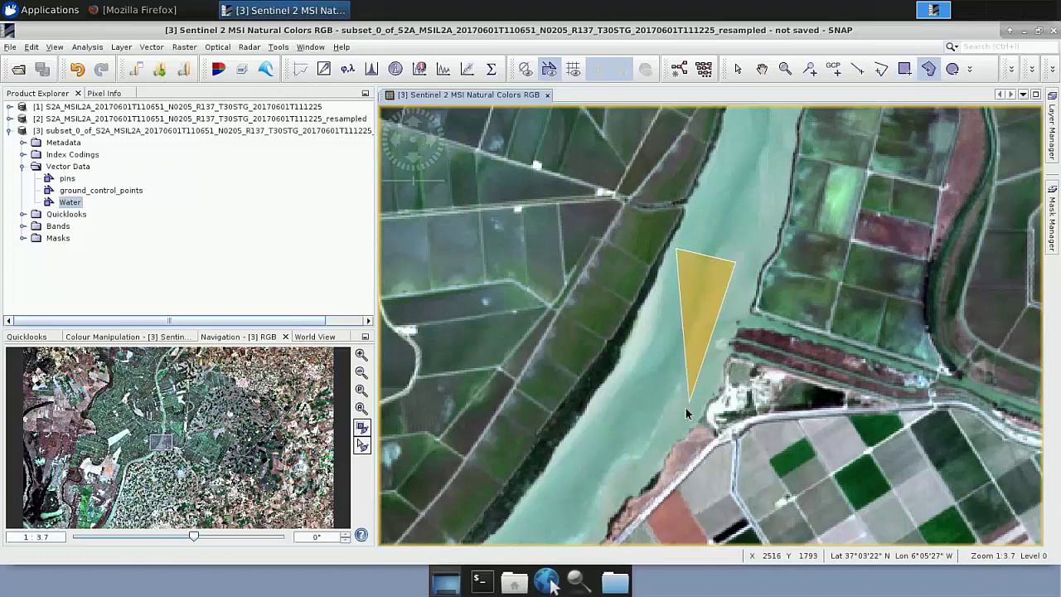
double_click(601, 415)
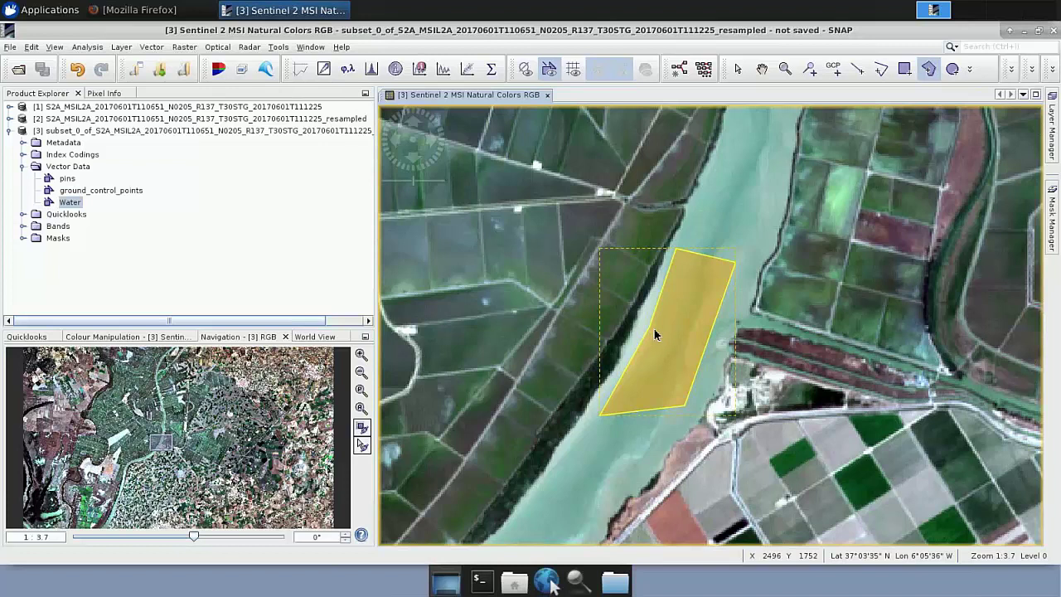
- Check the polygon record in the Water container's table, and draw a second four-sided water polygon farther downstream in the river
double_click(49, 206)
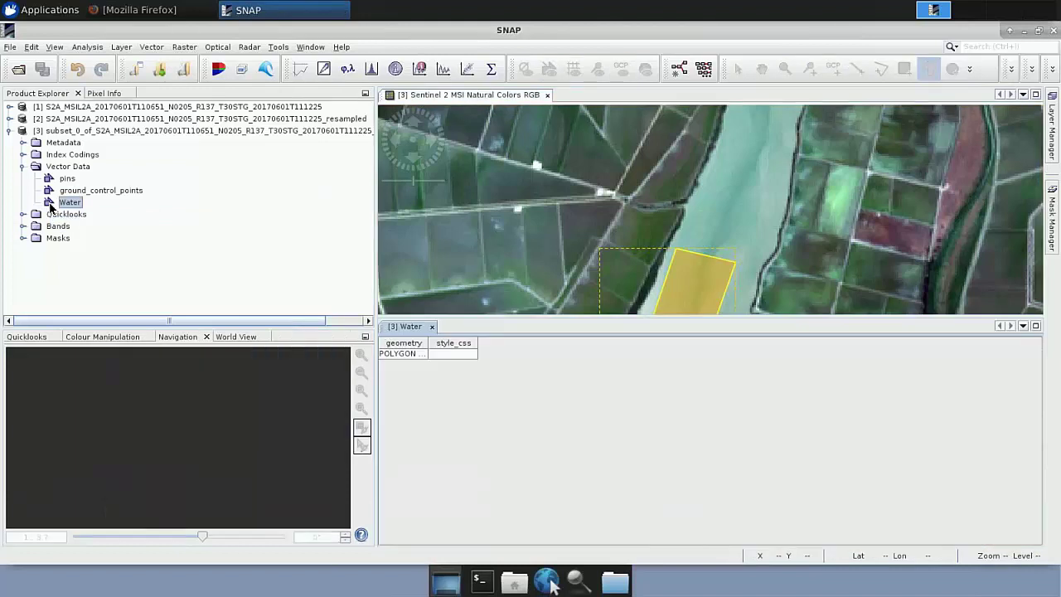
drag(428, 351, 753, 343)
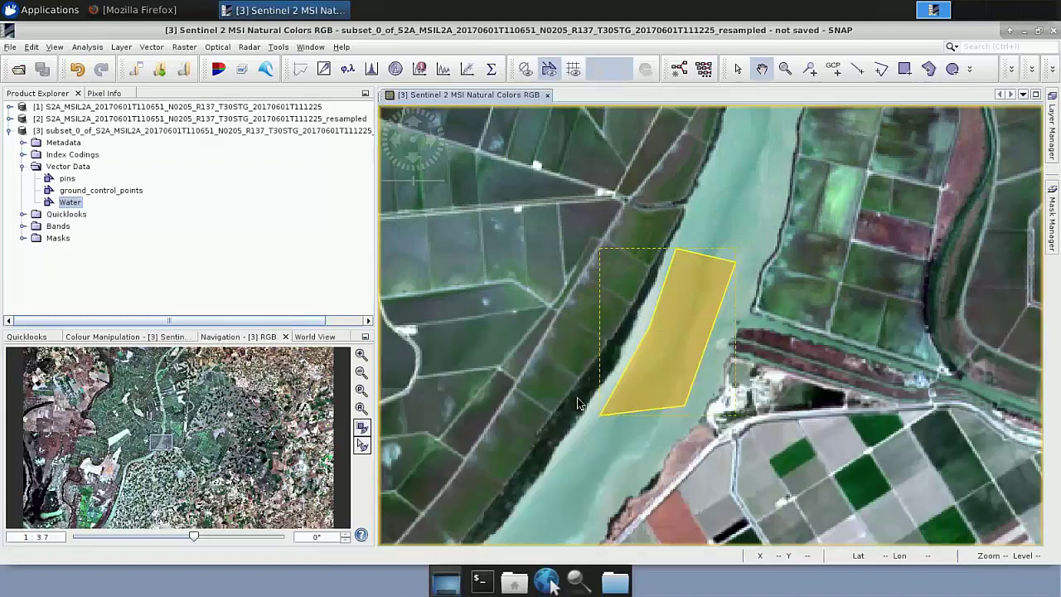
scroll(526, 436, up, 3)
scroll(526, 436, down, 3)
drag(525, 435, 731, 172)
click(508, 381)
click(517, 412)
double_click(609, 370)
double_click(619, 343)
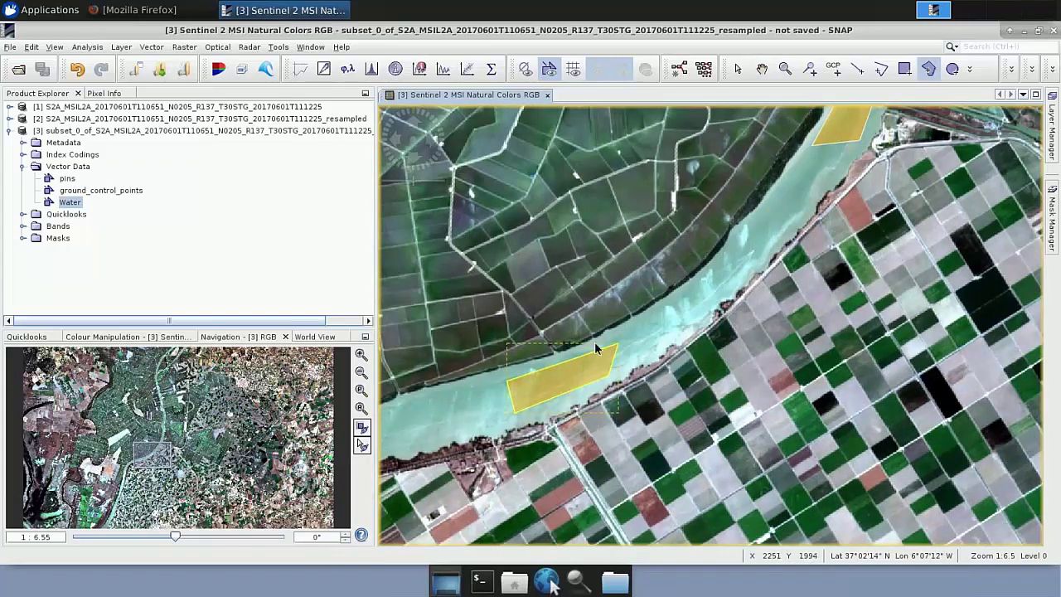
- Create a new vector data container named rice in the subset product
click(152, 47)
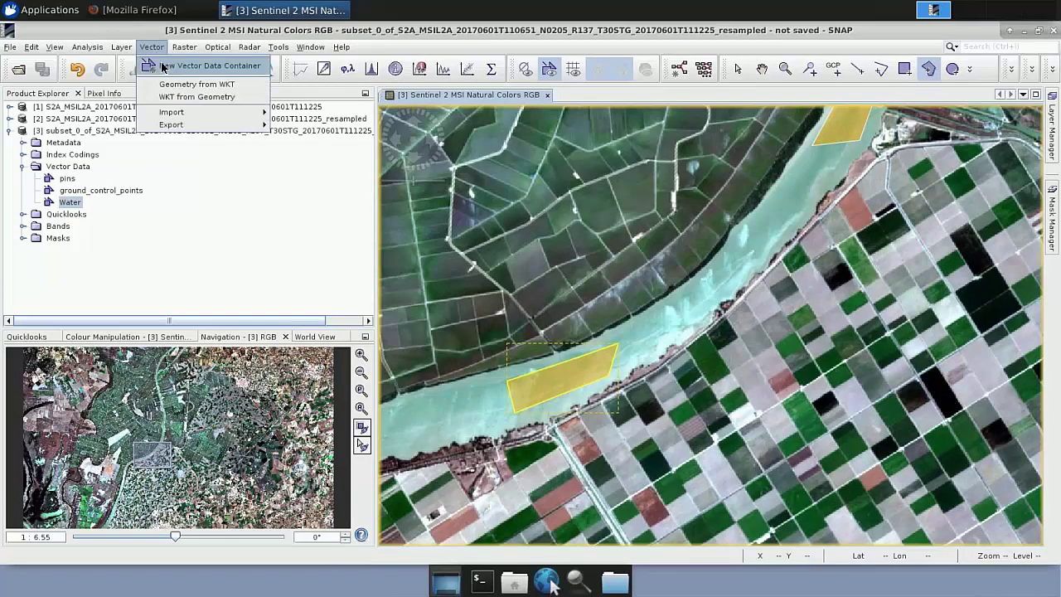
click(228, 70)
key(shift+Home)
text(r)
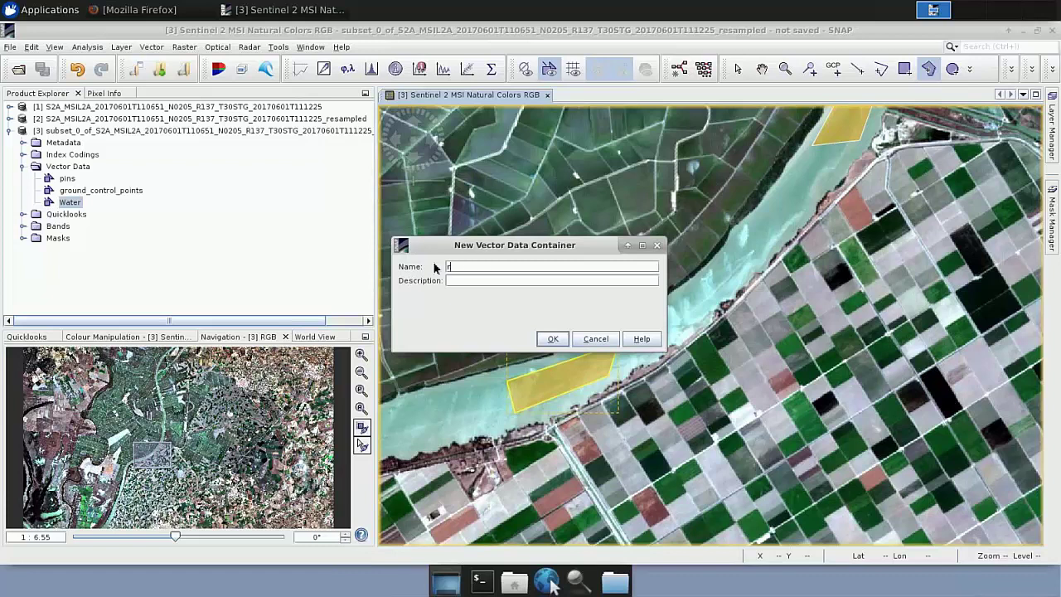
text(ice)
click(551, 338)
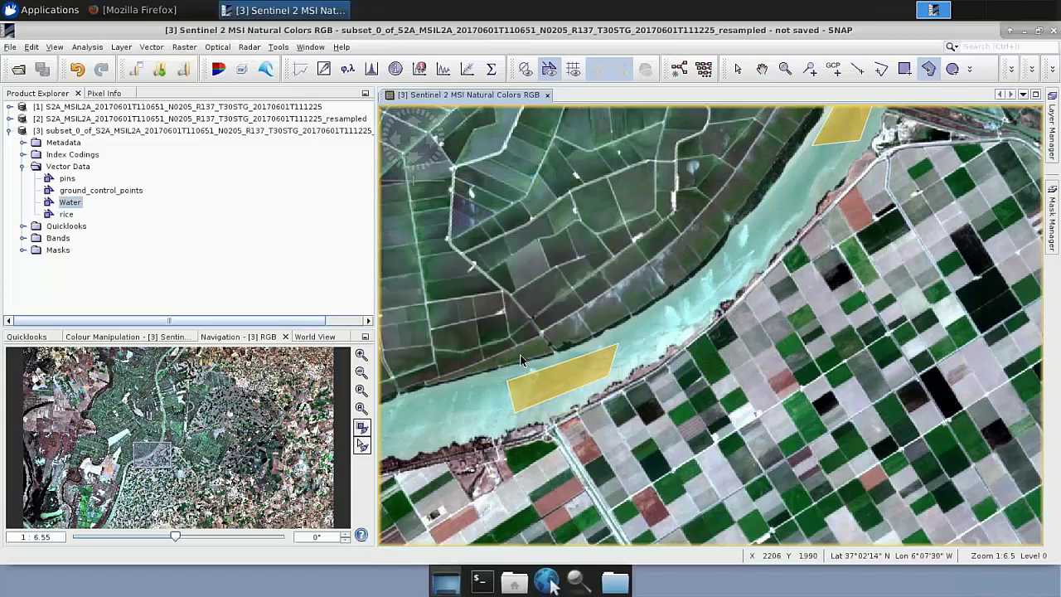
- Select the rice container and draw a polygon for it over a field in the rice area north-west of the river
click(70, 215)
click(763, 69)
mouse_move(707, 232)
mouse_down()
mouse_move(732, 290)
mouse_move(779, 292)
mouse_up()
click(929, 69)
click(465, 187)
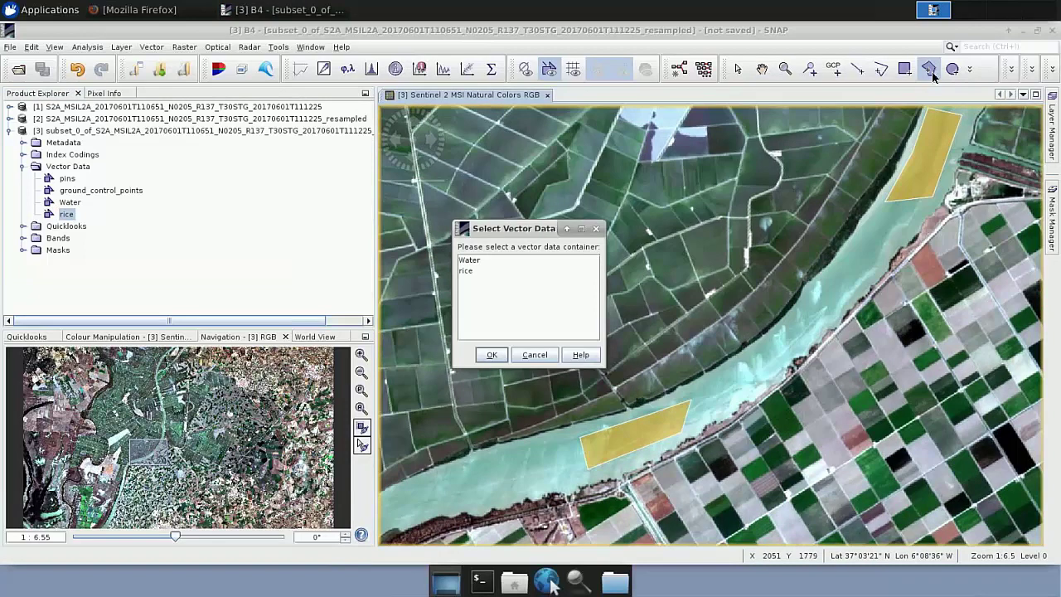
click(468, 272)
click(492, 355)
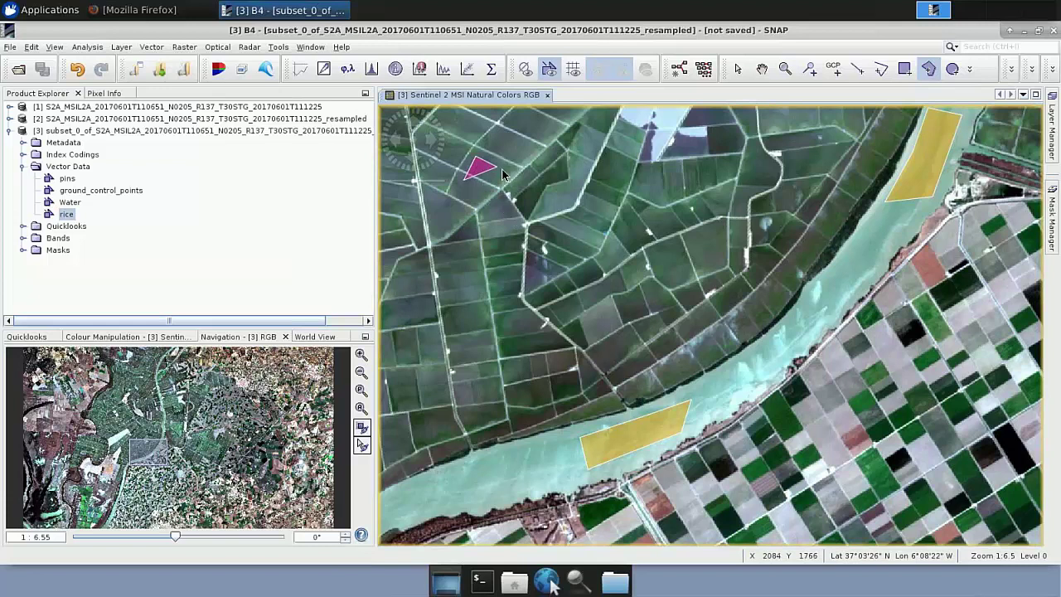
click(505, 173)
double_click(478, 197)
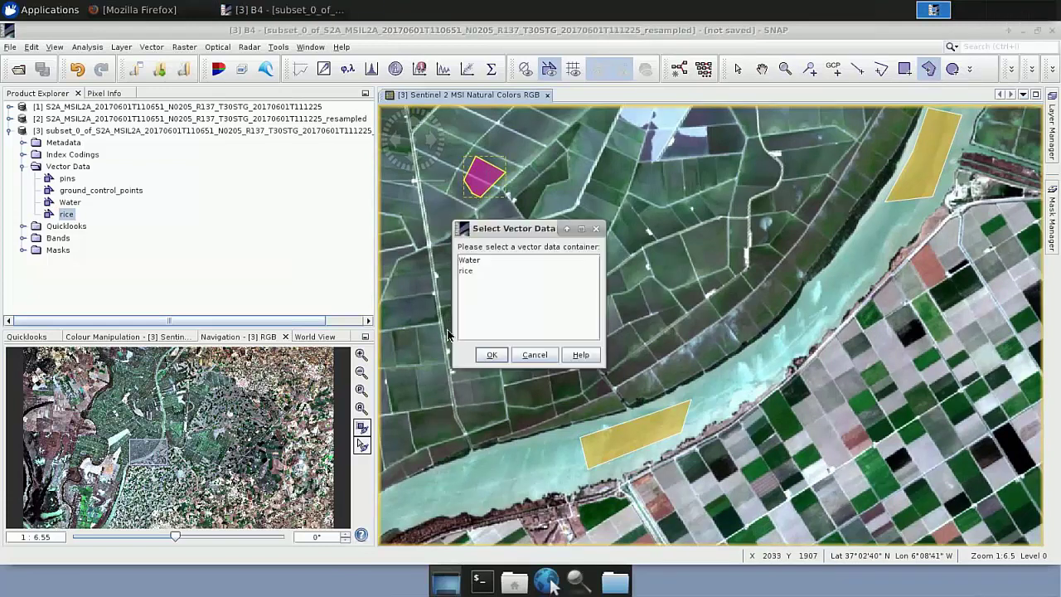
- Draw a second polygon in the rice container over a small field south of the first rice polygon
click(466, 271)
click(488, 355)
click(479, 325)
double_click(483, 315)
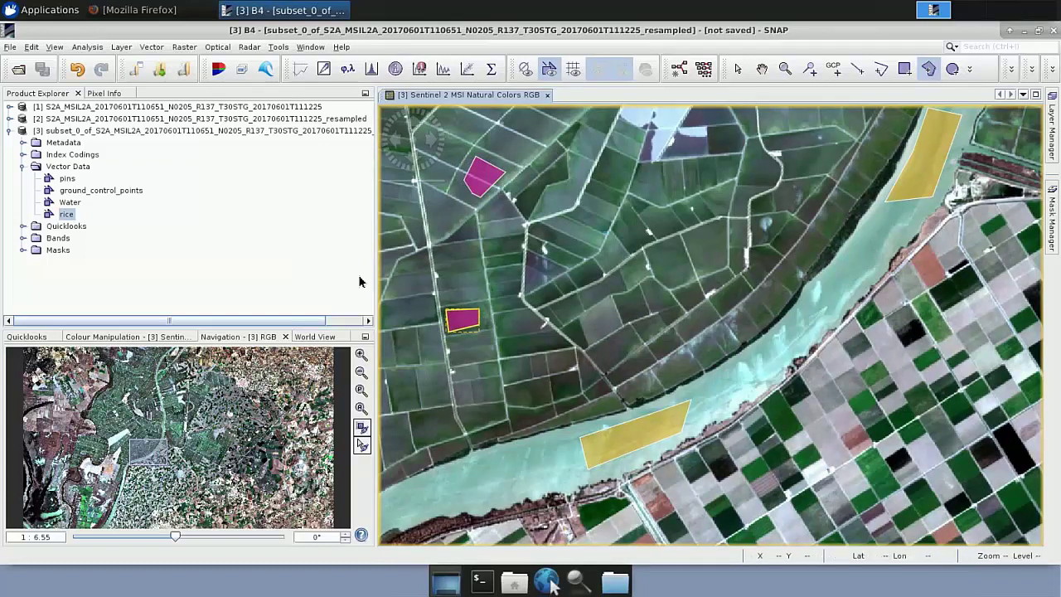
- Delete the rice container from the subset product's vector data
right_click(81, 216)
click(102, 288)
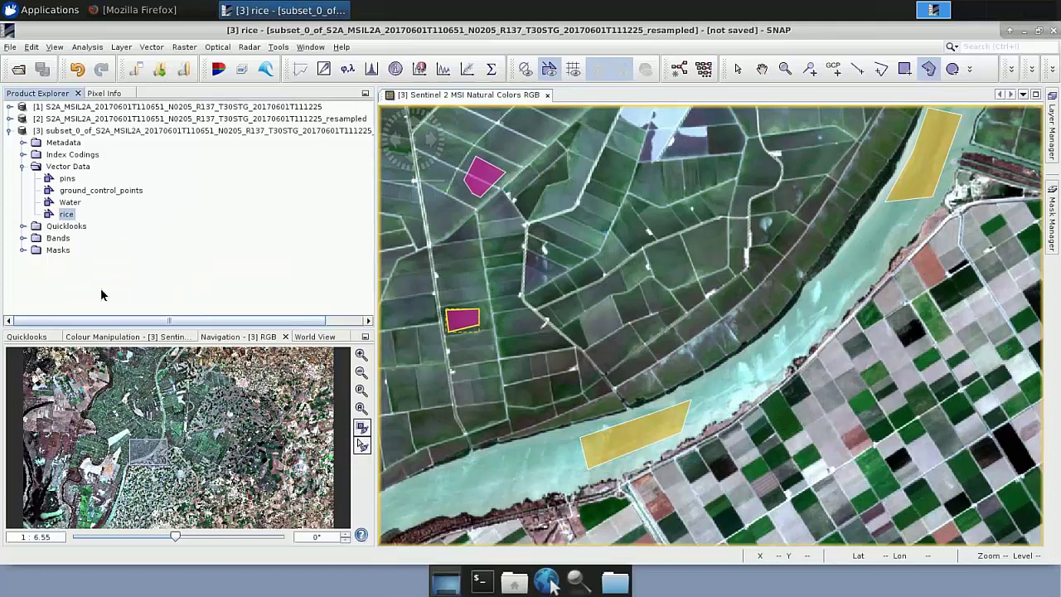
click(555, 321)
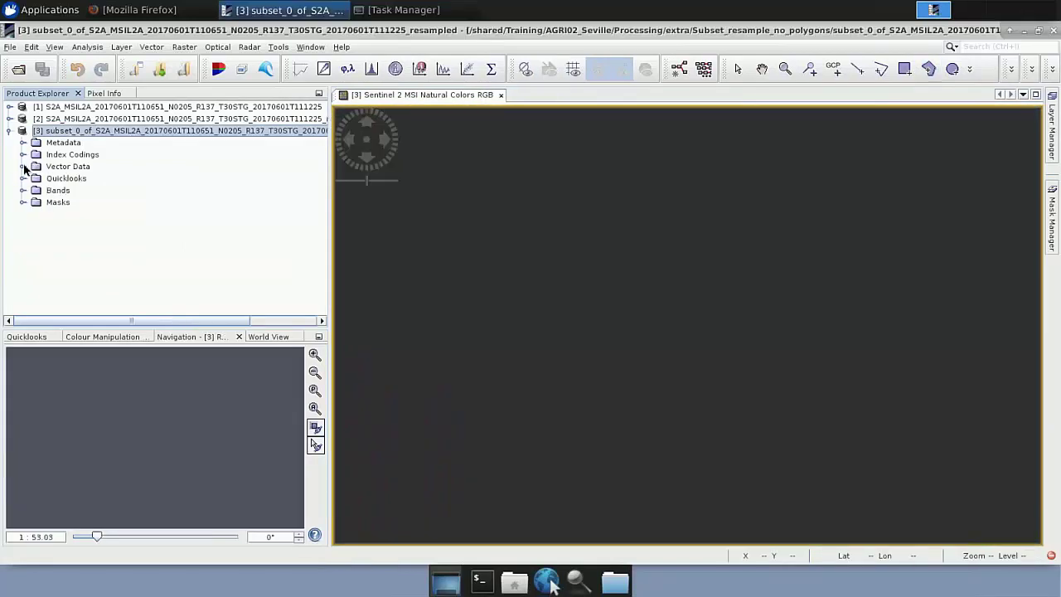
- Select all ESRI shapefiles from Bare_soil.shp to Wheat.shp in shared/Training/AGRI02_Seville/AuxData for import into the subset product
click(150, 47)
mouse_move(172, 112)
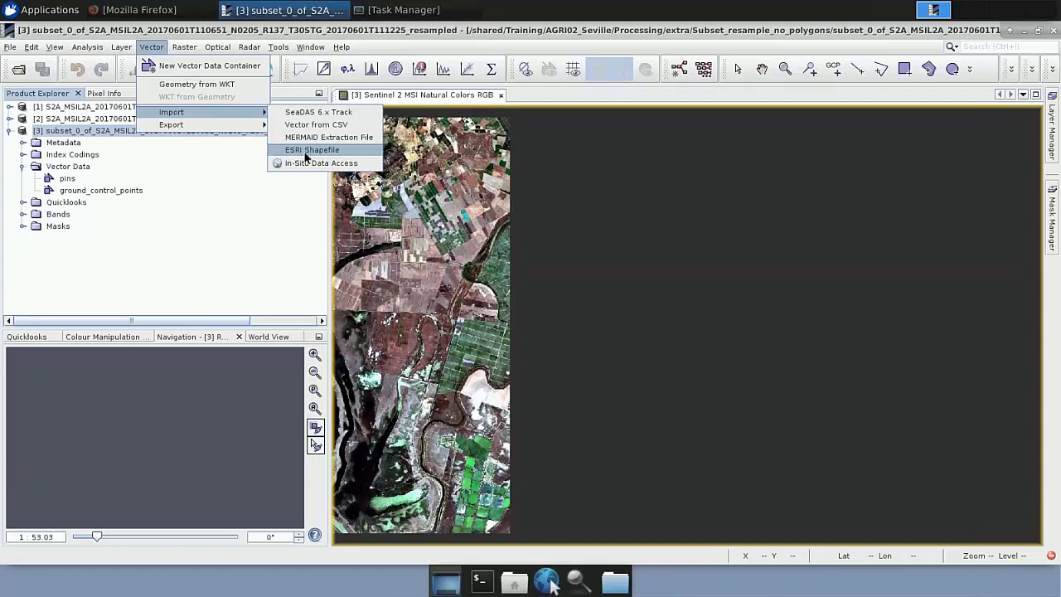
click(319, 155)
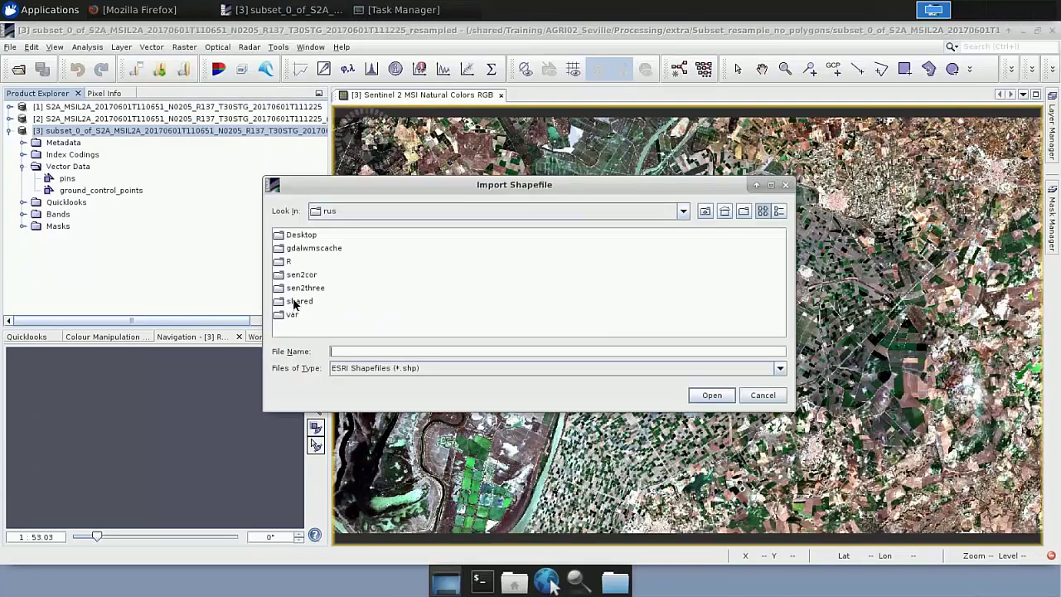
double_click(294, 304)
double_click(284, 289)
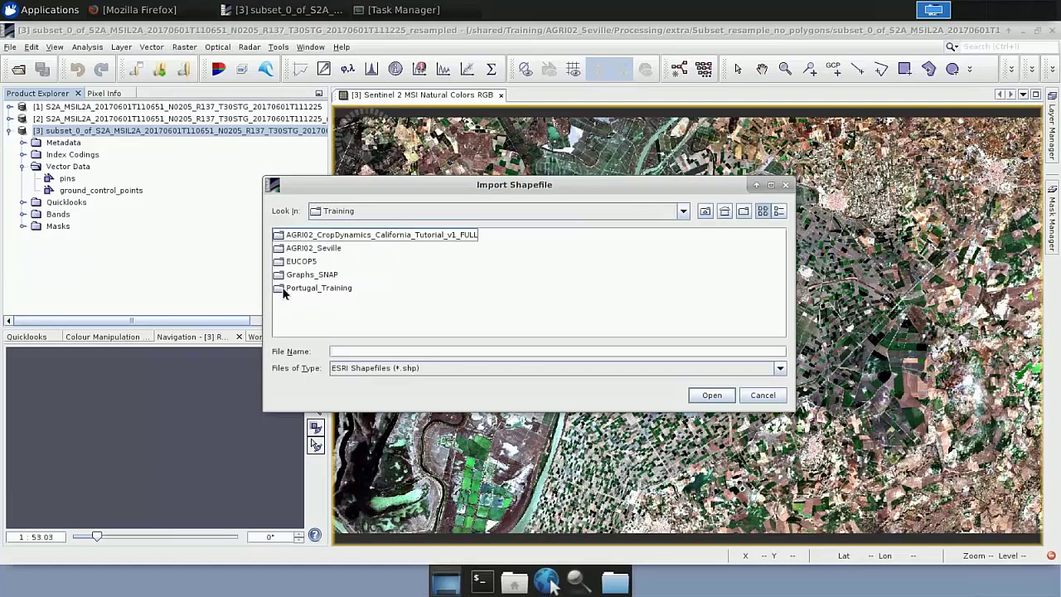
double_click(294, 251)
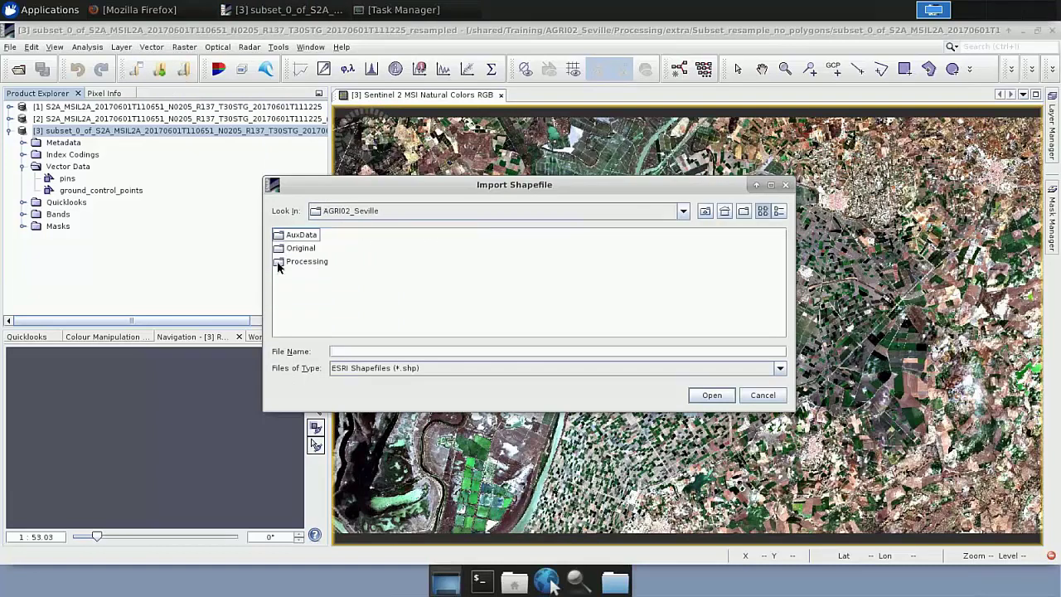
double_click(281, 236)
click(301, 265)
shift+click(415, 324)
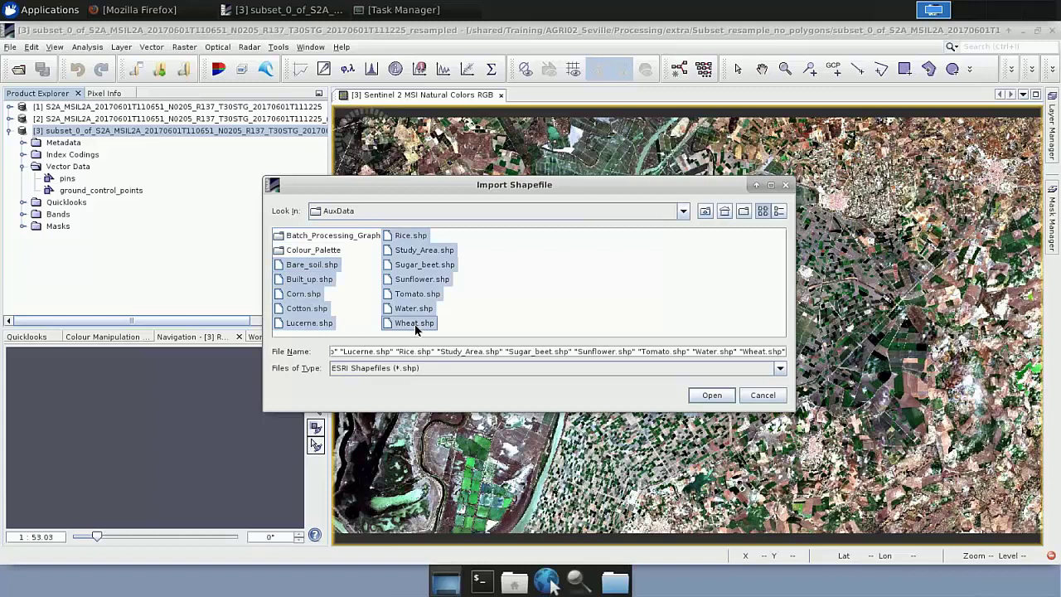
click(712, 395)
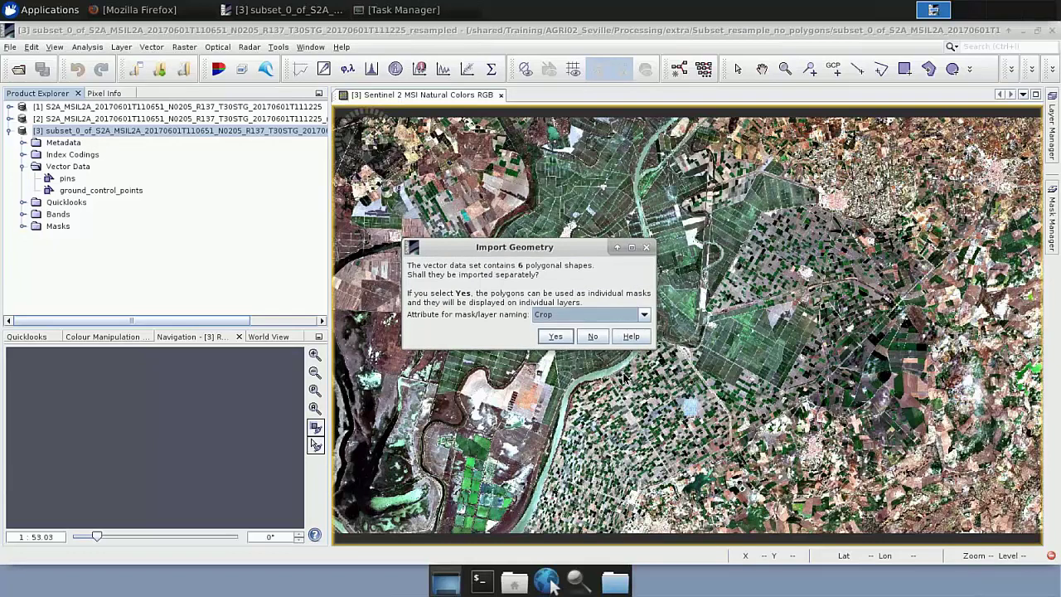
- Import every selected shapefile as one layer without separating its polygons, and collapse the Vector Data folder
click(592, 337)
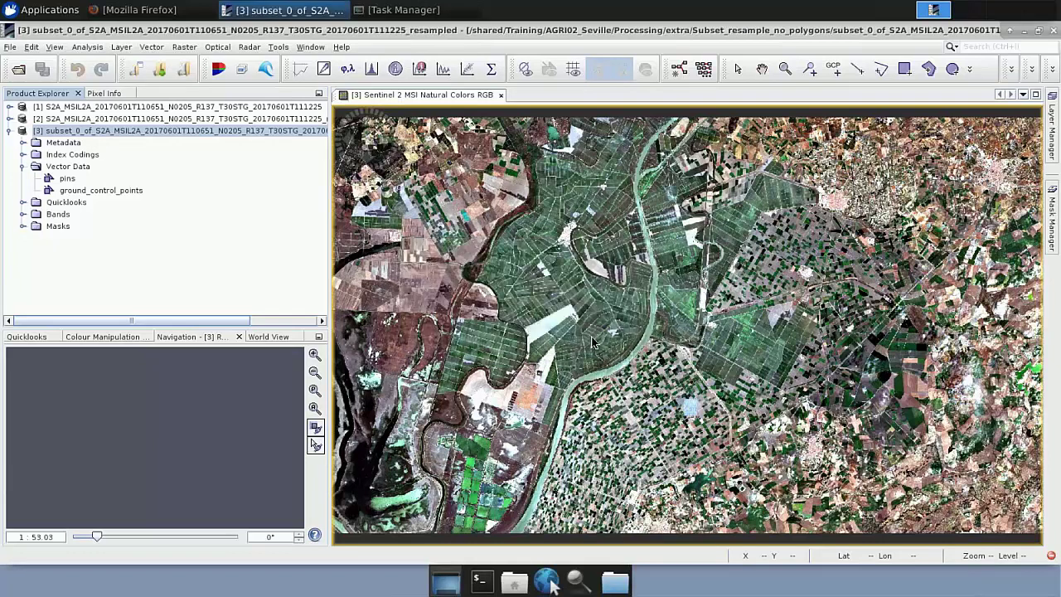
click(592, 337)
click(592, 337)
click(592, 338)
click(592, 338)
click(592, 338)
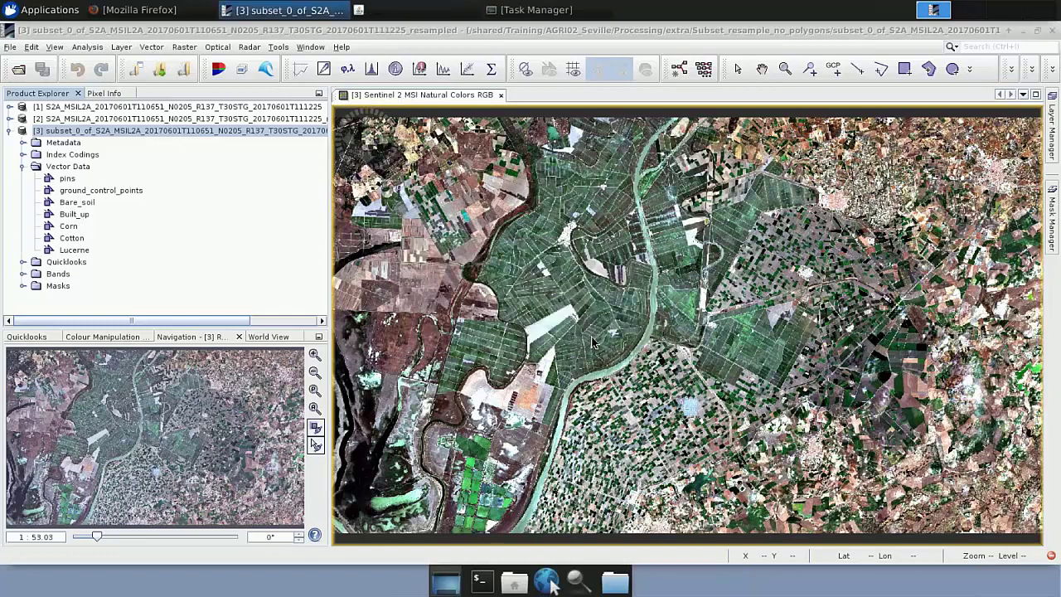
click(592, 337)
click(592, 337)
click(592, 338)
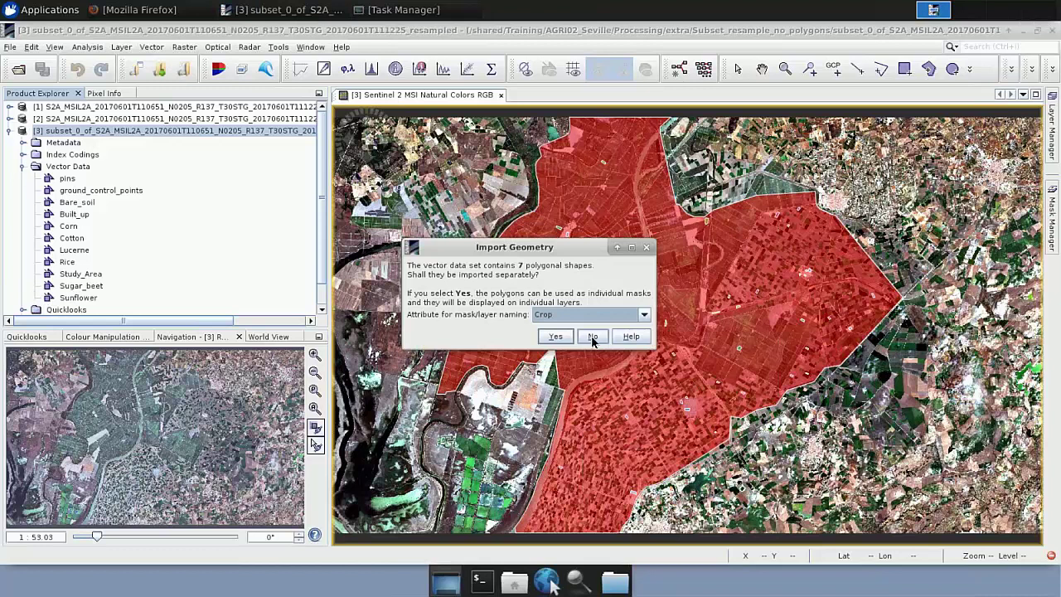
click(592, 338)
click(592, 337)
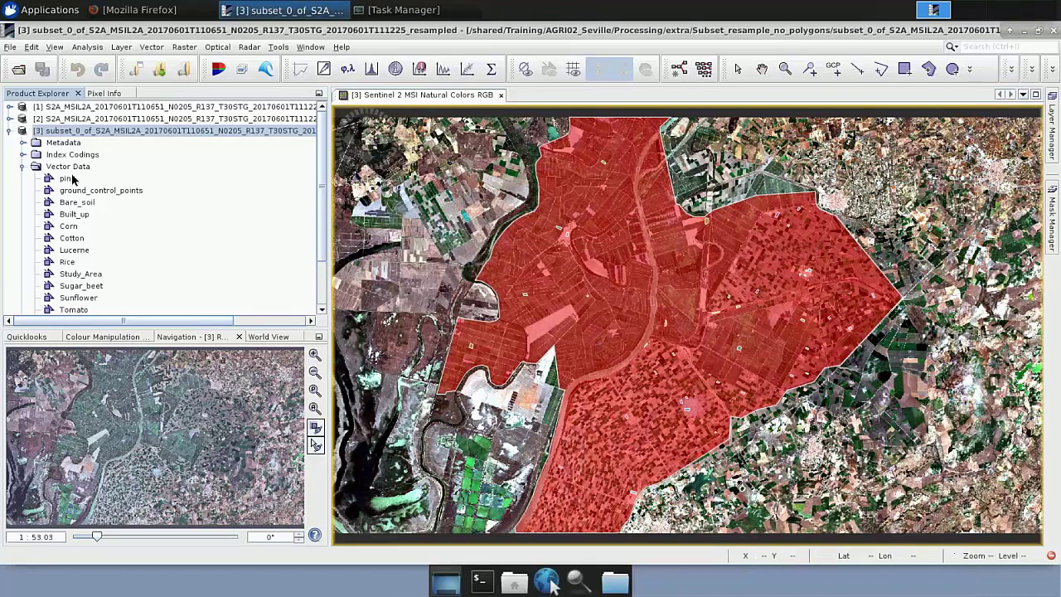
click(24, 166)
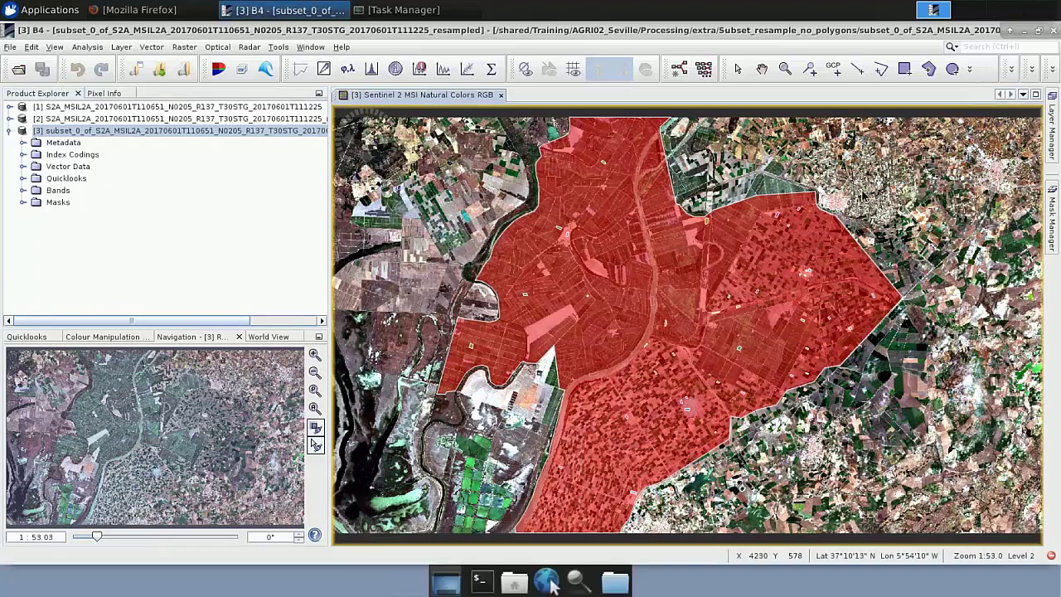
- Open the Layer Manager, hide the Study_Area vector layer to view the image beneath, show it again, and close the manager
click(1054, 126)
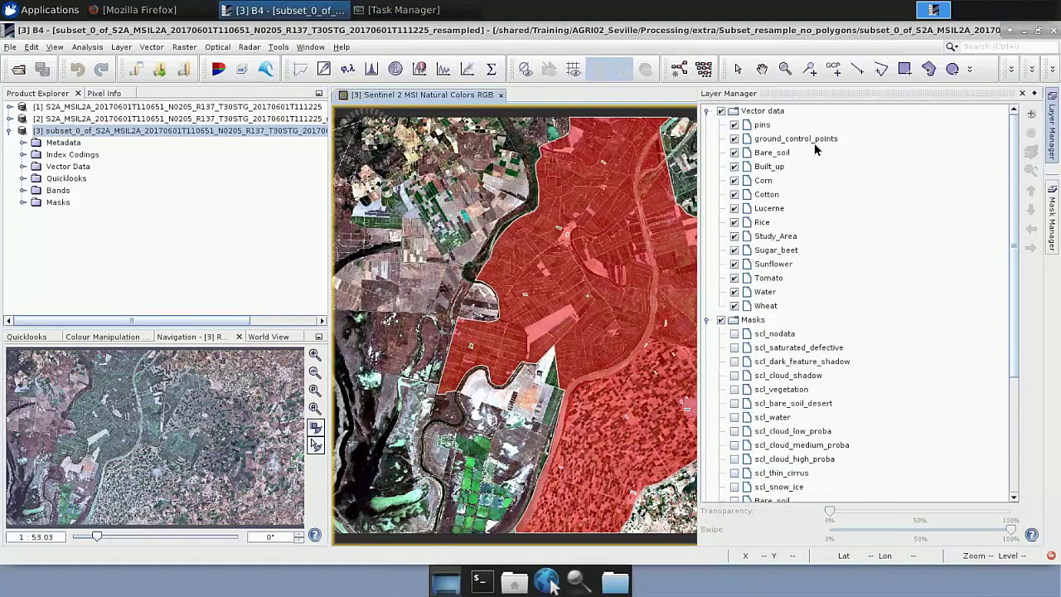
click(734, 237)
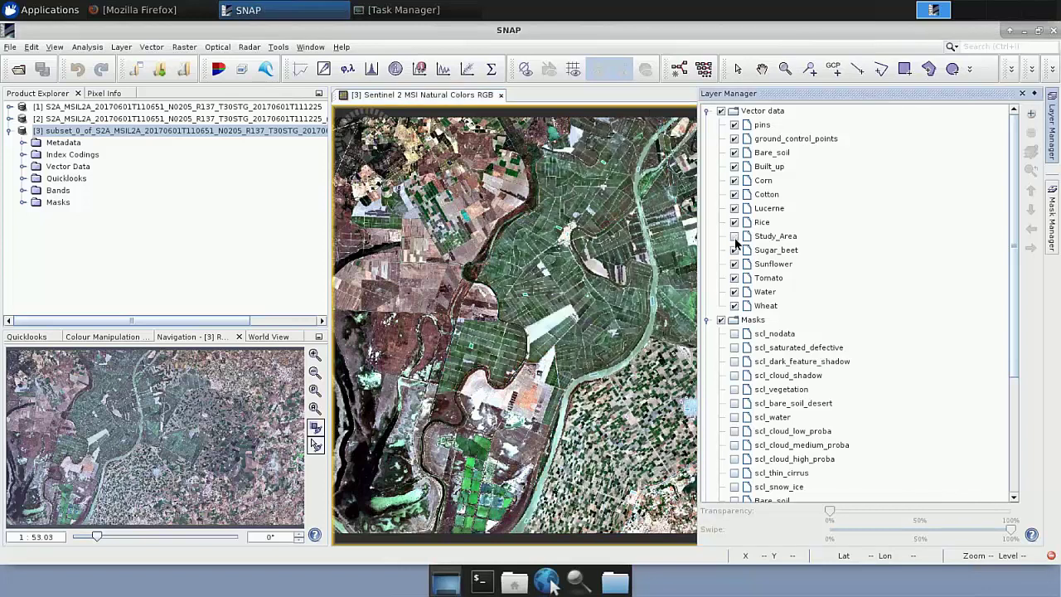
click(734, 236)
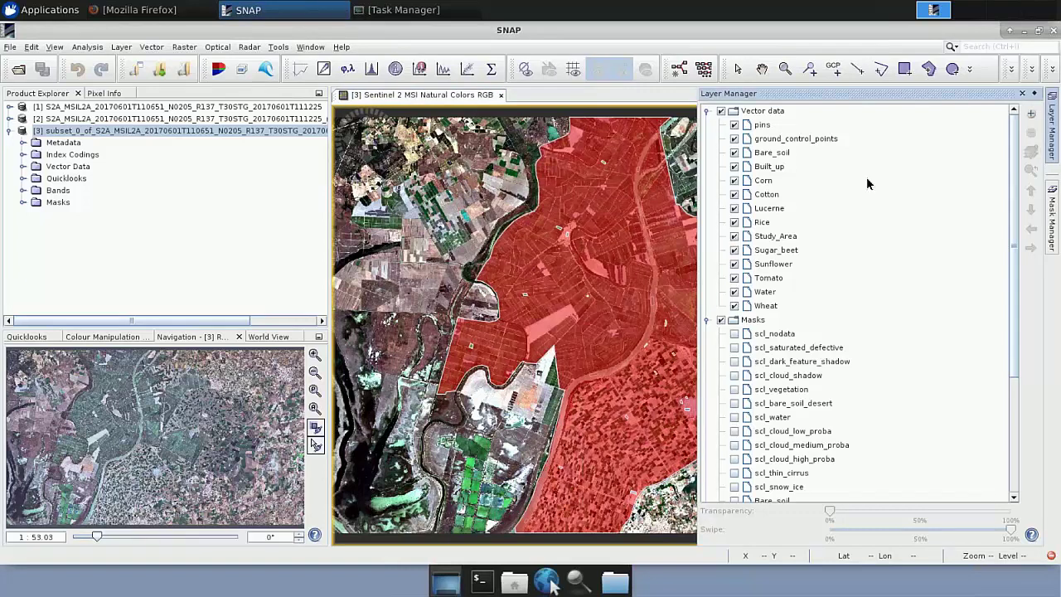
click(1054, 141)
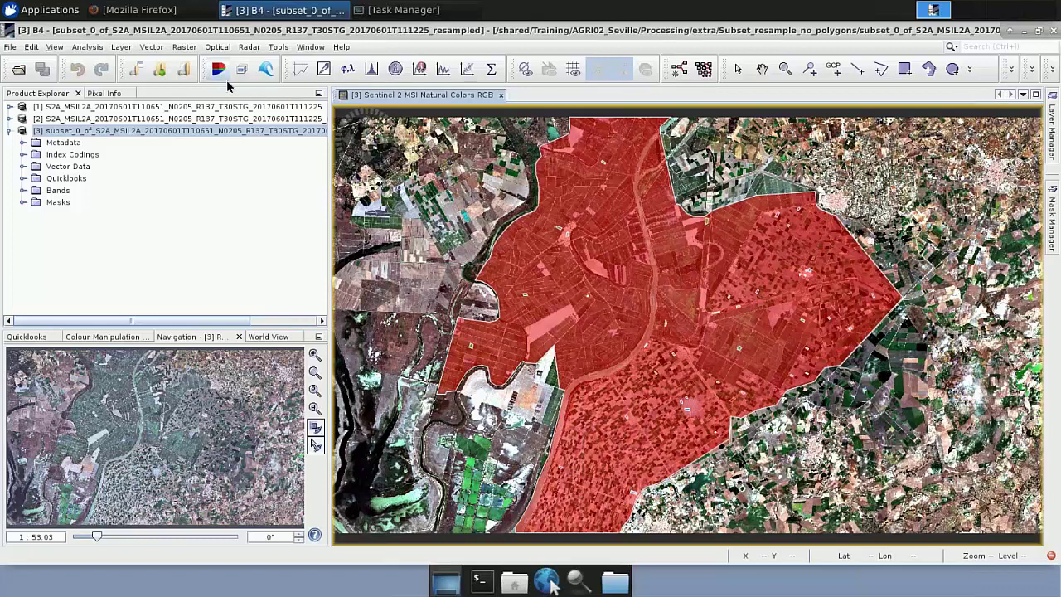
- Collapse the subset product and open the Reprojection operation with the subset of the resampled image as source product
click(10, 131)
click(183, 47)
mouse_move(219, 138)
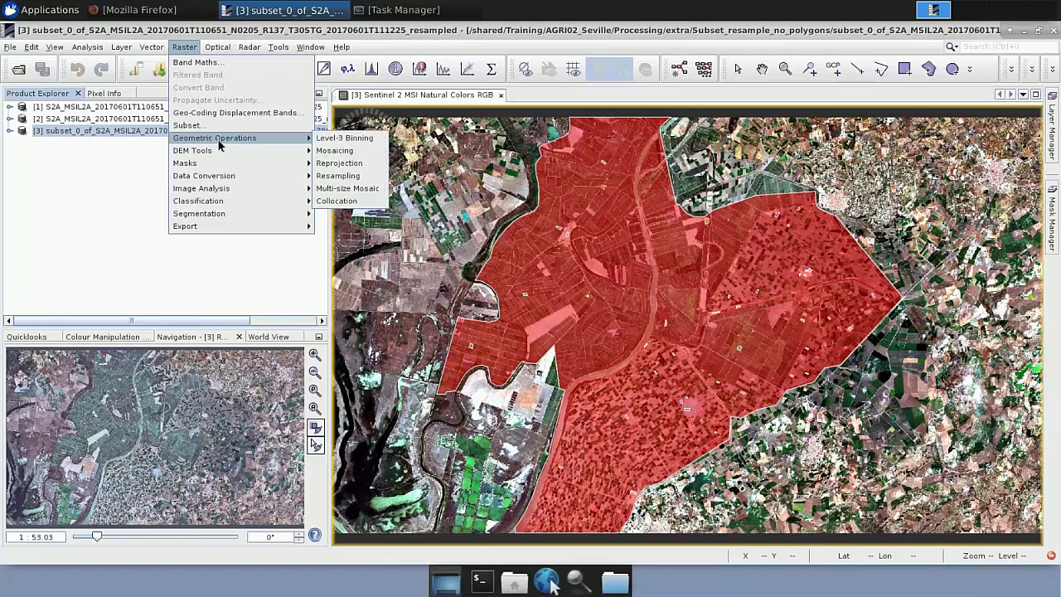
click(355, 164)
drag(528, 139, 558, 138)
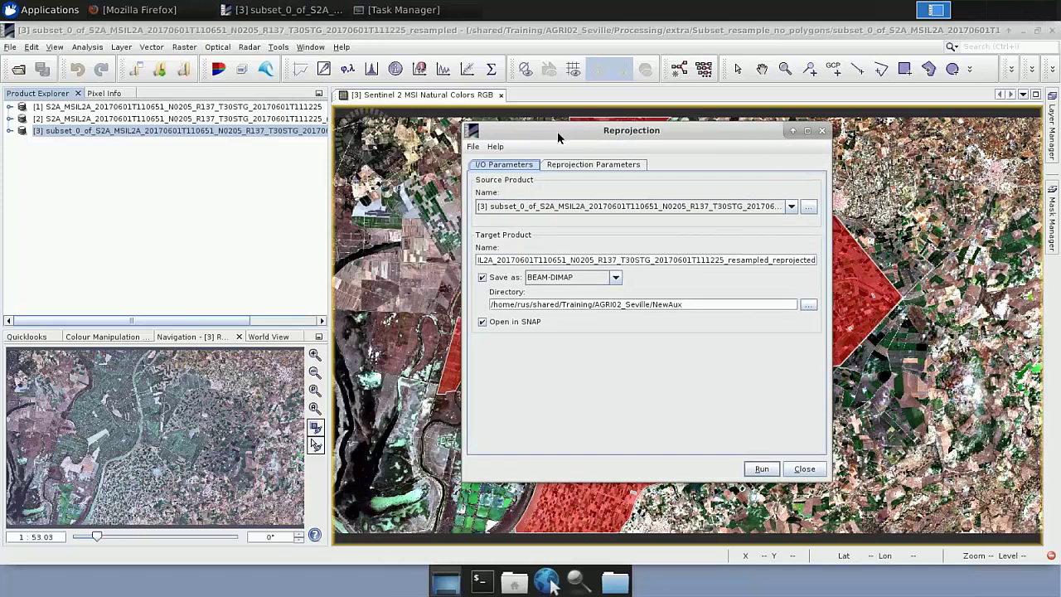
click(514, 210)
click(508, 247)
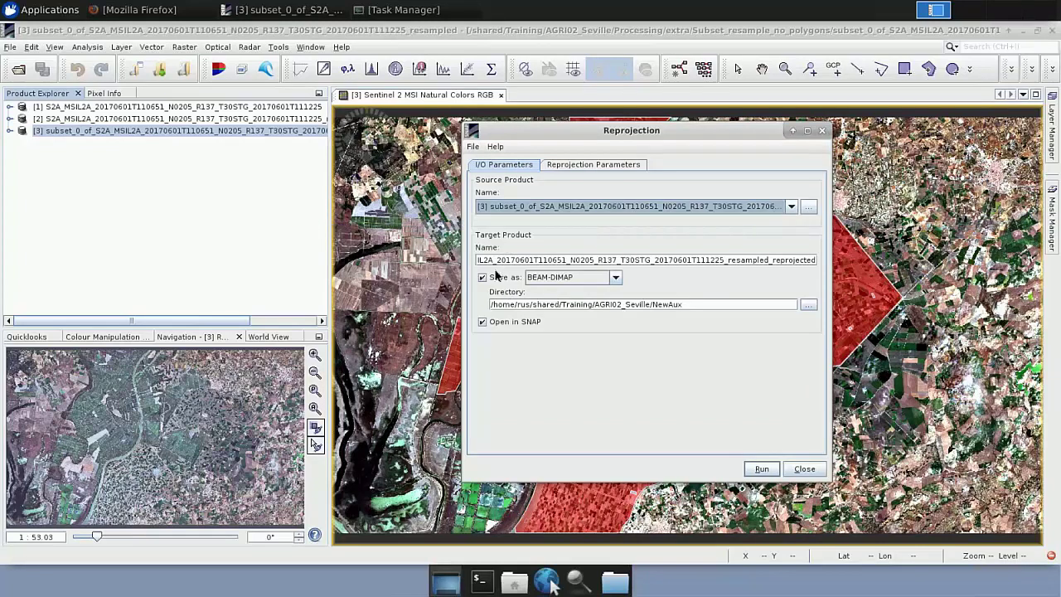
- Set the reprojected product's target directory to /home/rus/shared/Training/AGRI02_Seville
click(808, 306)
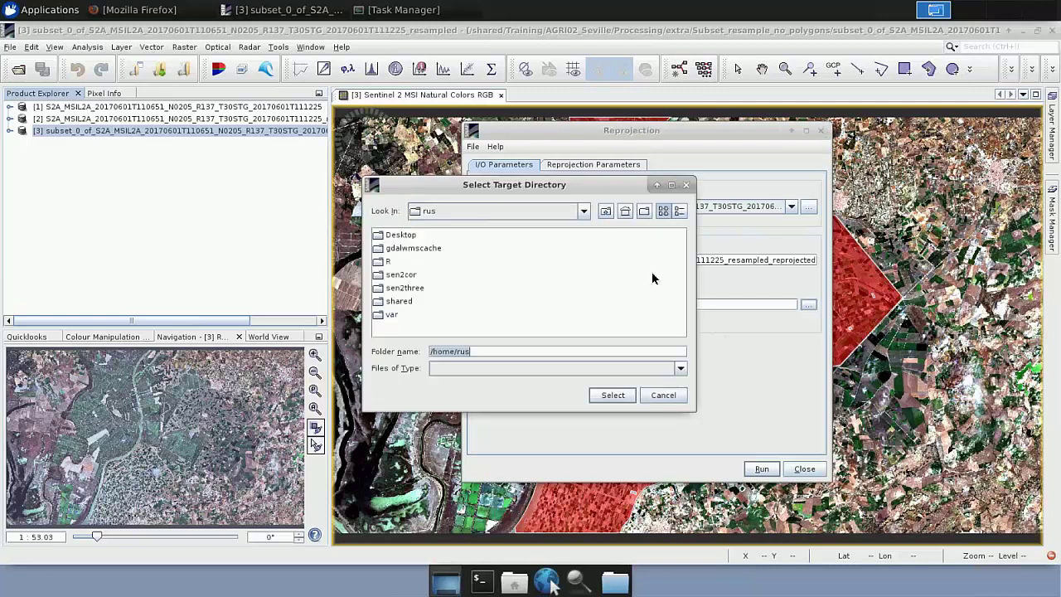
double_click(398, 301)
double_click(396, 288)
double_click(383, 250)
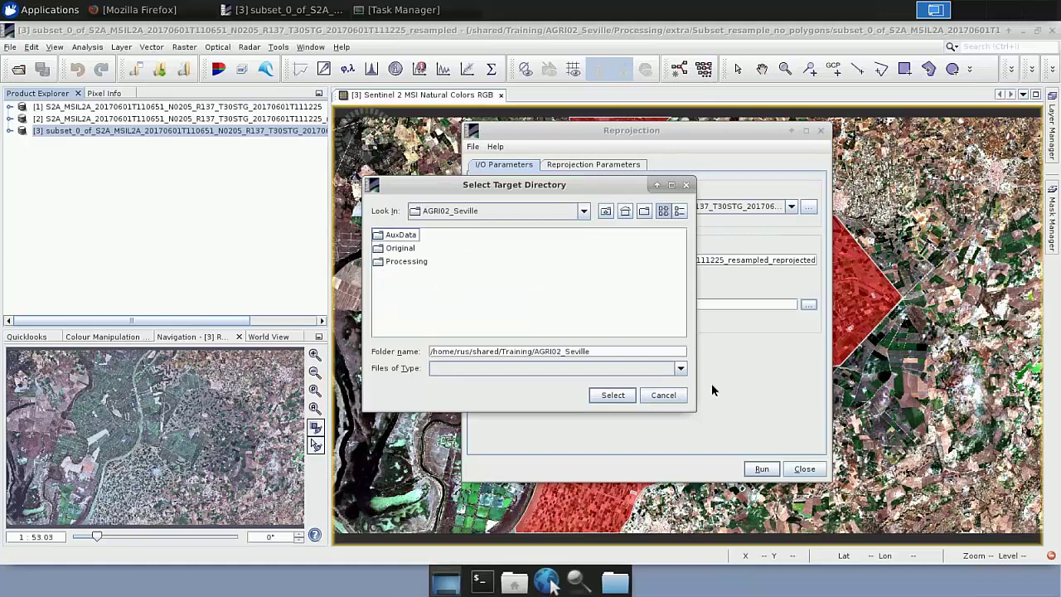
click(613, 396)
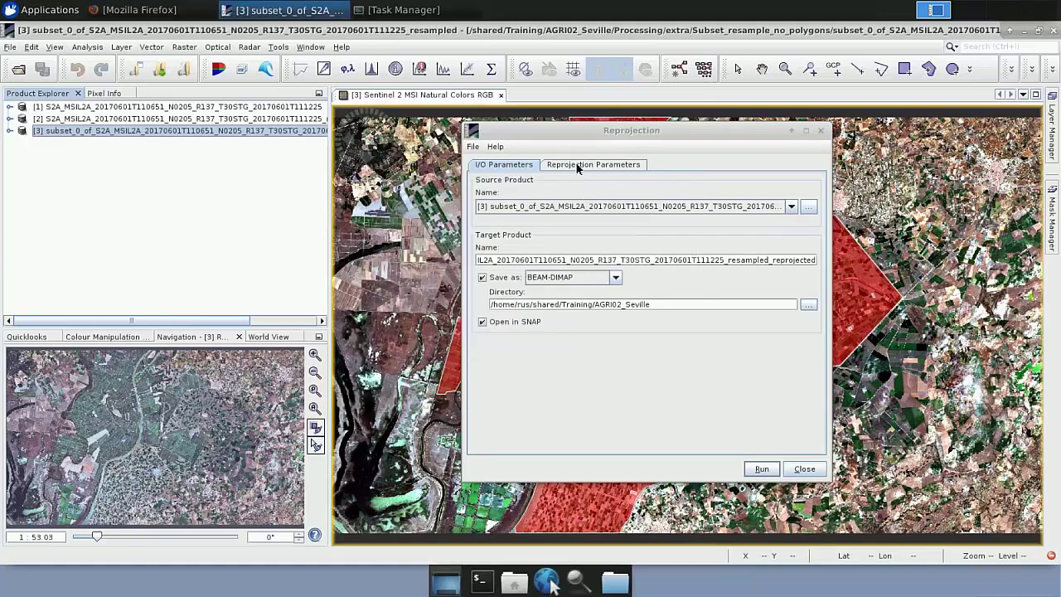
- Choose a custom CRS with the UTM / WGS 84 (Automatic) projection, and close the Reprojection dialog without running it
click(578, 166)
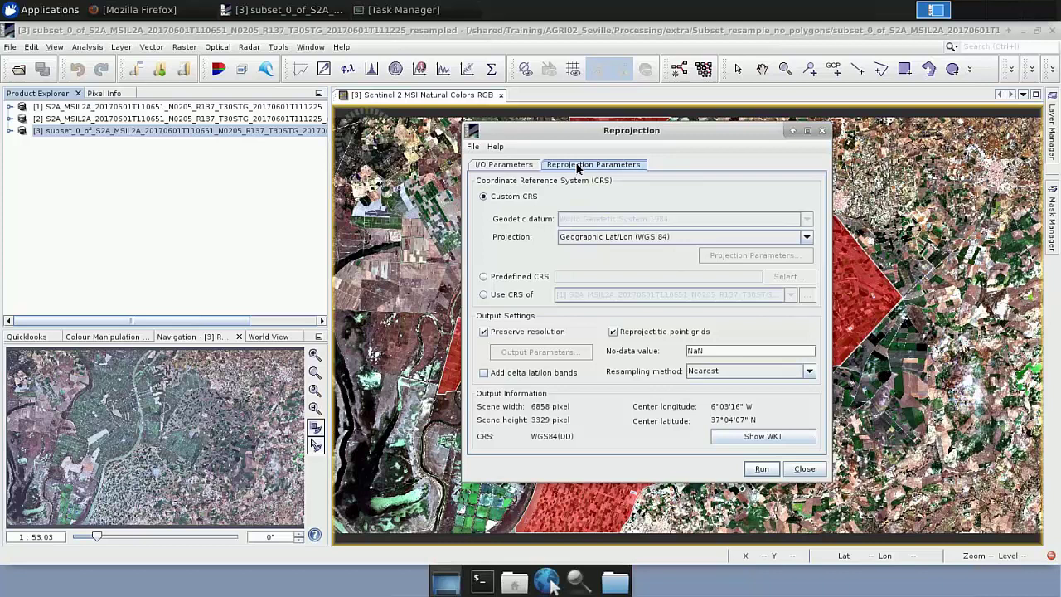
click(528, 277)
click(484, 196)
click(616, 241)
scroll(618, 304, down, 3)
scroll(617, 303, down, 5)
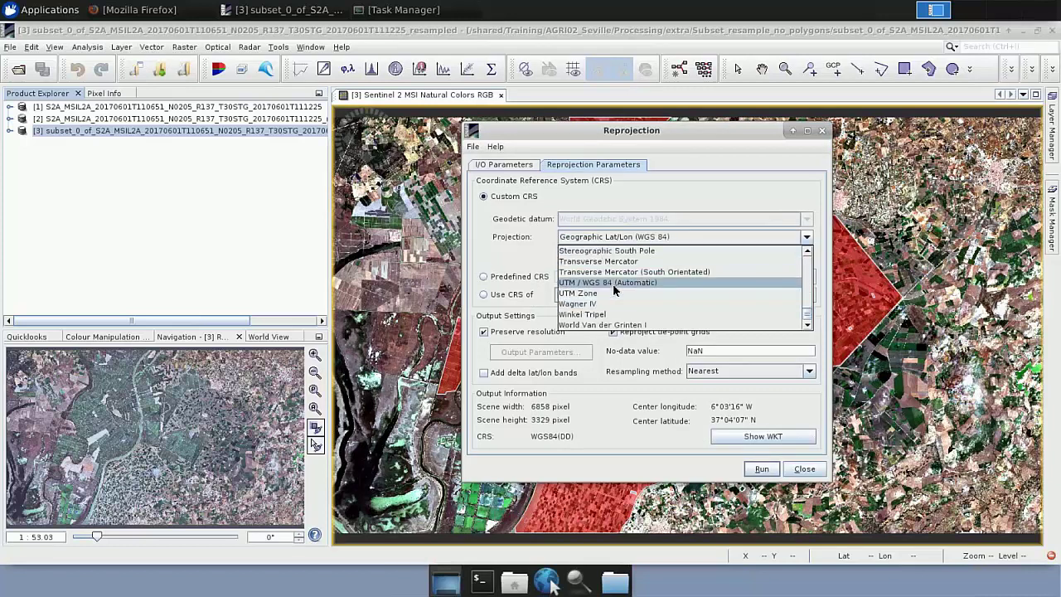
click(613, 283)
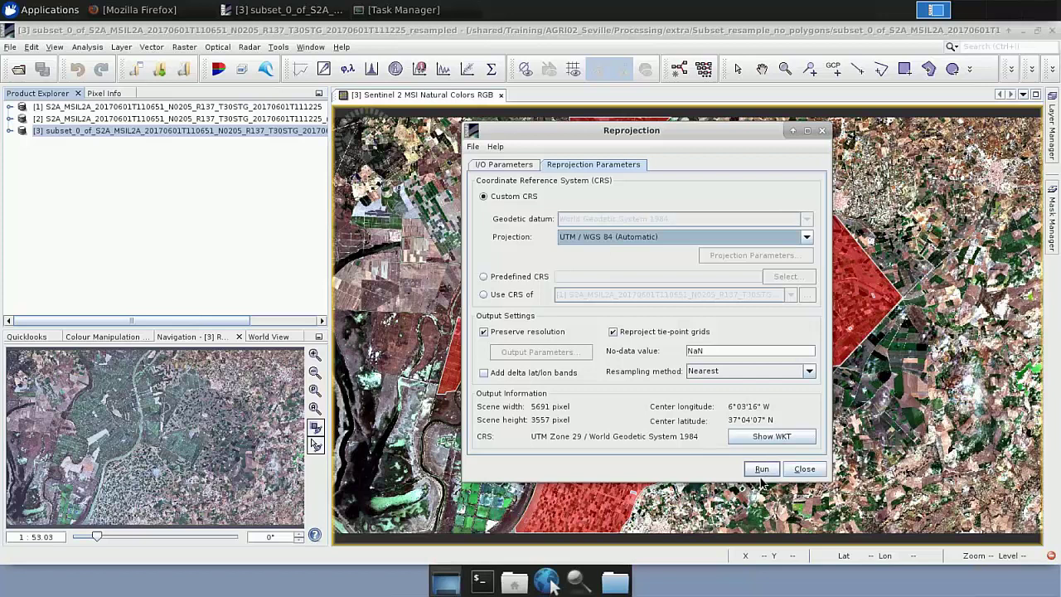
click(804, 469)
- Open the subset product file ending in _resampled_reprojected.dim from the Processing folder
key(ctrl+o)
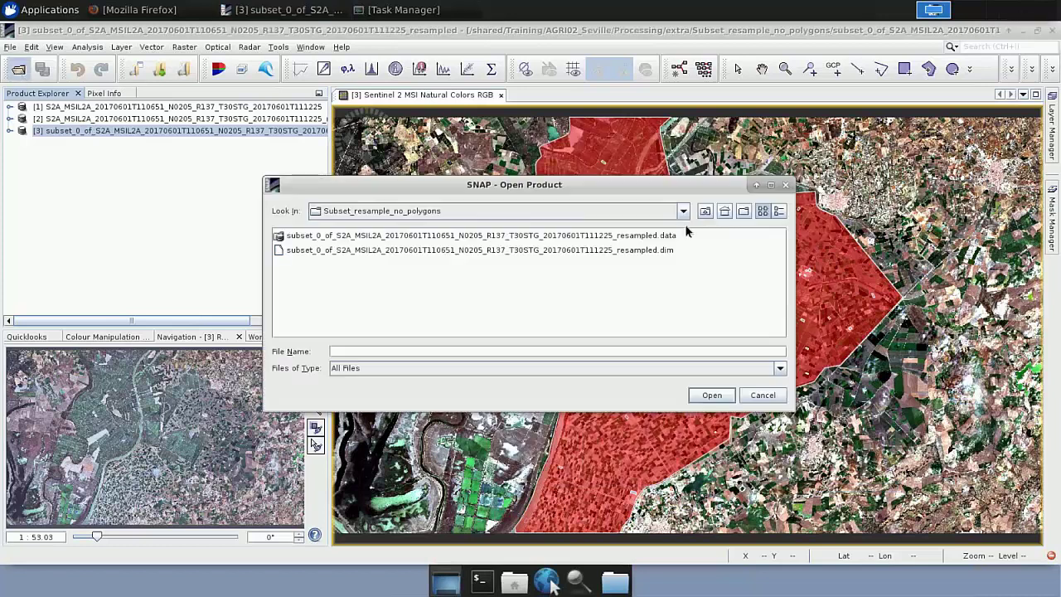
click(705, 212)
click(705, 212)
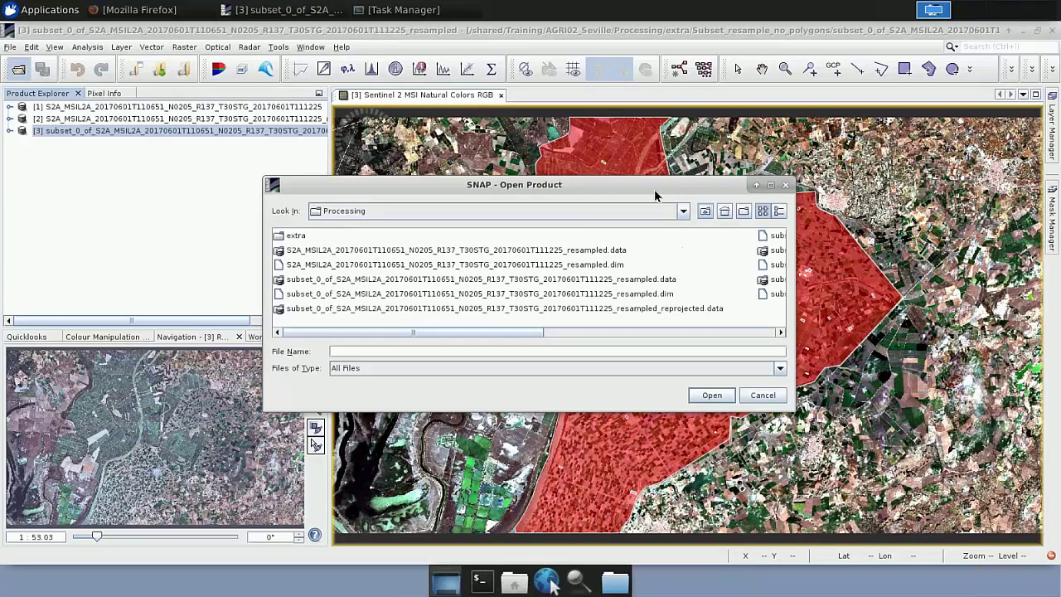
click(771, 186)
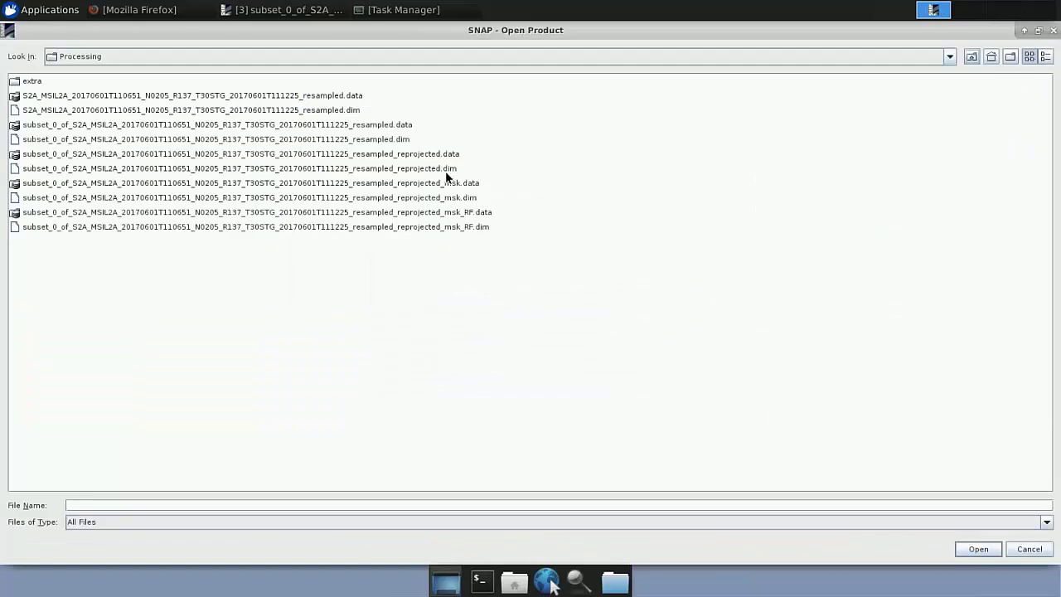
click(444, 169)
click(974, 549)
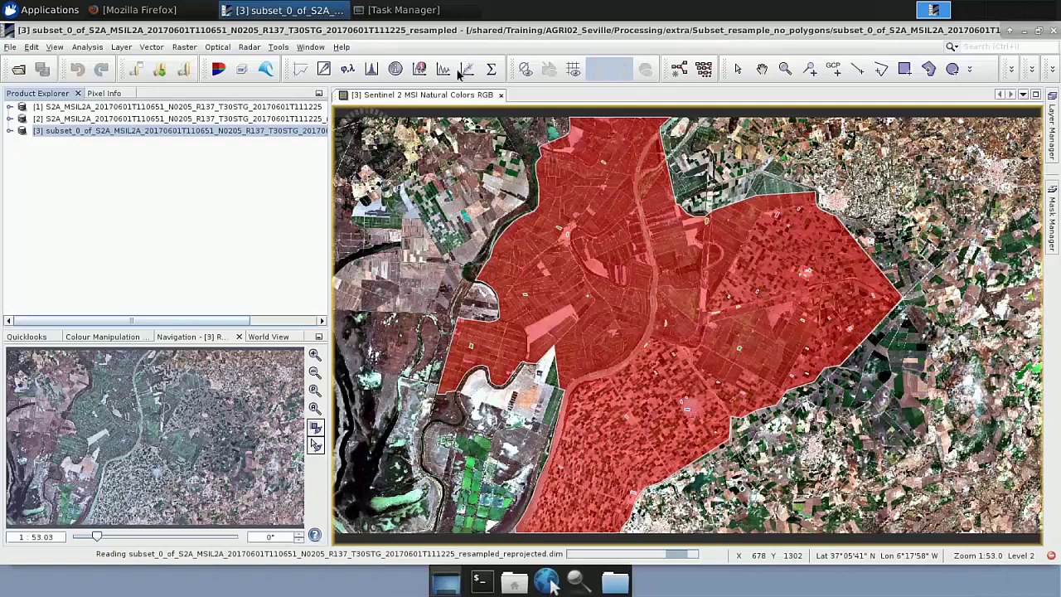
- Show the reprojected product as a Sentinel 2 MSI Natural Colors RGB image and close the non-reprojected subset's image view
click(70, 145)
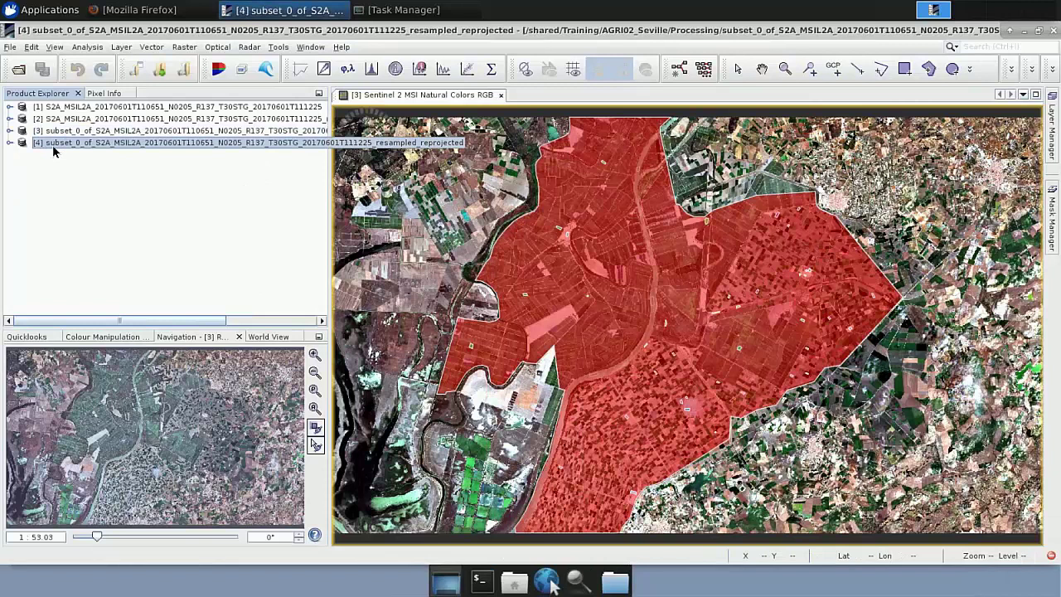
right_click(52, 145)
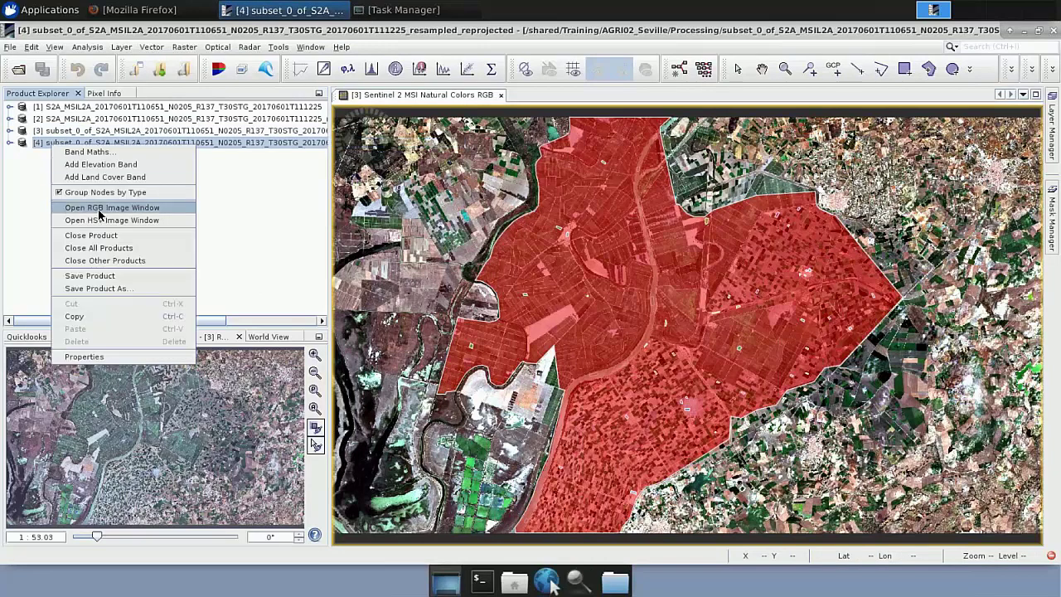
click(99, 208)
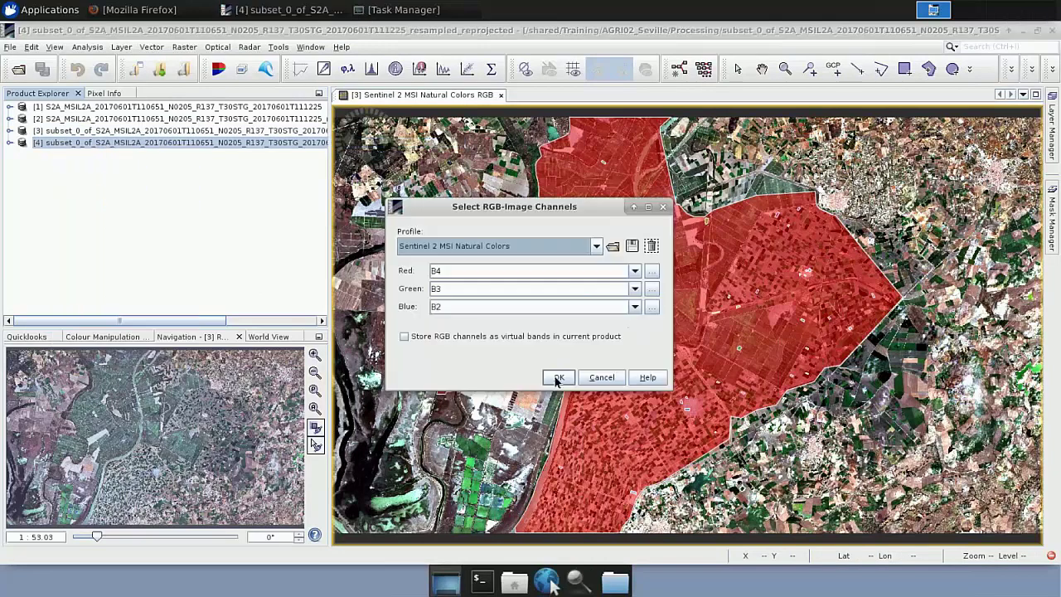
key(Return)
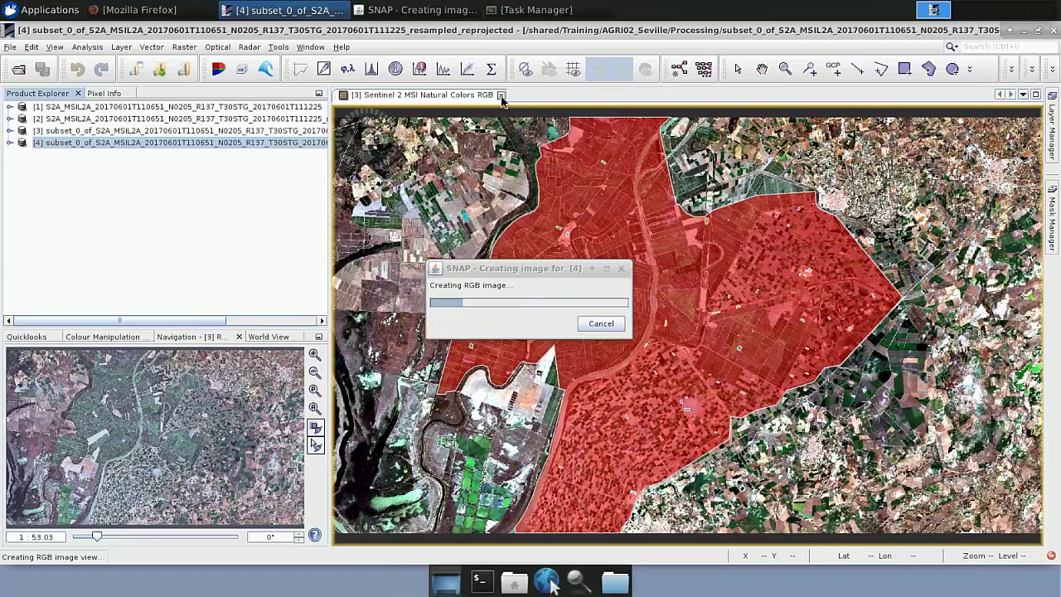
click(502, 95)
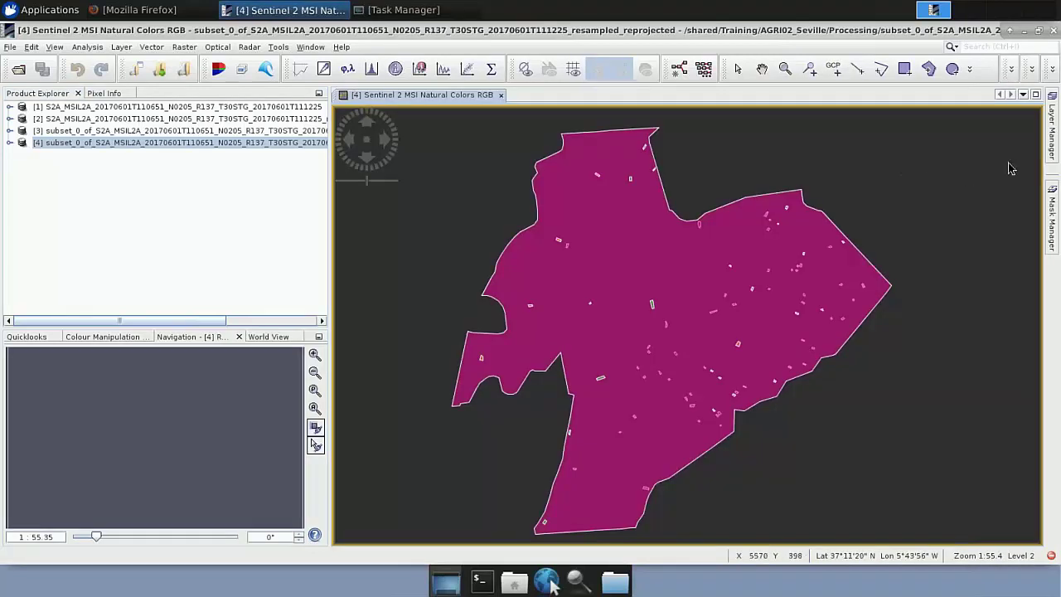
- Hide all vector data layers over the reprojected RGB image and fit the whole image in the view
click(1051, 132)
click(1052, 133)
click(709, 113)
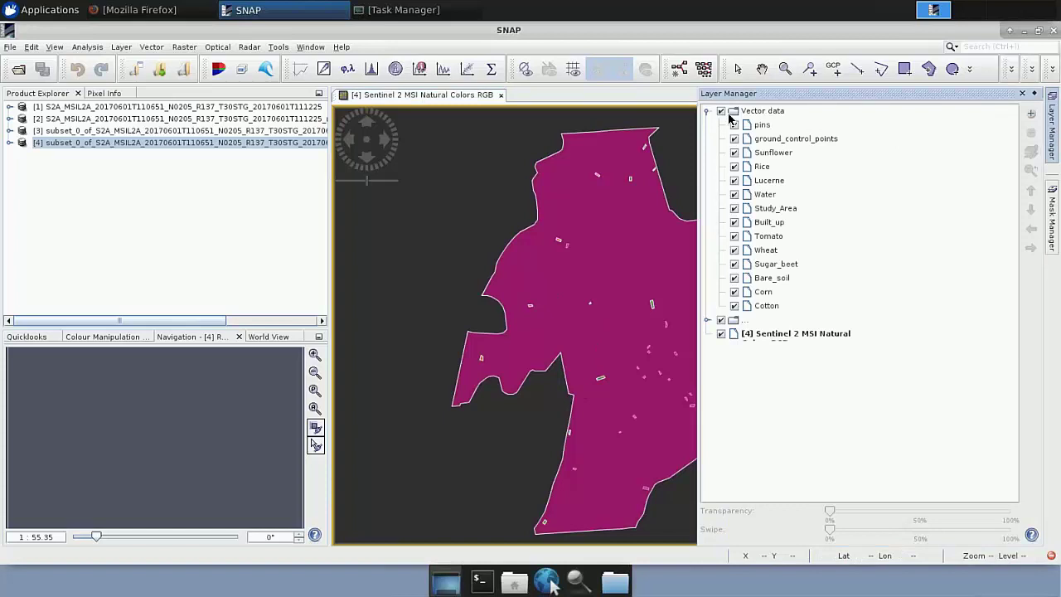
click(721, 112)
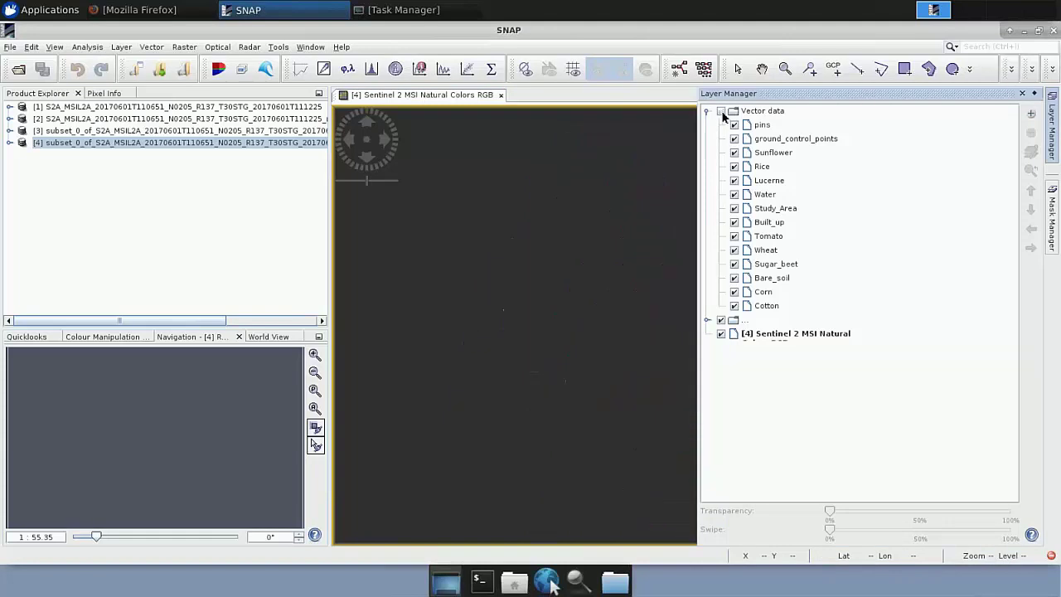
click(721, 111)
click(721, 112)
click(1057, 127)
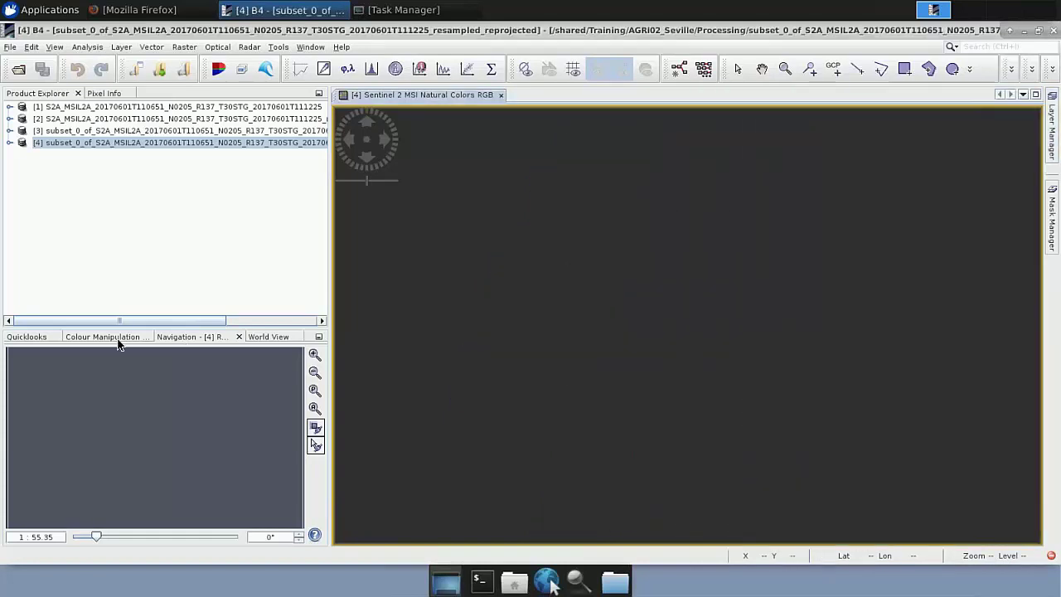
click(315, 409)
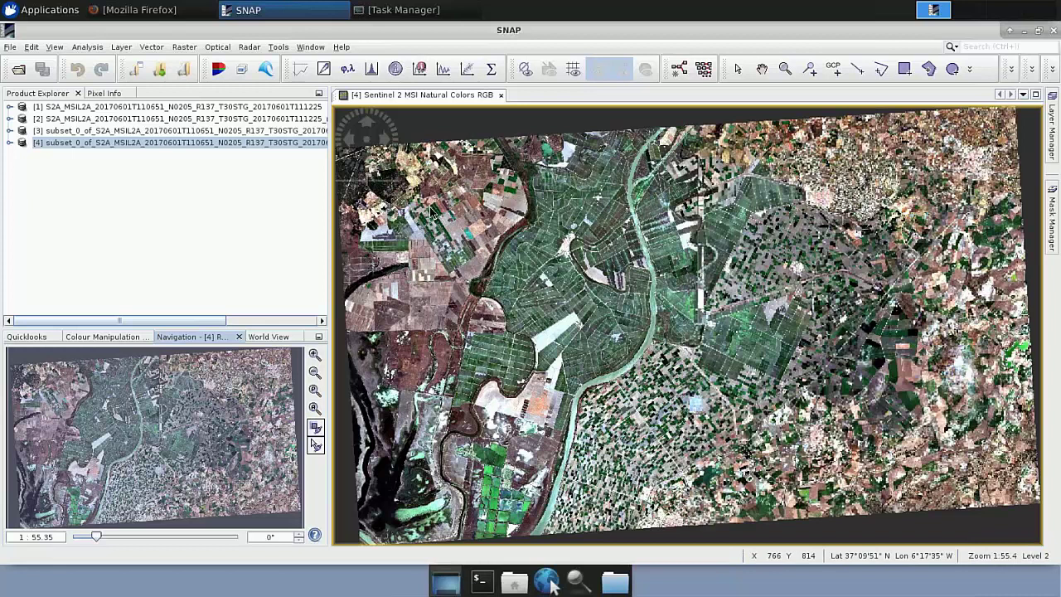
- Start a Land/Sea Mask with a vector as mask and SRTM 3sec off, and select the reprojected subset as source product
click(184, 48)
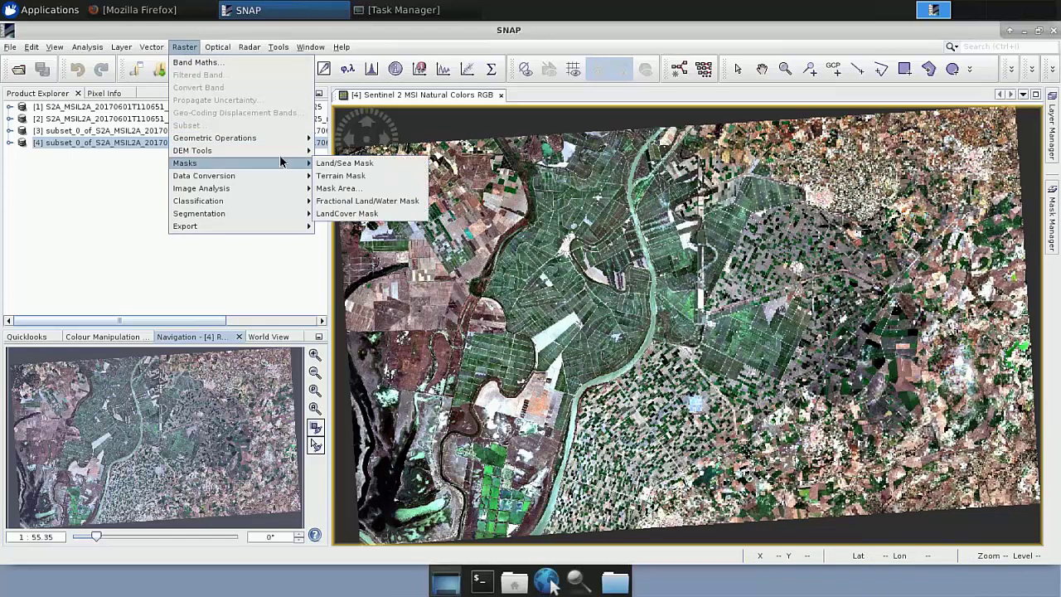
mouse_move(265, 166)
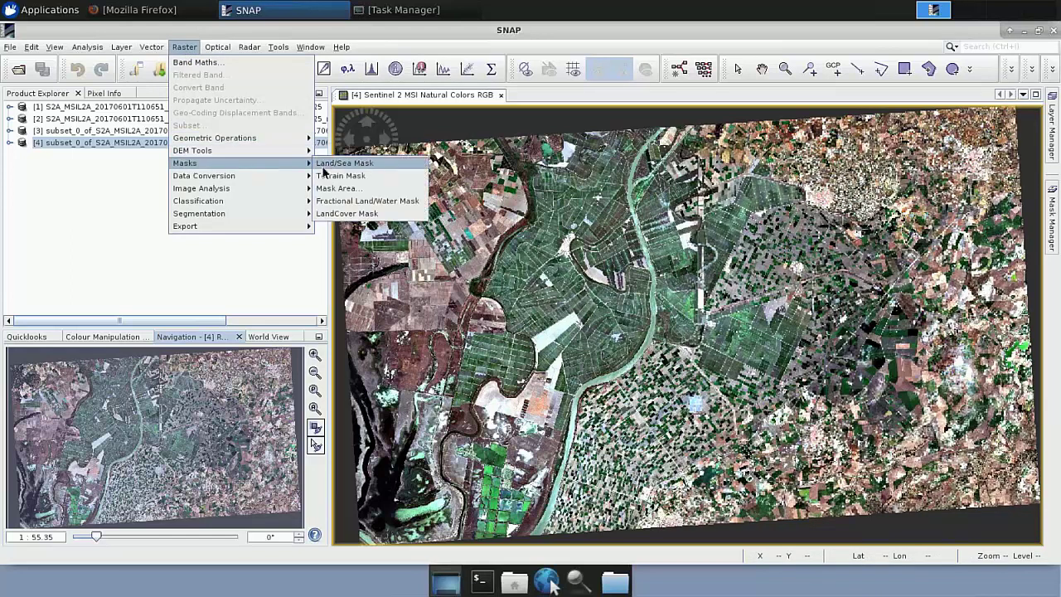
click(324, 165)
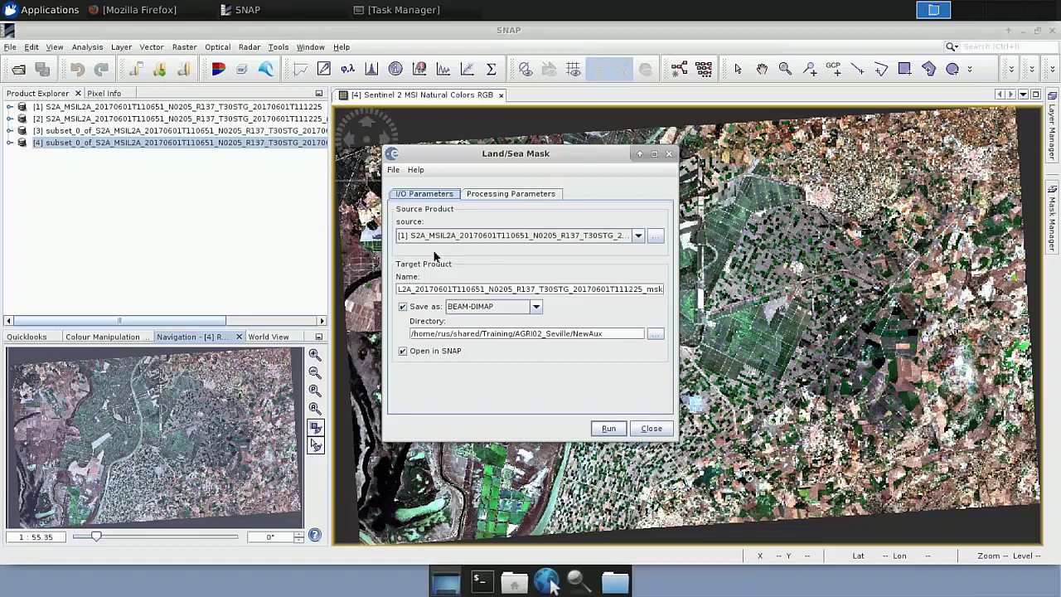
click(497, 196)
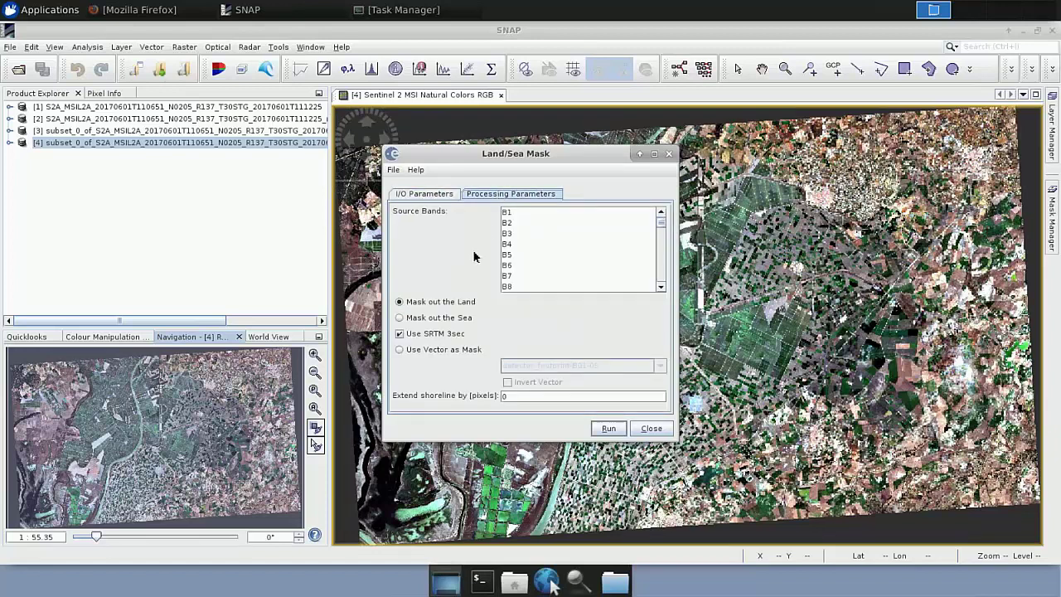
click(431, 352)
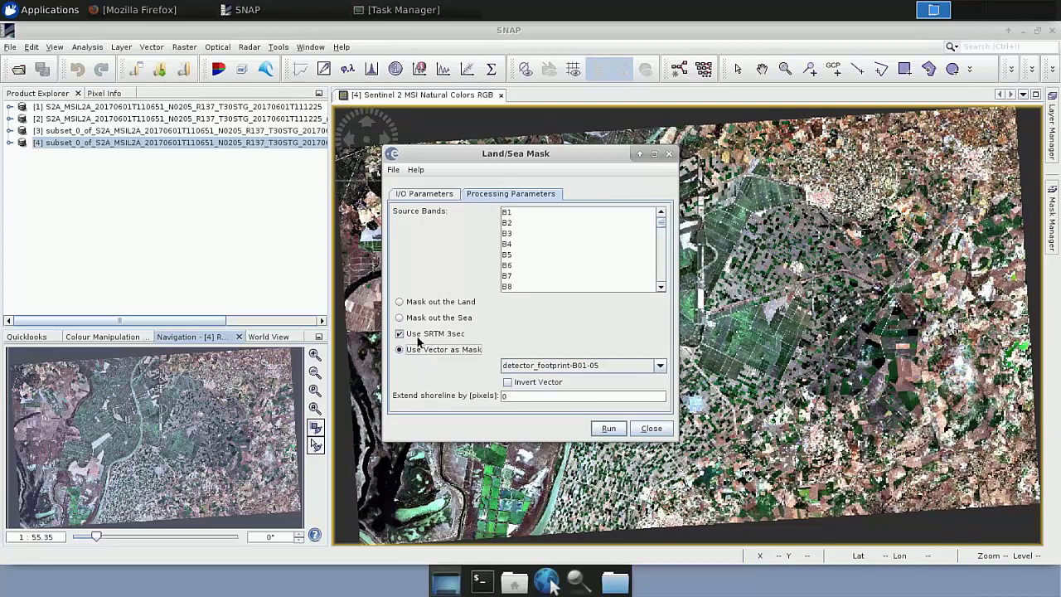
click(417, 335)
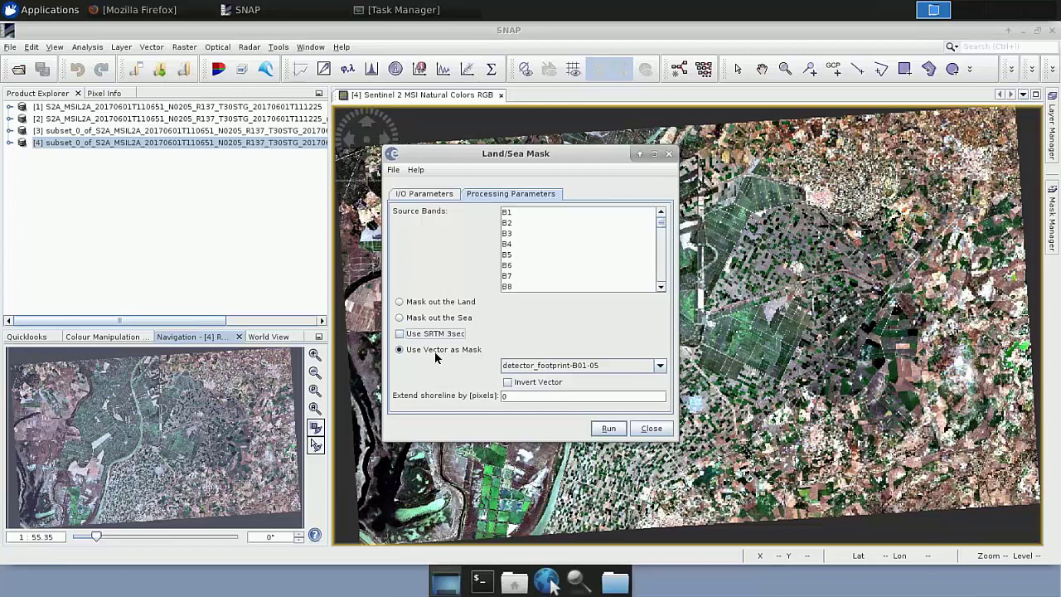
click(661, 367)
drag(663, 401, 661, 429)
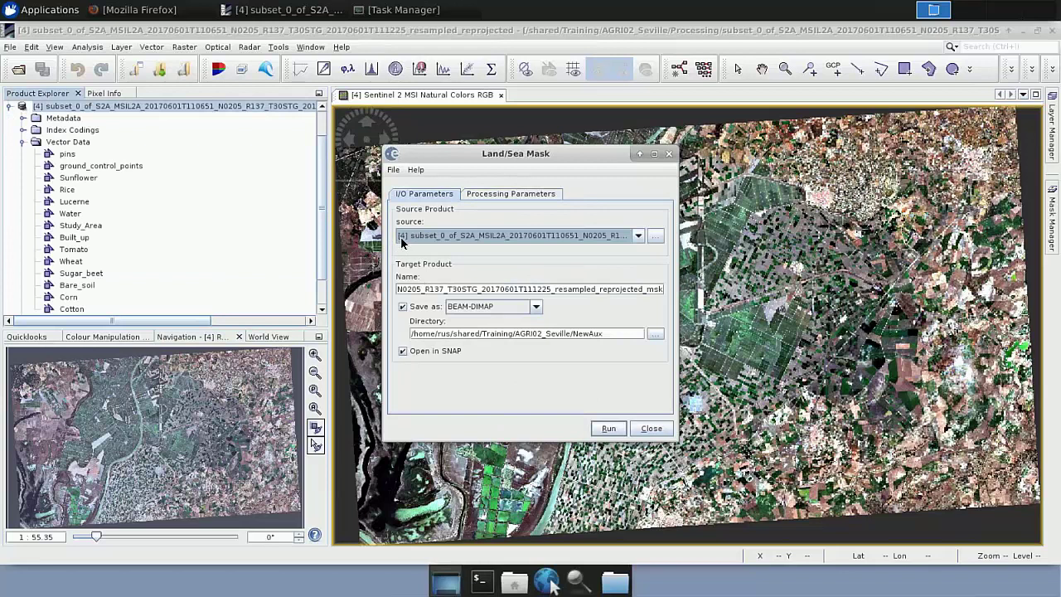
- Set the Land/Sea Mask to use the Study_Area vector with SRTM 3sec disabled, and close the dialog without running it
click(495, 193)
click(659, 366)
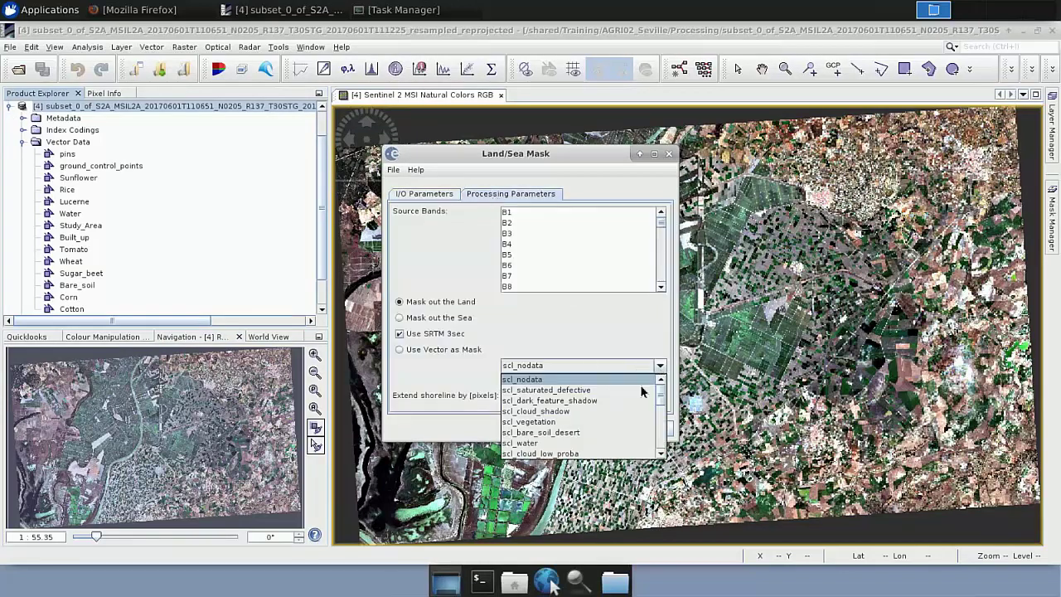
click(661, 423)
scroll(552, 423, down, 2)
click(552, 424)
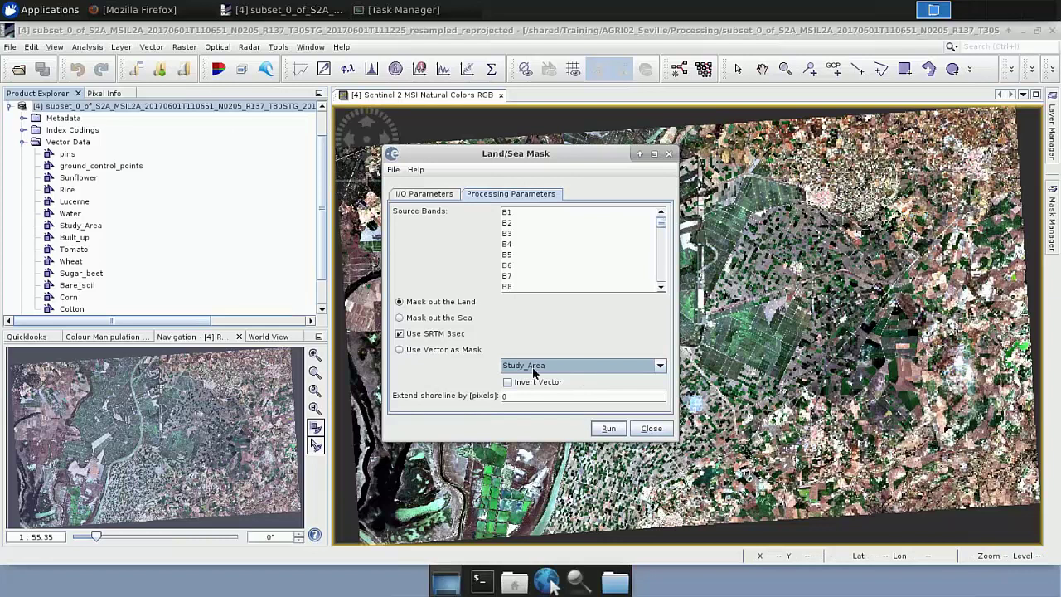
click(399, 333)
click(399, 349)
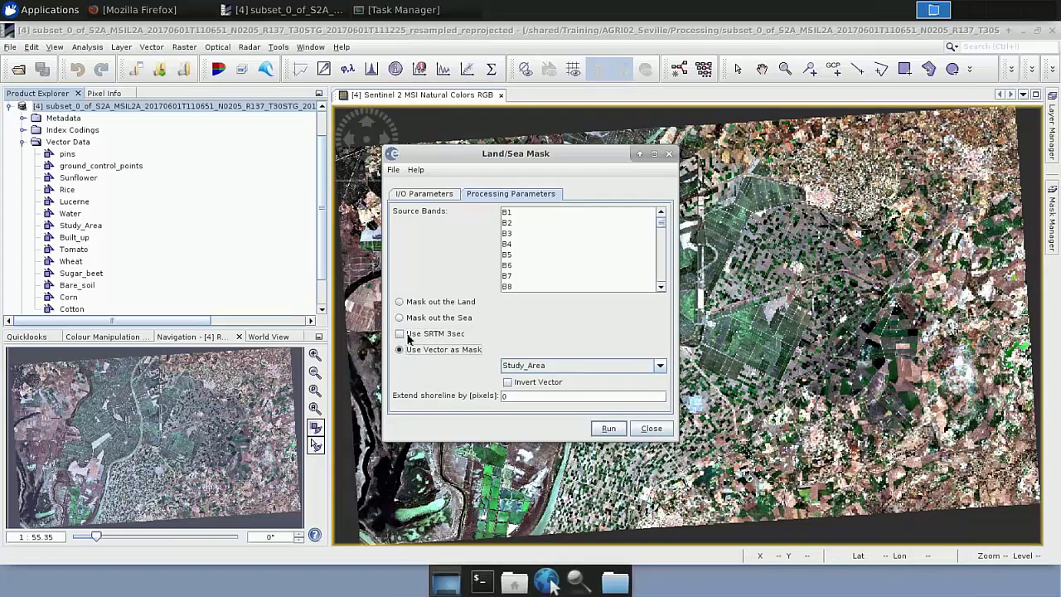
click(649, 435)
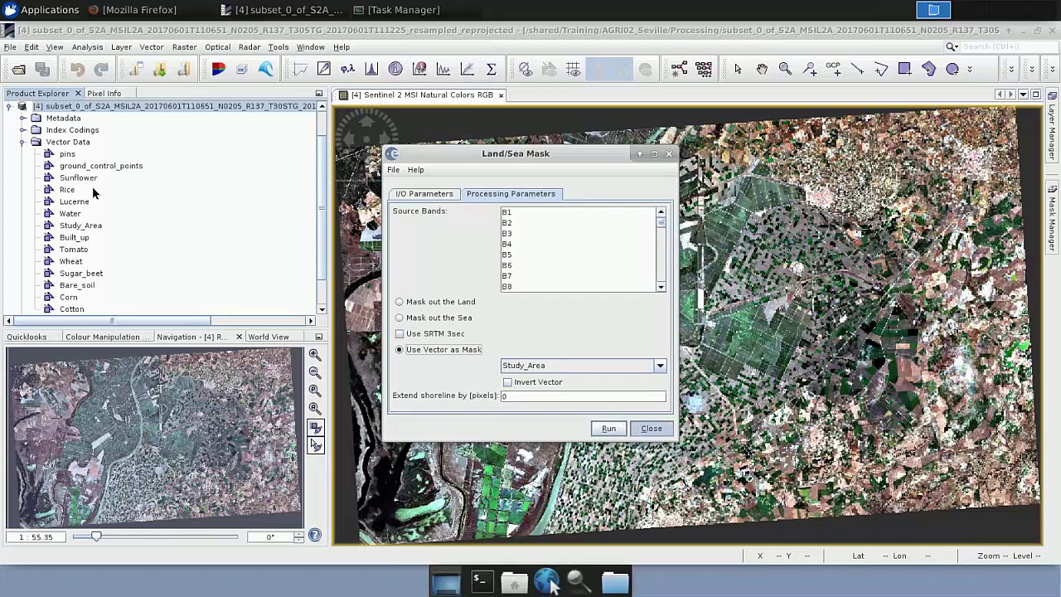
- Collapse the reprojected product and open the masked product file ending in _resampled_reprojected_msk.dim from the Processing folder
click(10, 107)
click(19, 69)
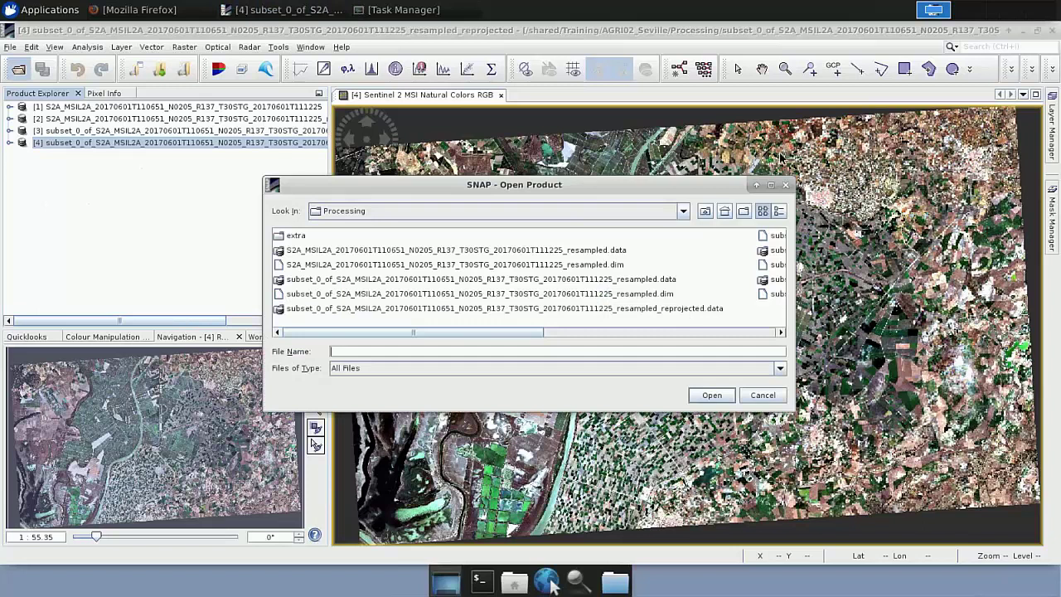
click(771, 185)
click(461, 199)
key(Return)
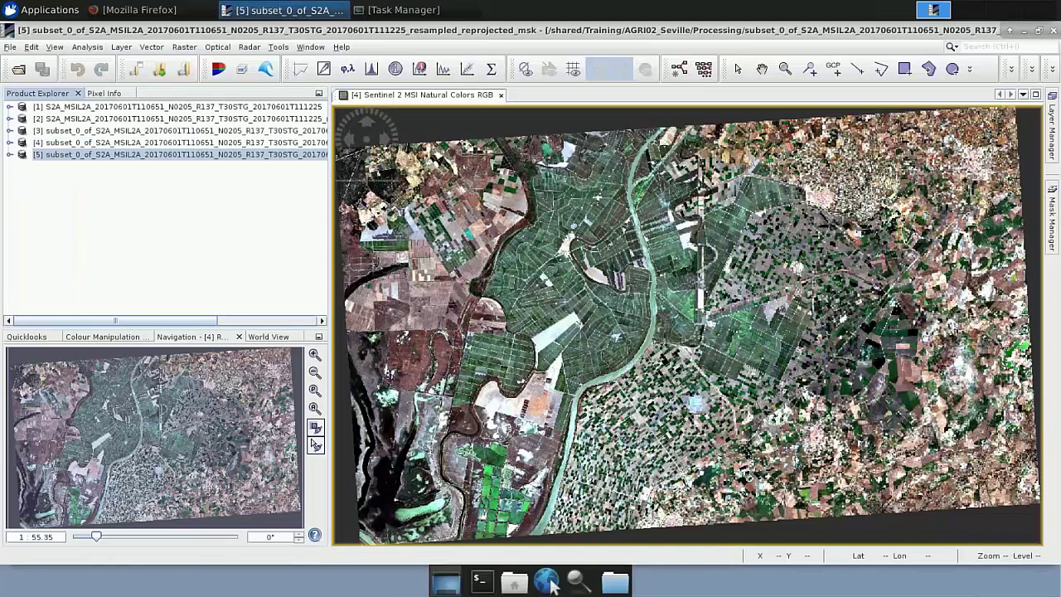
- Open a Sentinel 2 MSI Natural Colors RGB image of the masked product ending in _resampled_reprojected_msk
right_click(46, 156)
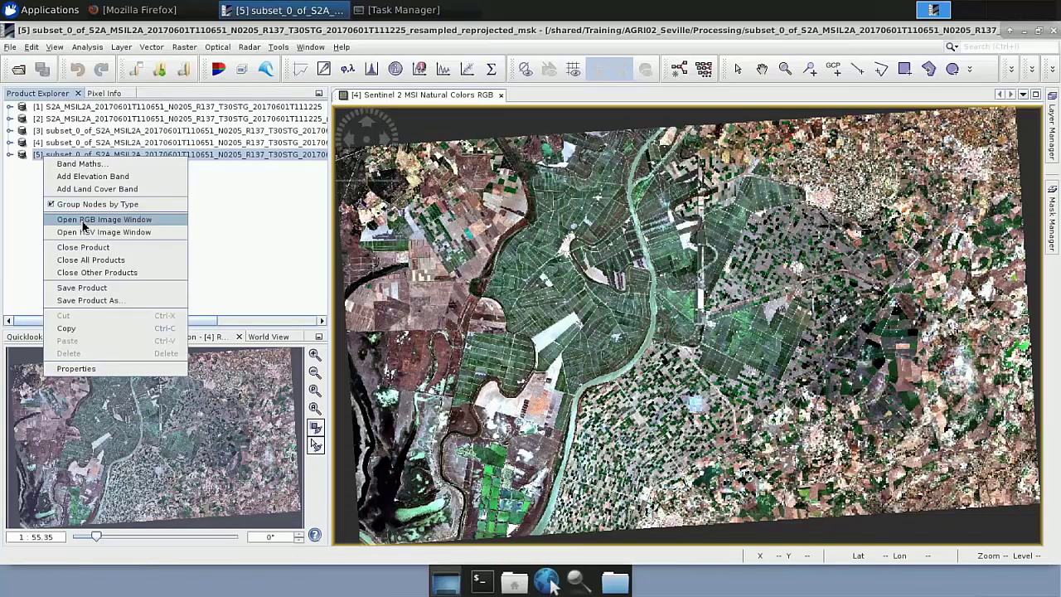
click(83, 220)
click(556, 377)
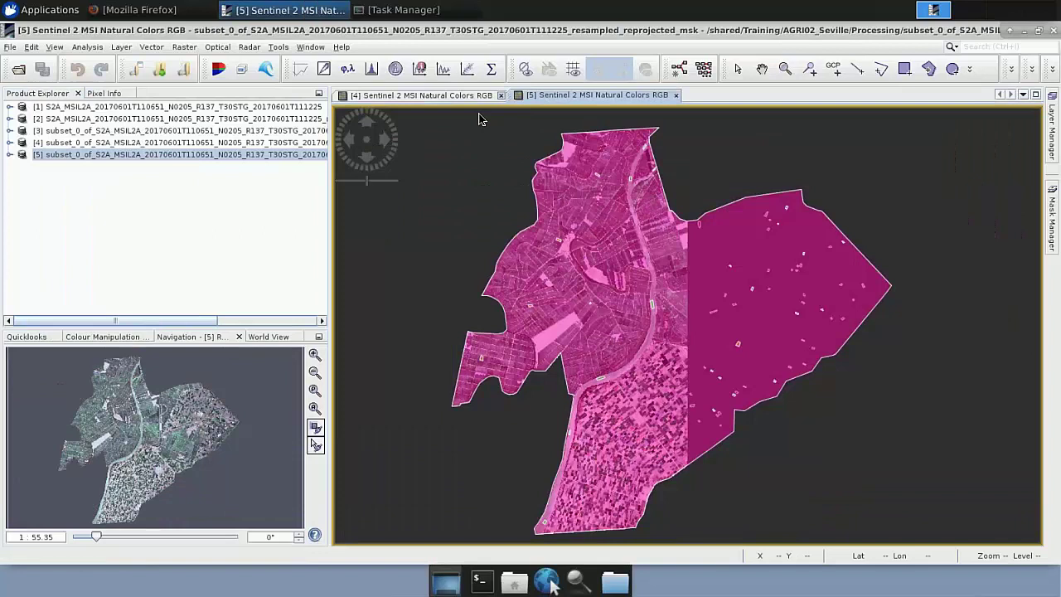
- Hide all vector data layers over the masked RGB image, and show them again
click(1055, 127)
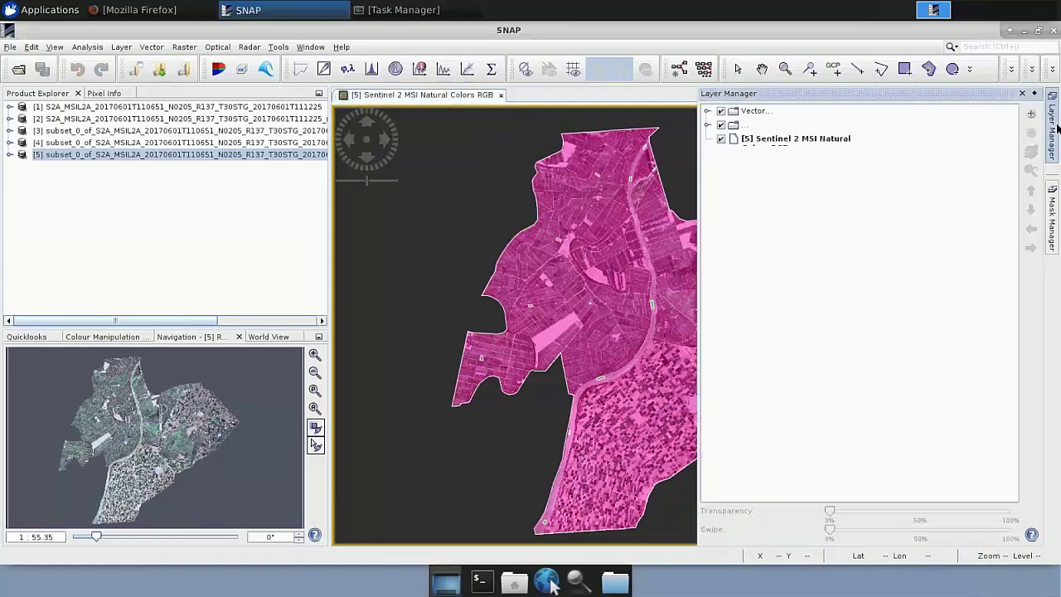
click(721, 112)
click(479, 240)
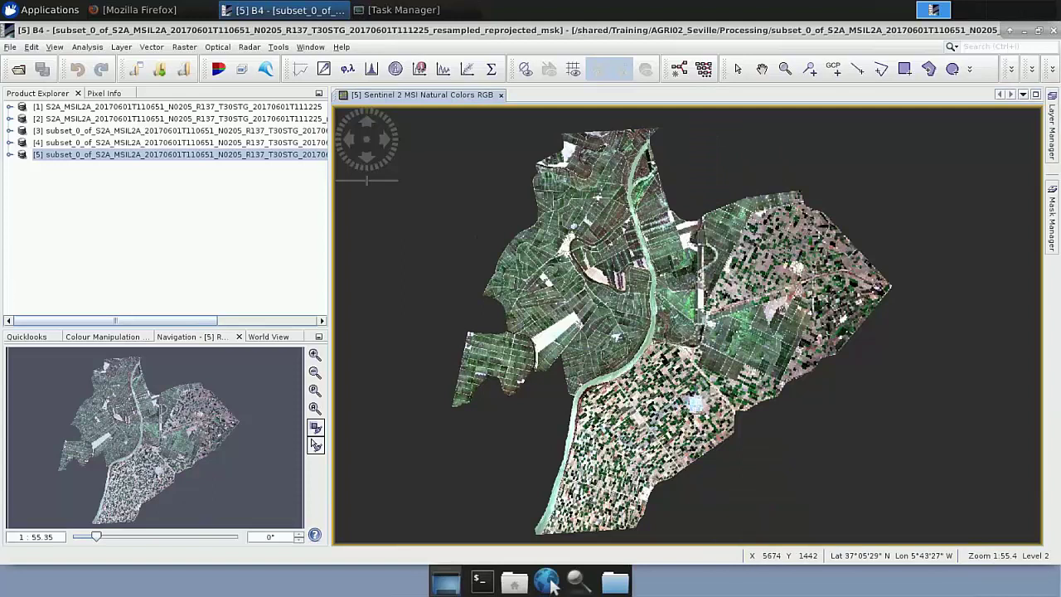
click(1051, 129)
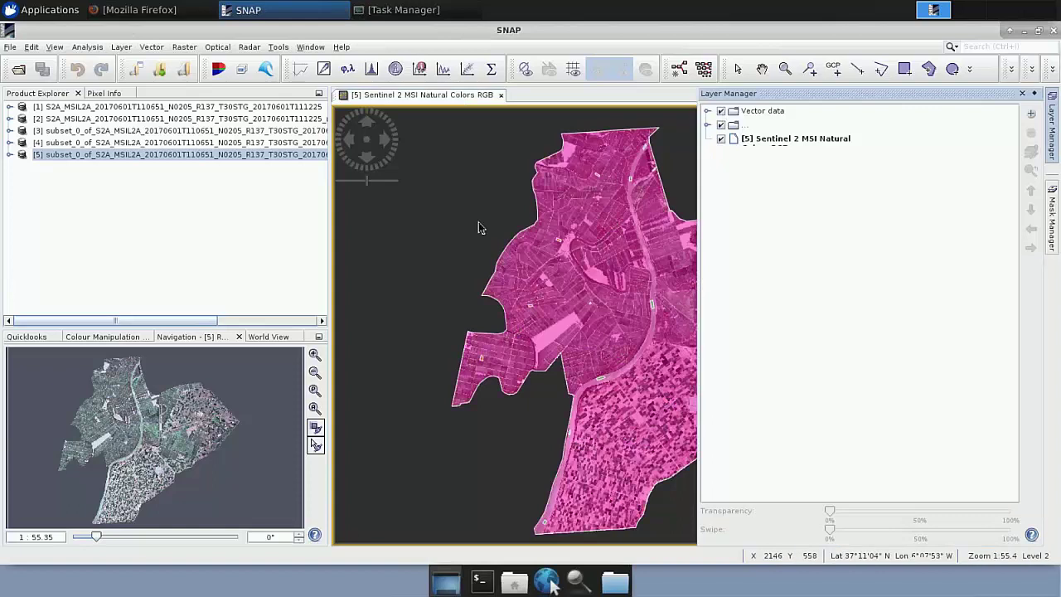
click(514, 344)
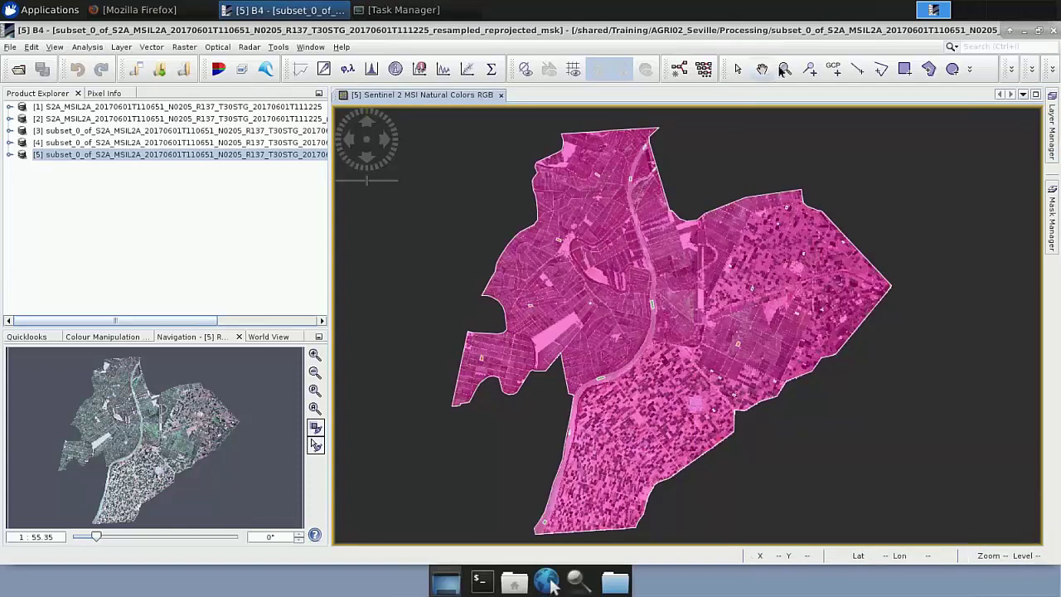
- Hide only the Study_Area vector layer and zoom in on the training polygons east of the river
click(1050, 128)
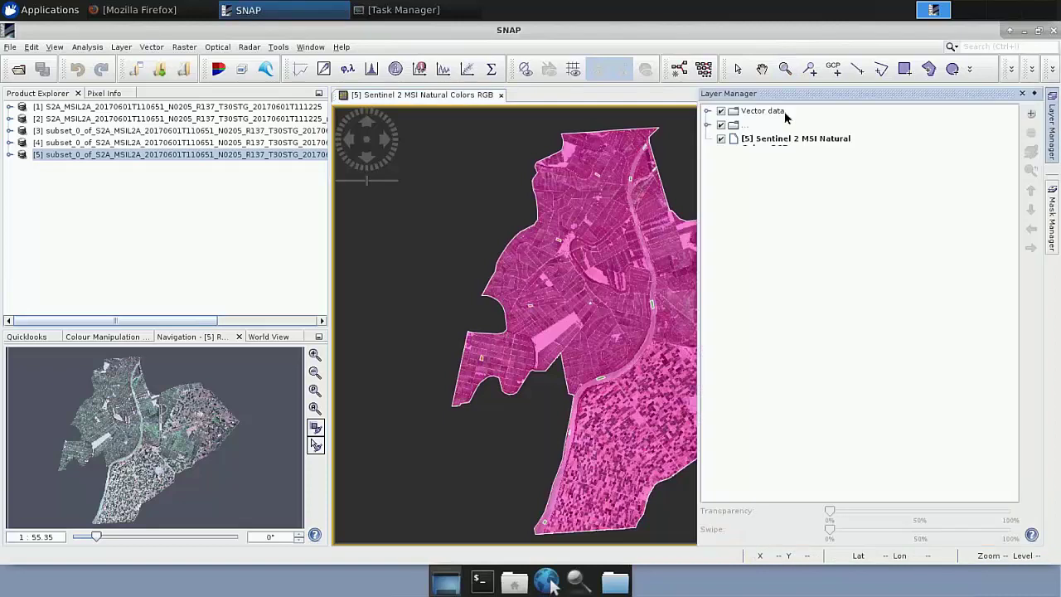
click(707, 112)
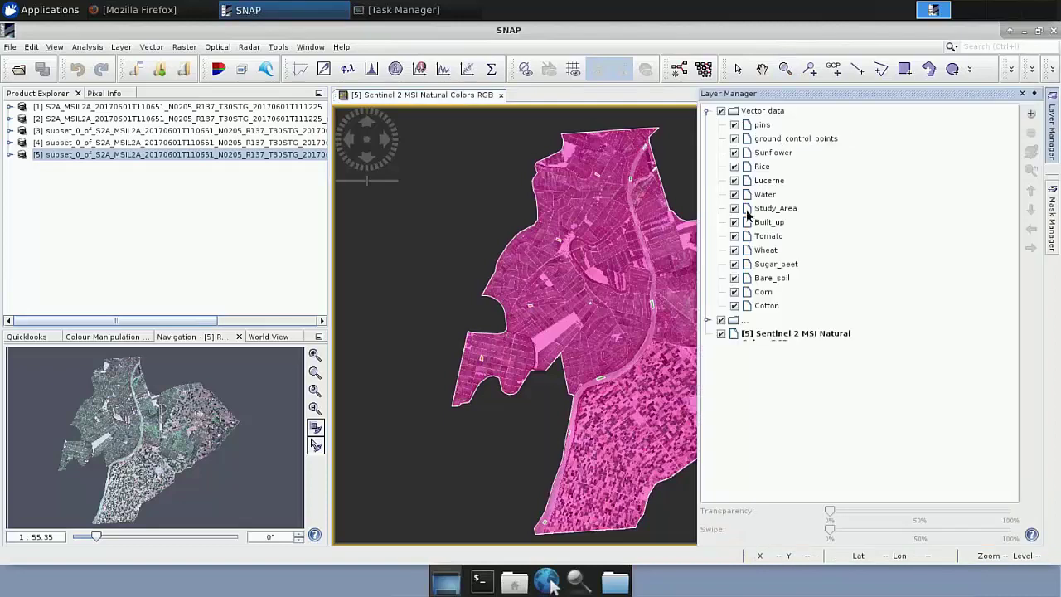
click(734, 208)
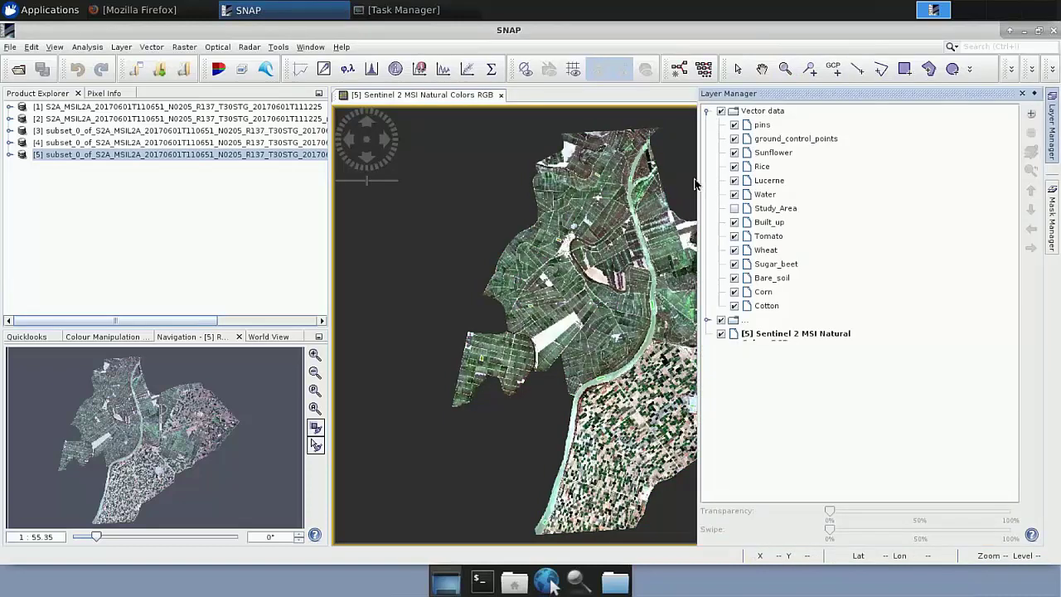
click(785, 68)
drag(642, 225, 797, 388)
drag(491, 258, 959, 507)
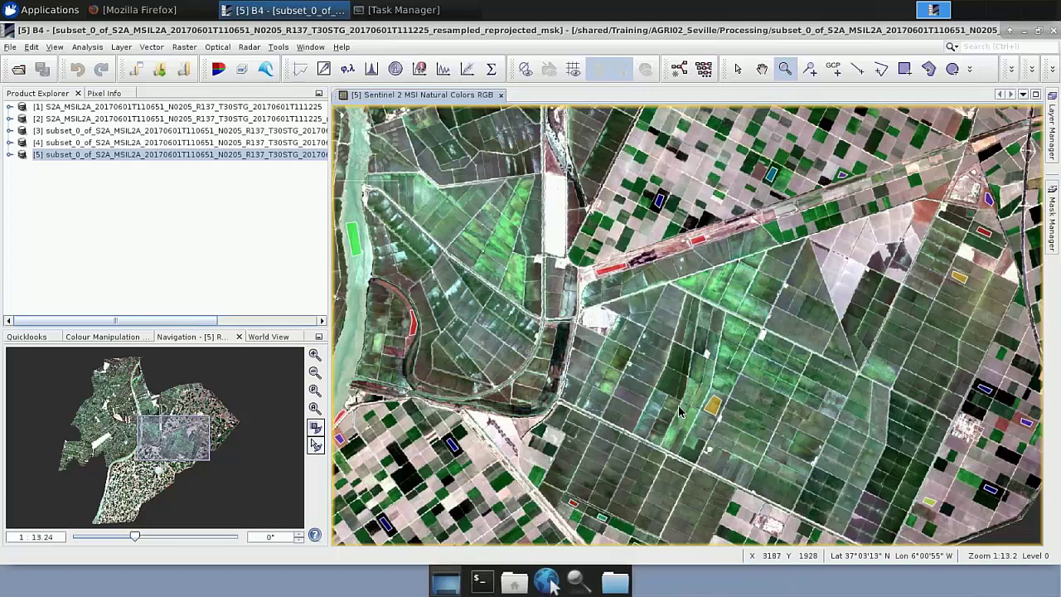
- Leave the full-screen remote session, switch to PowerPoint and start the LAND01webinar_slides slide show from the RUS Service slide
key(F11)
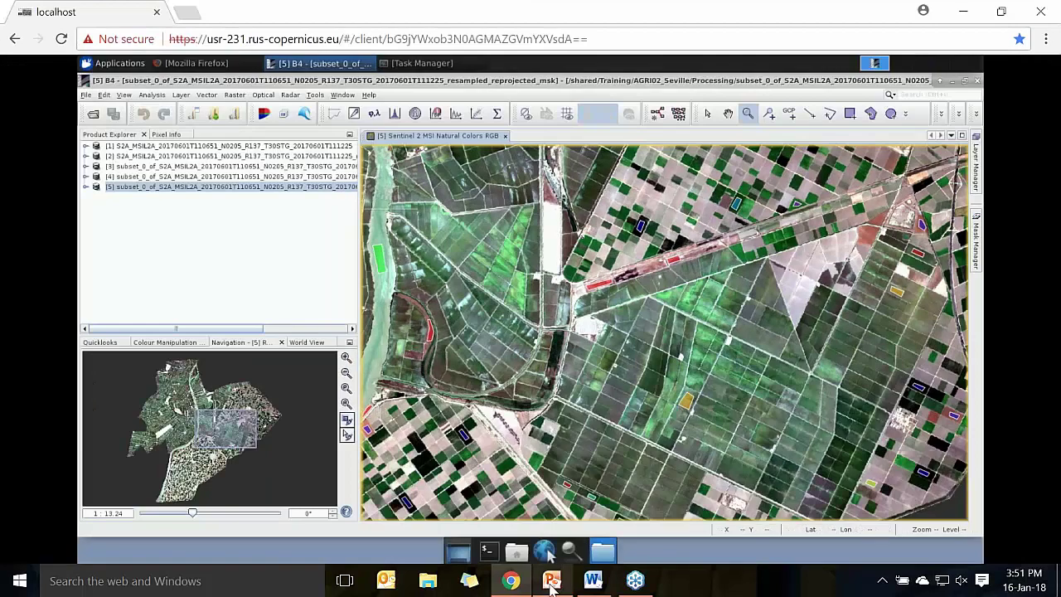
click(551, 583)
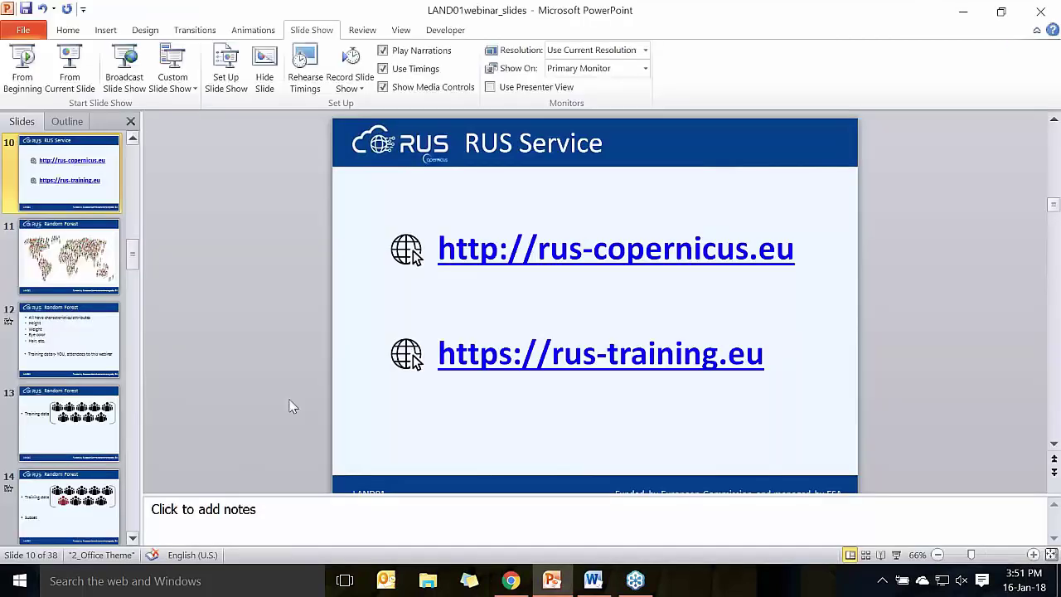
click(897, 555)
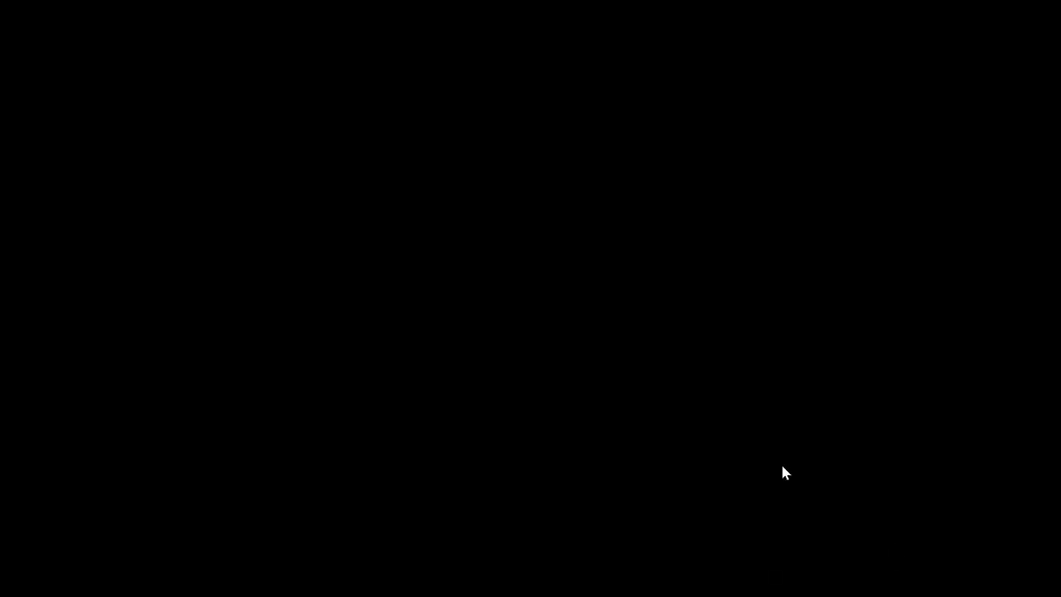
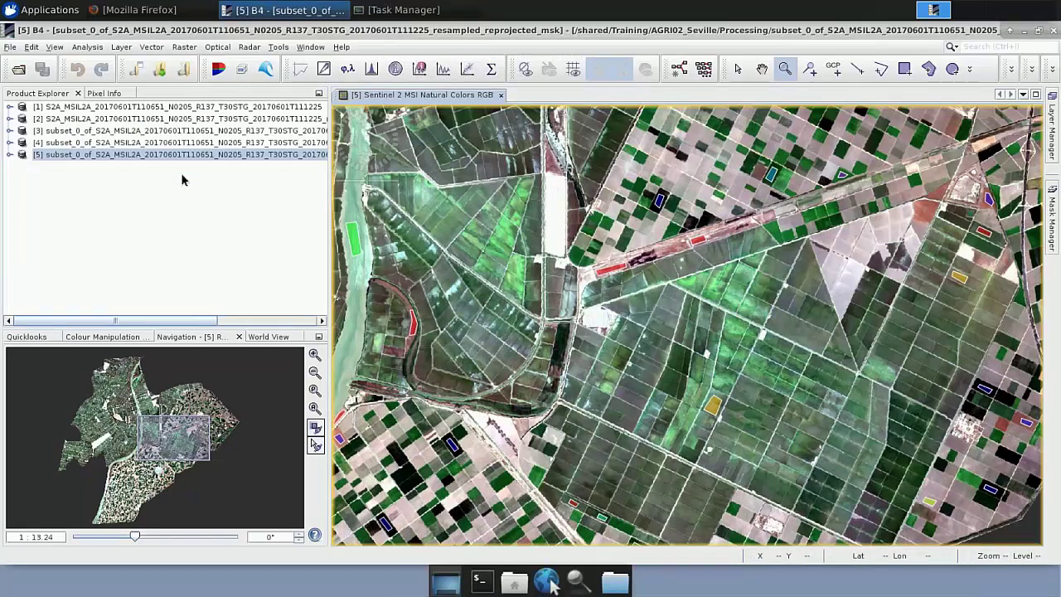
- Select the masked product ending in _reprojected_msk and open the supervised Random Forest Classifier
click(153, 156)
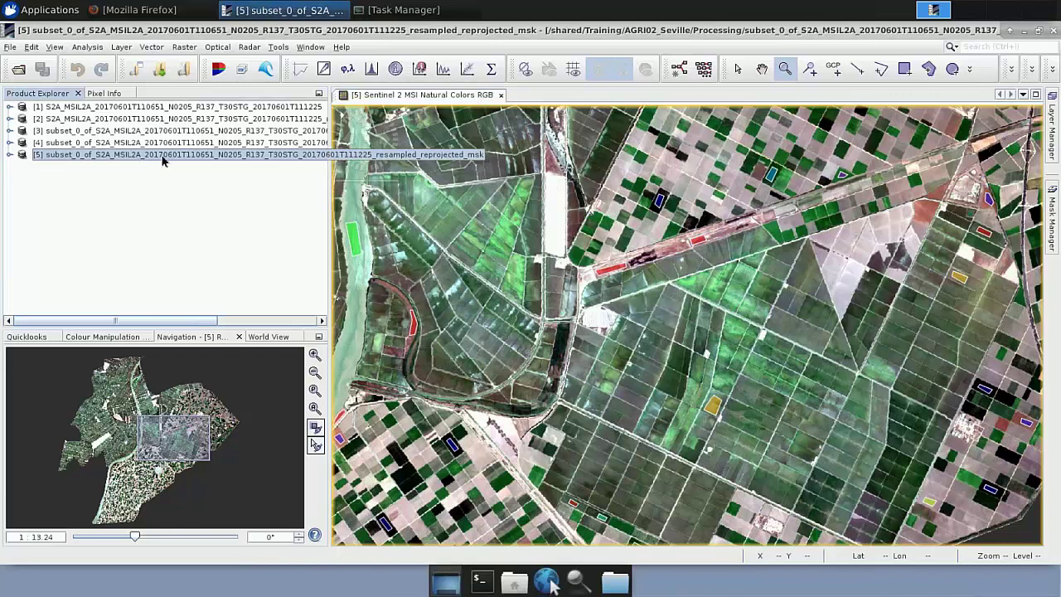
click(184, 47)
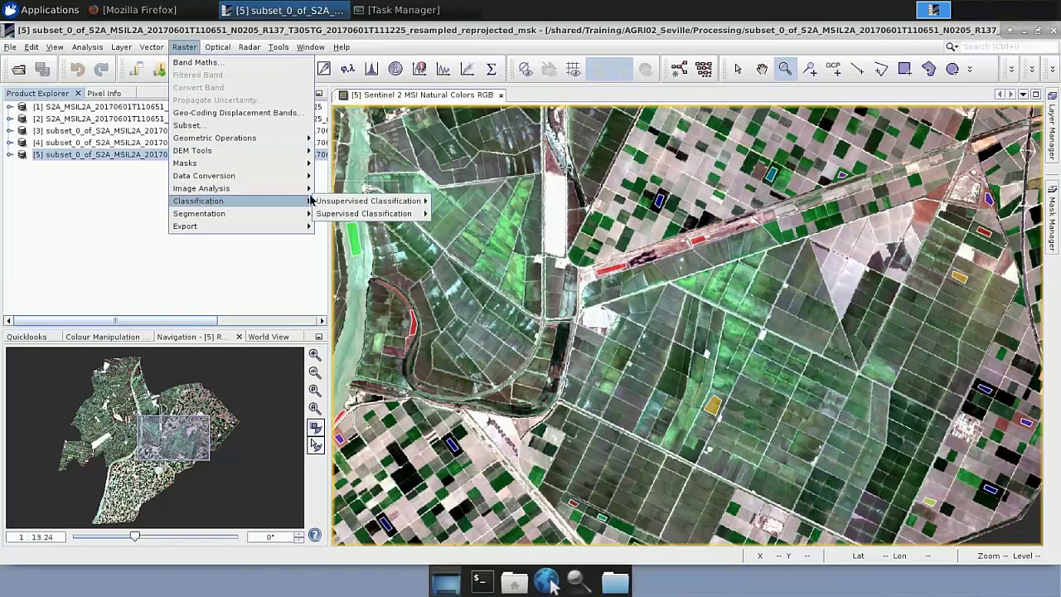
mouse_move(303, 202)
mouse_move(331, 214)
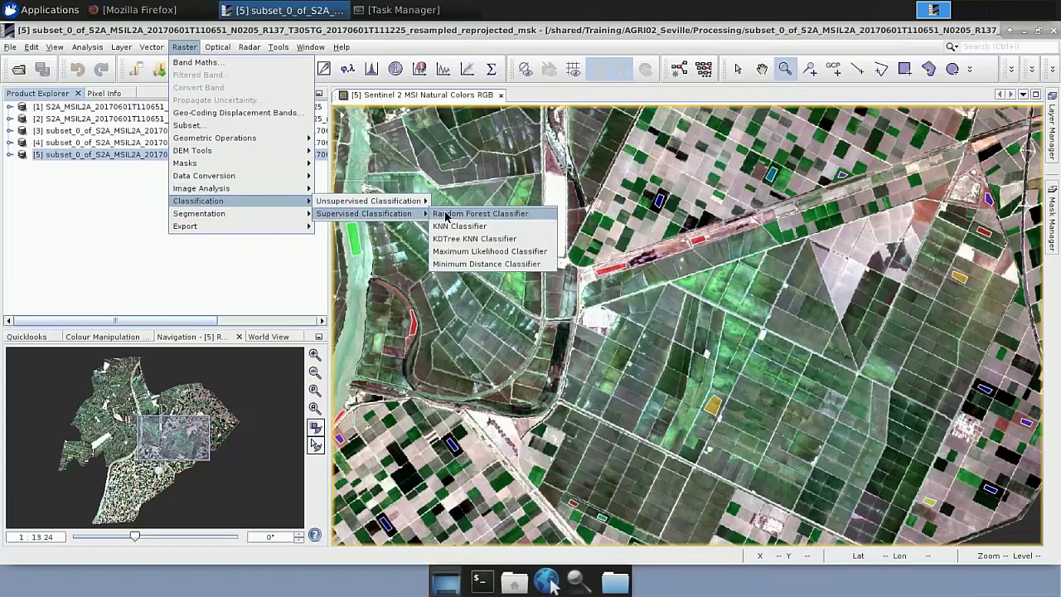
click(521, 217)
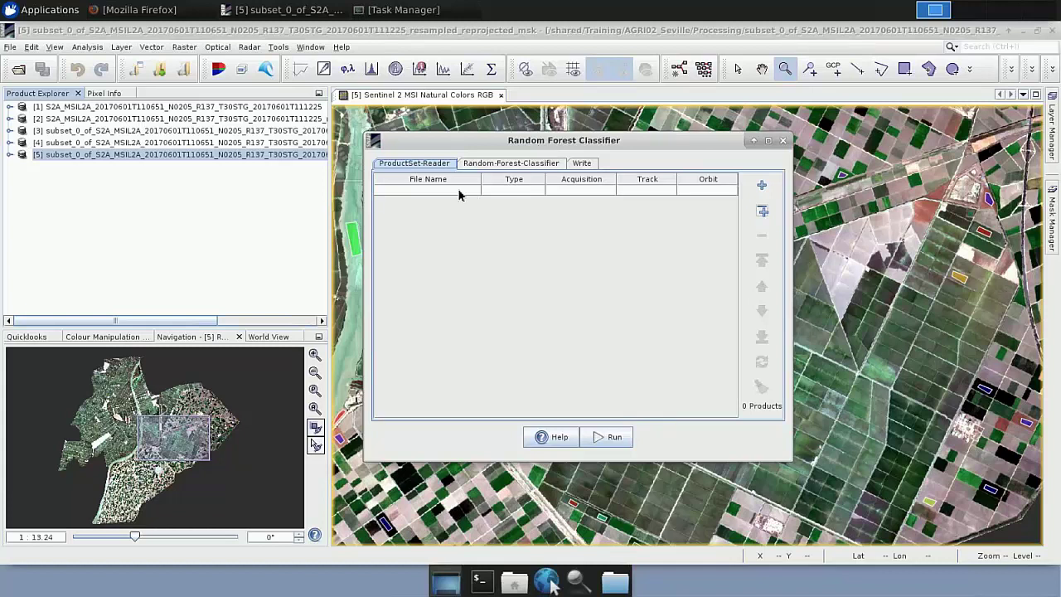
- Add all opened products to the classifier's input list, refresh their details and enlarge the dialog to show the full file names
click(763, 212)
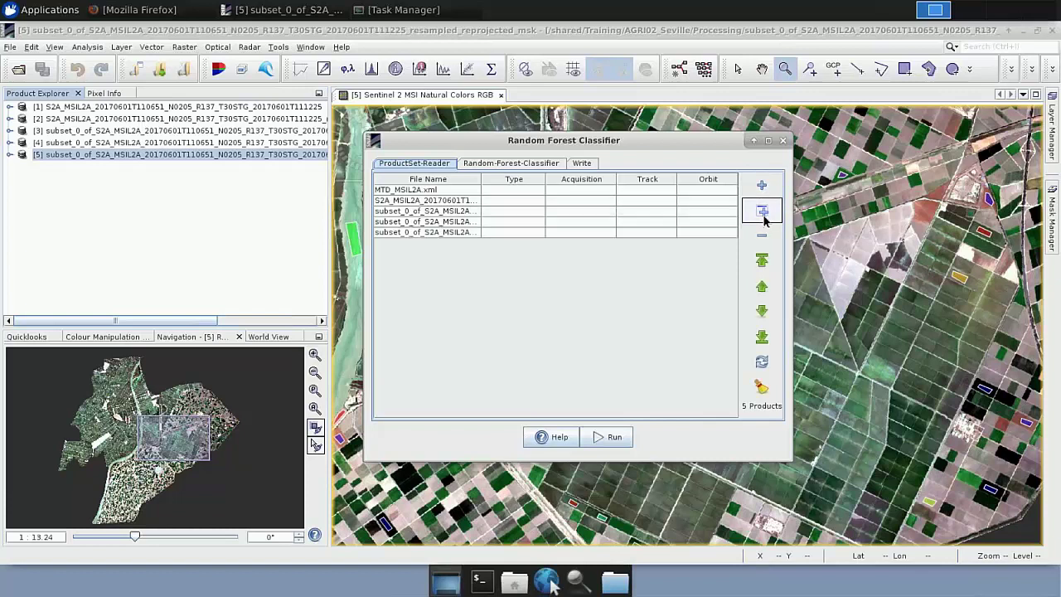
click(765, 367)
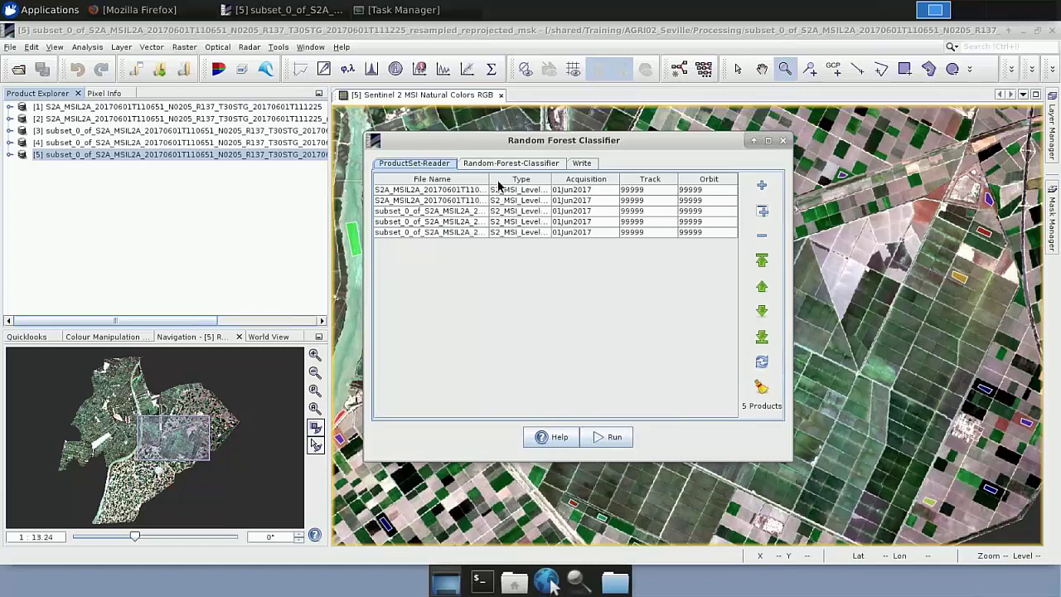
drag(554, 189, 710, 193)
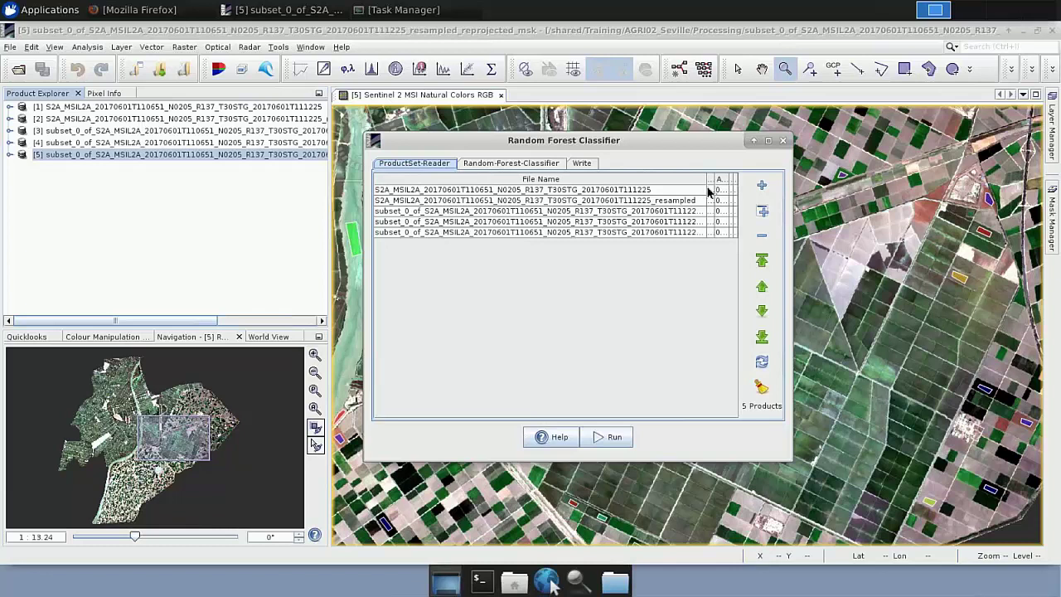
click(768, 141)
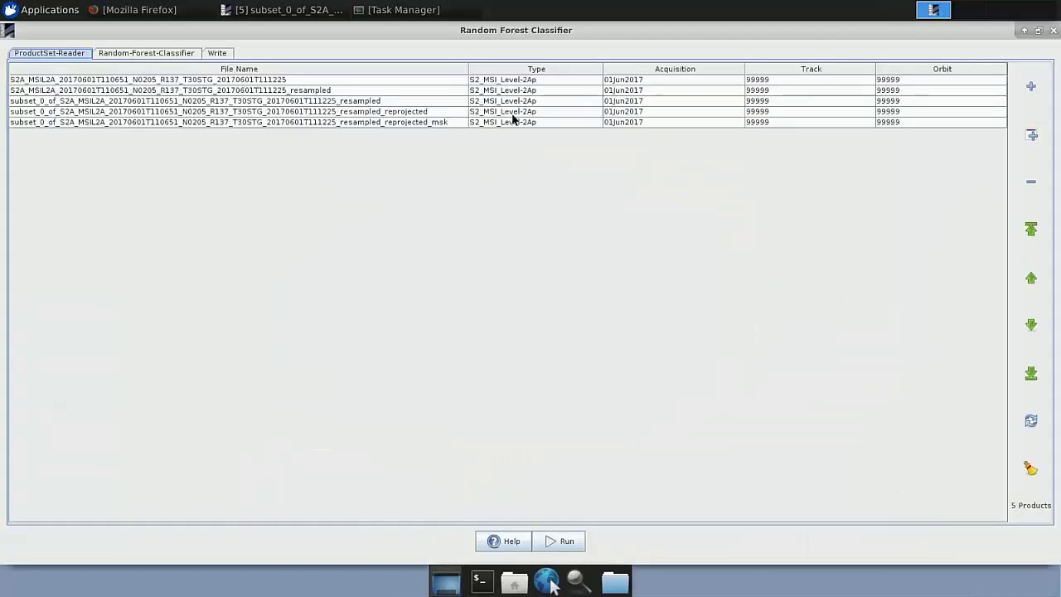
- Remove every input product except the one ending in _resampled_reprojected_msk, and restore the dialog's size
click(436, 123)
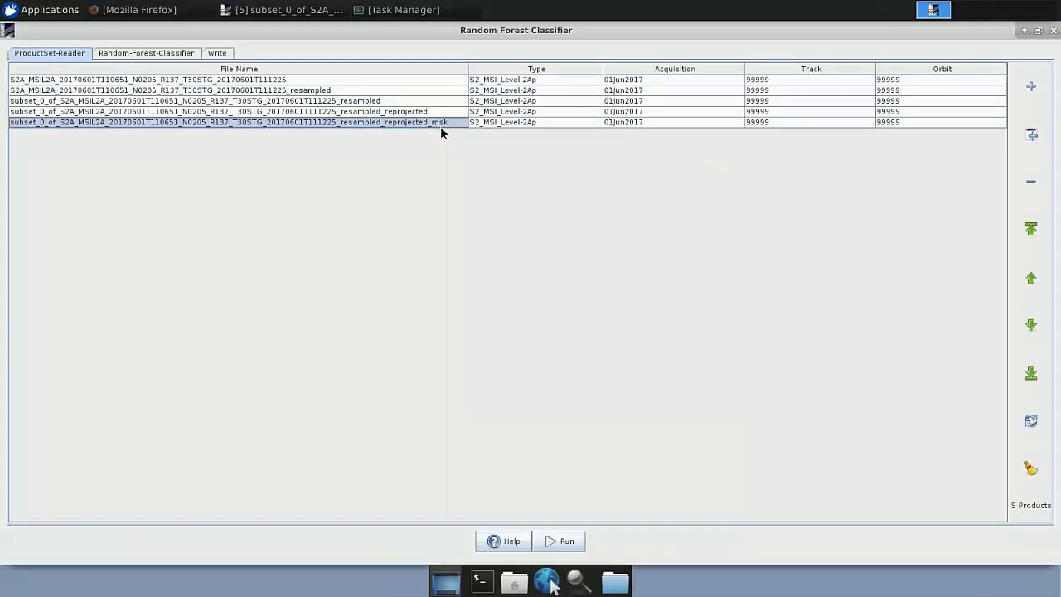
click(410, 111)
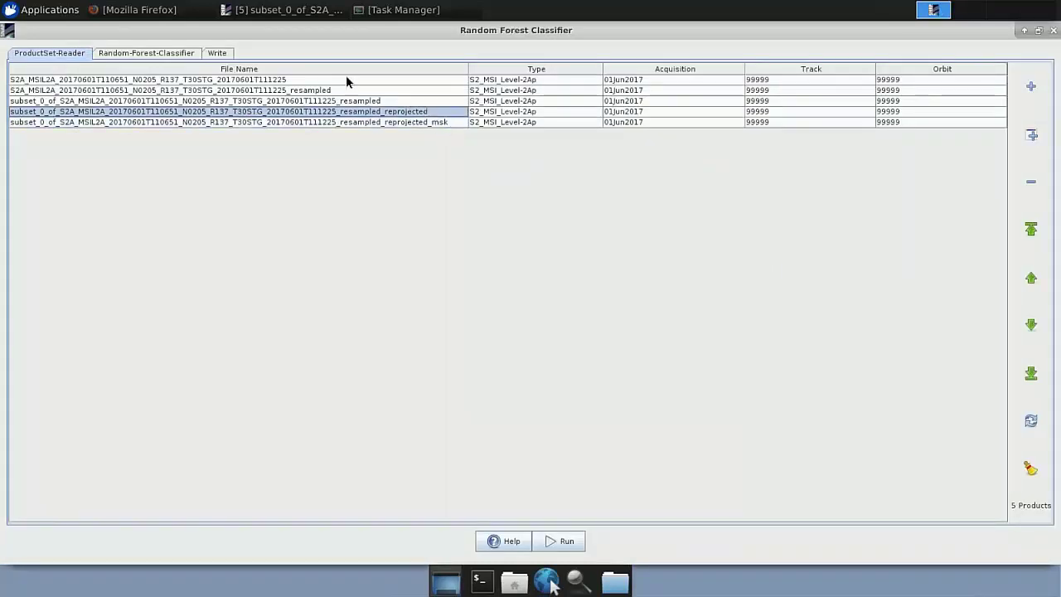
shift+click(301, 80)
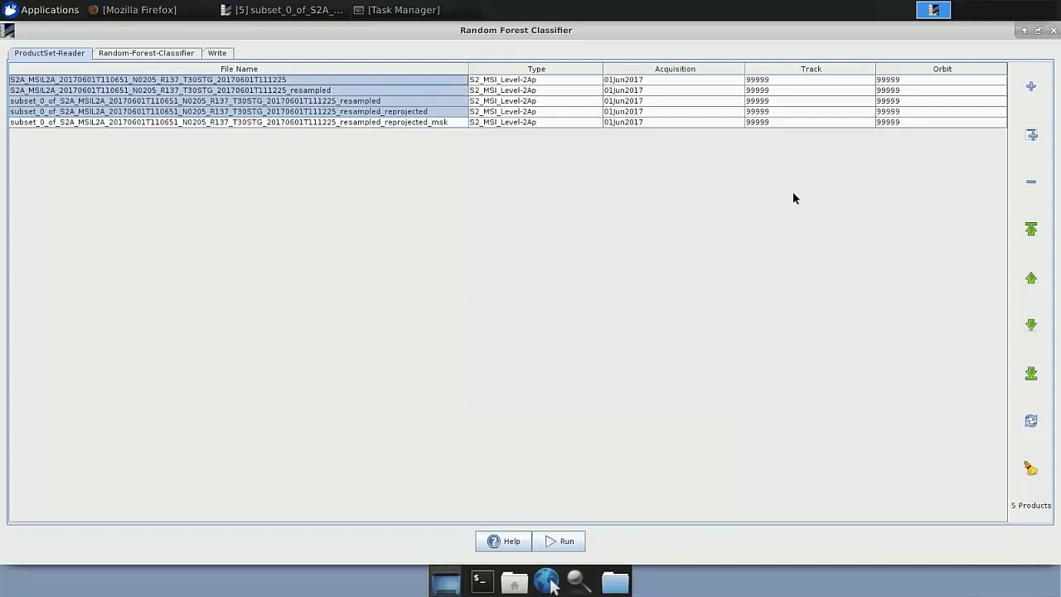
click(1032, 185)
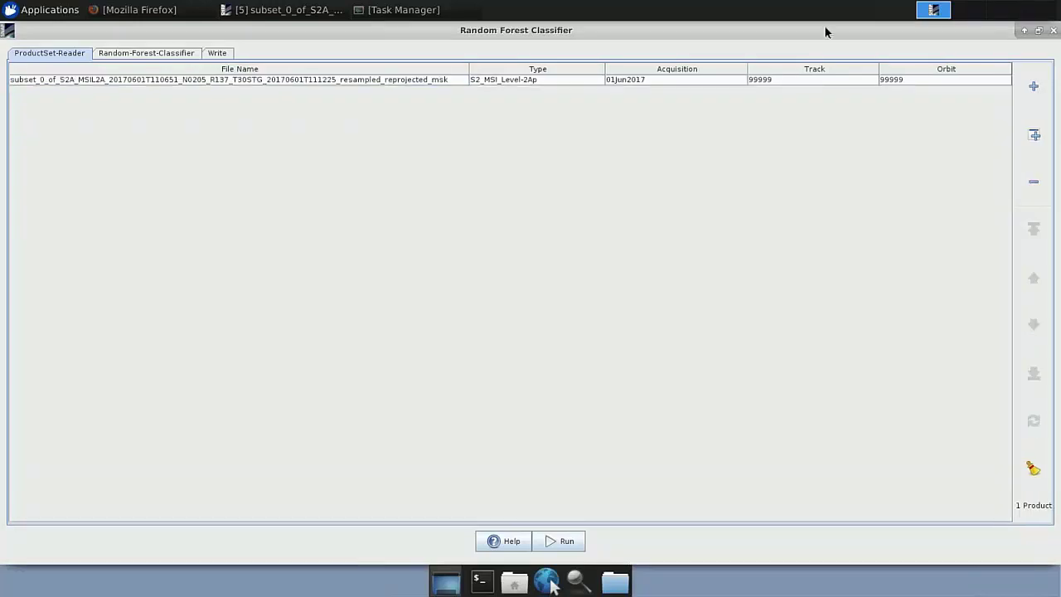
click(1038, 30)
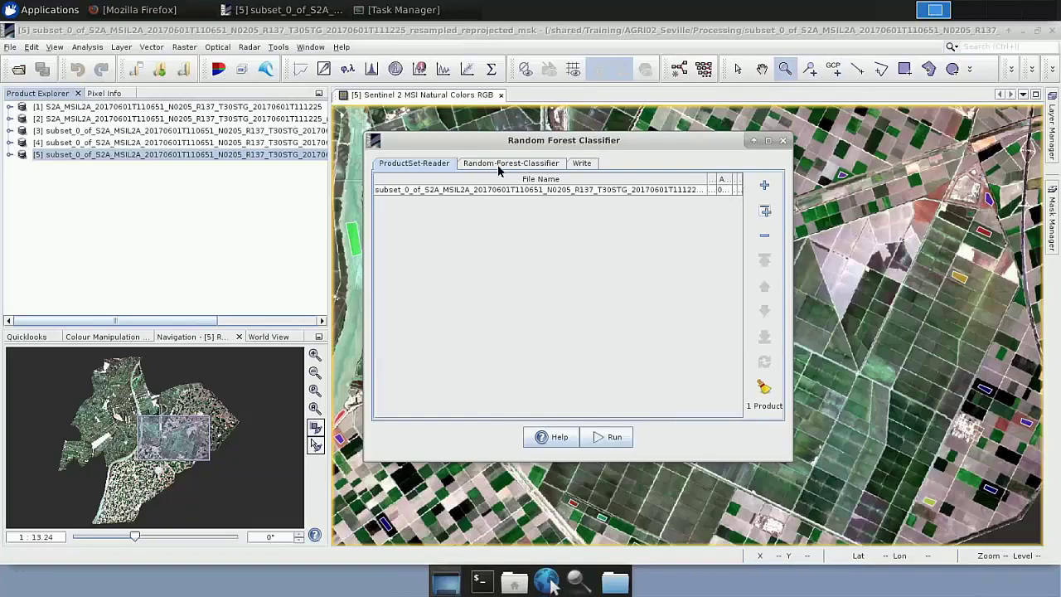
- Set the number of trees to 500 in the Random Forest classifier settings
click(495, 165)
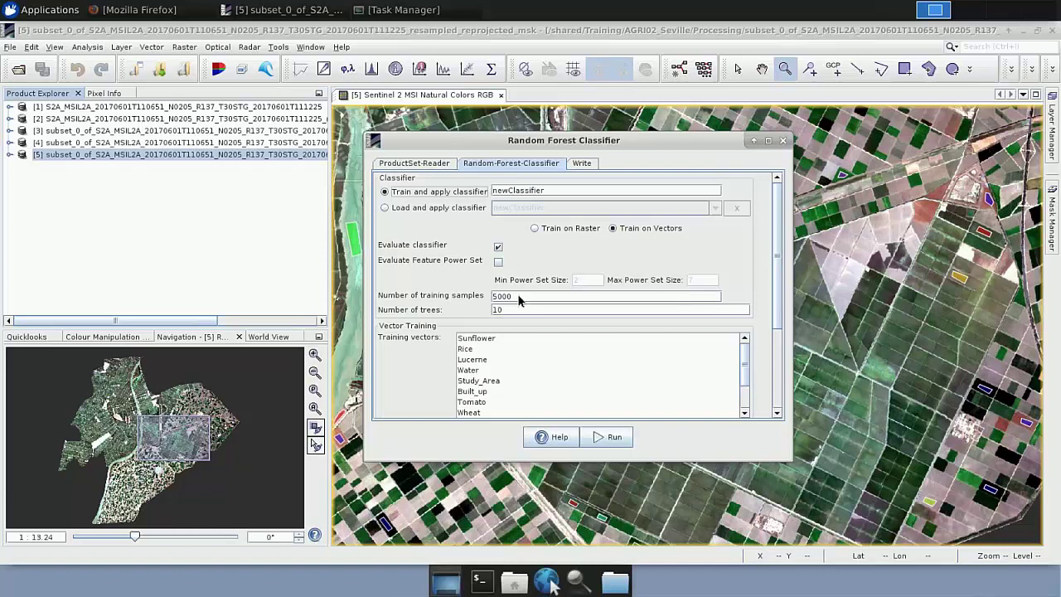
click(494, 313)
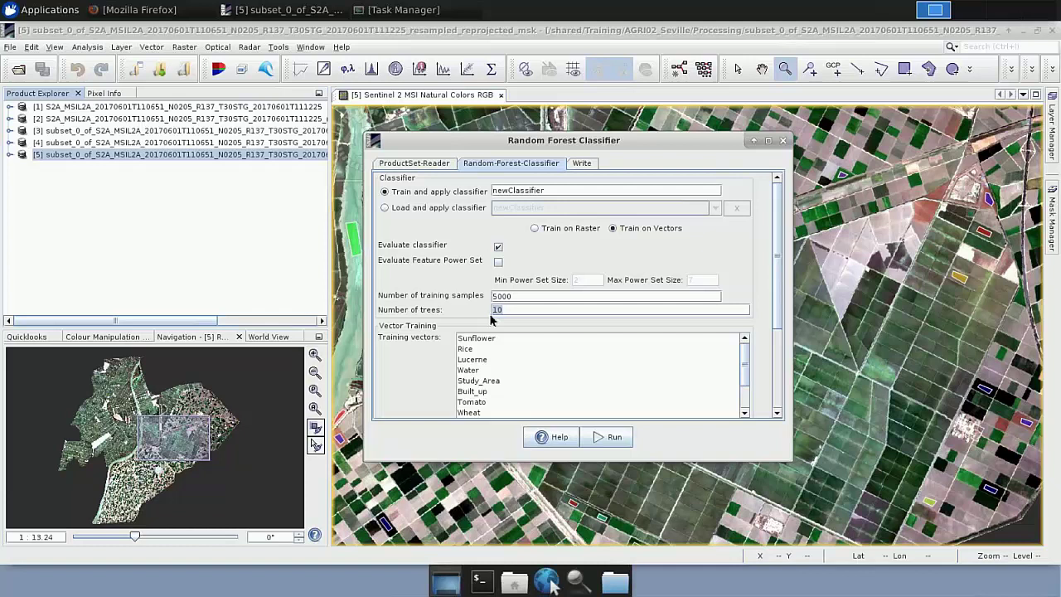
text(500)
- Select all training vectors from Sunflower to Cotton except Study_Area
click(499, 372)
scroll(500, 379, down, 2)
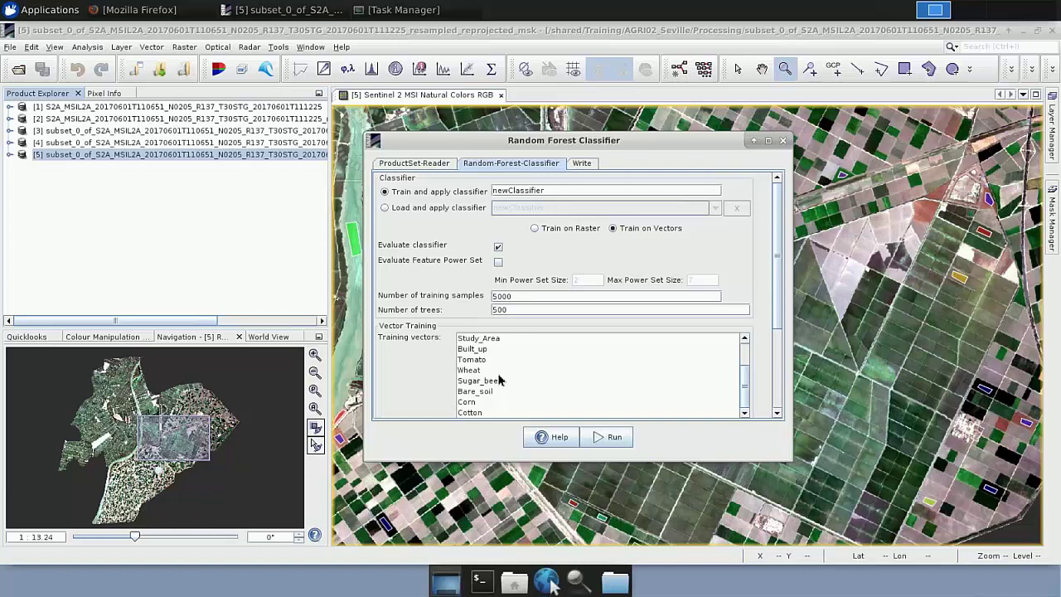
key(ctrl+a)
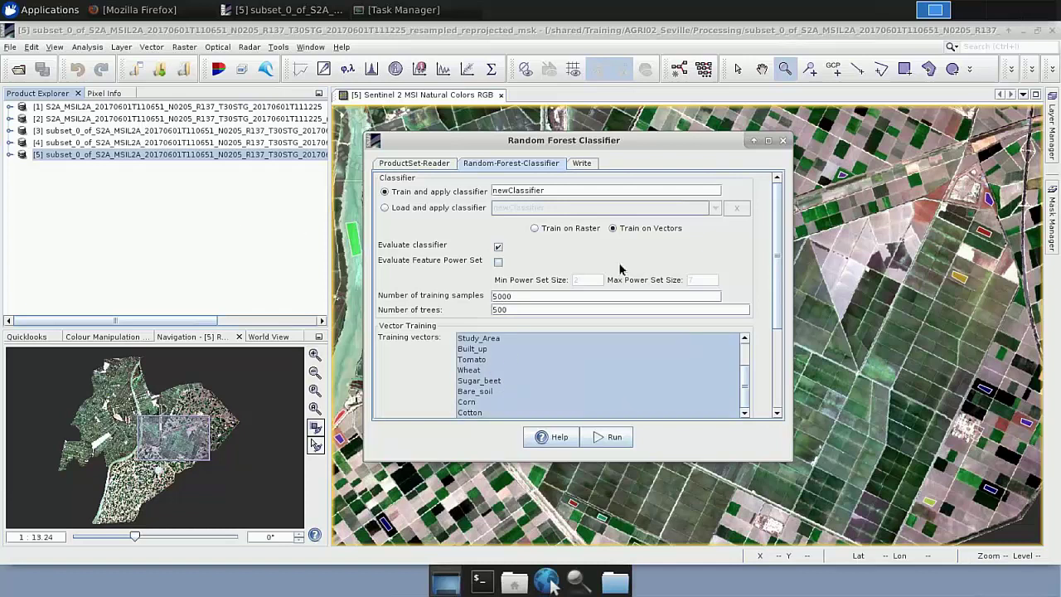
ctrl+click(489, 340)
scroll(490, 372, up, 2)
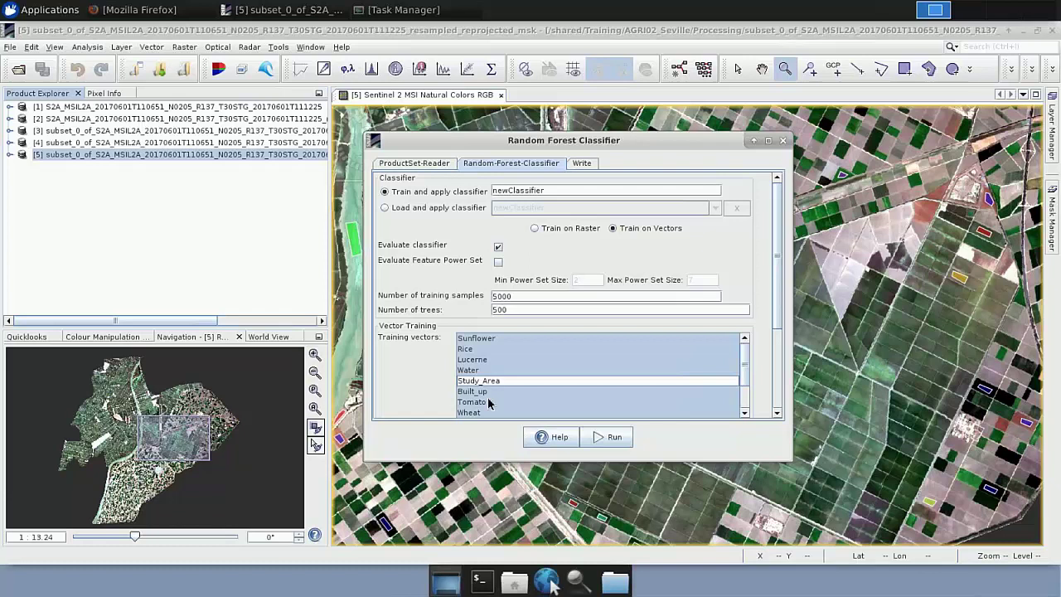
scroll(492, 403, down, 2)
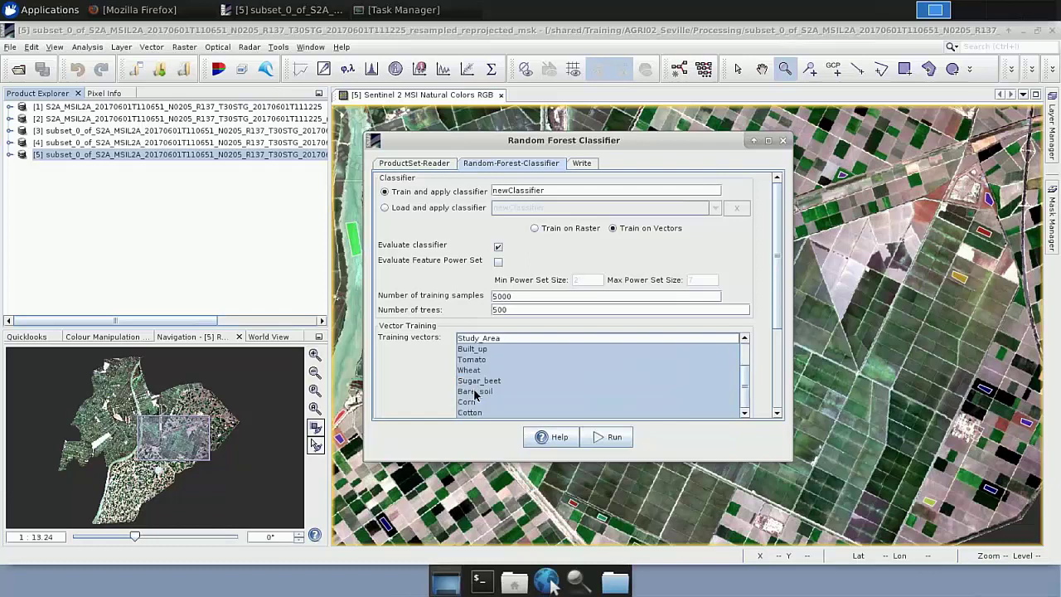
- Select bands B1 through B12 as the classifier's feature bands, leaving out the quality bands
drag(778, 325, 786, 409)
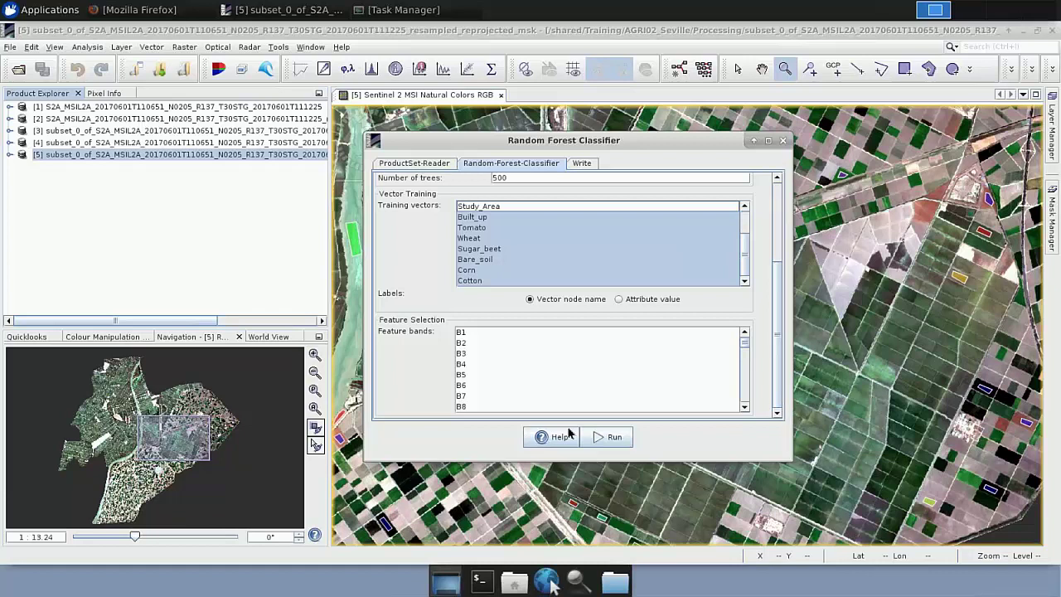
click(470, 335)
scroll(485, 377, down, 4)
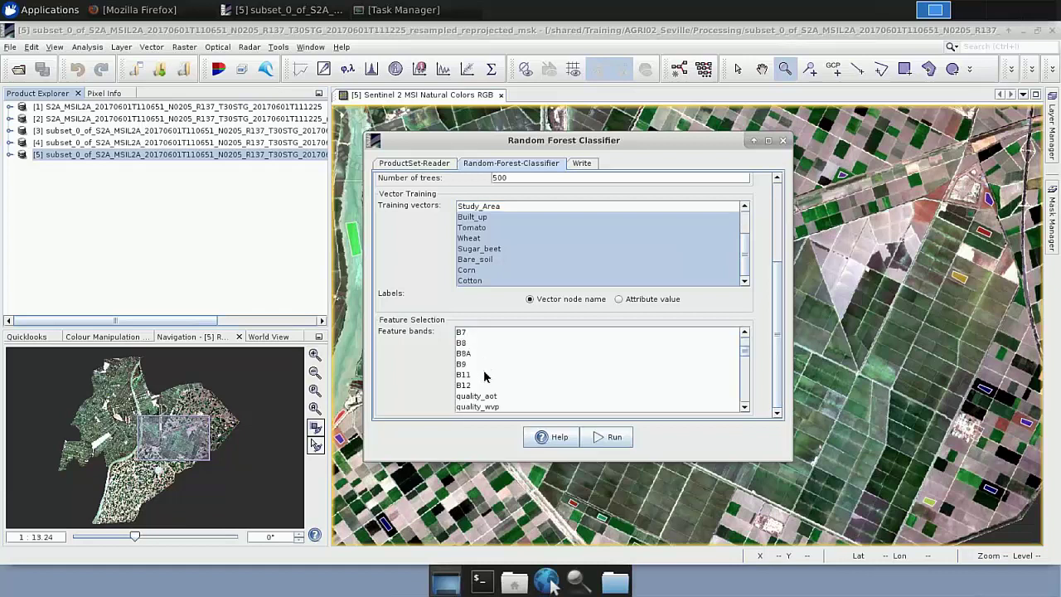
scroll(479, 357, up, 2)
shift+click(475, 386)
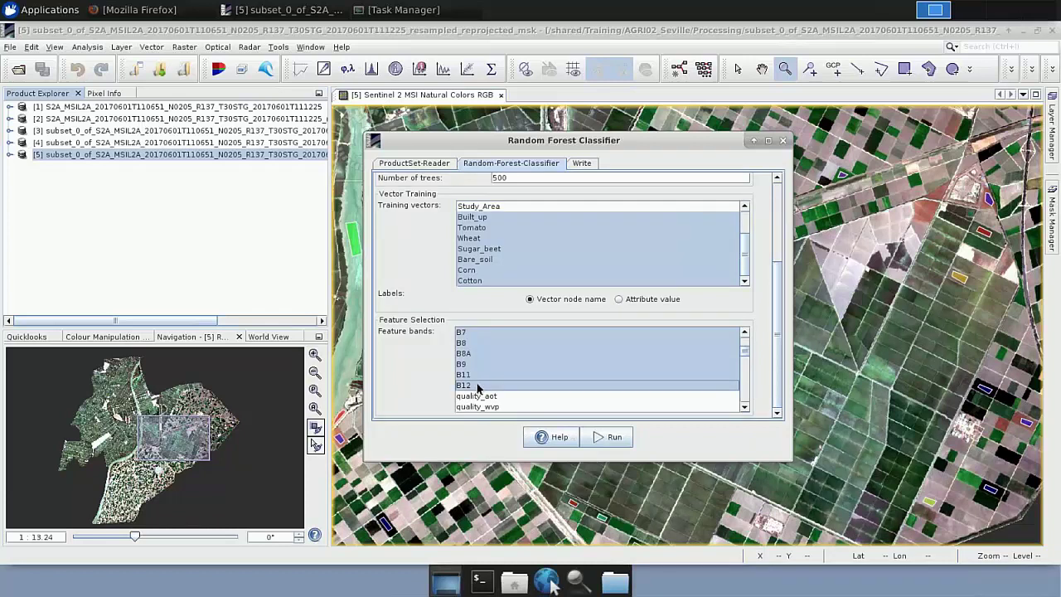
scroll(478, 385, up, 3)
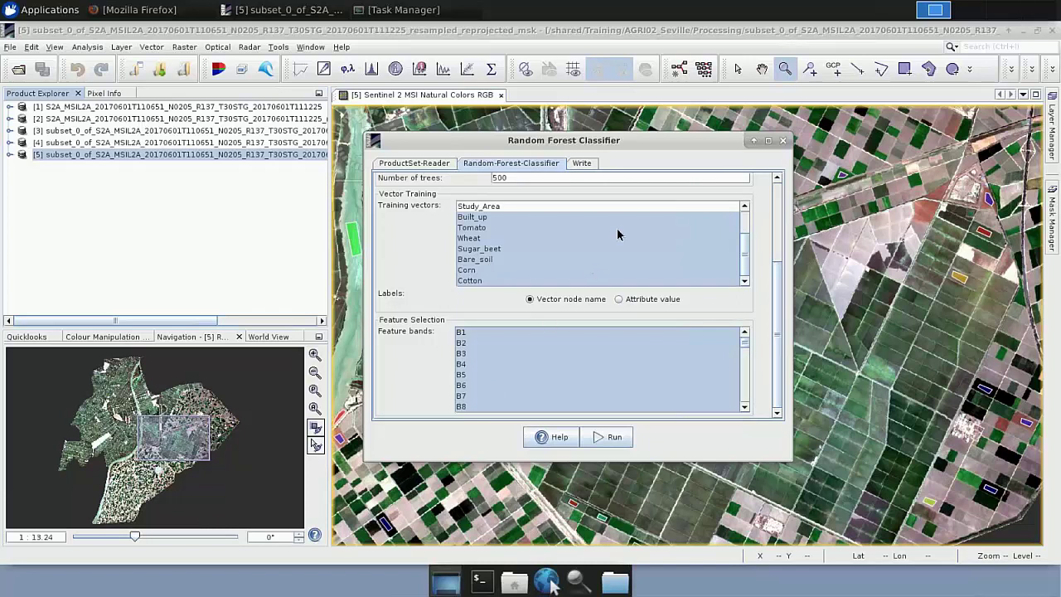
- Check the classifier's output name suffix, format and directory, and close the dialog without running it
click(583, 164)
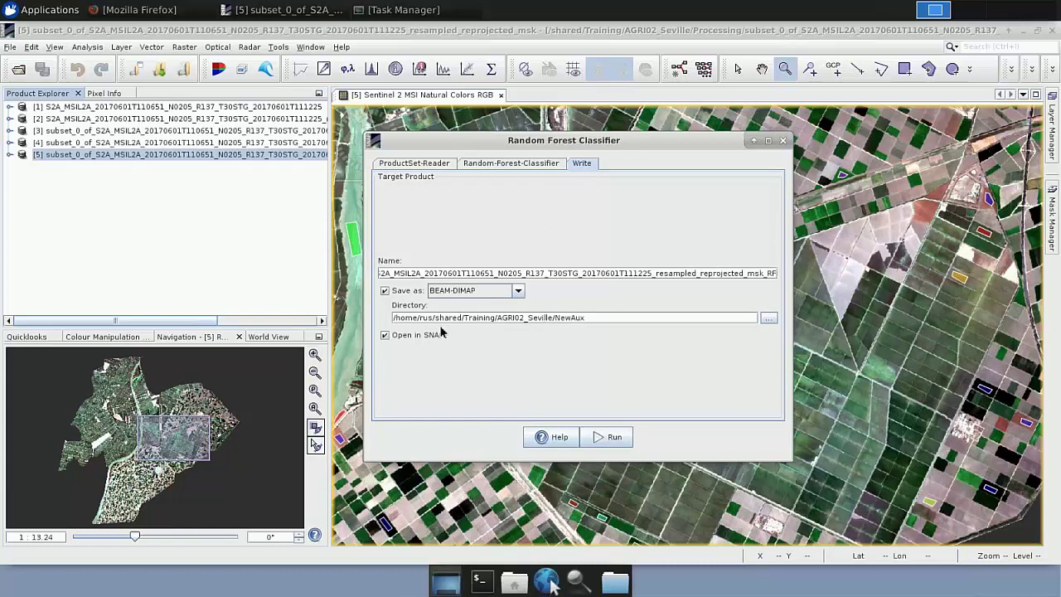
drag(764, 275, 776, 279)
click(785, 142)
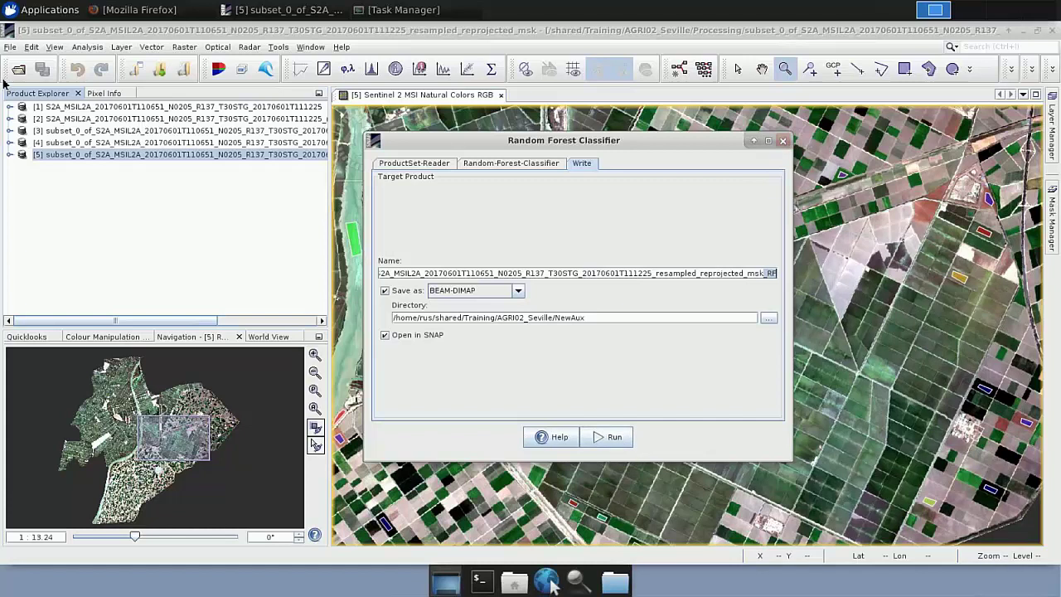
- Open the existing classification product ending in _resampled_reprojected_msk_RF from the Processing folder
click(19, 71)
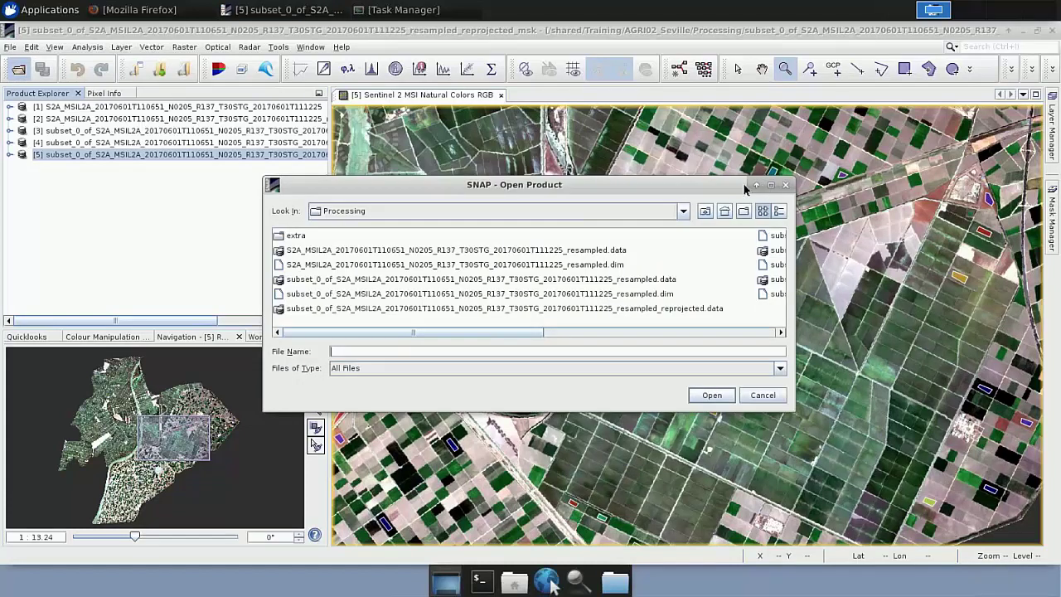
click(772, 185)
click(427, 229)
click(974, 548)
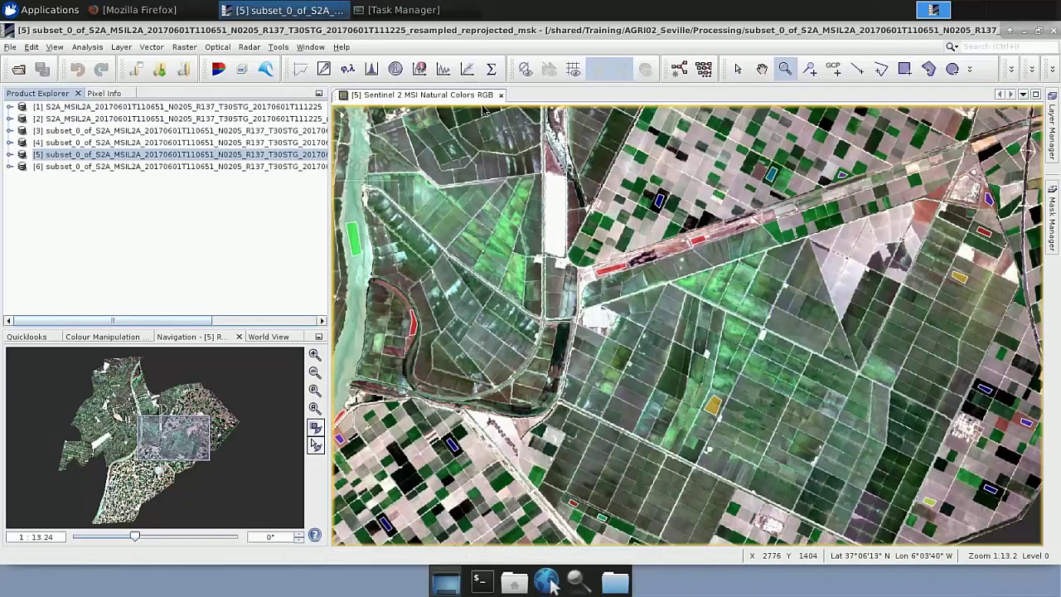
- Expand the bands of the RF classification product and look at its LabeledClasses and Confidence bands
click(39, 167)
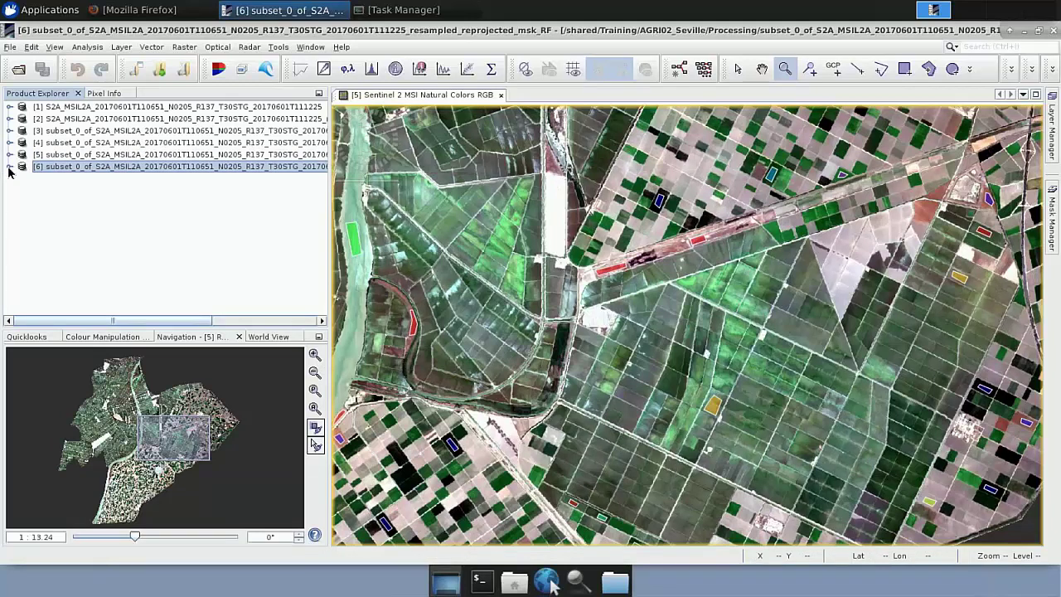
click(10, 167)
click(23, 226)
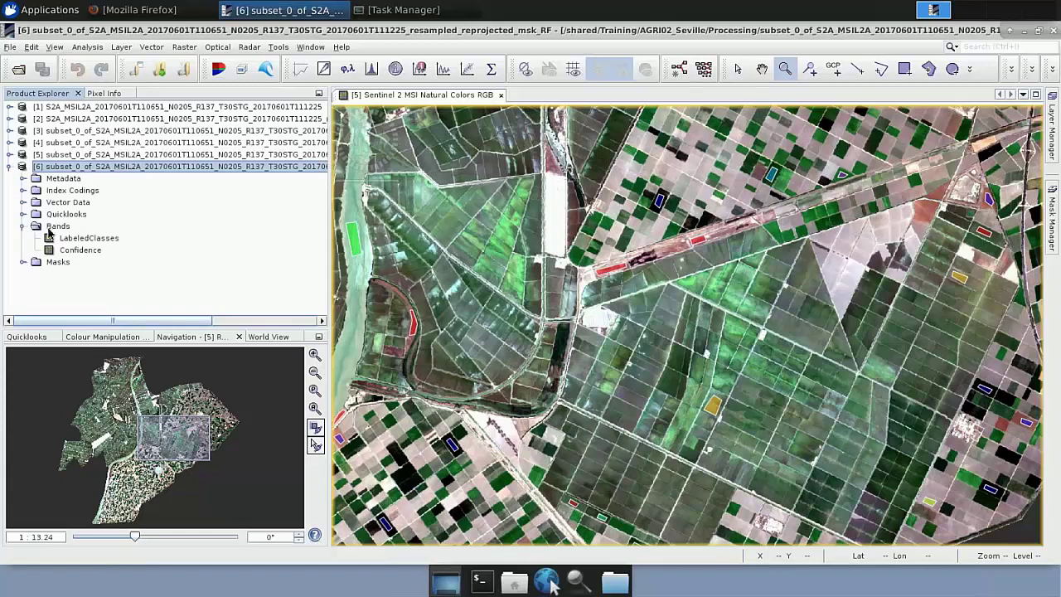
click(88, 242)
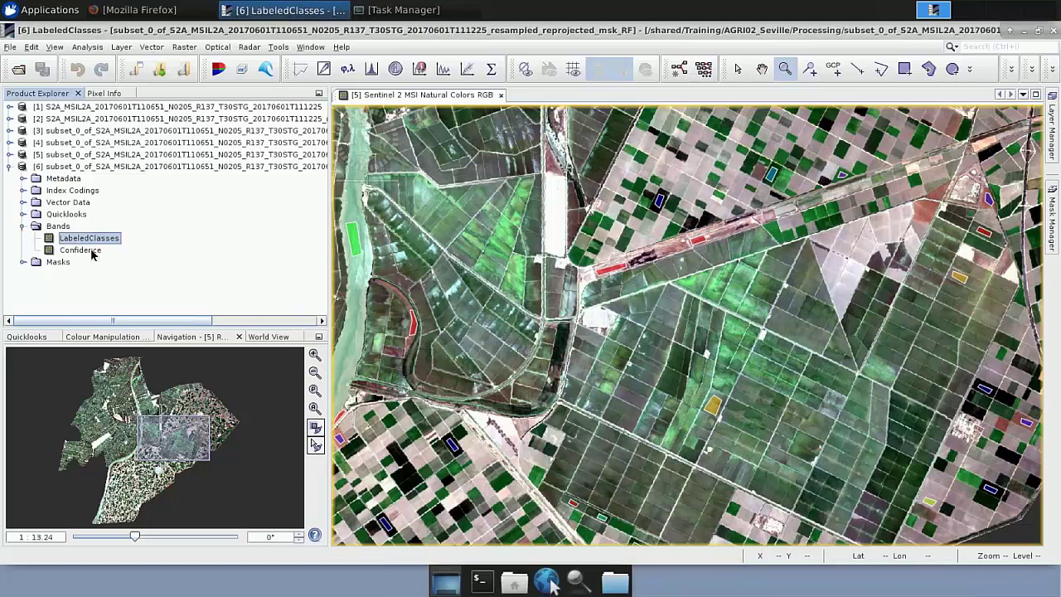
click(92, 254)
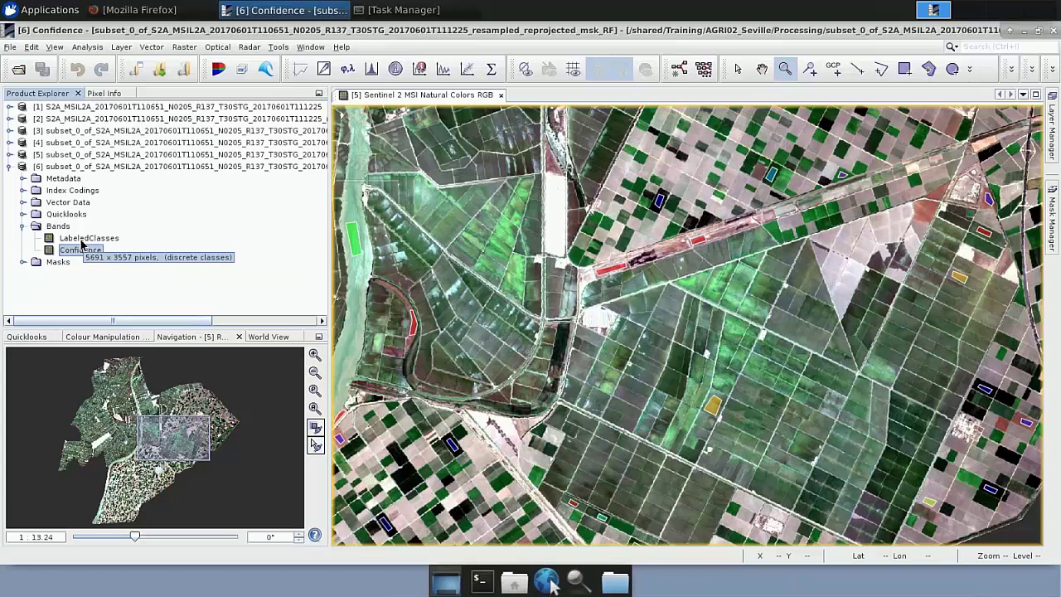
click(82, 241)
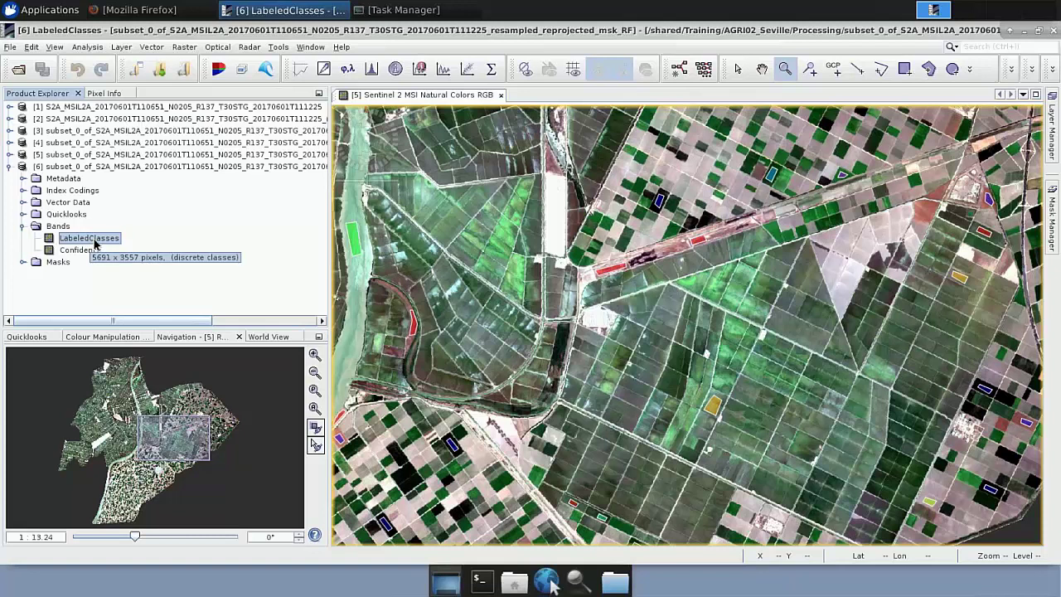
- Check the valid-pixel expression in the properties of the LabeledClasses band and close them
right_click(94, 242)
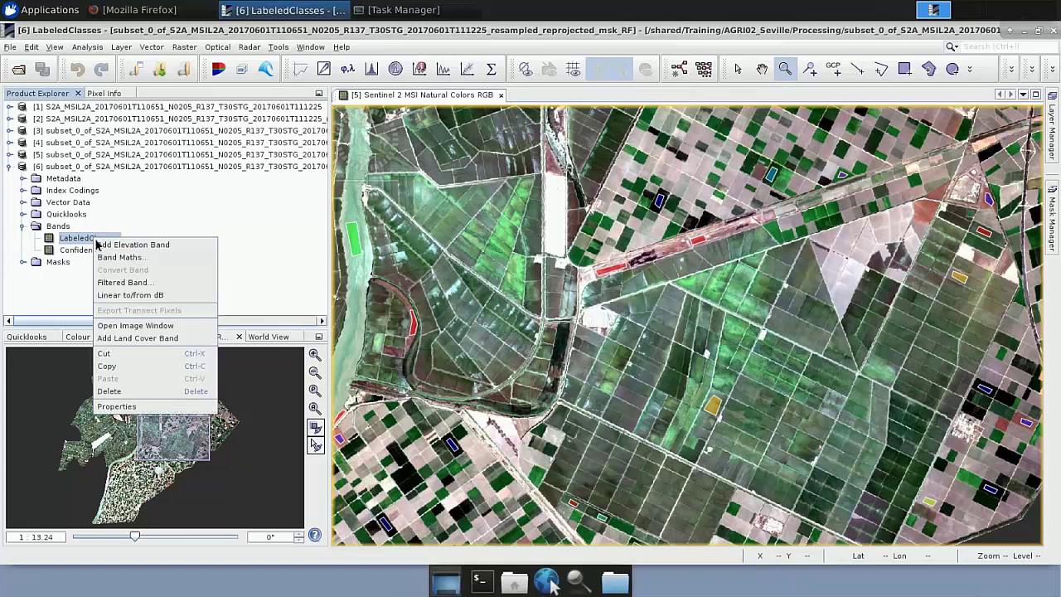
click(117, 408)
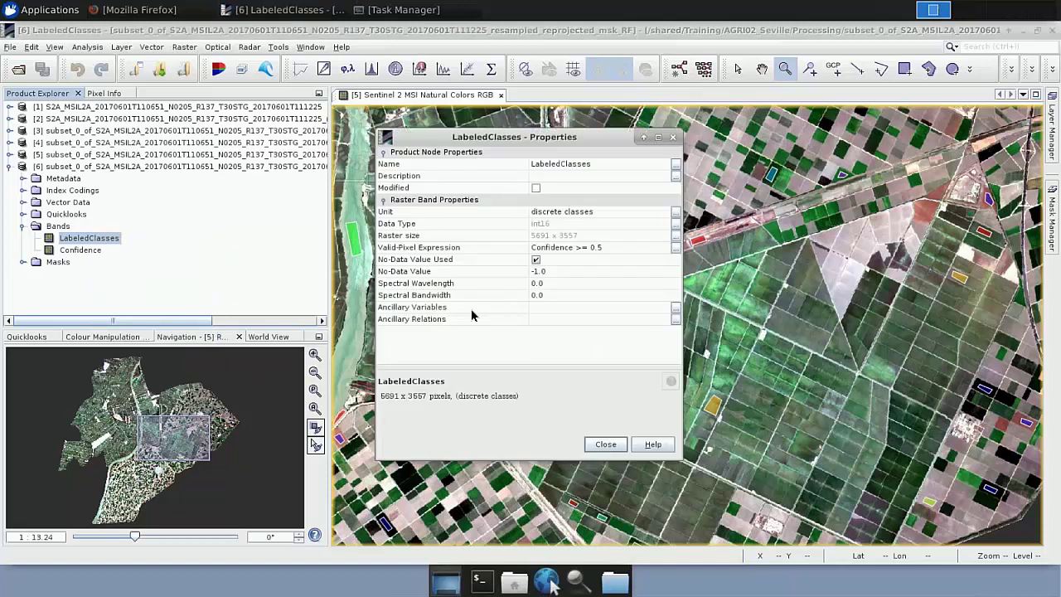
click(606, 247)
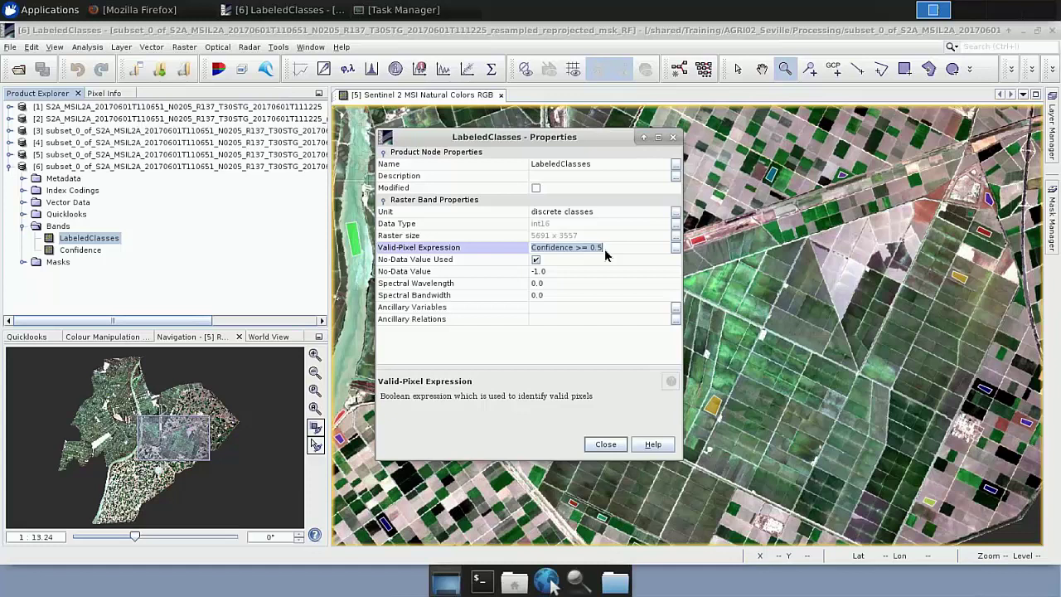
click(604, 249)
click(613, 448)
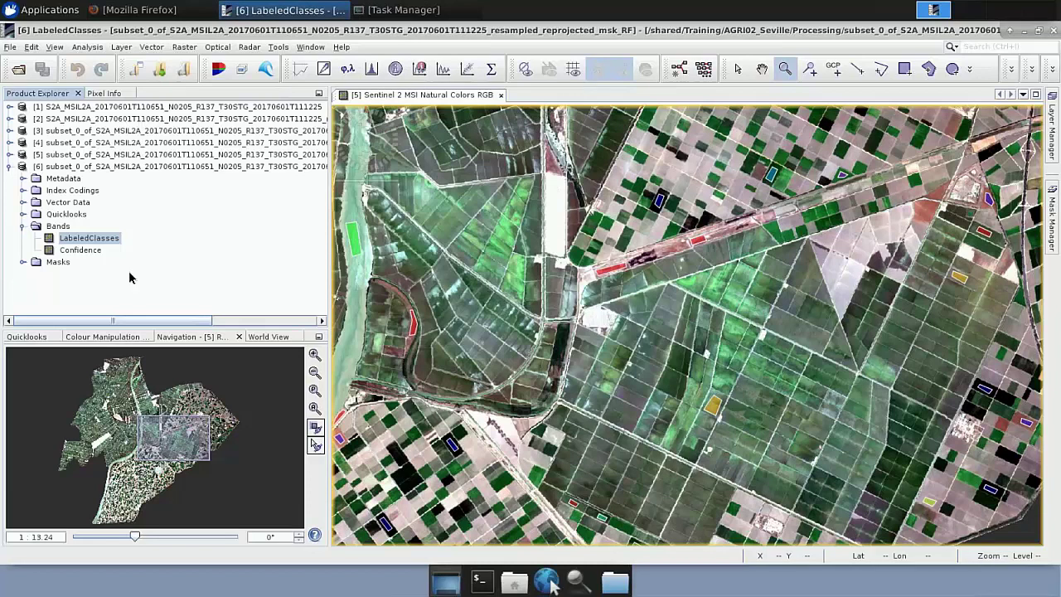
- Display the full extent of the LabeledClasses band and hide its vector data overlay
double_click(49, 241)
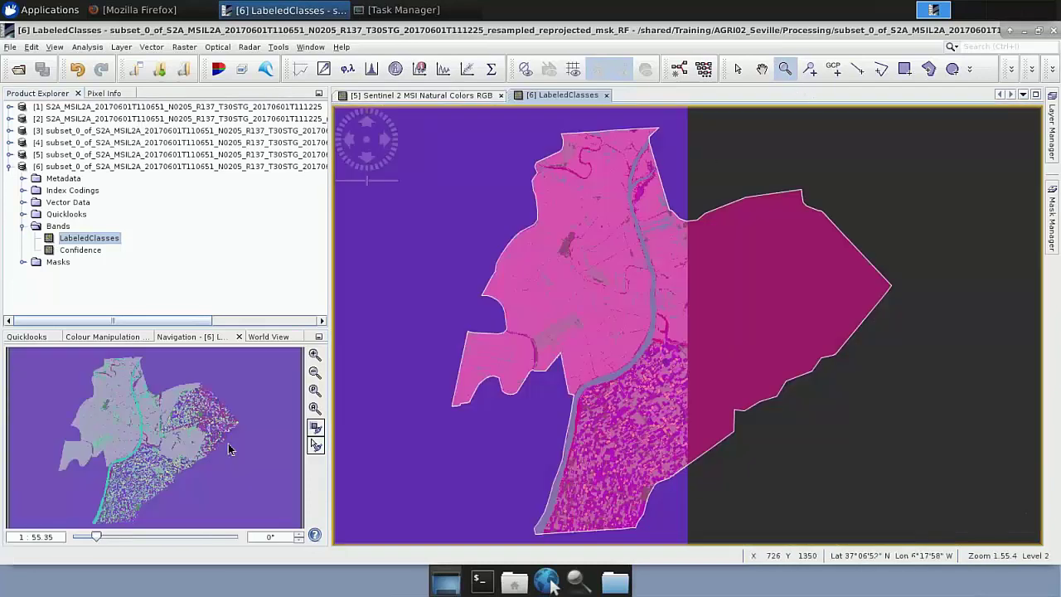
click(315, 409)
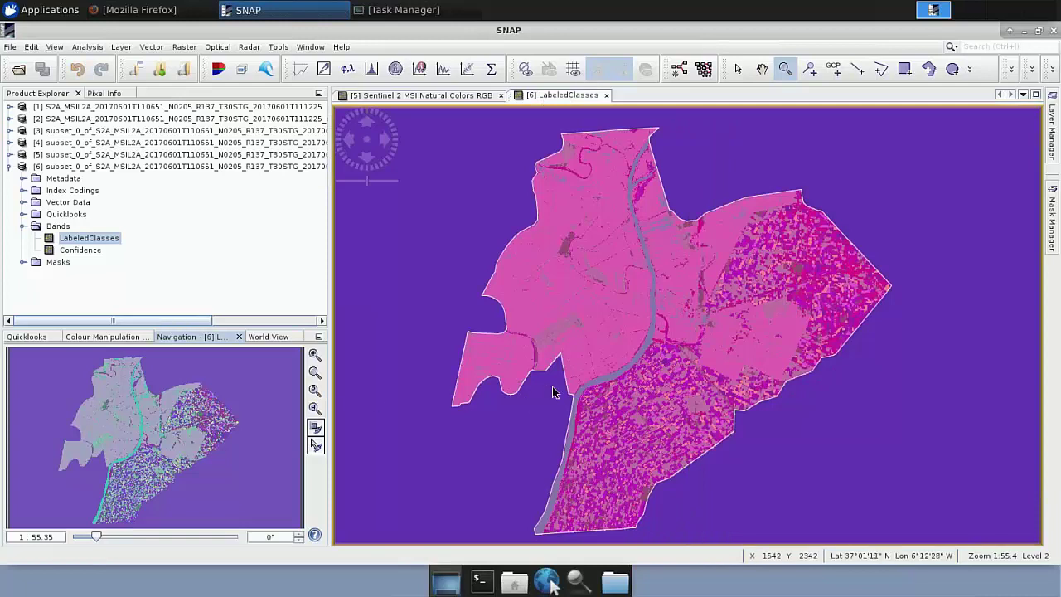
click(1053, 129)
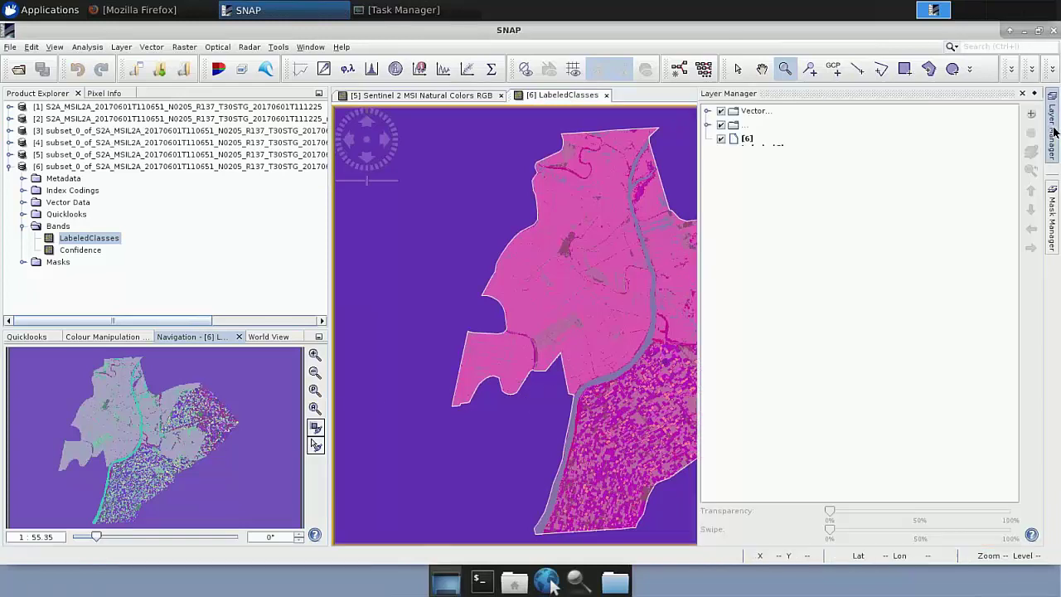
click(721, 112)
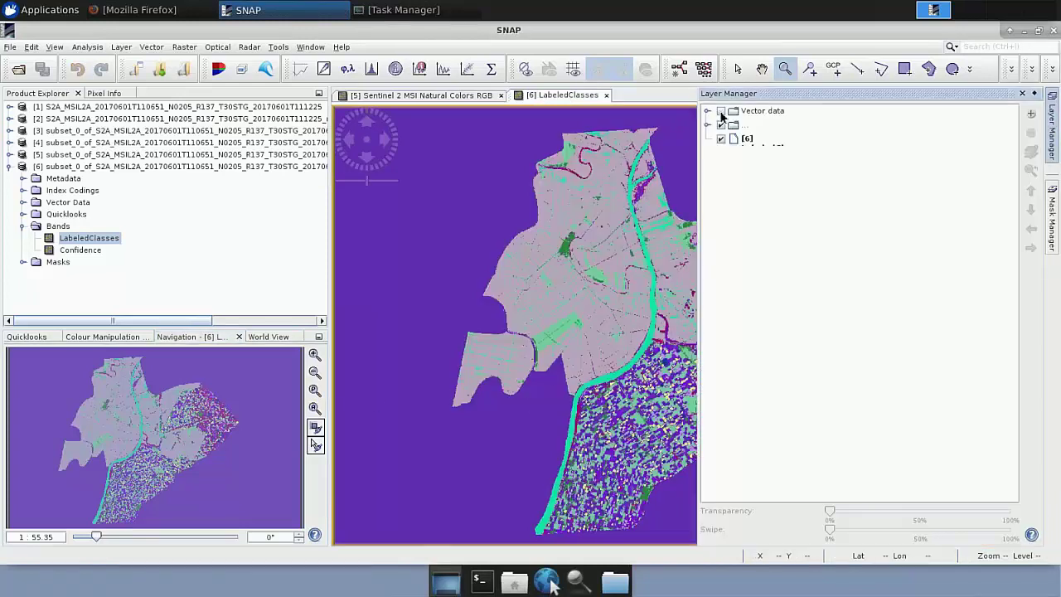
click(1053, 133)
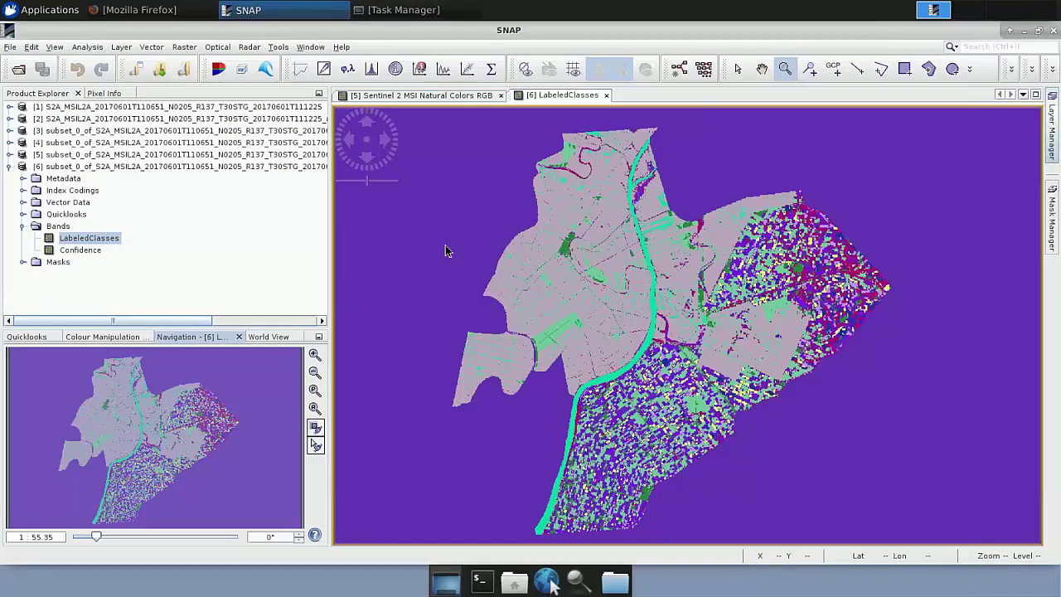
- Import the colour palette Colour_Palette_SNAP.cpd for the classes of the LabeledClasses band
click(91, 336)
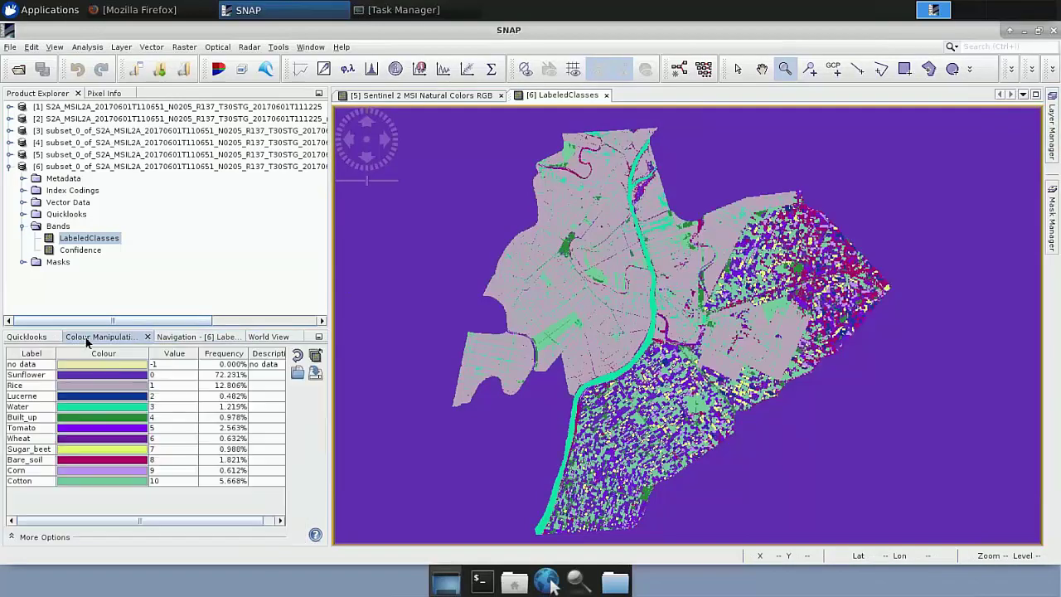
click(91, 398)
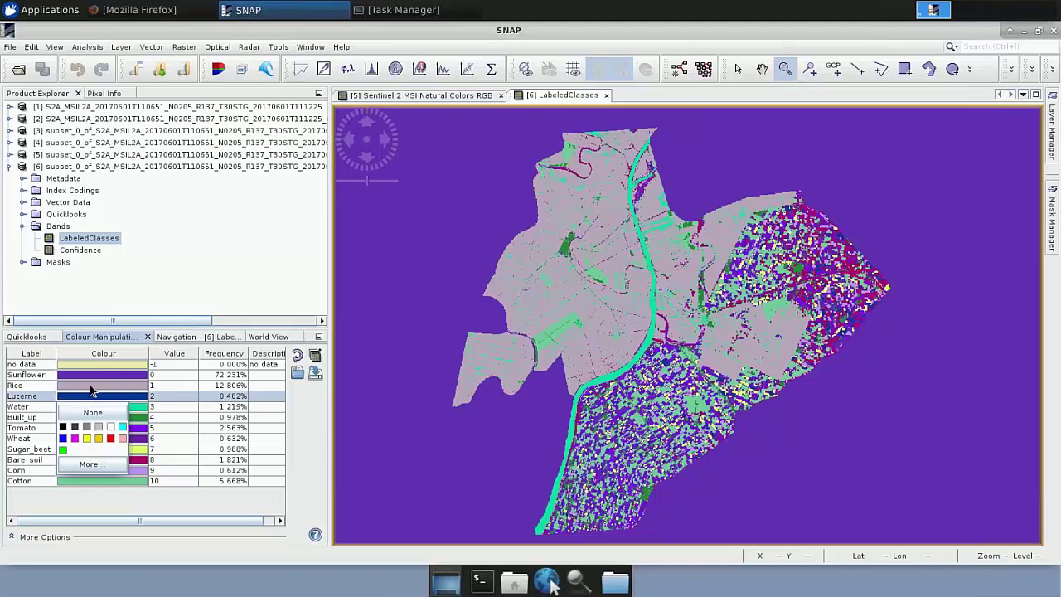
click(93, 386)
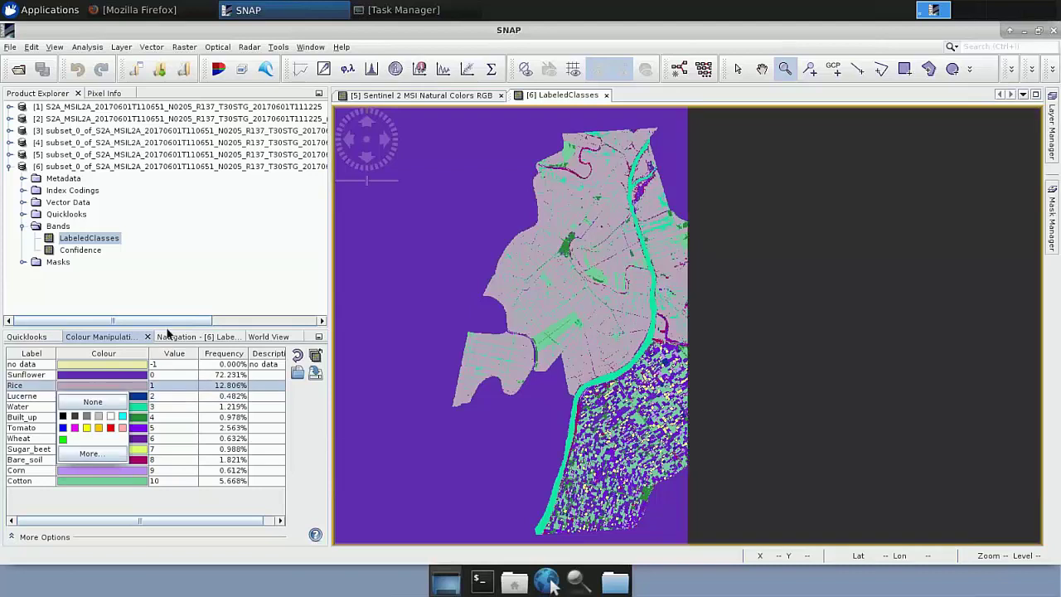
click(104, 344)
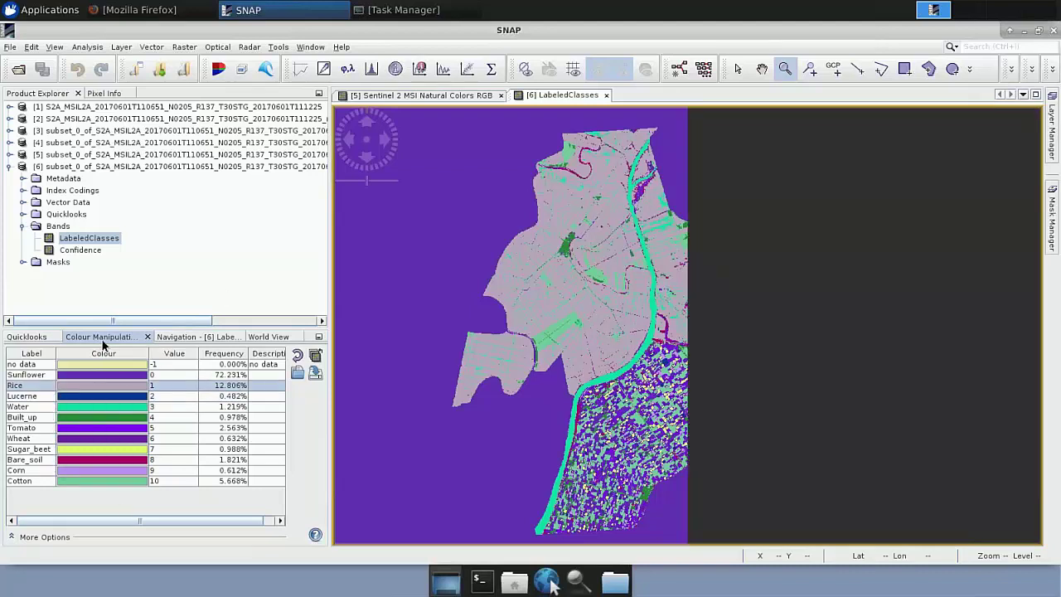
click(299, 374)
drag(161, 337, 512, 132)
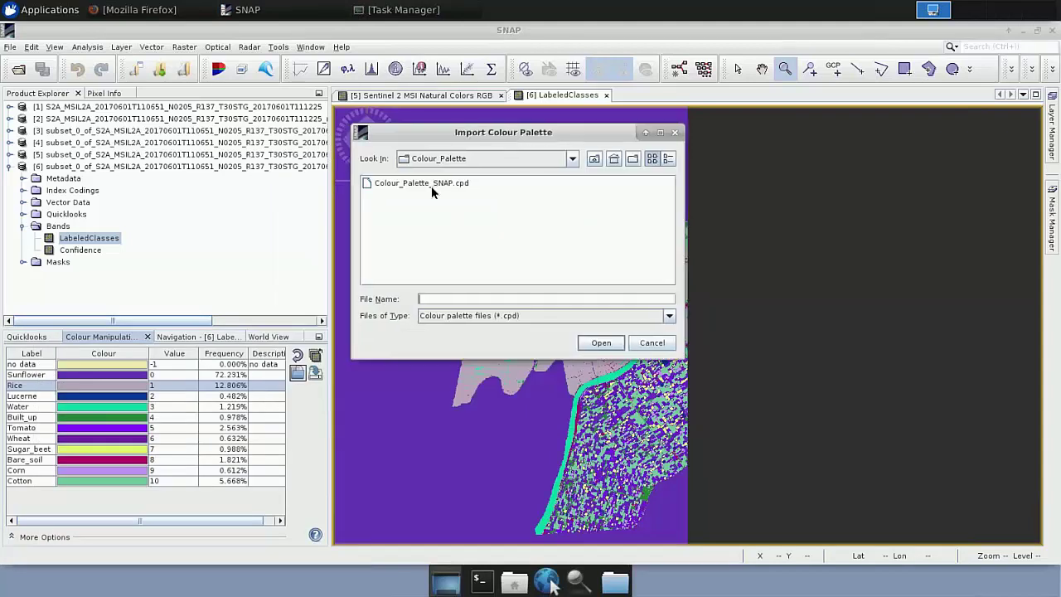
click(431, 184)
click(603, 343)
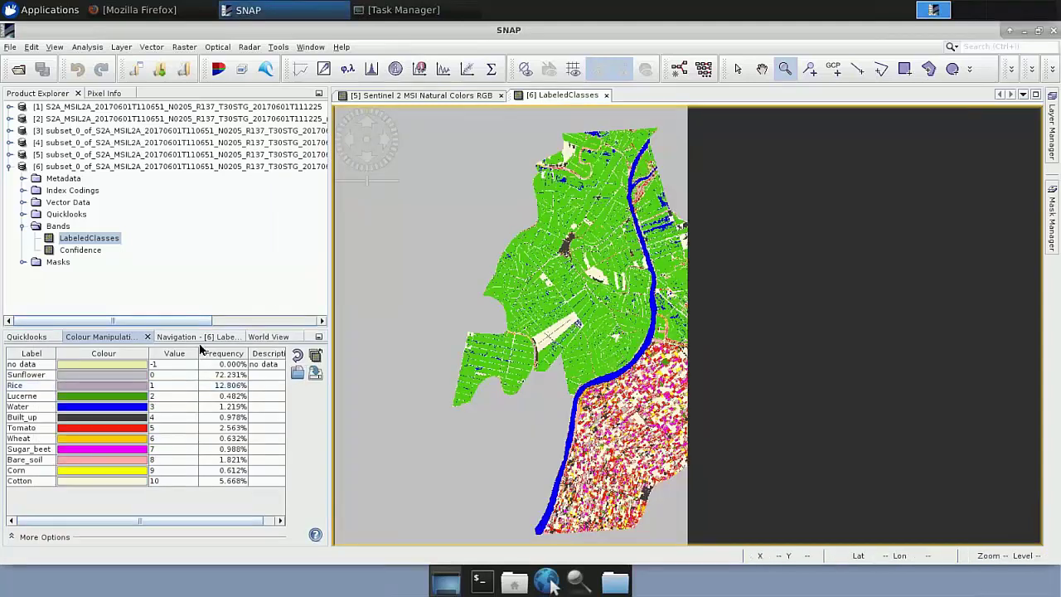
- Examine the recoloured crop classification against its class colours, focusing on the fields in the eastern part of the study area
click(199, 336)
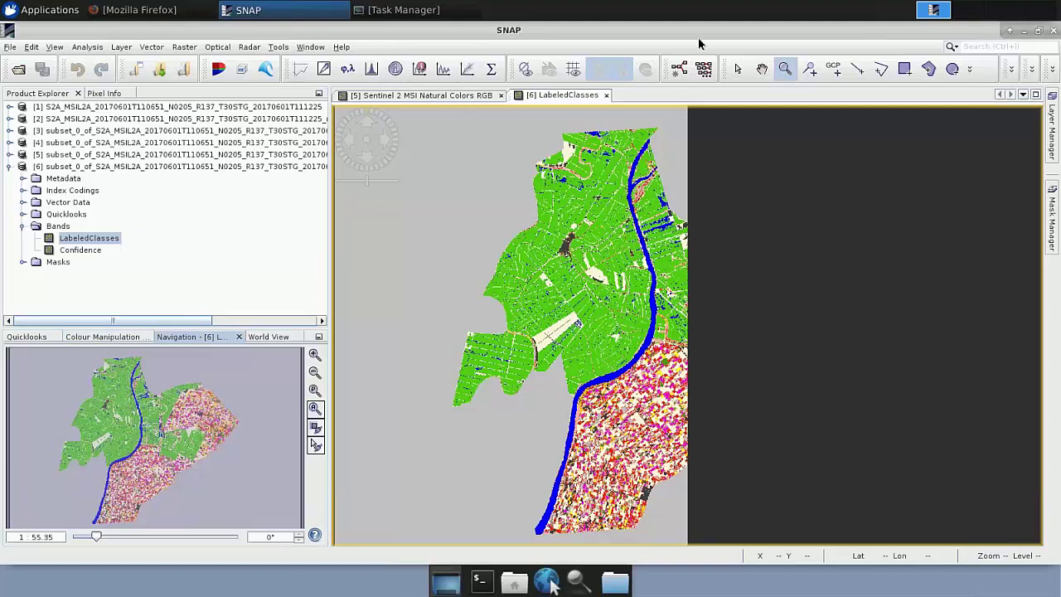
click(104, 337)
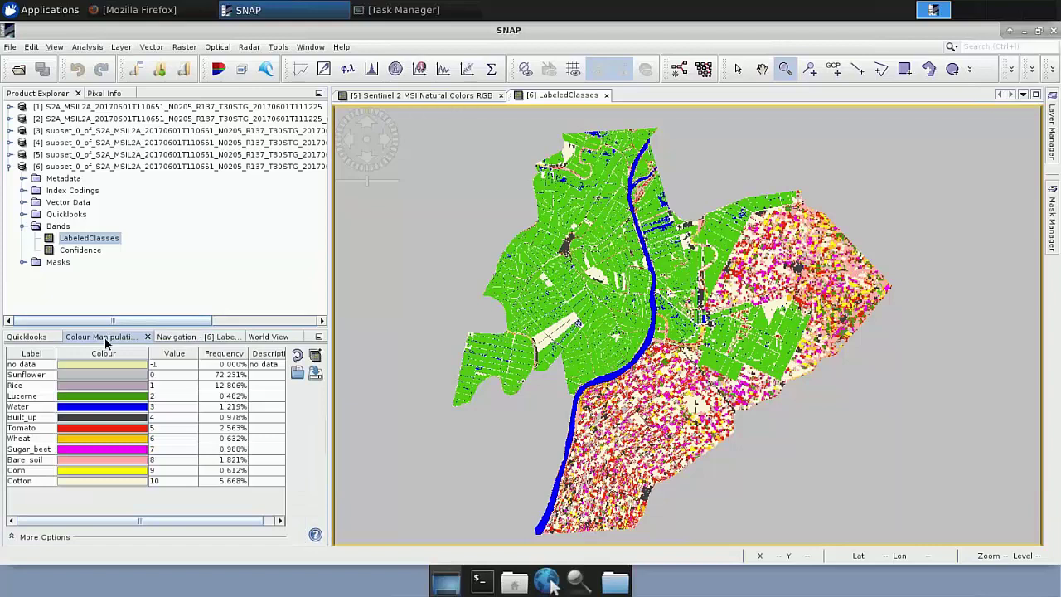
click(785, 69)
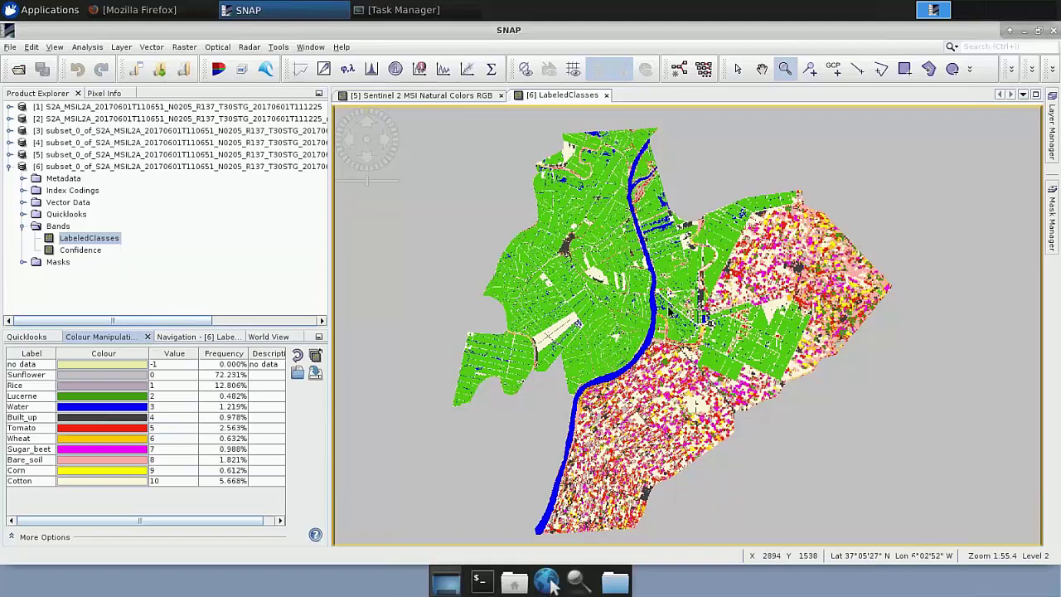
drag(790, 232, 882, 345)
drag(570, 264, 858, 520)
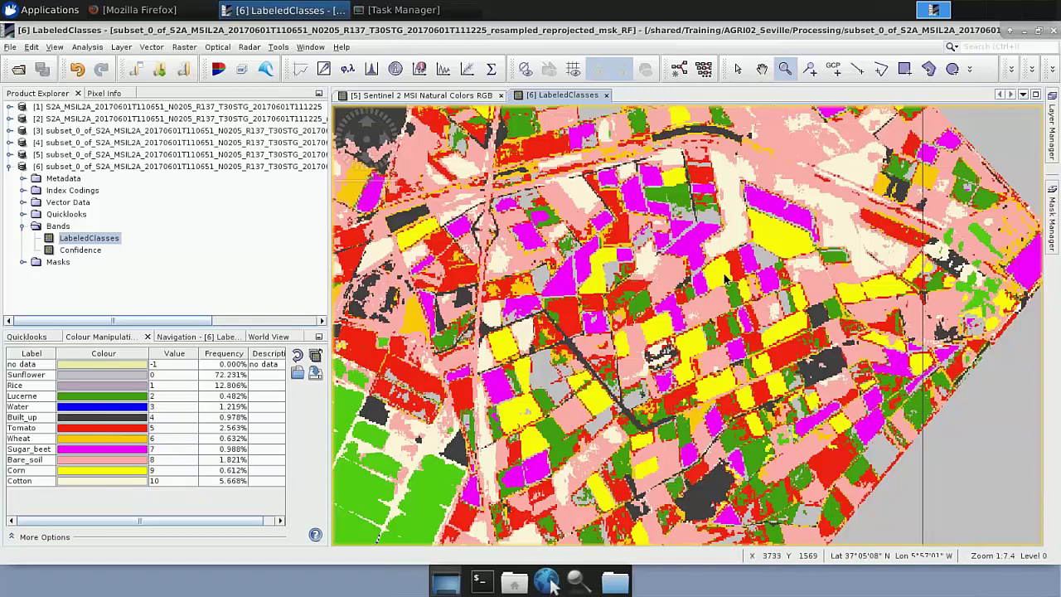
click(762, 69)
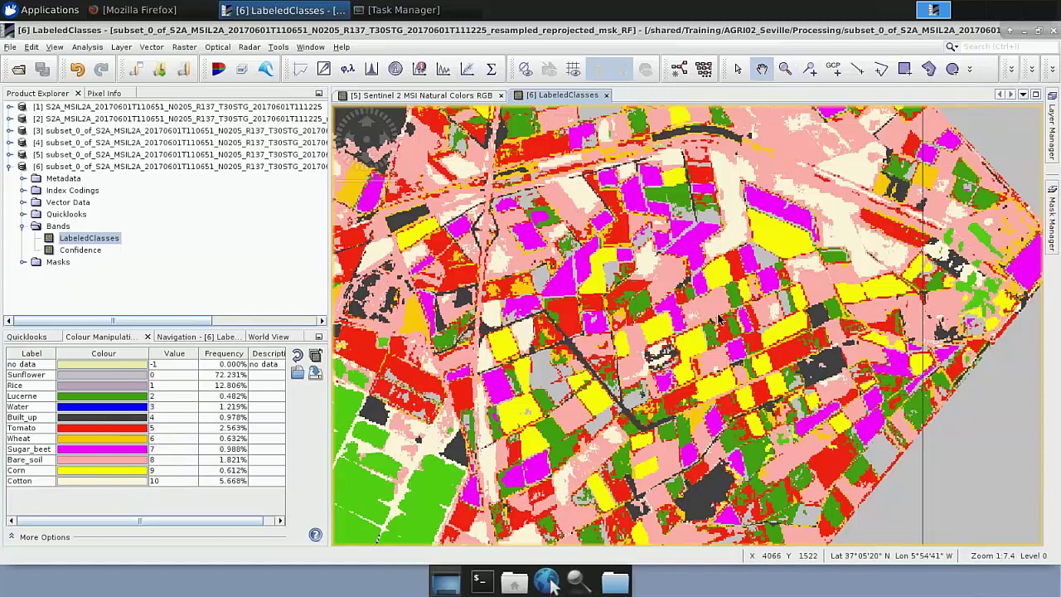
drag(718, 314, 730, 318)
drag(190, 451, 218, 425)
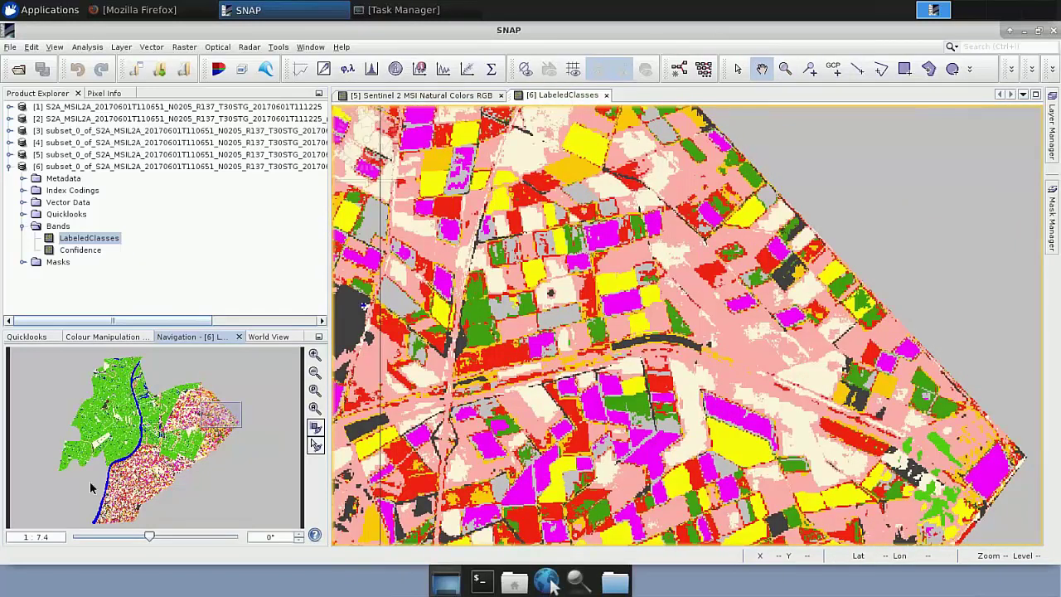
drag(511, 386, 515, 296)
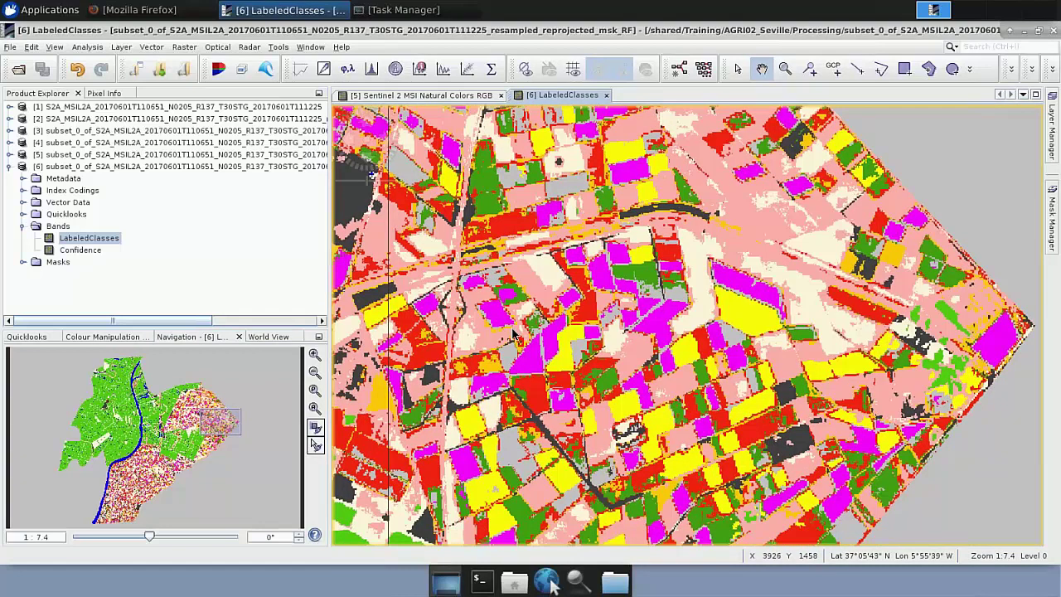
- Examine the classified crop map across the southern mixed-crop fields and up to the large uniform green fields in the central-eastern area
scroll(514, 334, up, 1)
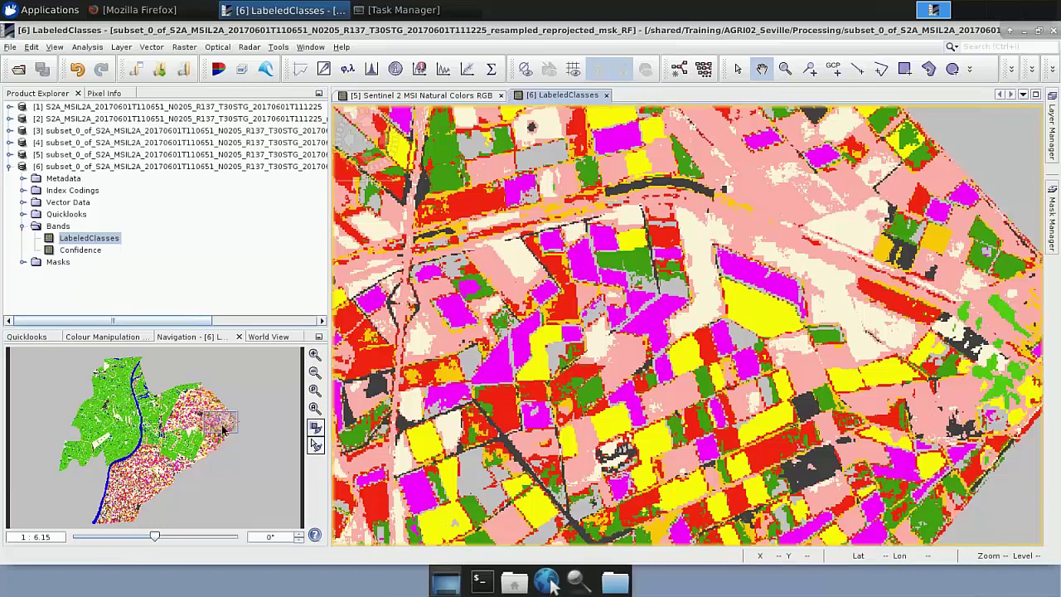
drag(193, 451, 172, 465)
drag(740, 303, 683, 365)
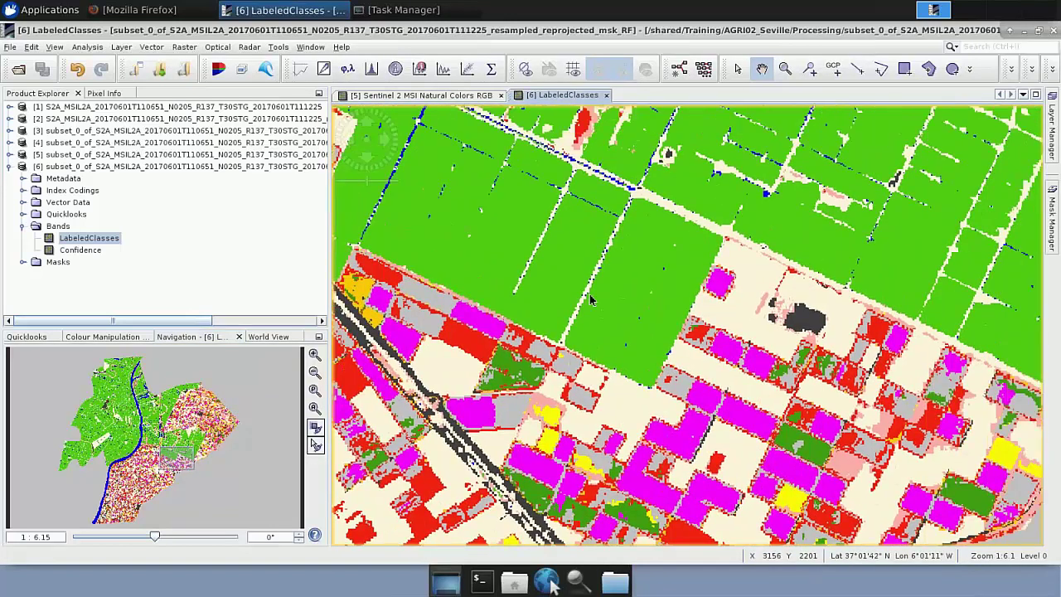
drag(630, 307, 674, 357)
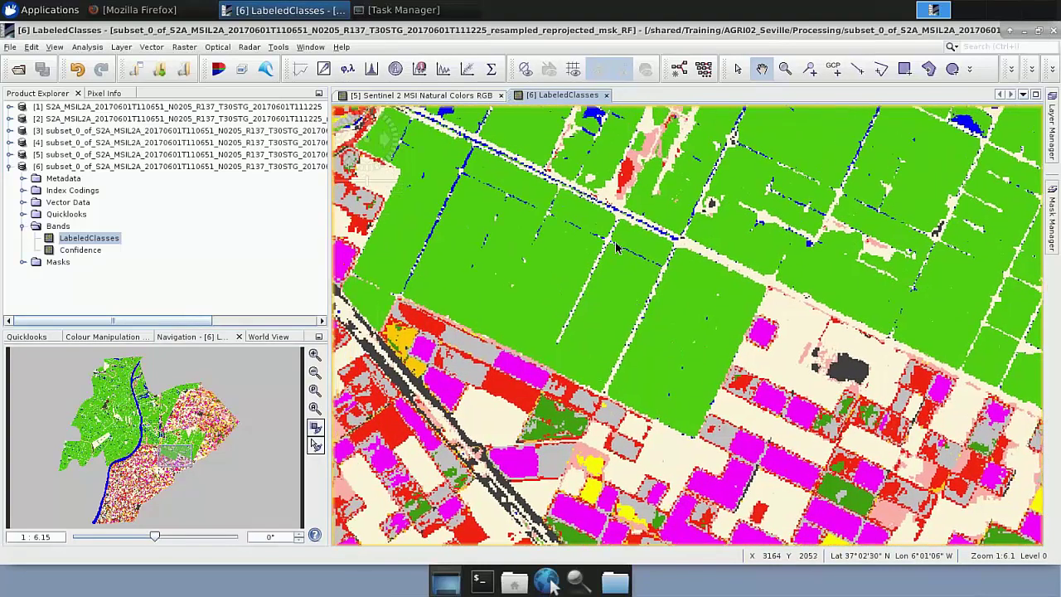
drag(662, 268, 881, 309)
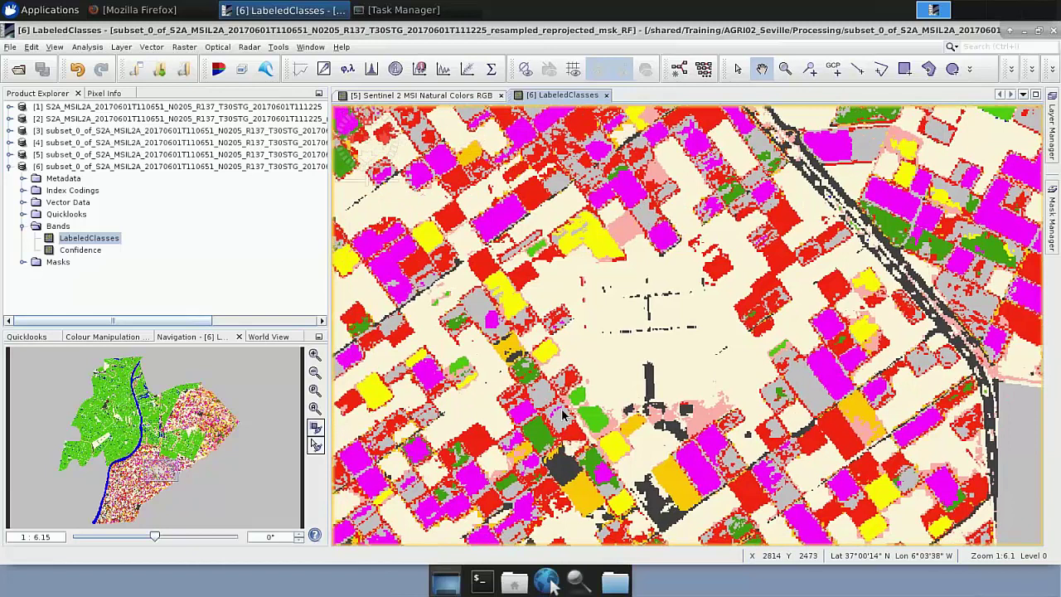
drag(563, 411, 764, 412)
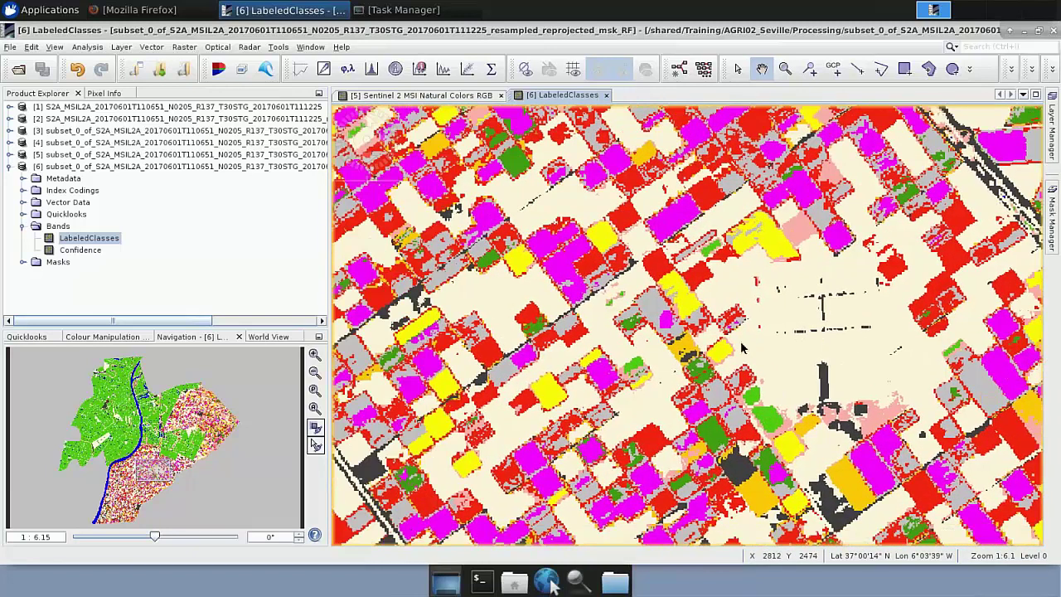
drag(690, 321, 588, 445)
drag(699, 291, 525, 477)
drag(646, 259, 548, 365)
drag(641, 167, 558, 217)
drag(463, 358, 334, 543)
drag(570, 262, 556, 340)
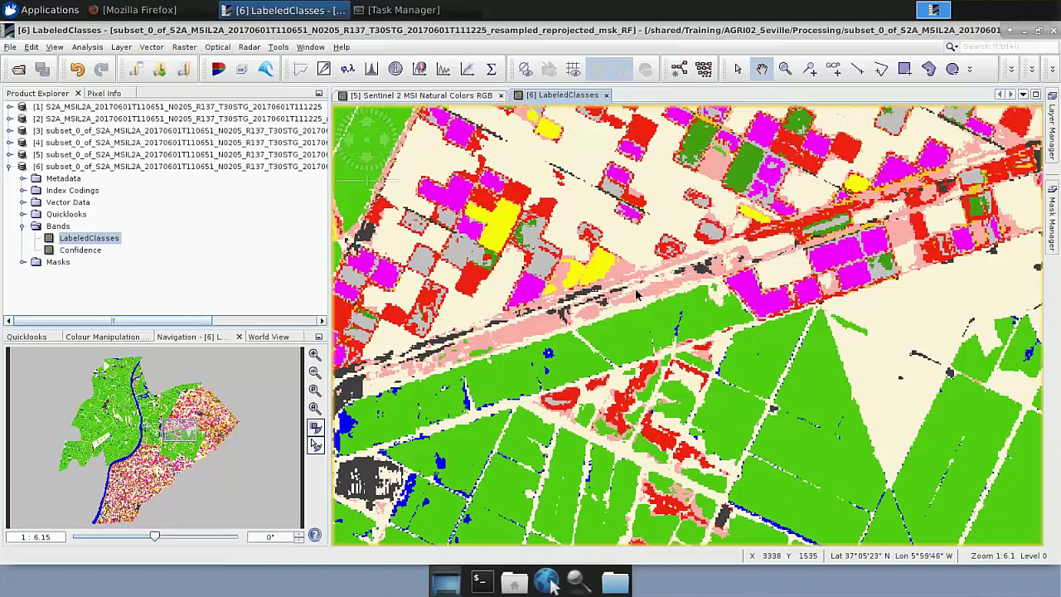
- Examine the crop classification along the southeastern edge of the study area and on both banks of the river bend
drag(585, 345, 511, 490)
drag(554, 379, 437, 150)
drag(638, 410, 493, 301)
drag(681, 463, 472, 270)
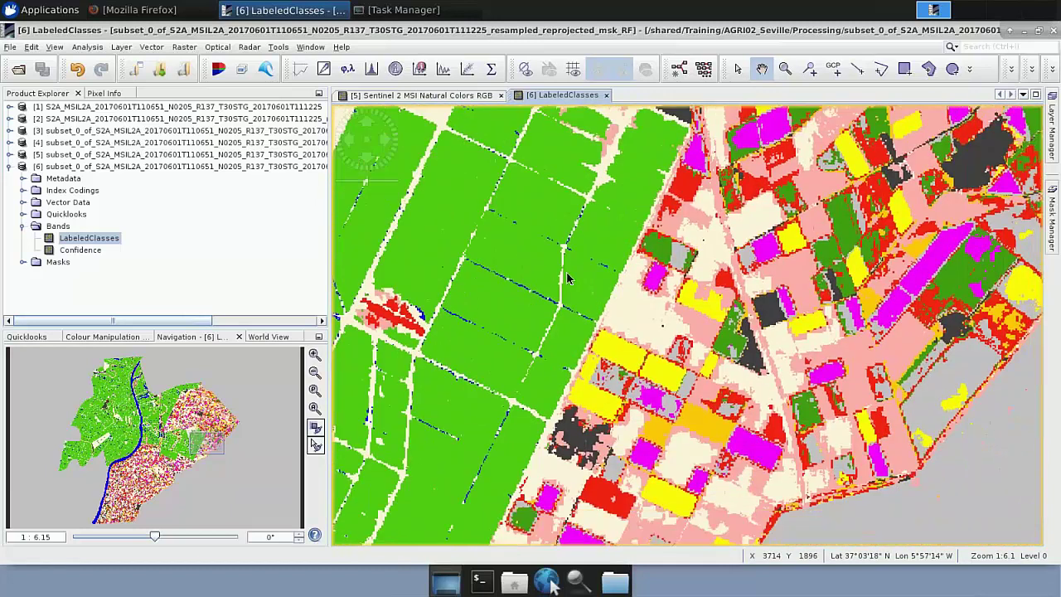
drag(569, 277, 625, 152)
drag(658, 486, 855, 234)
drag(597, 375, 734, 319)
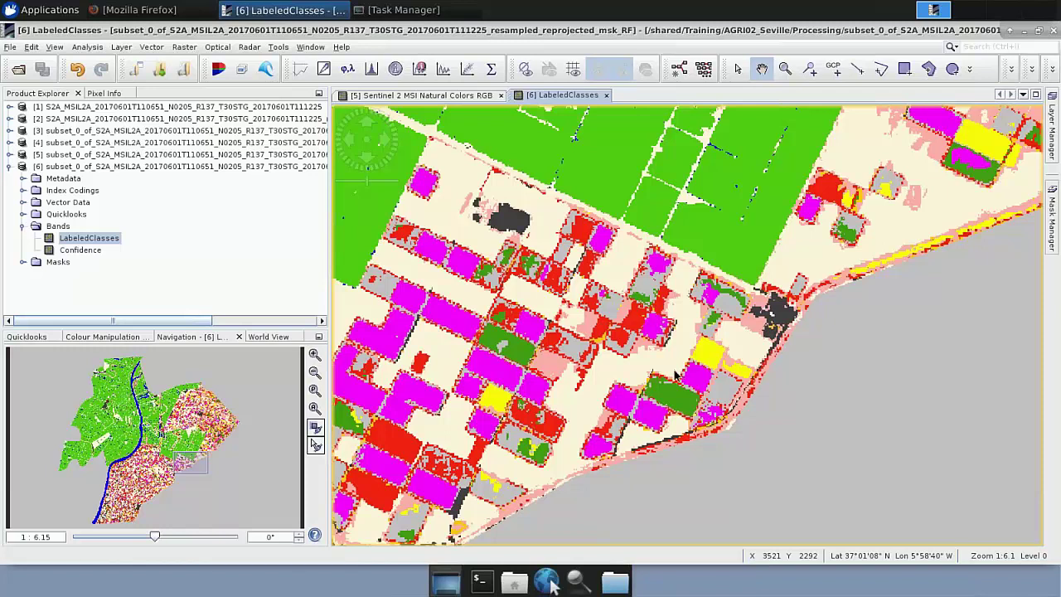
click(165, 485)
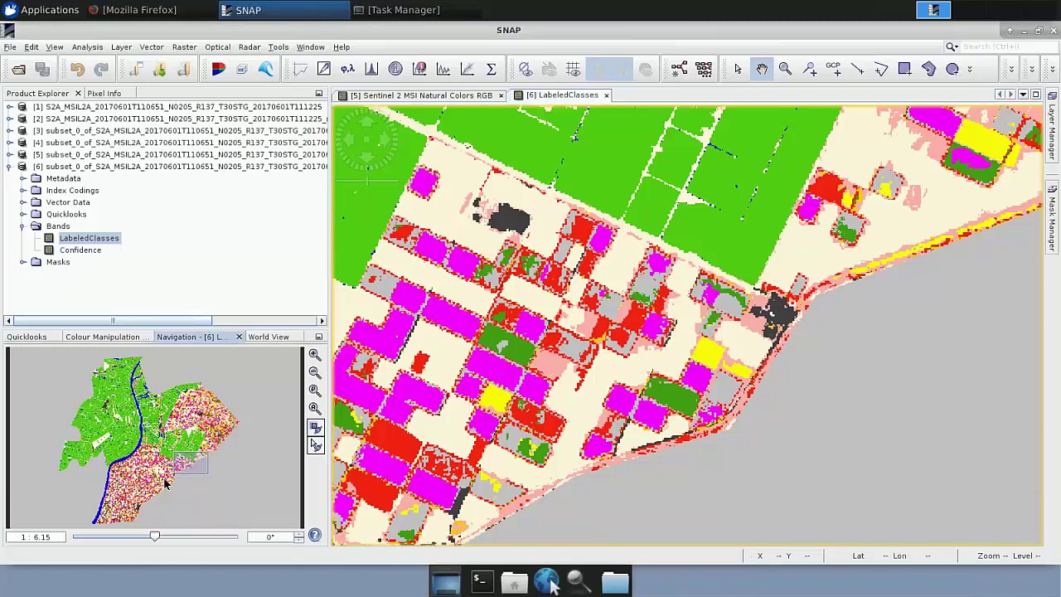
drag(165, 486, 132, 457)
mouse_move(474, 446)
mouse_down()
mouse_move(504, 441)
mouse_move(478, 446)
mouse_up()
scroll(477, 446, down, 1)
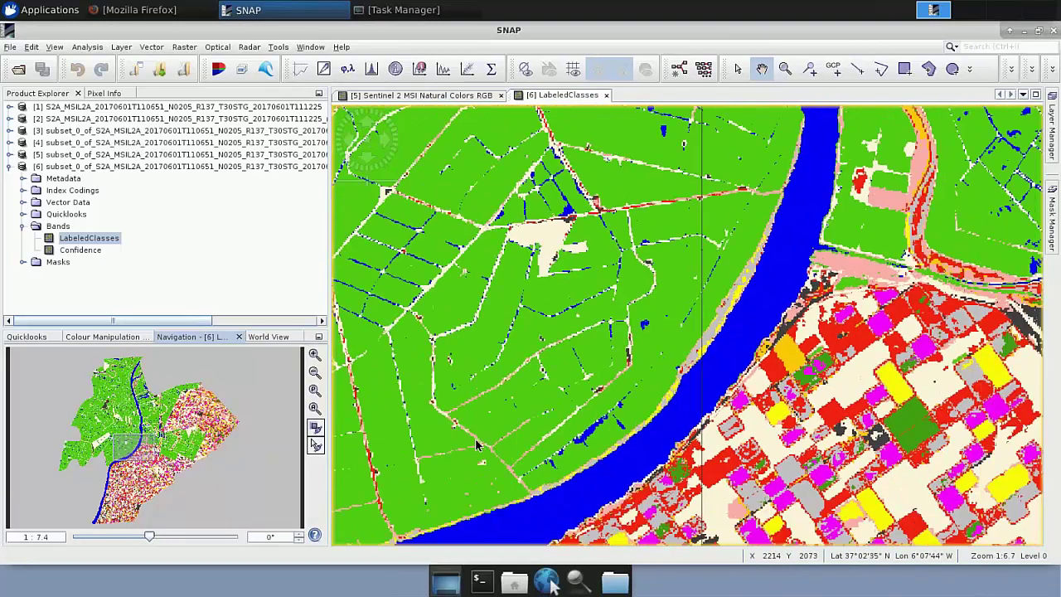
scroll(476, 446, down, 2)
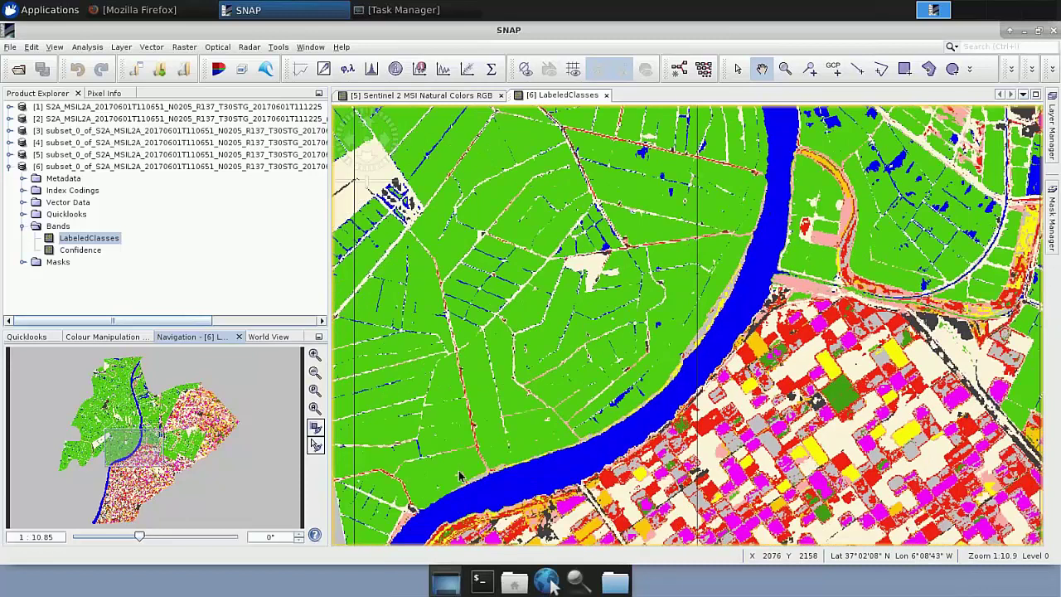
scroll(463, 457, down, 1)
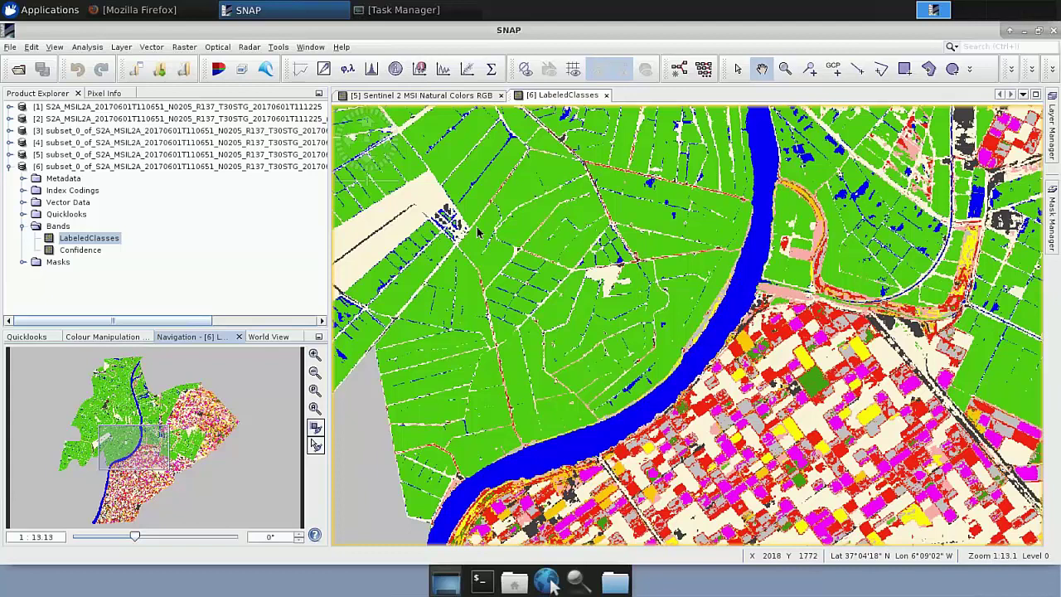
- Export the Random Forest classification product as GeoTIFF / BigTIFF into the Processing folder with the file name RF_output
click(10, 48)
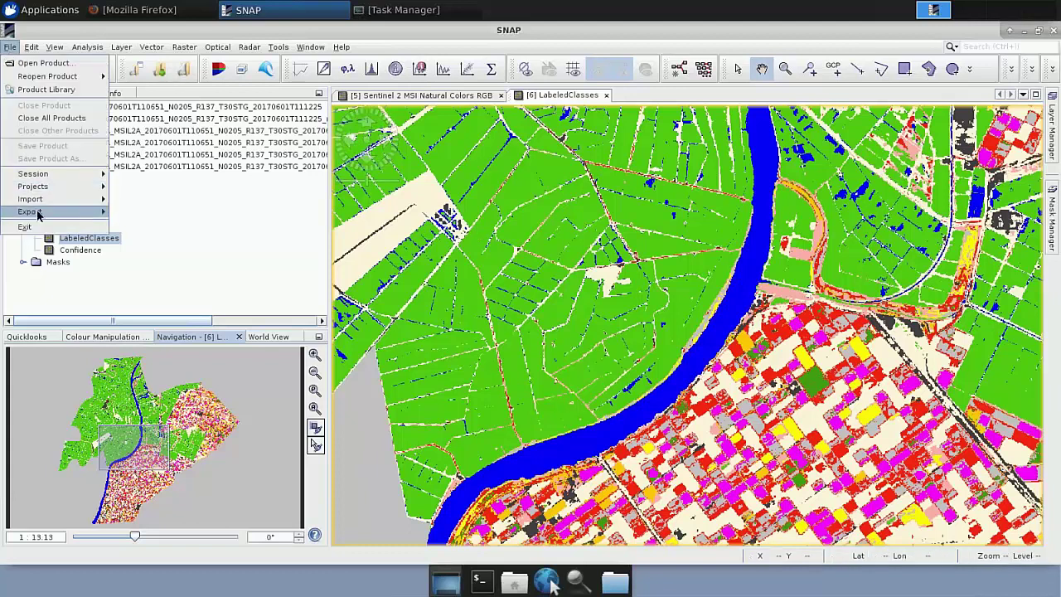
mouse_move(38, 214)
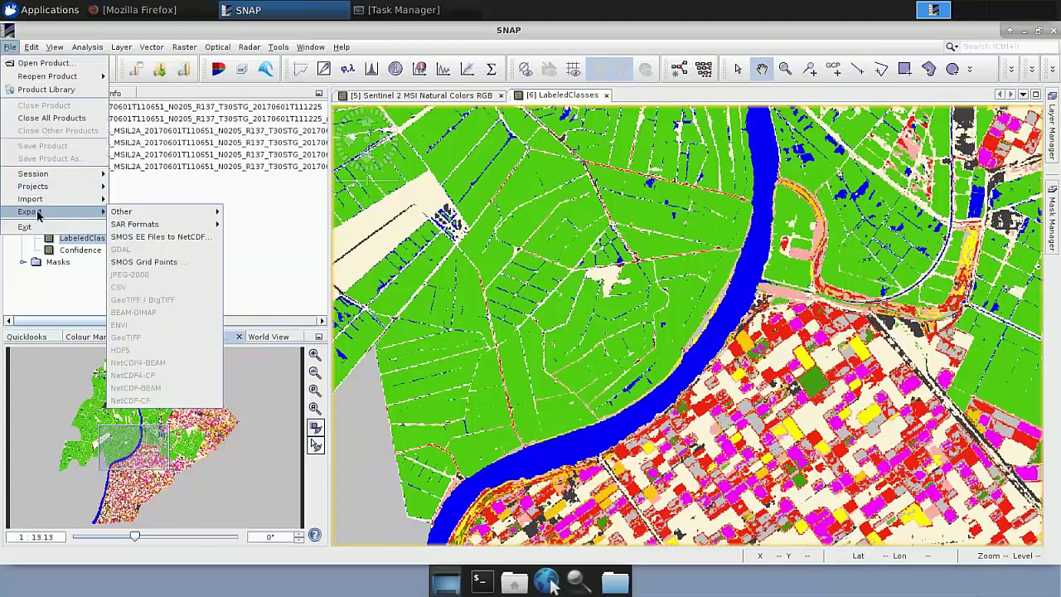
click(569, 98)
click(10, 47)
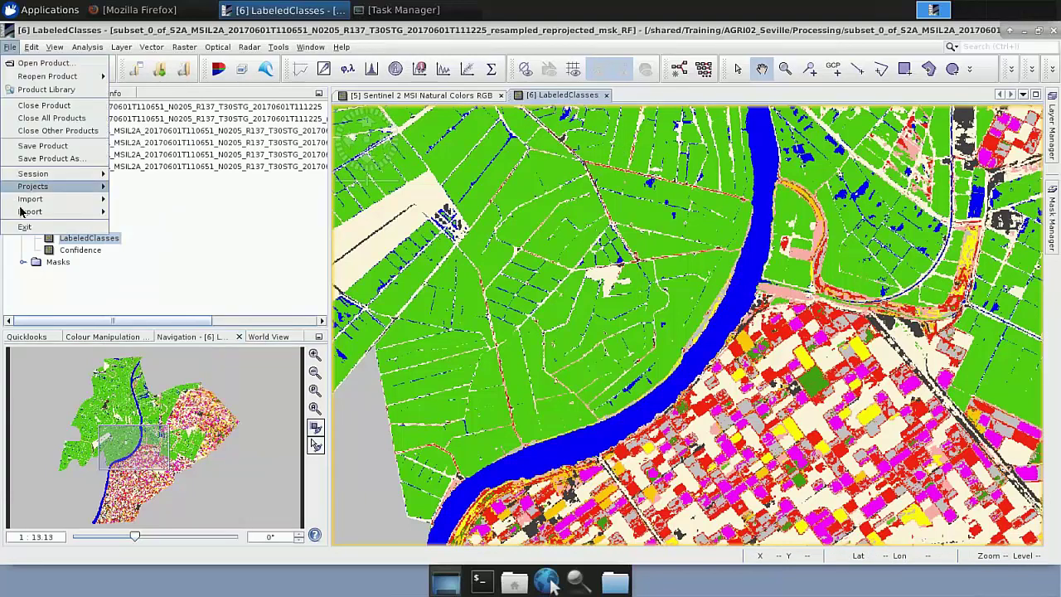
mouse_move(23, 214)
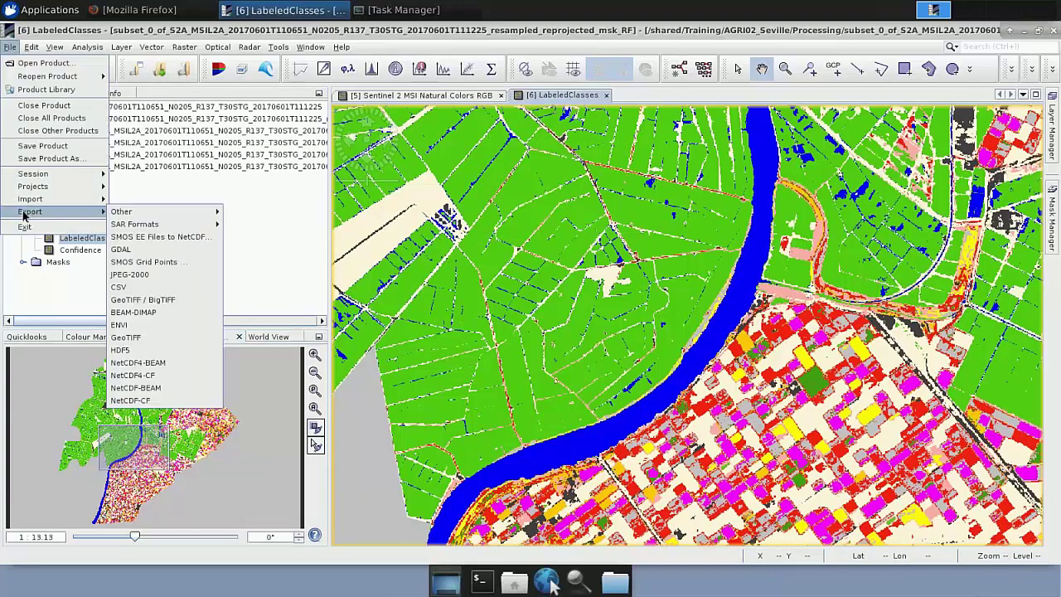
click(146, 301)
drag(302, 190, 507, 103)
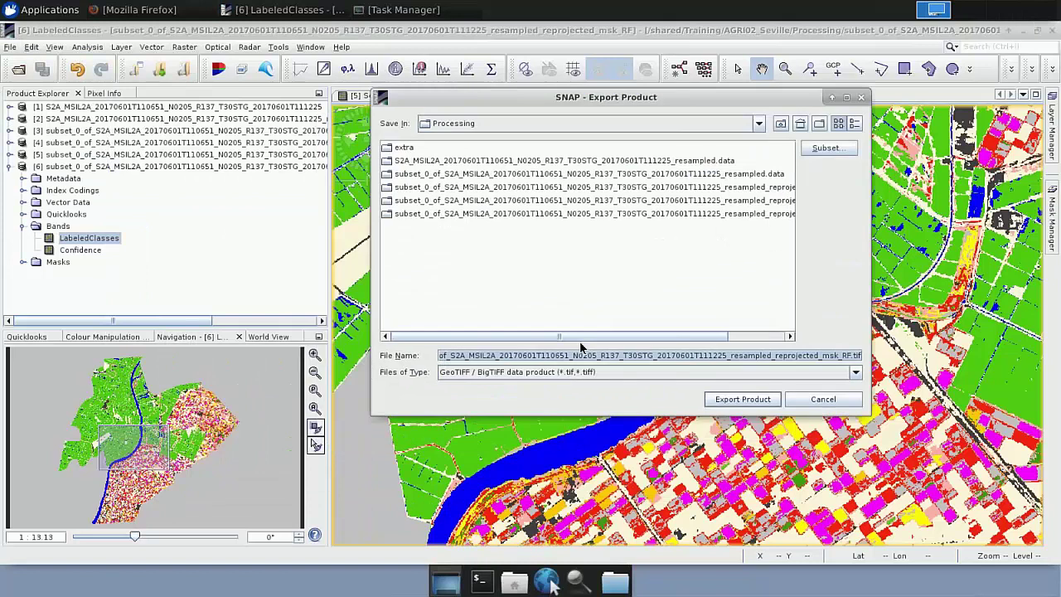
text(RF_output)
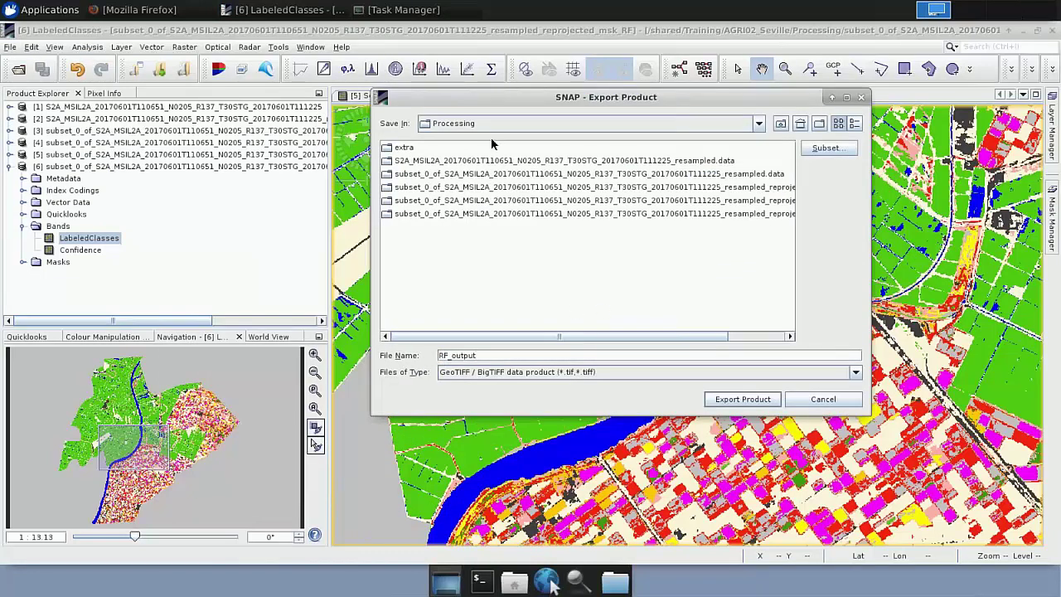
click(751, 403)
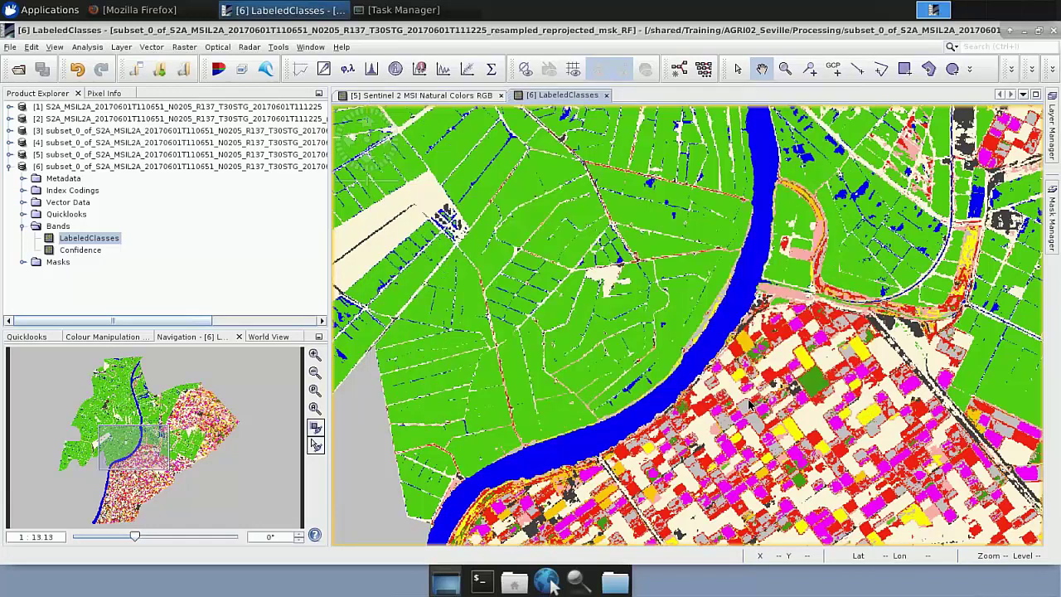